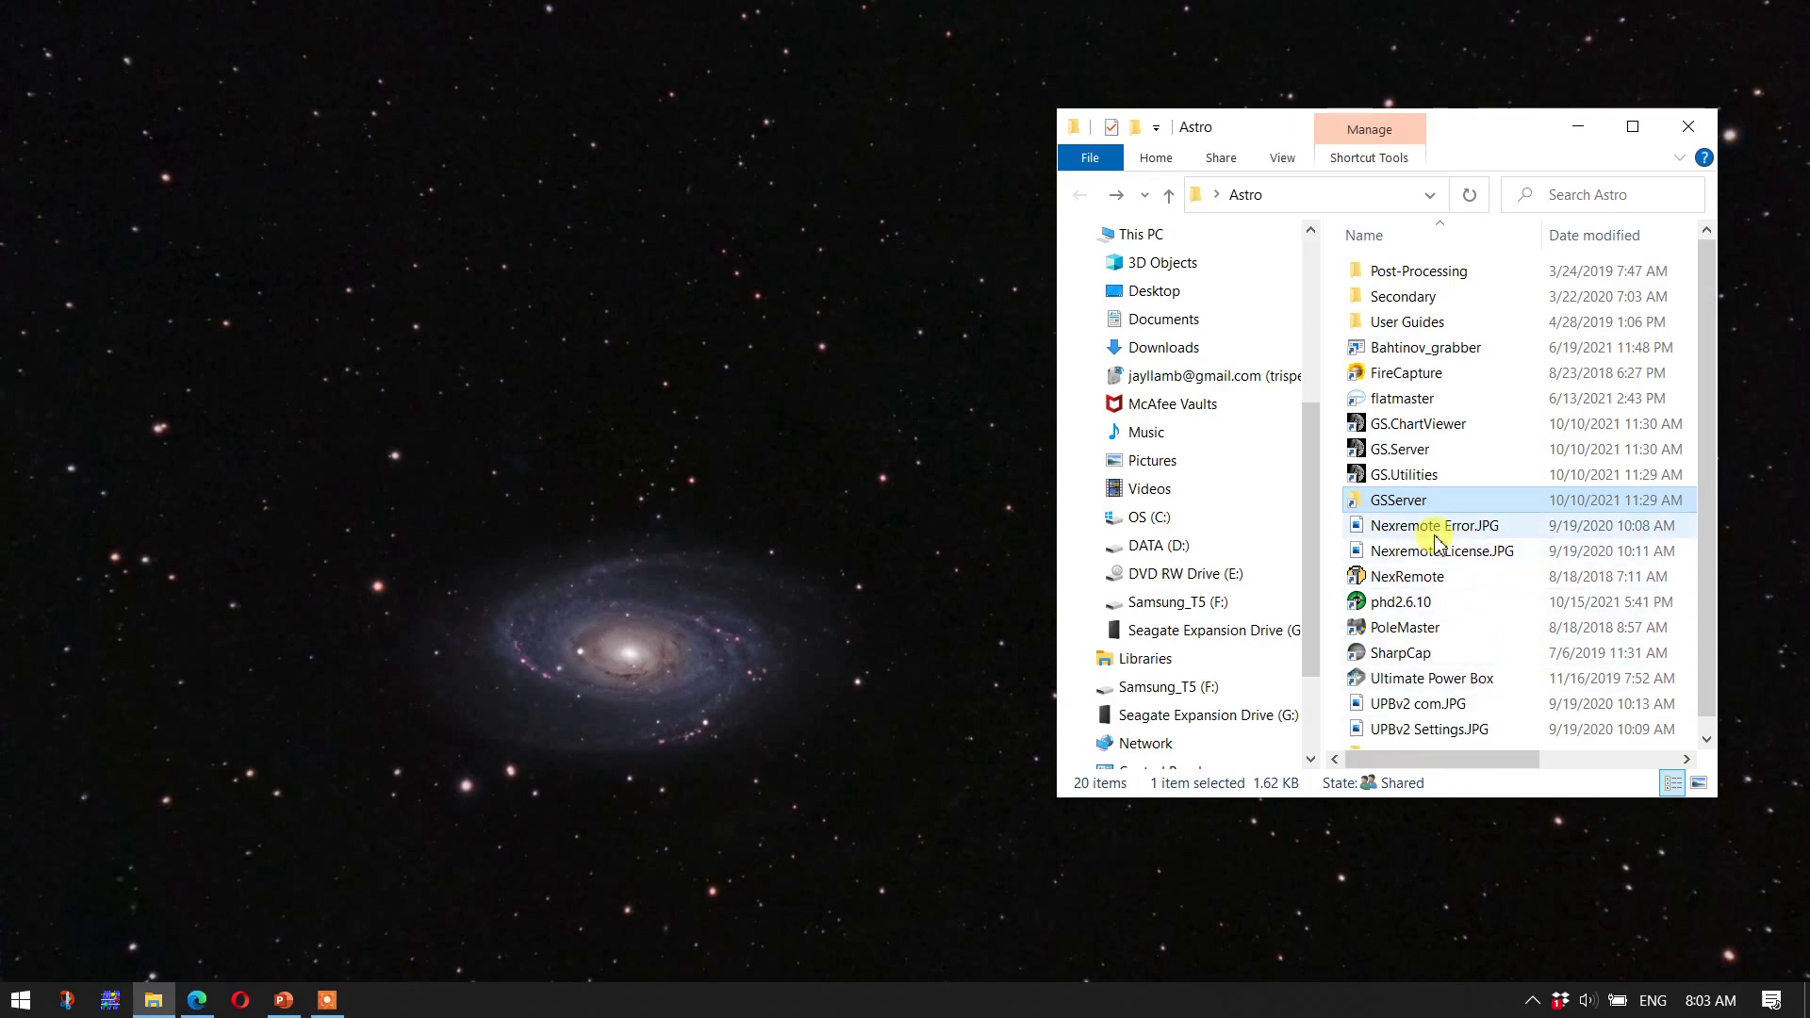
# Step: Launch the Ultimate Power Box software from the Astro folder, connect to the powerbox and turn on the Mount power output
pyautogui.click(1429, 683)
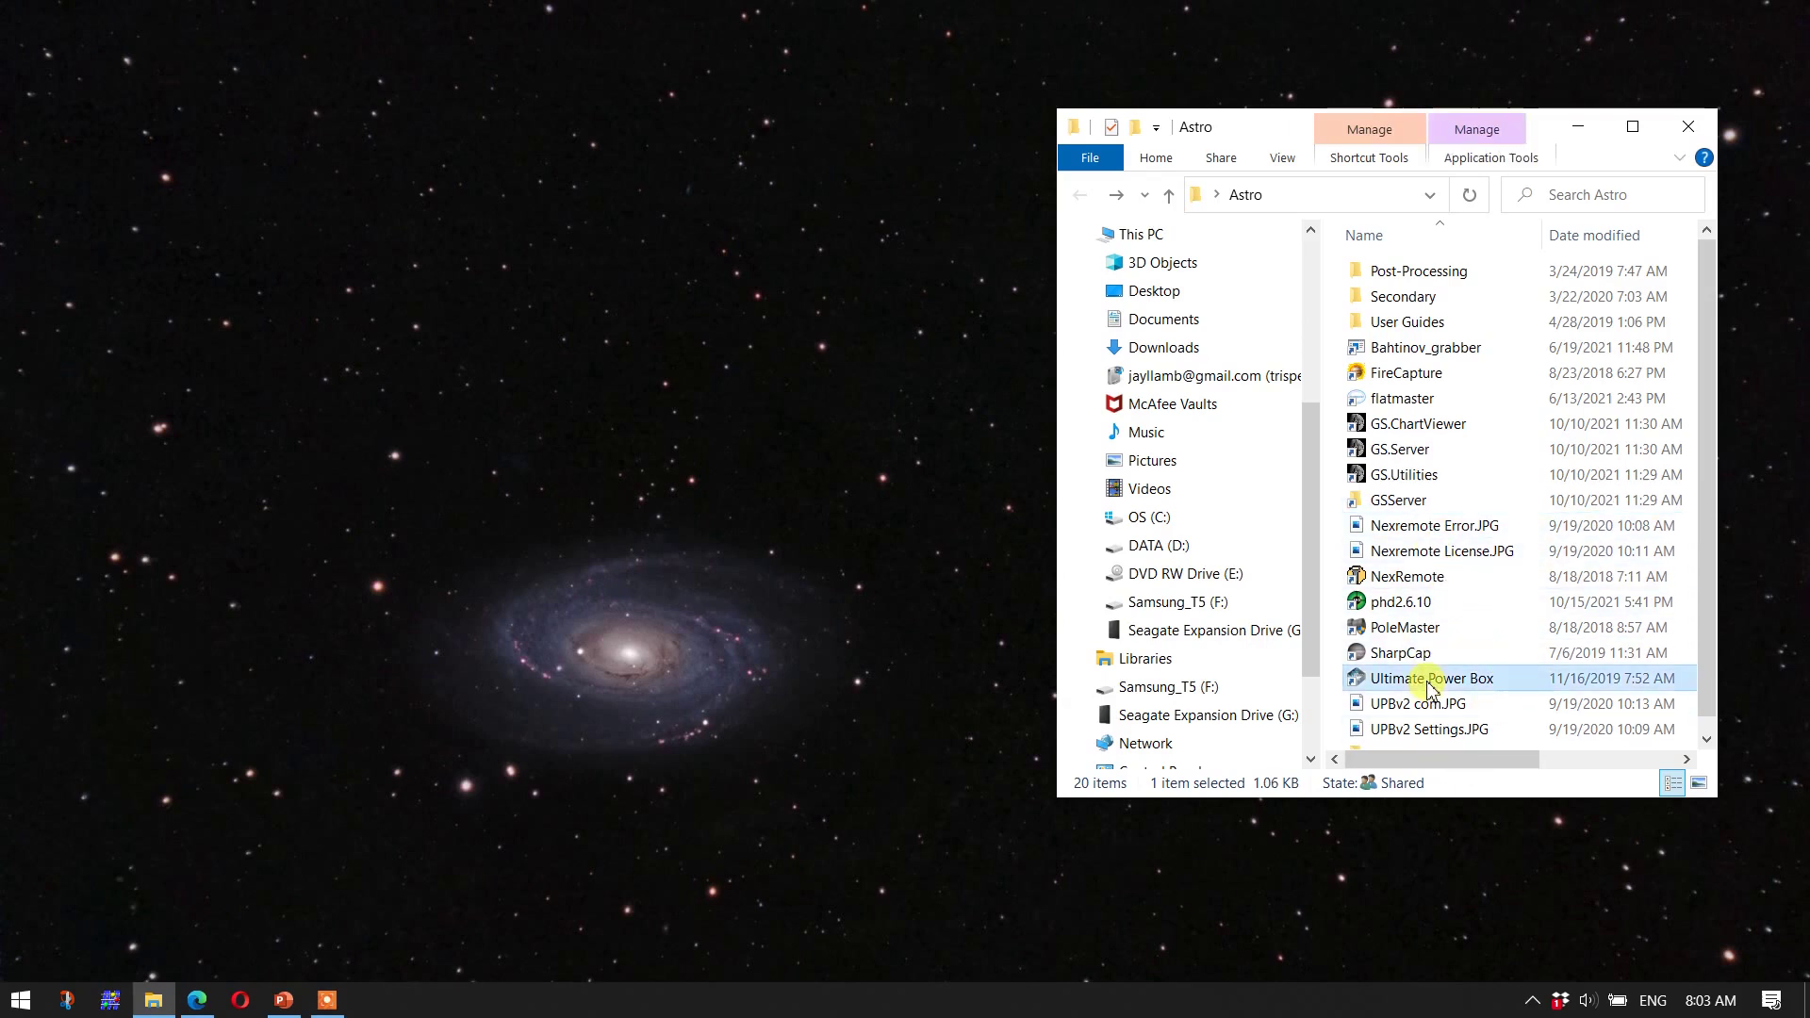
pyautogui.doubleClick(1430, 683)
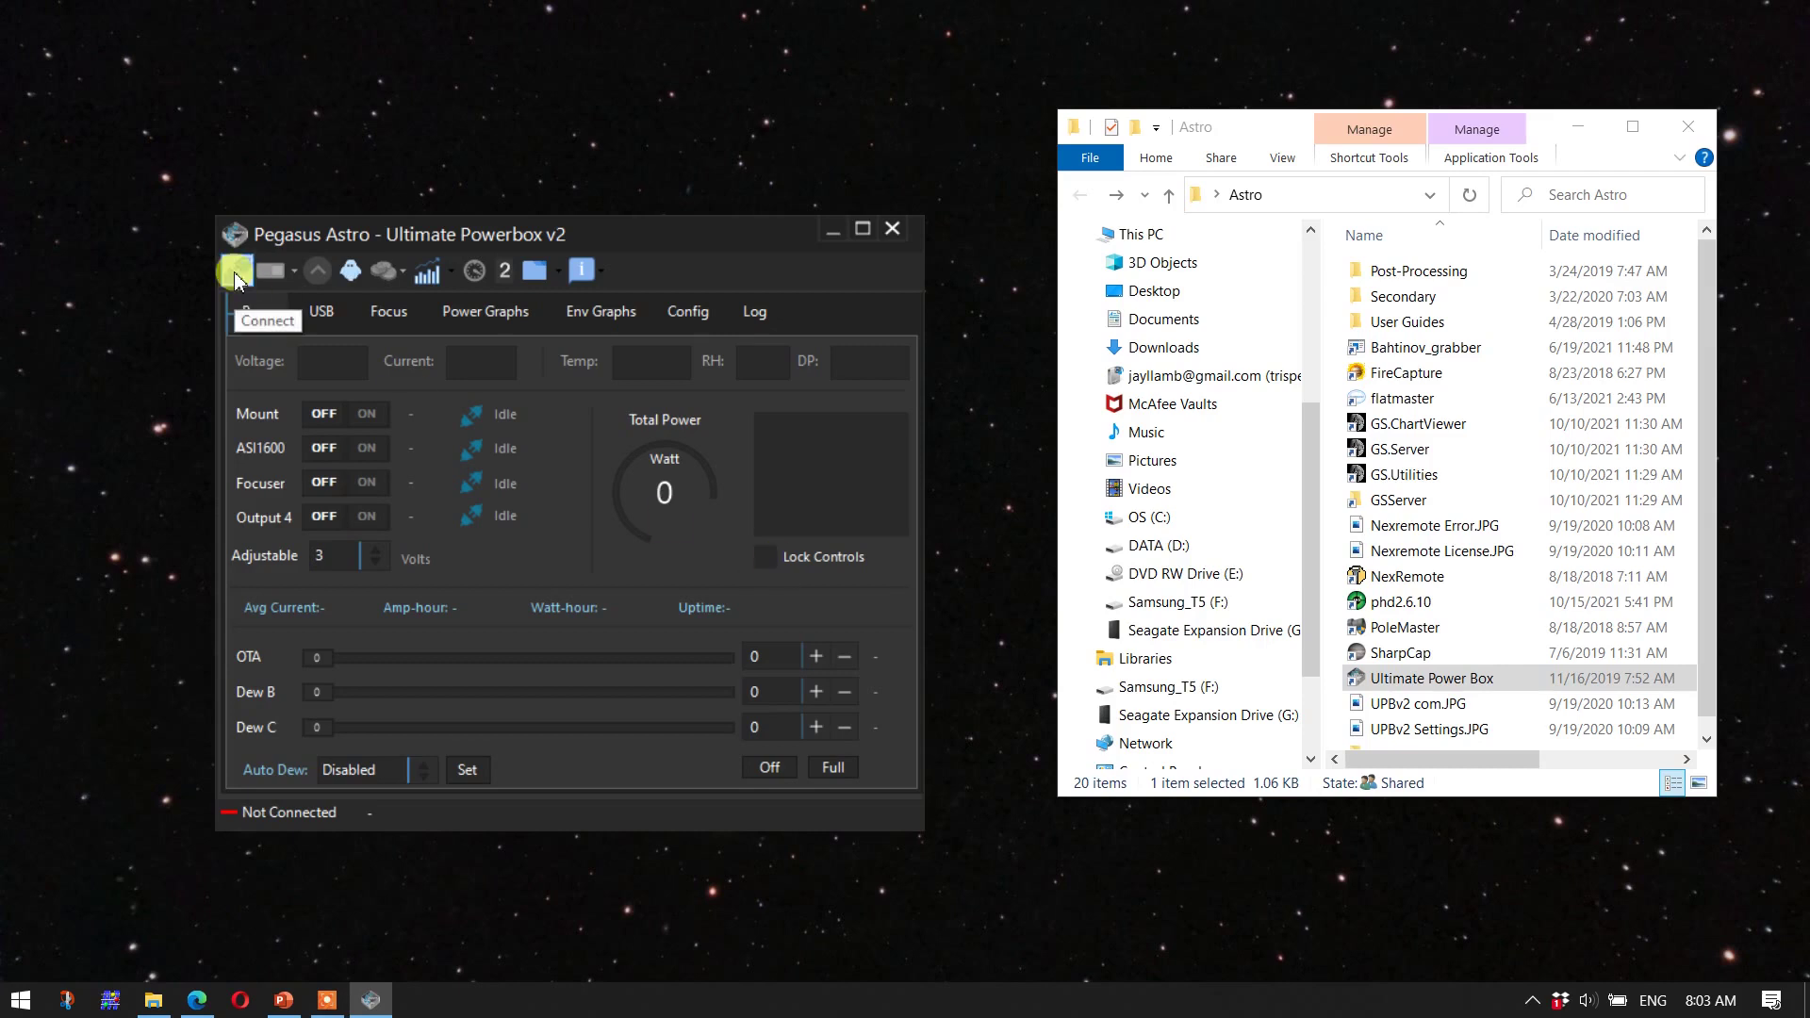
pyautogui.click(235, 271)
pyautogui.click(368, 415)
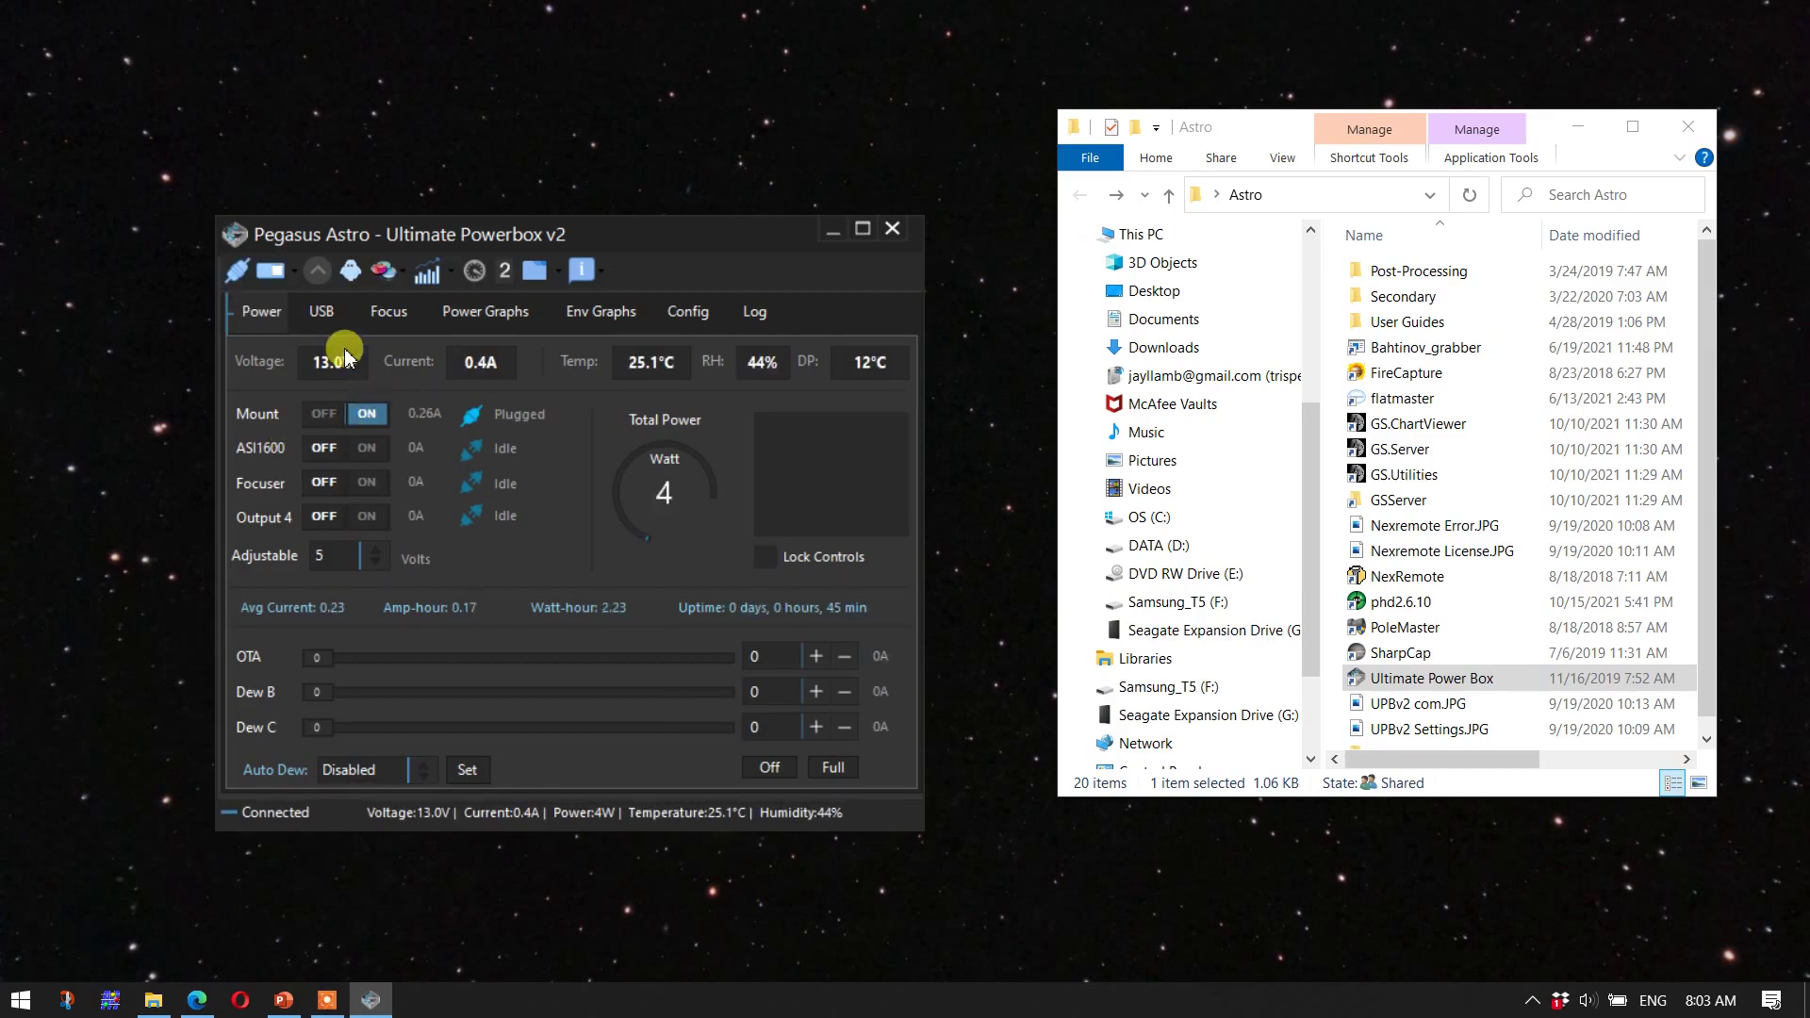
# Step: Check the powerbox's USB hub port states and return to the power overview
pyautogui.click(323, 312)
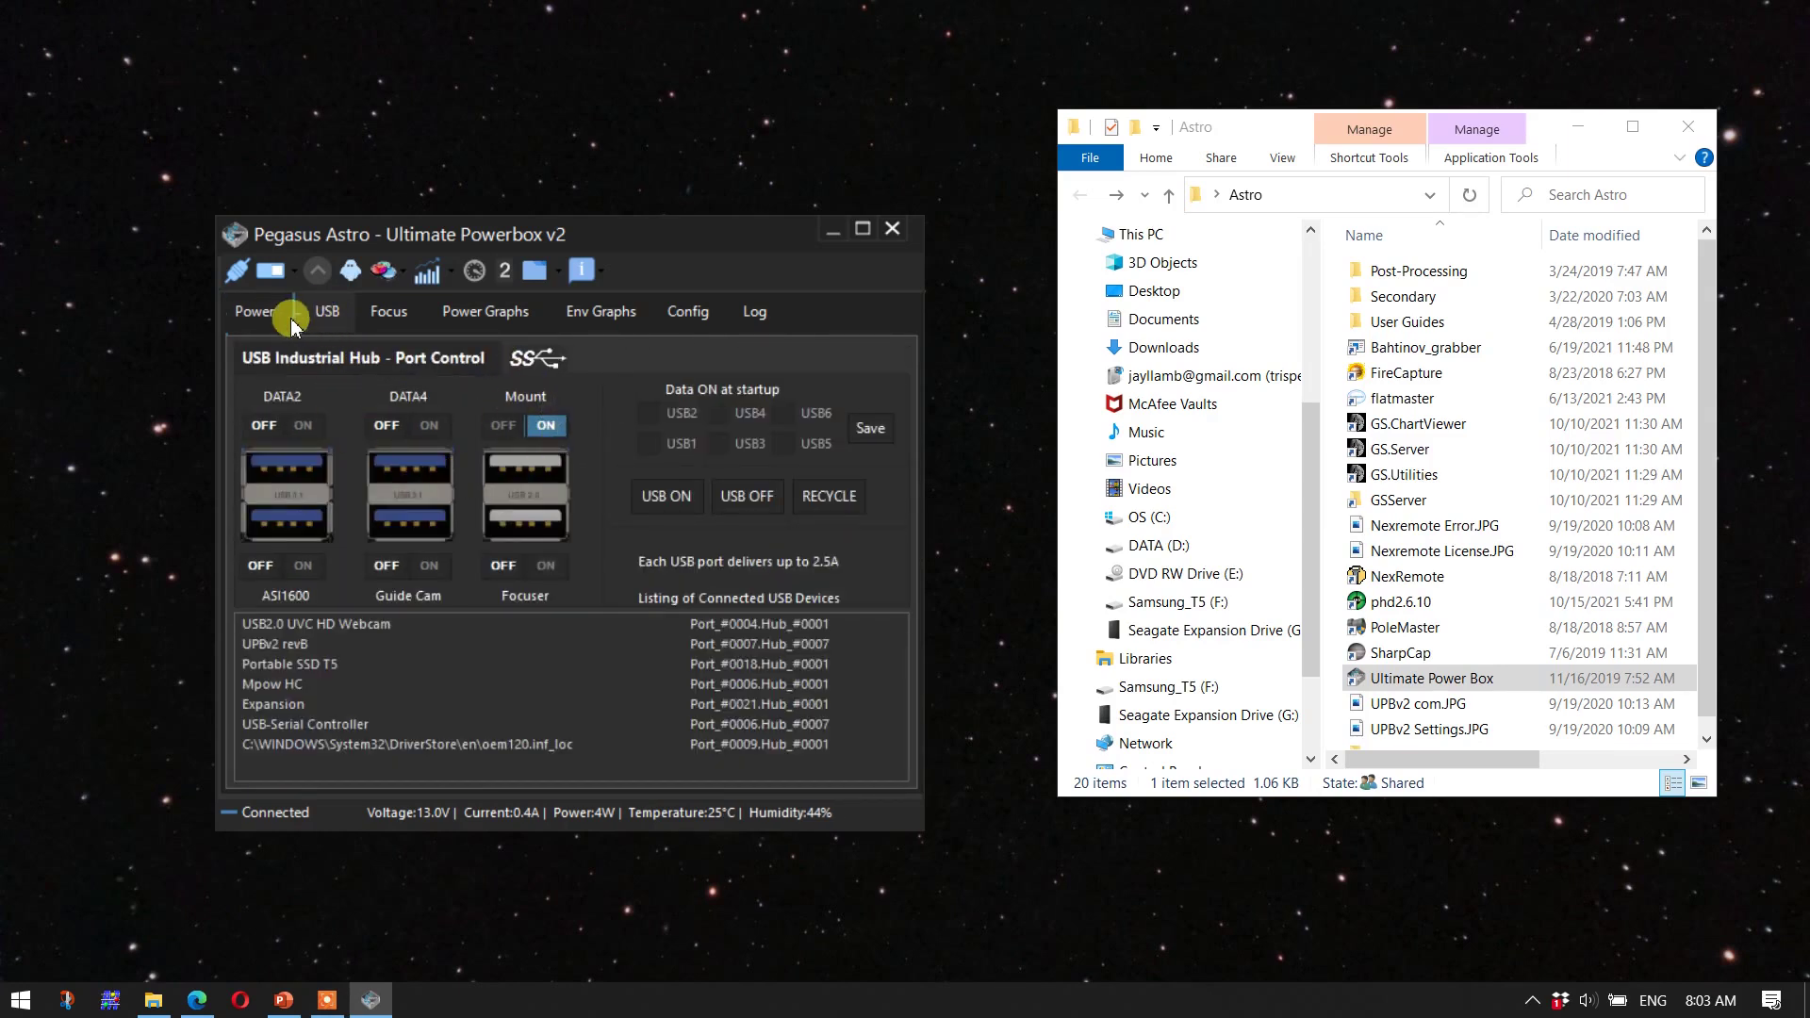
pyautogui.click(258, 314)
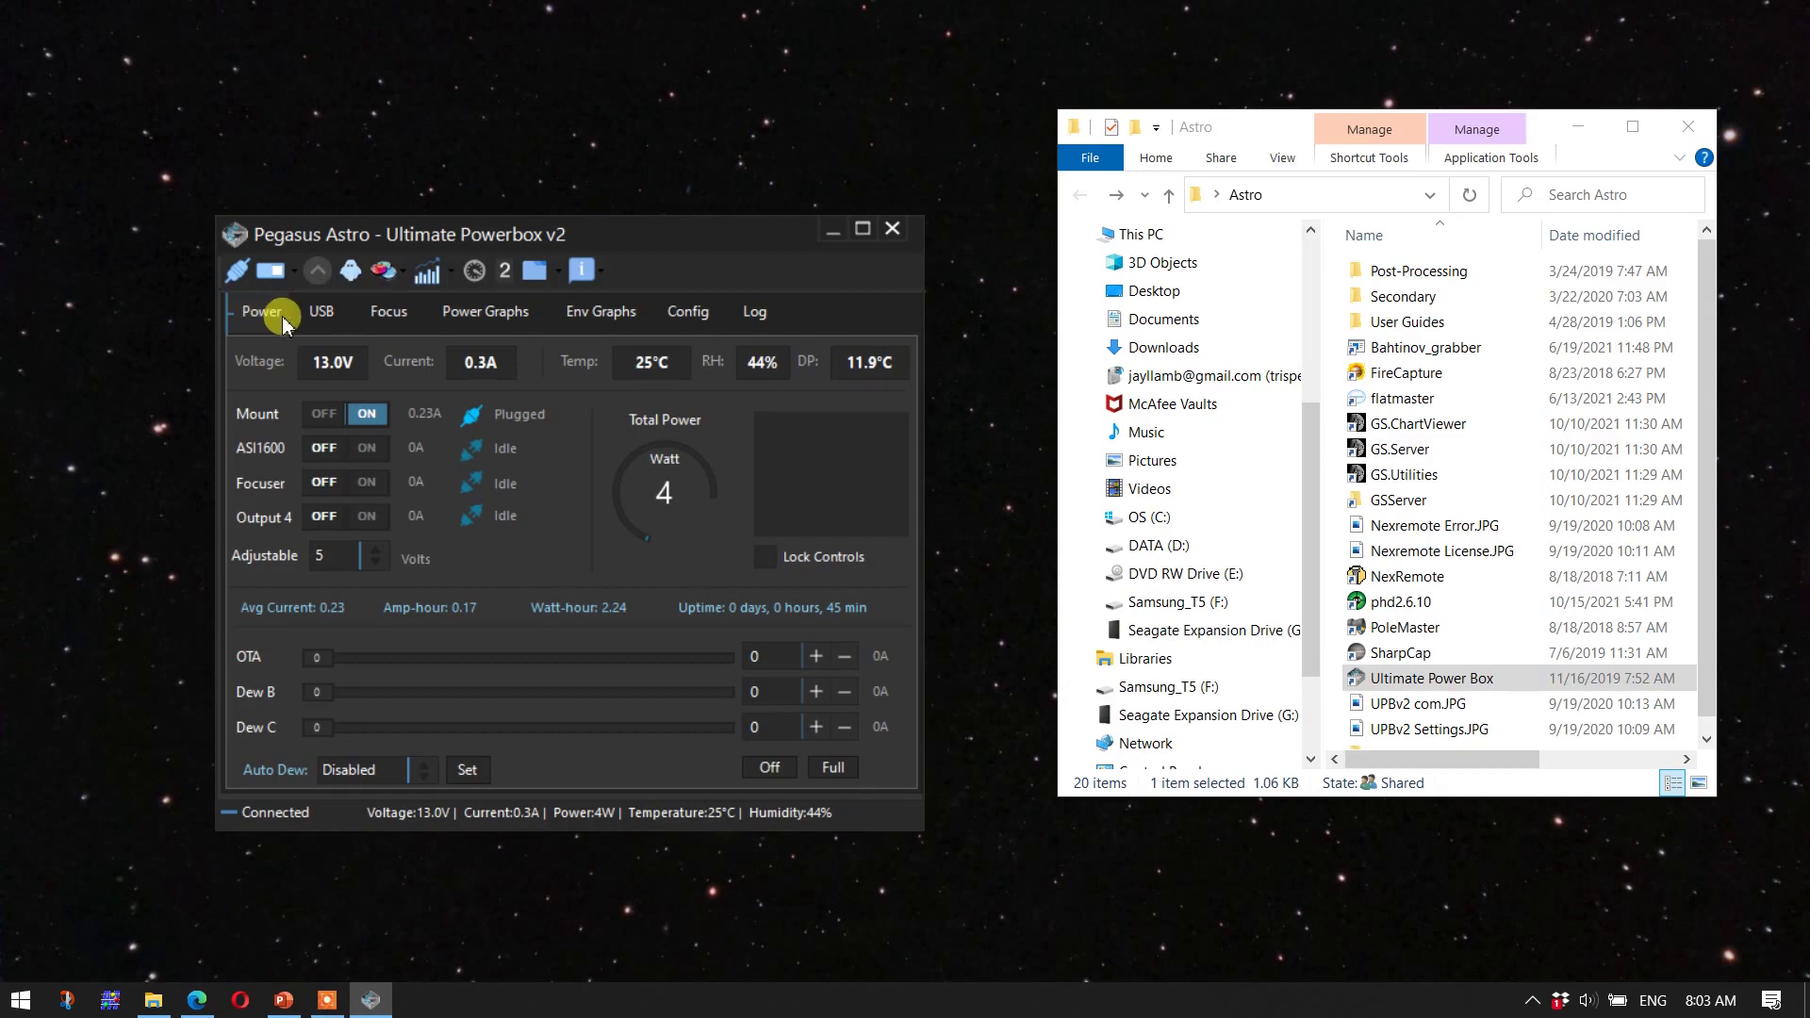
# Step: Switch to the browser's GS Server page, locate the latest release download link, and minimize the browser
pyautogui.click(196, 999)
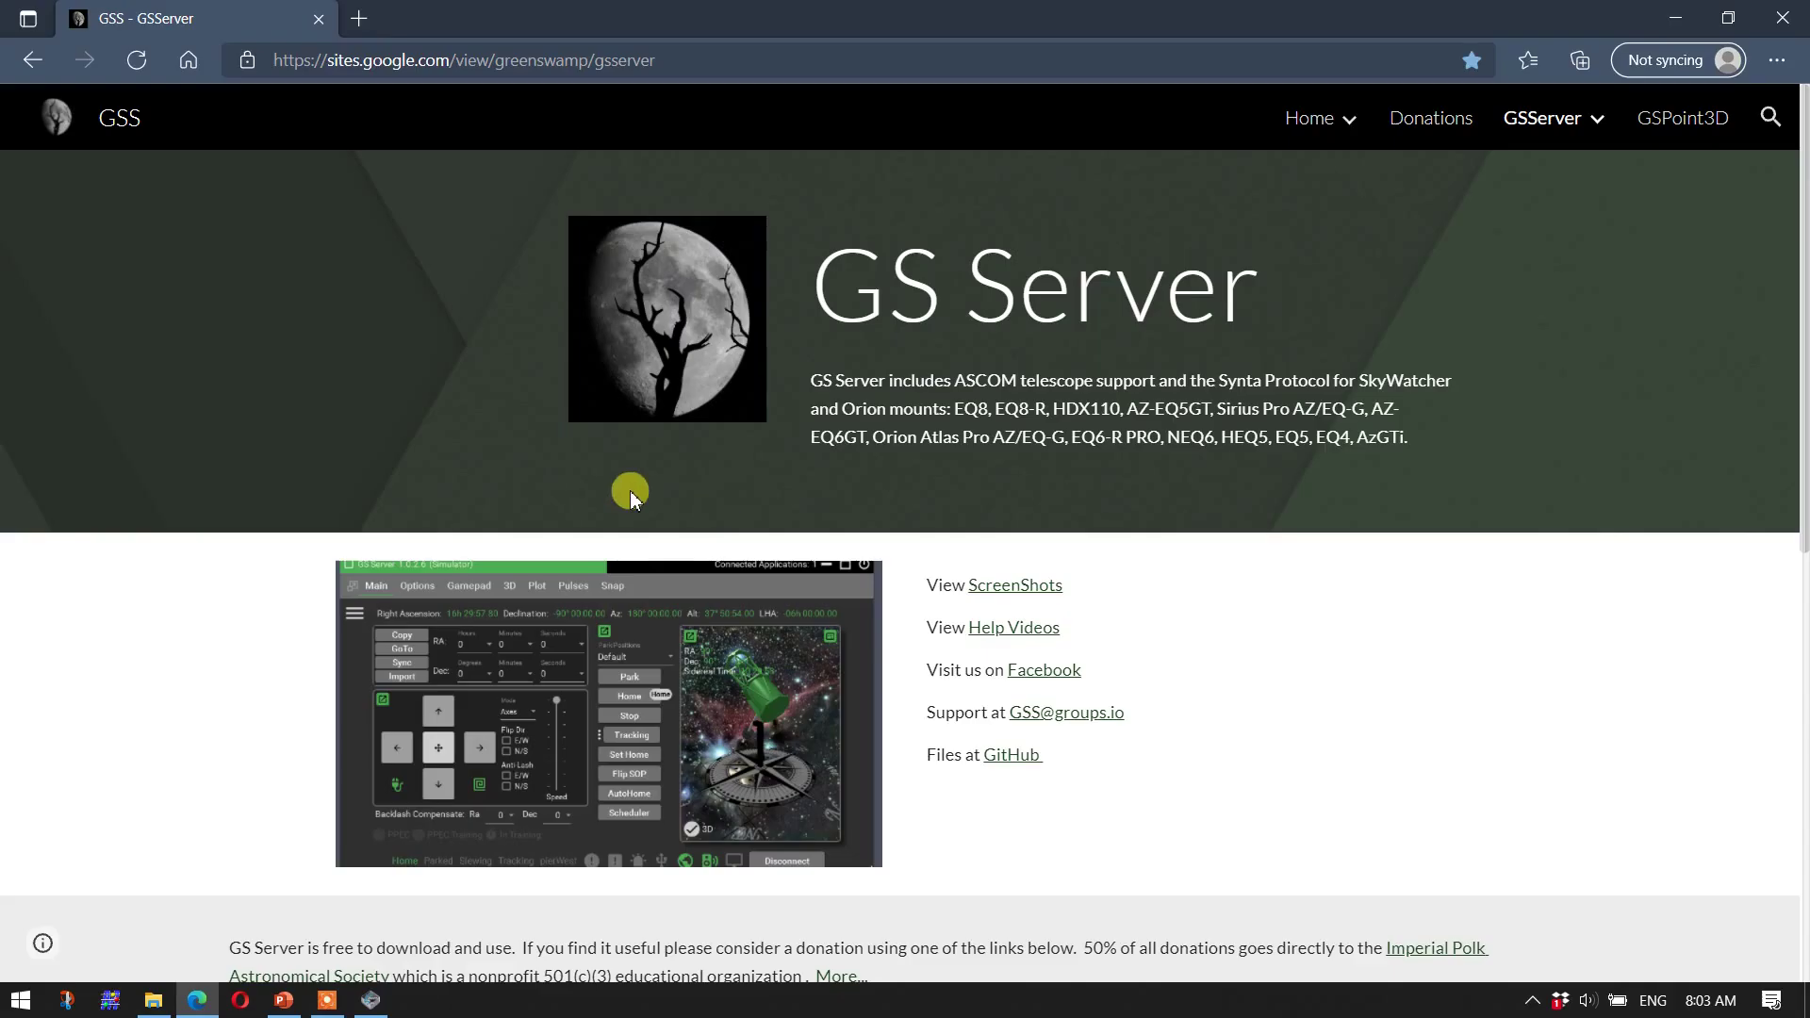
pyautogui.scroll(-3, 936, 481)
pyautogui.scroll(-6, 936, 505)
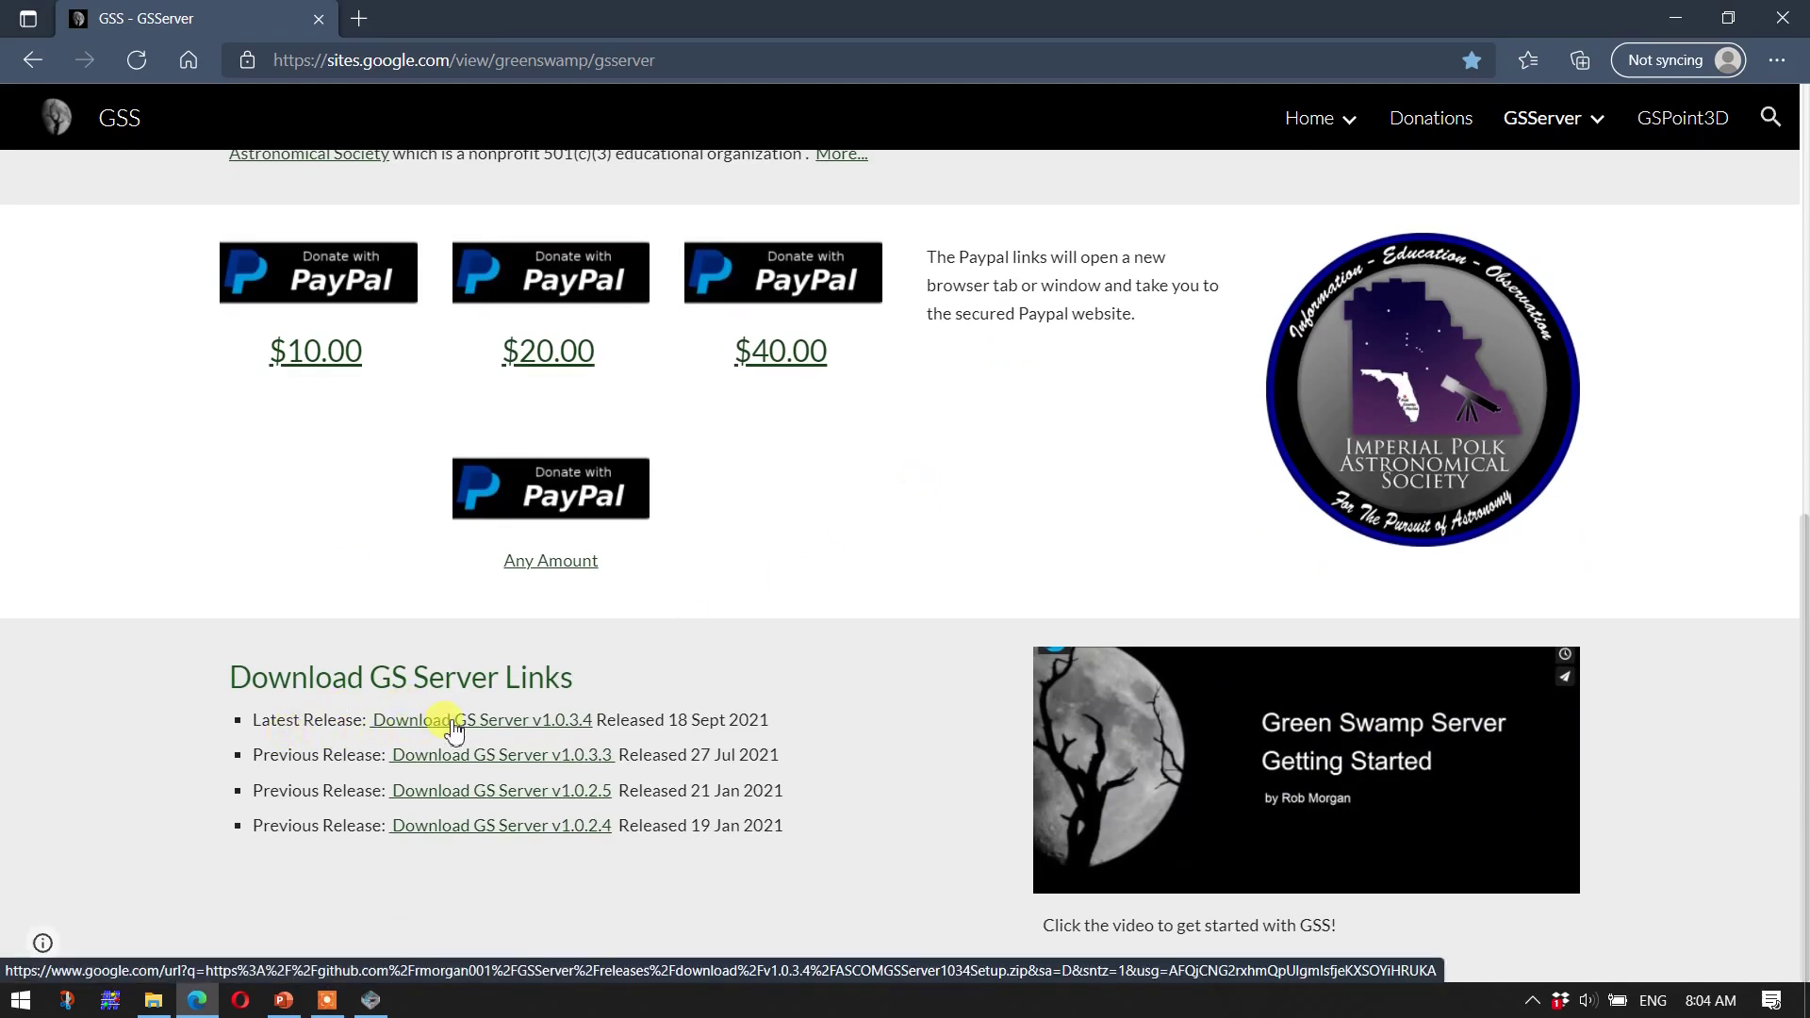
pyautogui.click(1673, 21)
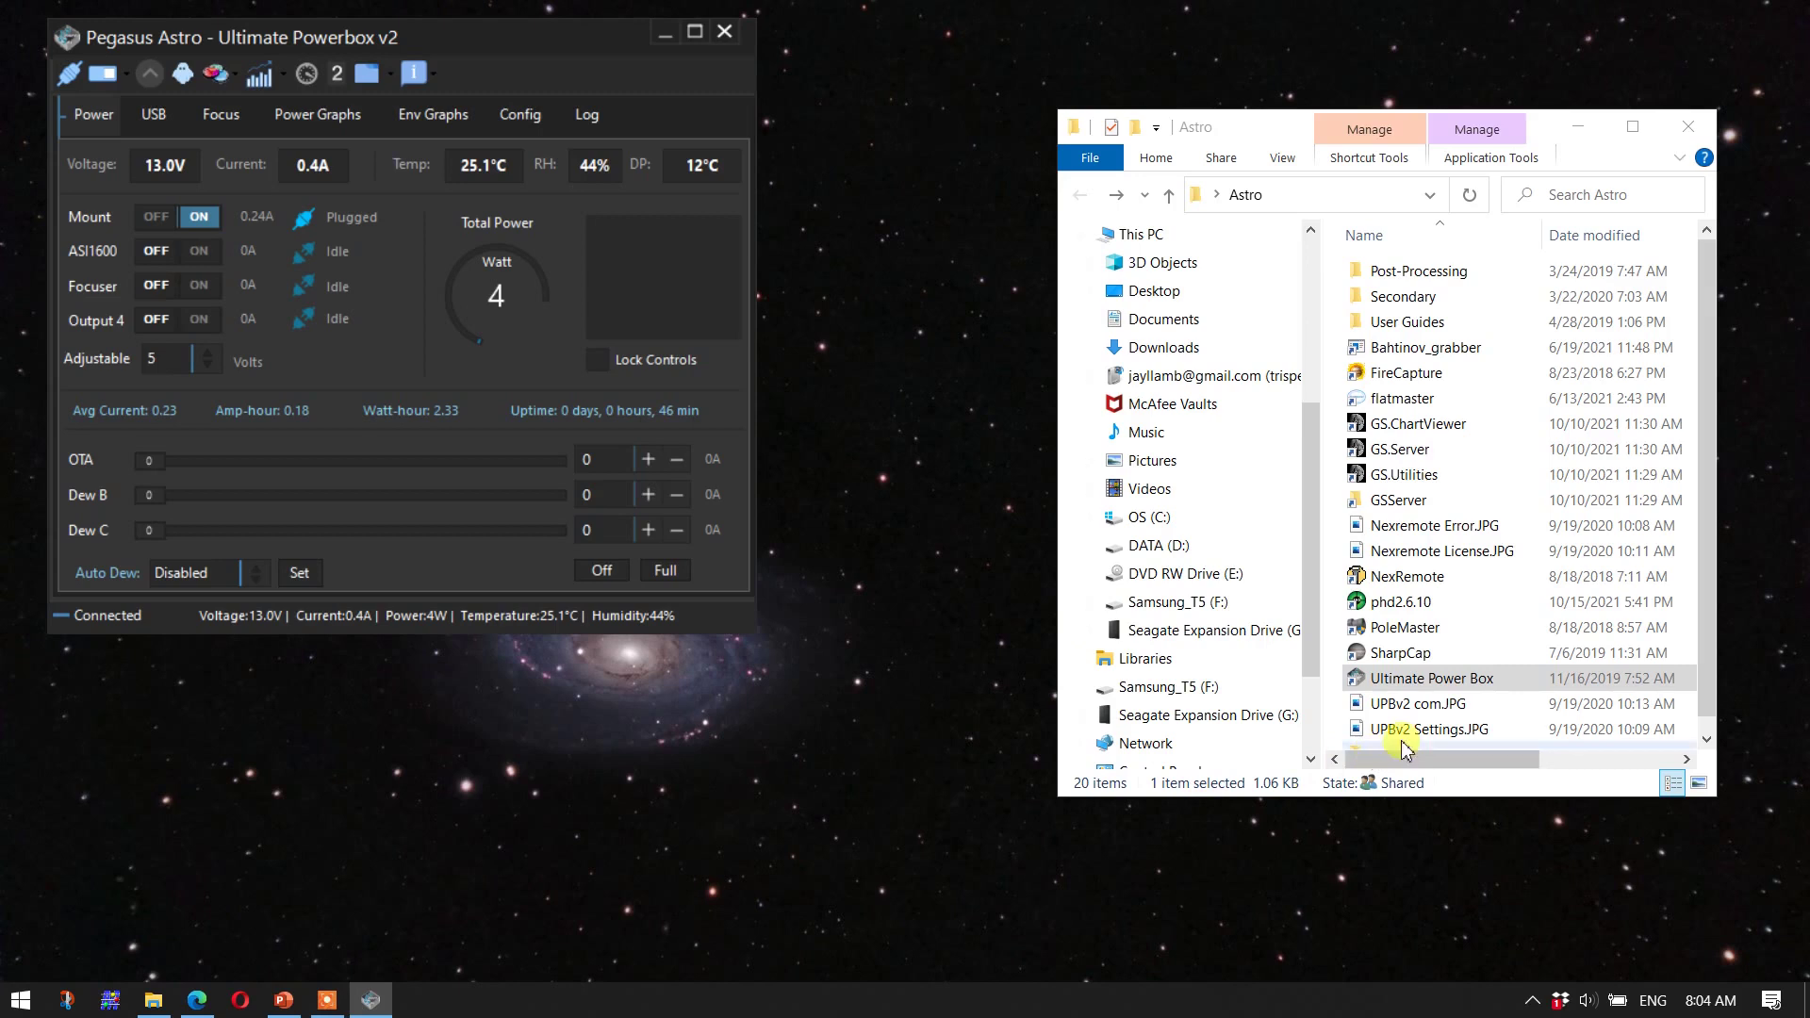
# Step: Open the GSServer program folder through its shortcut in the Astro folder
pyautogui.click(1400, 500)
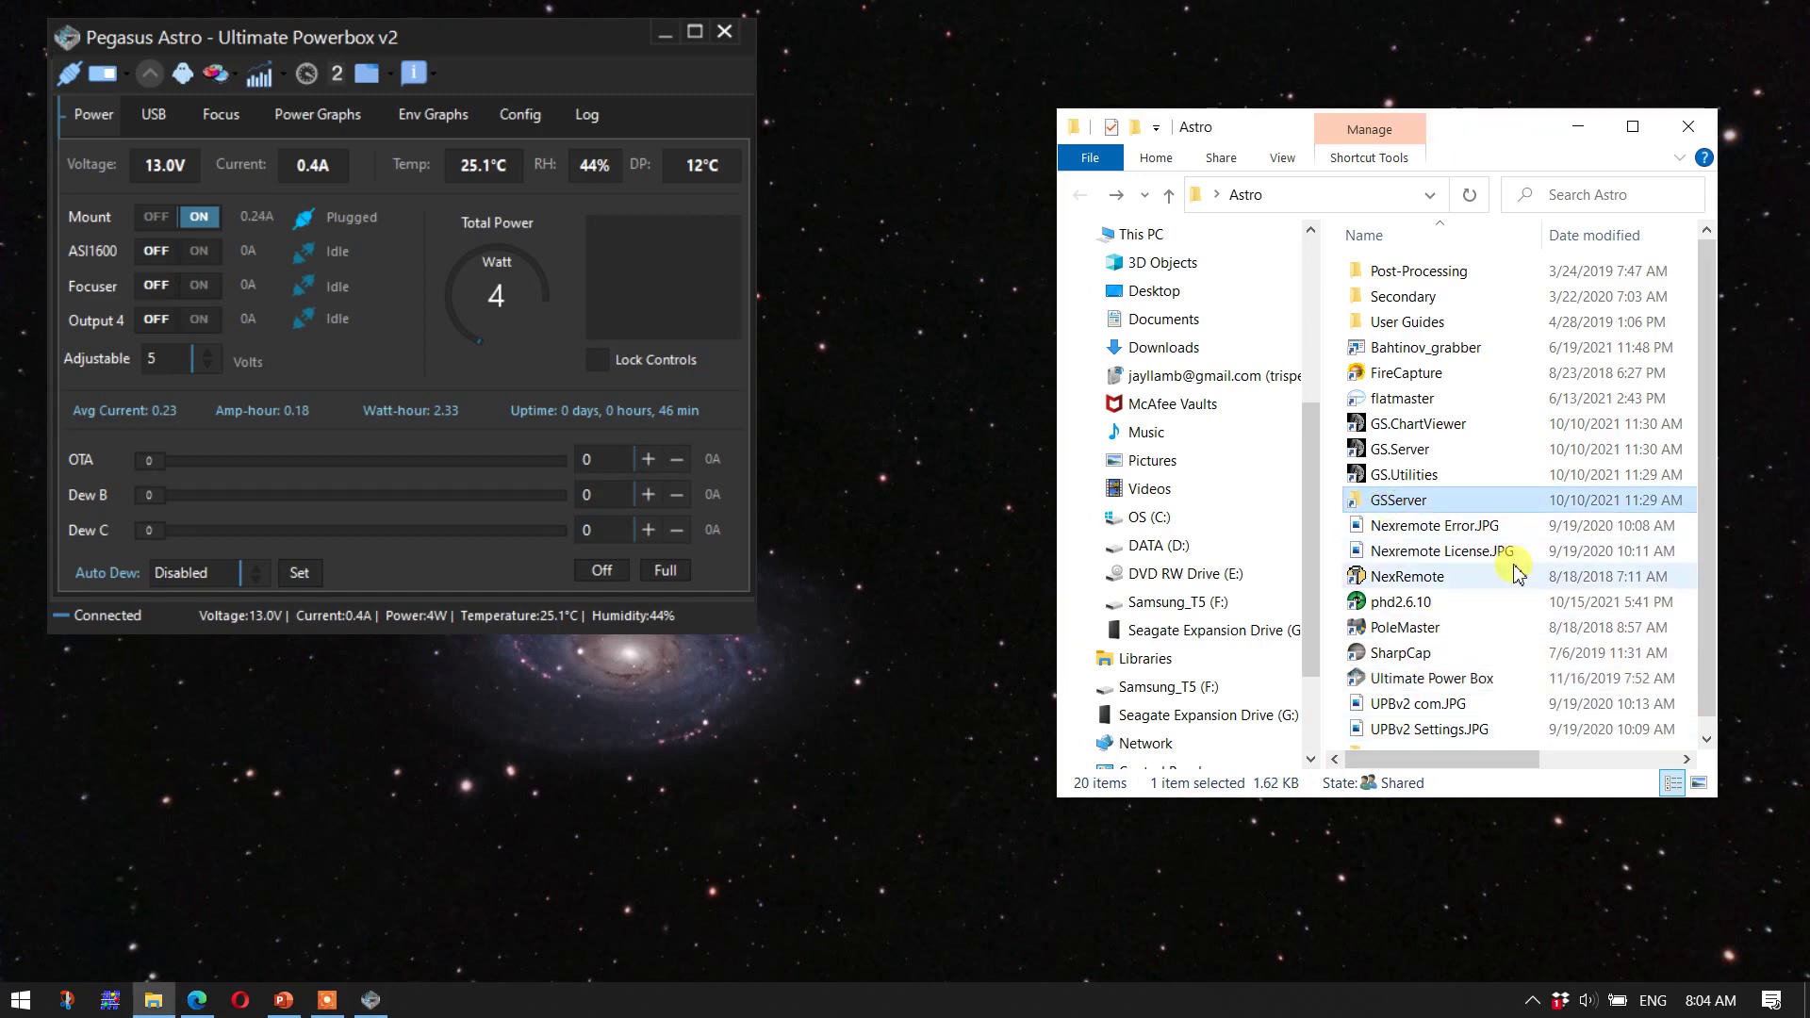
pyautogui.doubleClick(1395, 504)
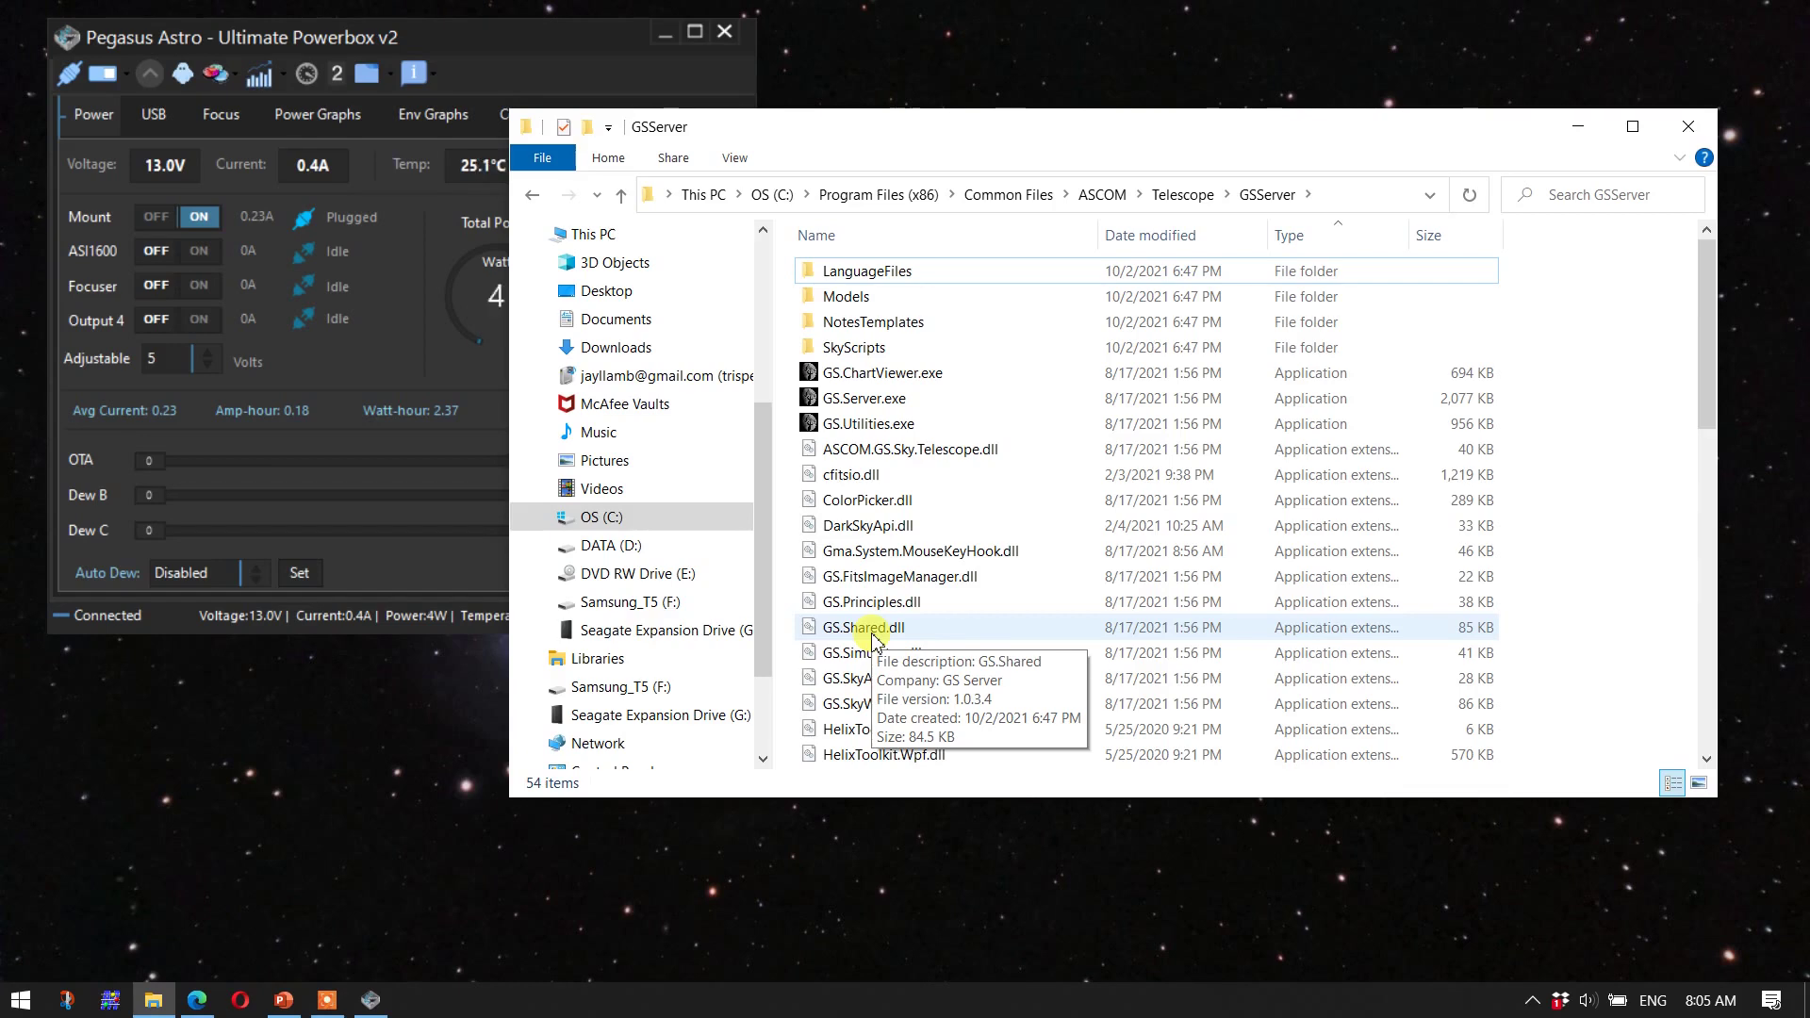
# Step: Open Device Manager, list the COM and LPT ports, and select the Prolific PL2303GL USB serial port
pyautogui.click(29, 1001)
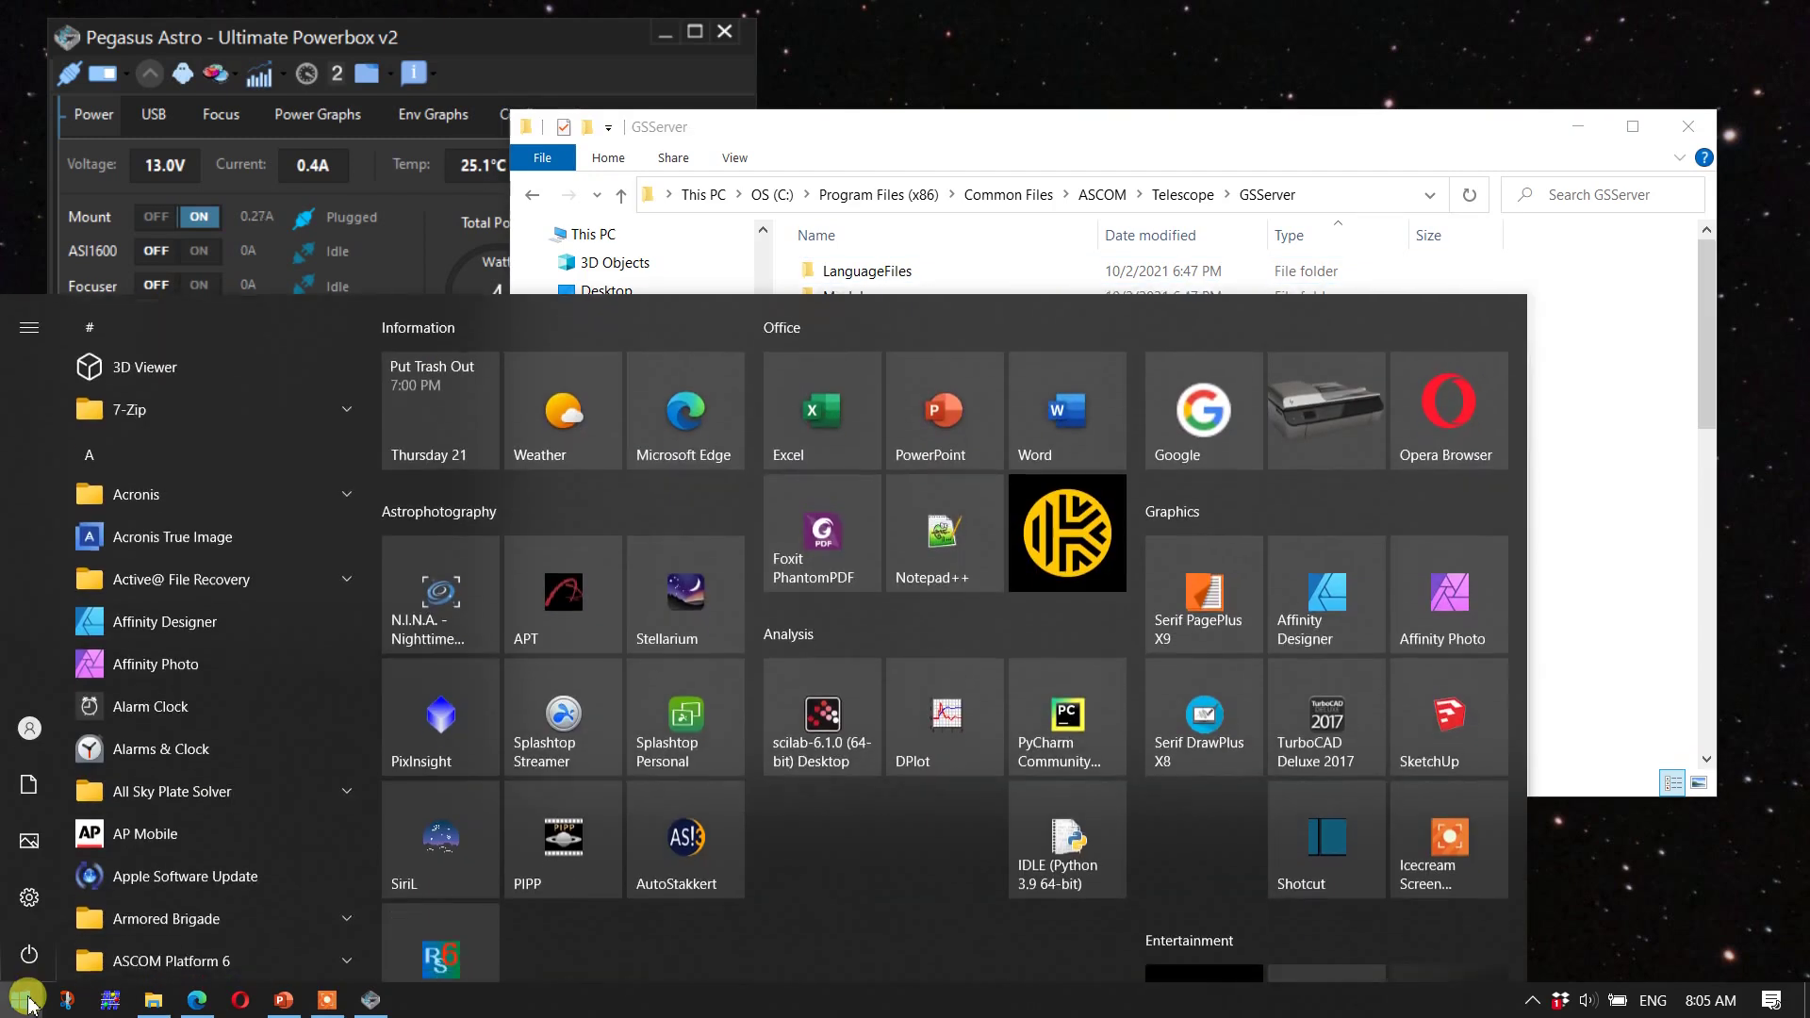
pyautogui.write('device')
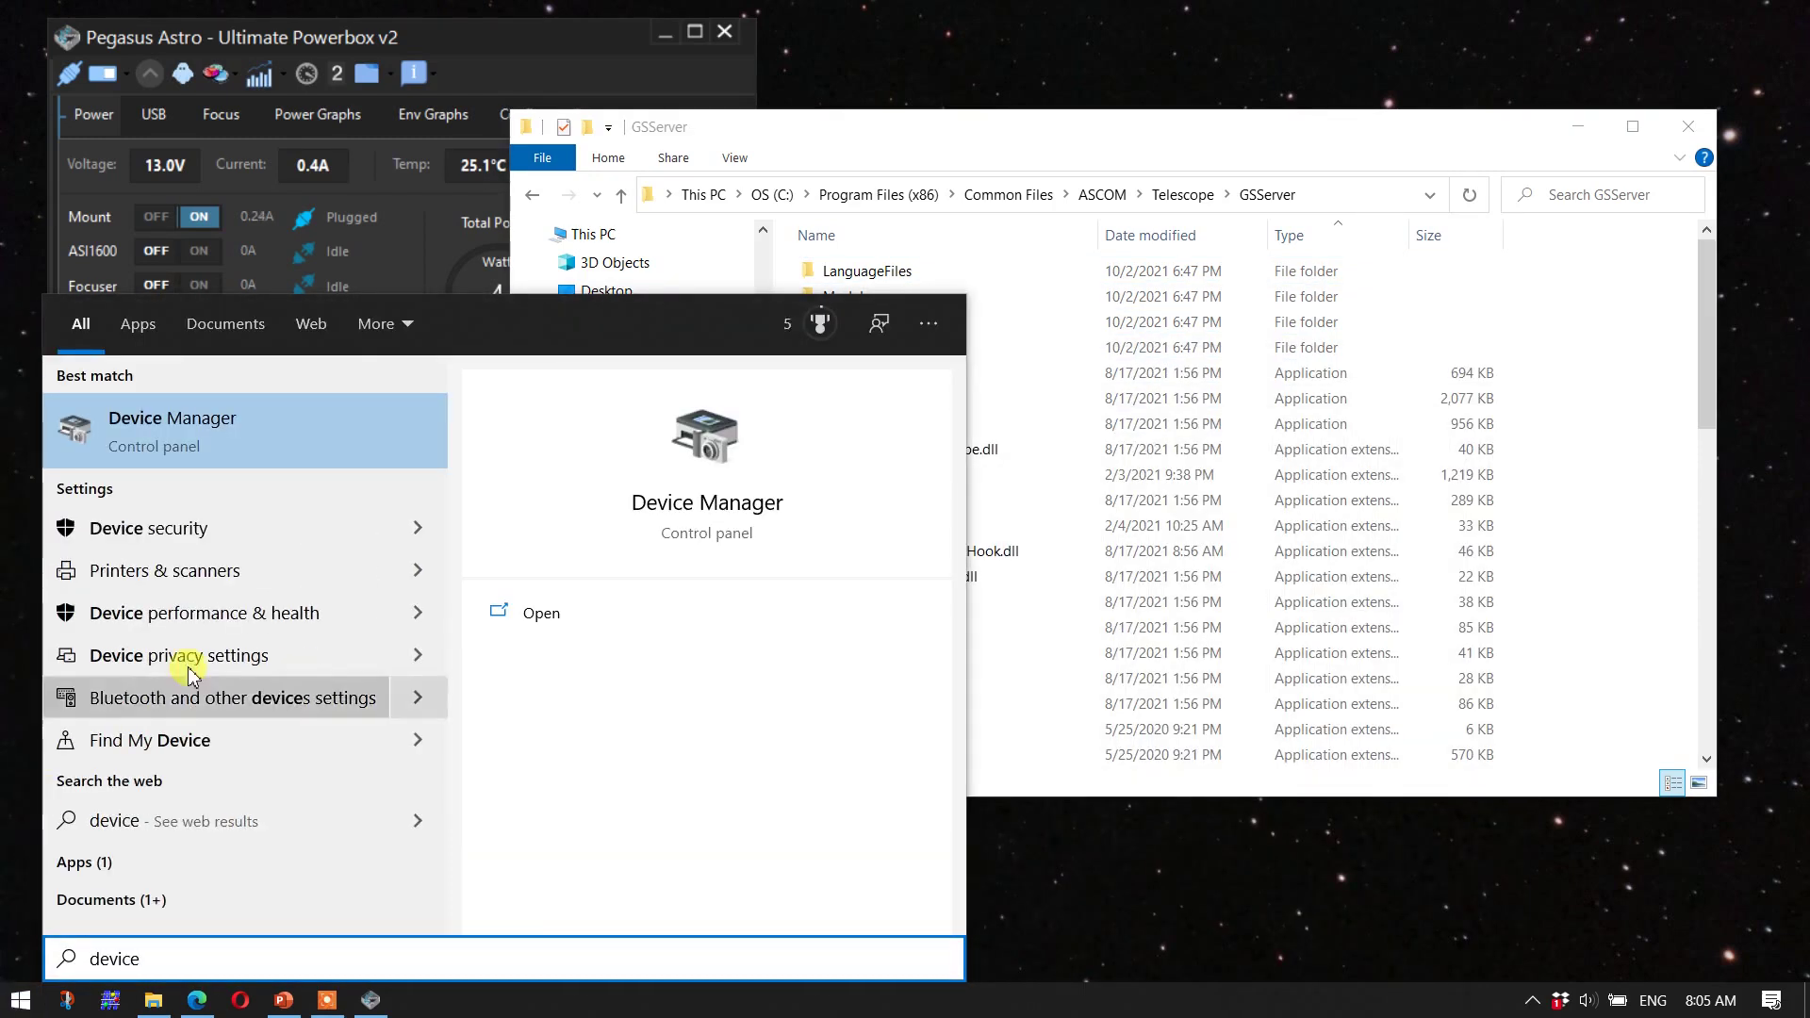
pyautogui.click(132, 443)
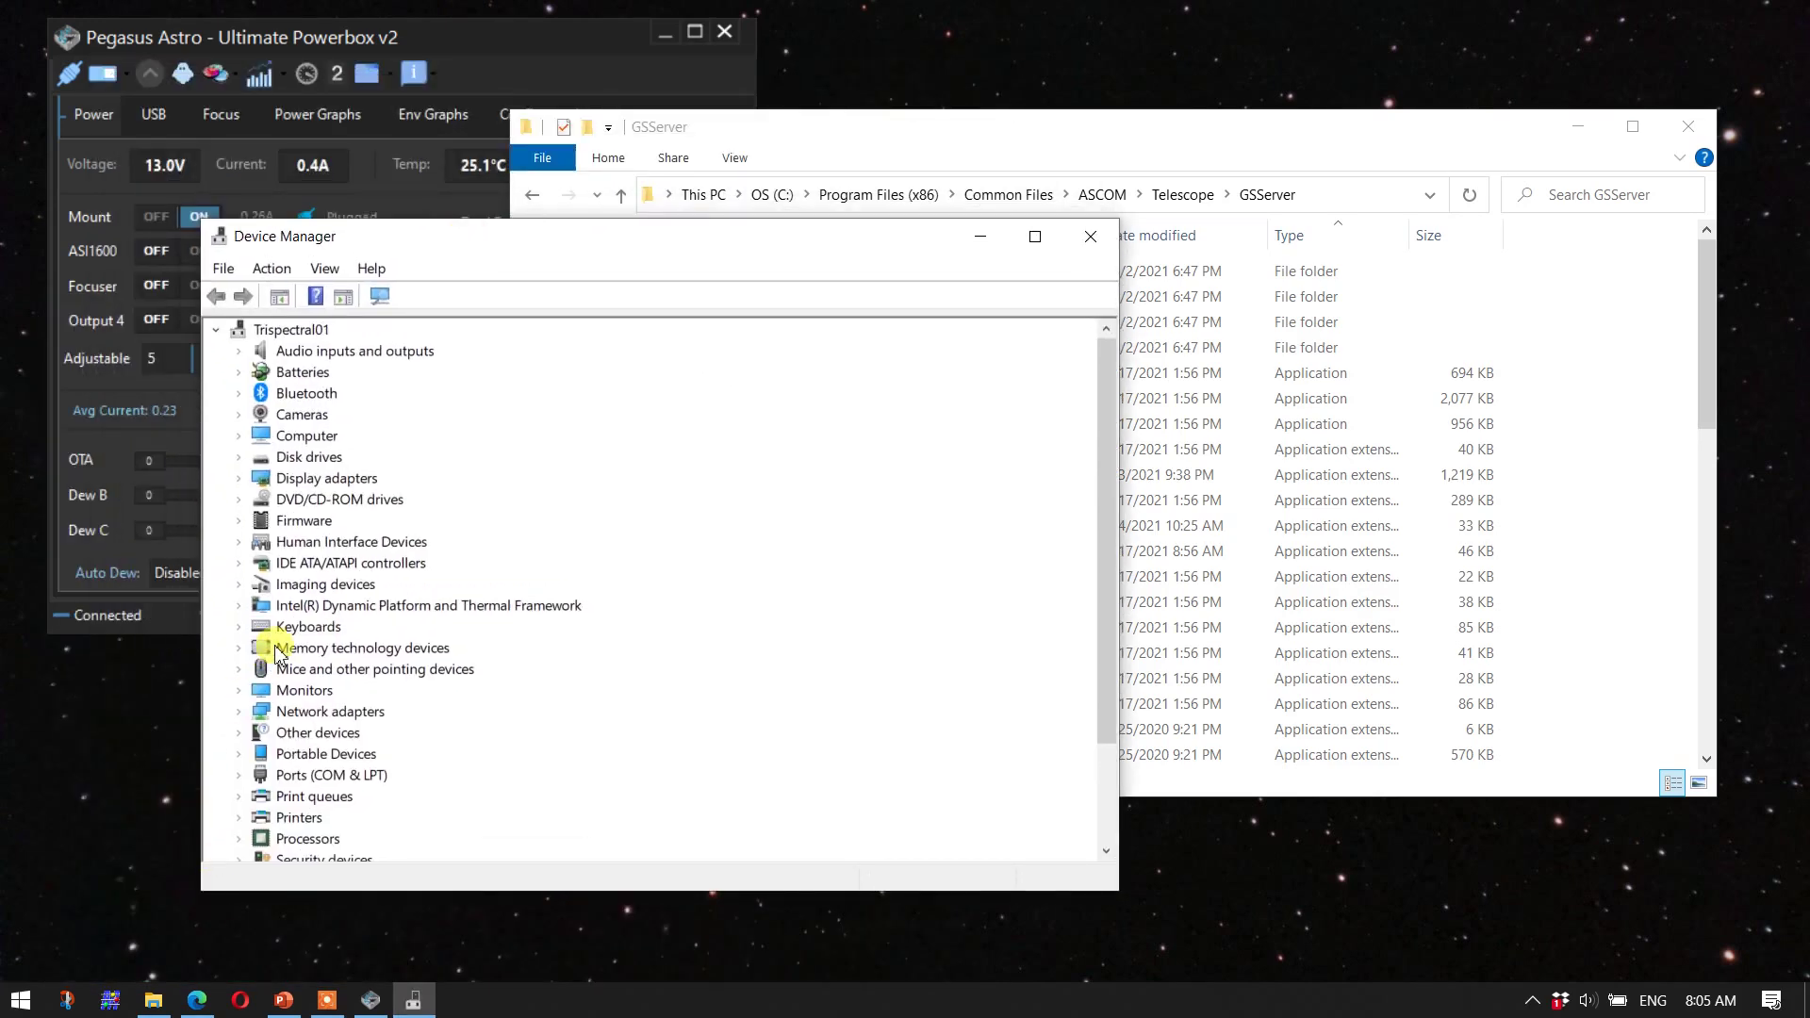
pyautogui.click(239, 775)
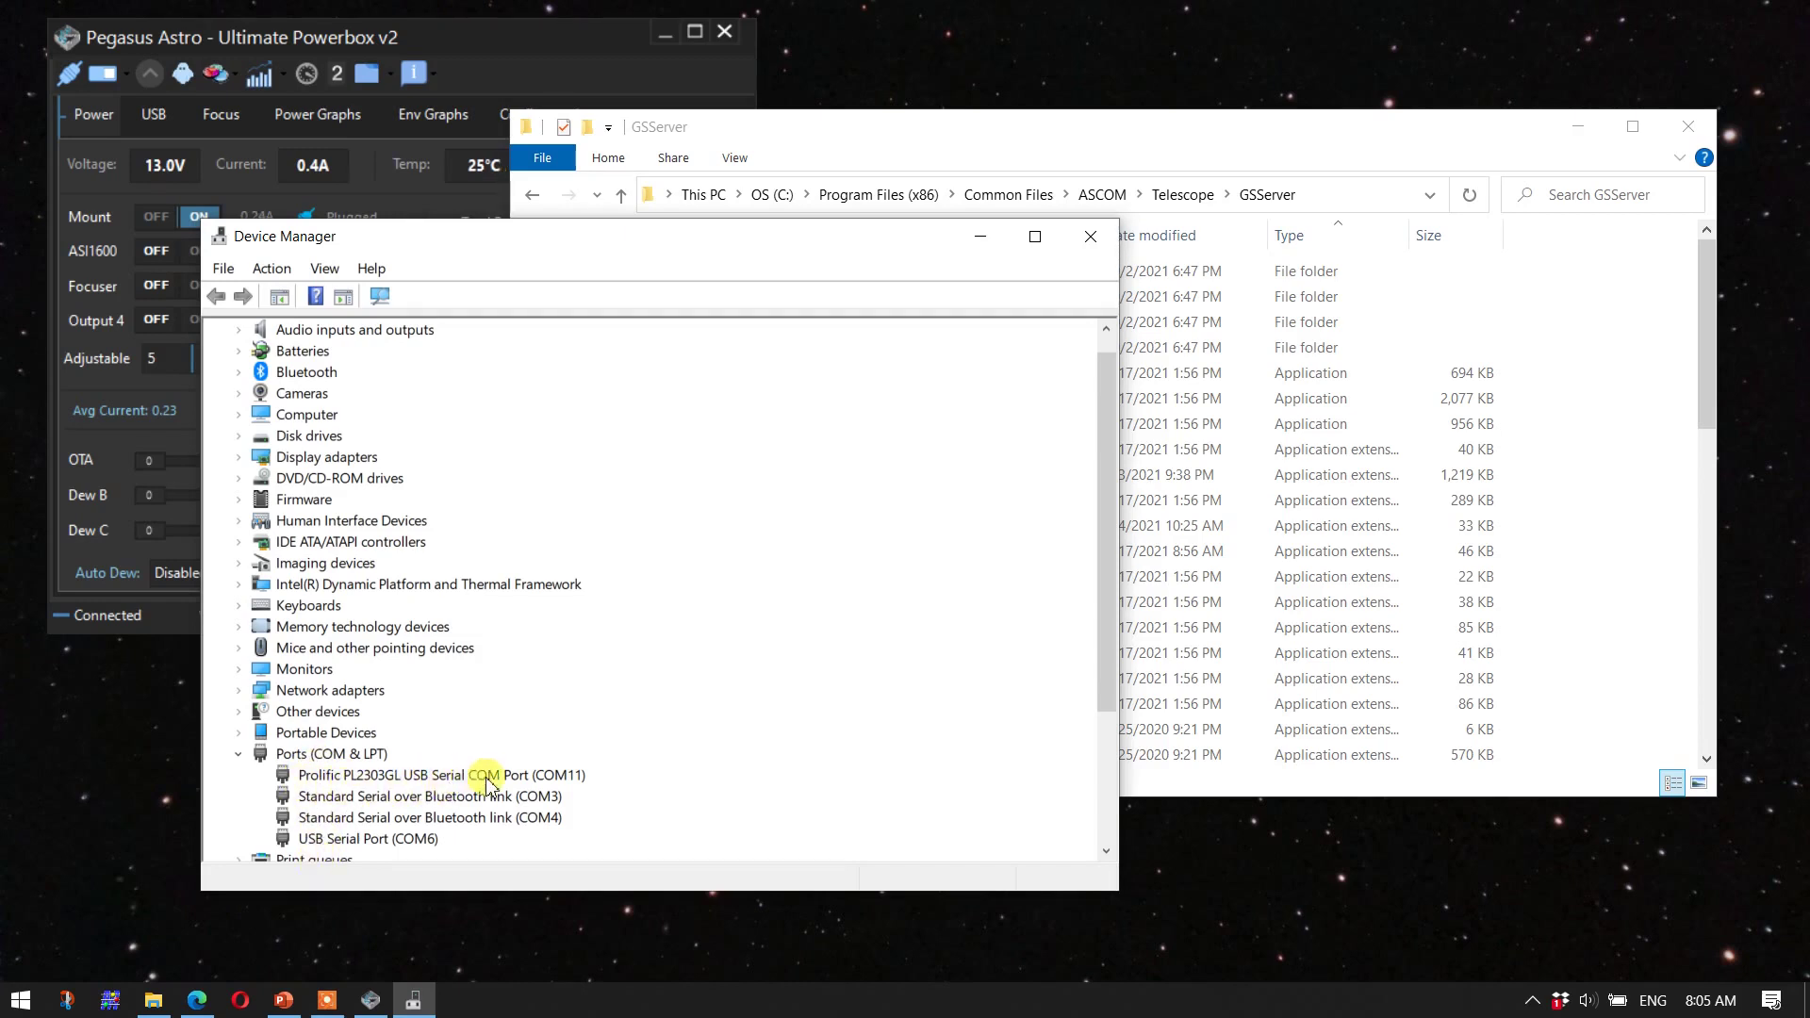
pyautogui.click(569, 779)
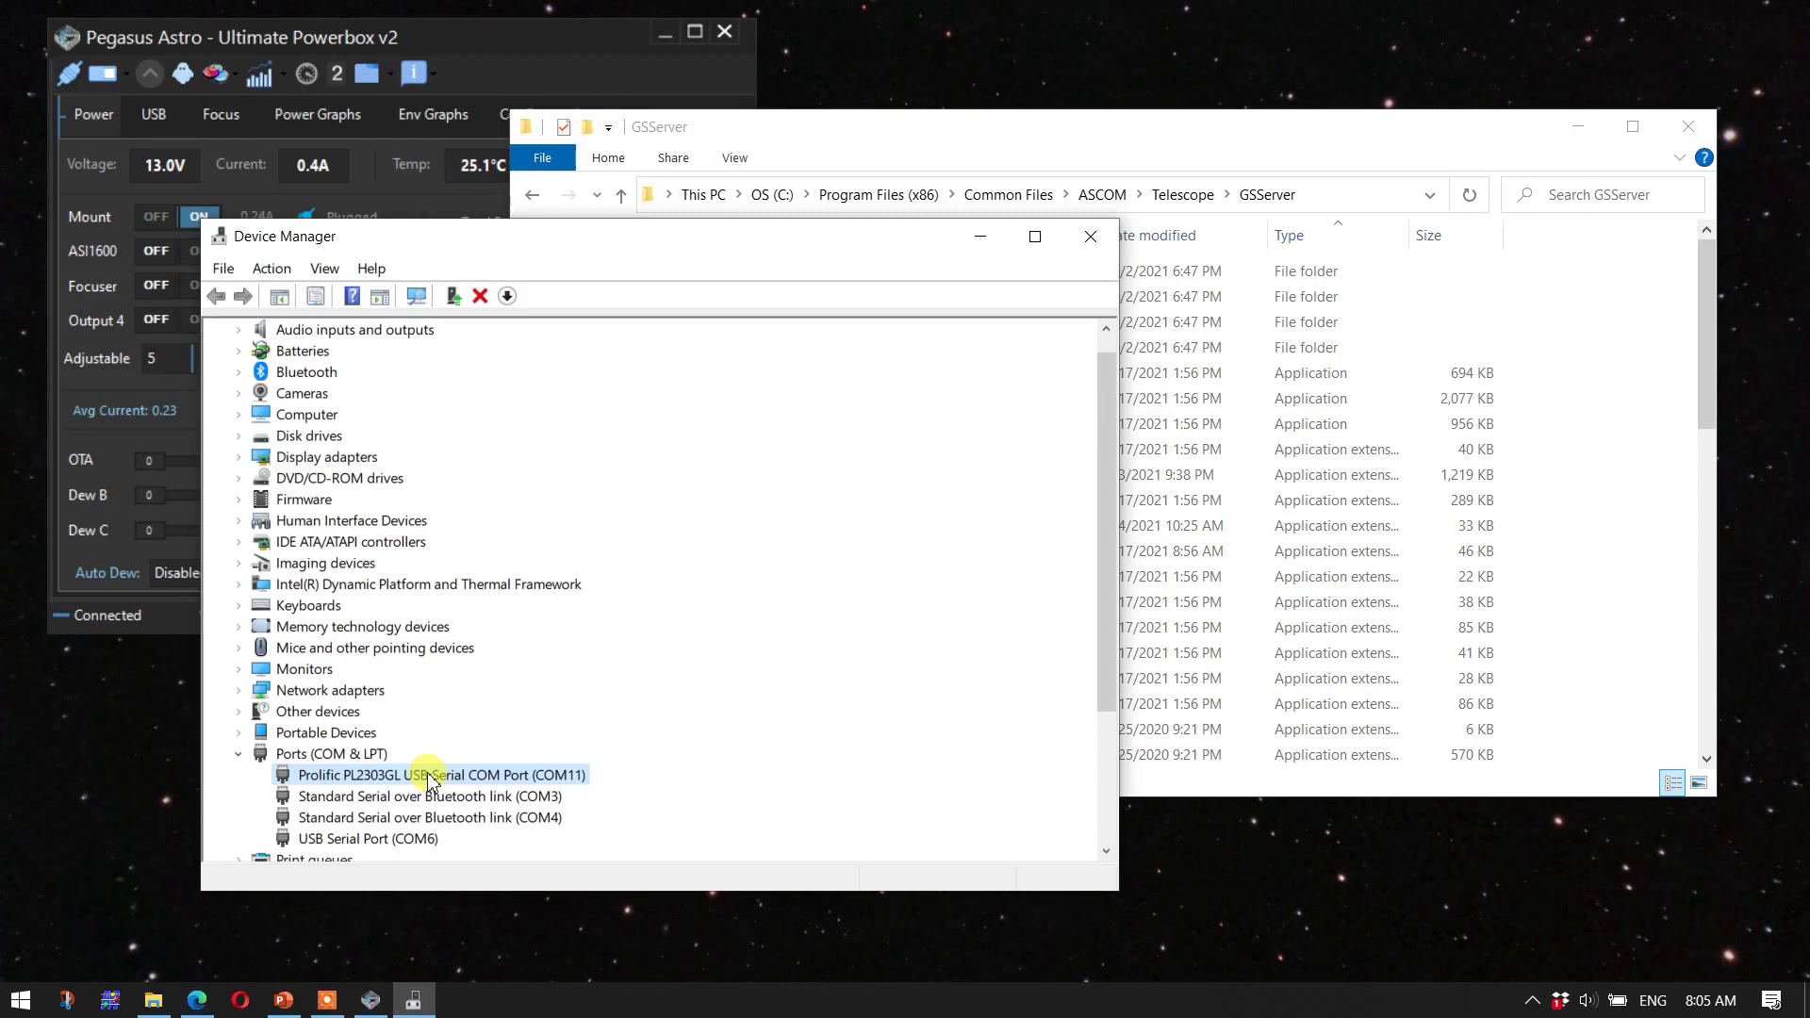
# Step: Set the Prolific serial port's speed to 115200 bits per second in its properties and close Device Manager
pyautogui.rightClick(429, 779)
pyautogui.click(500, 910)
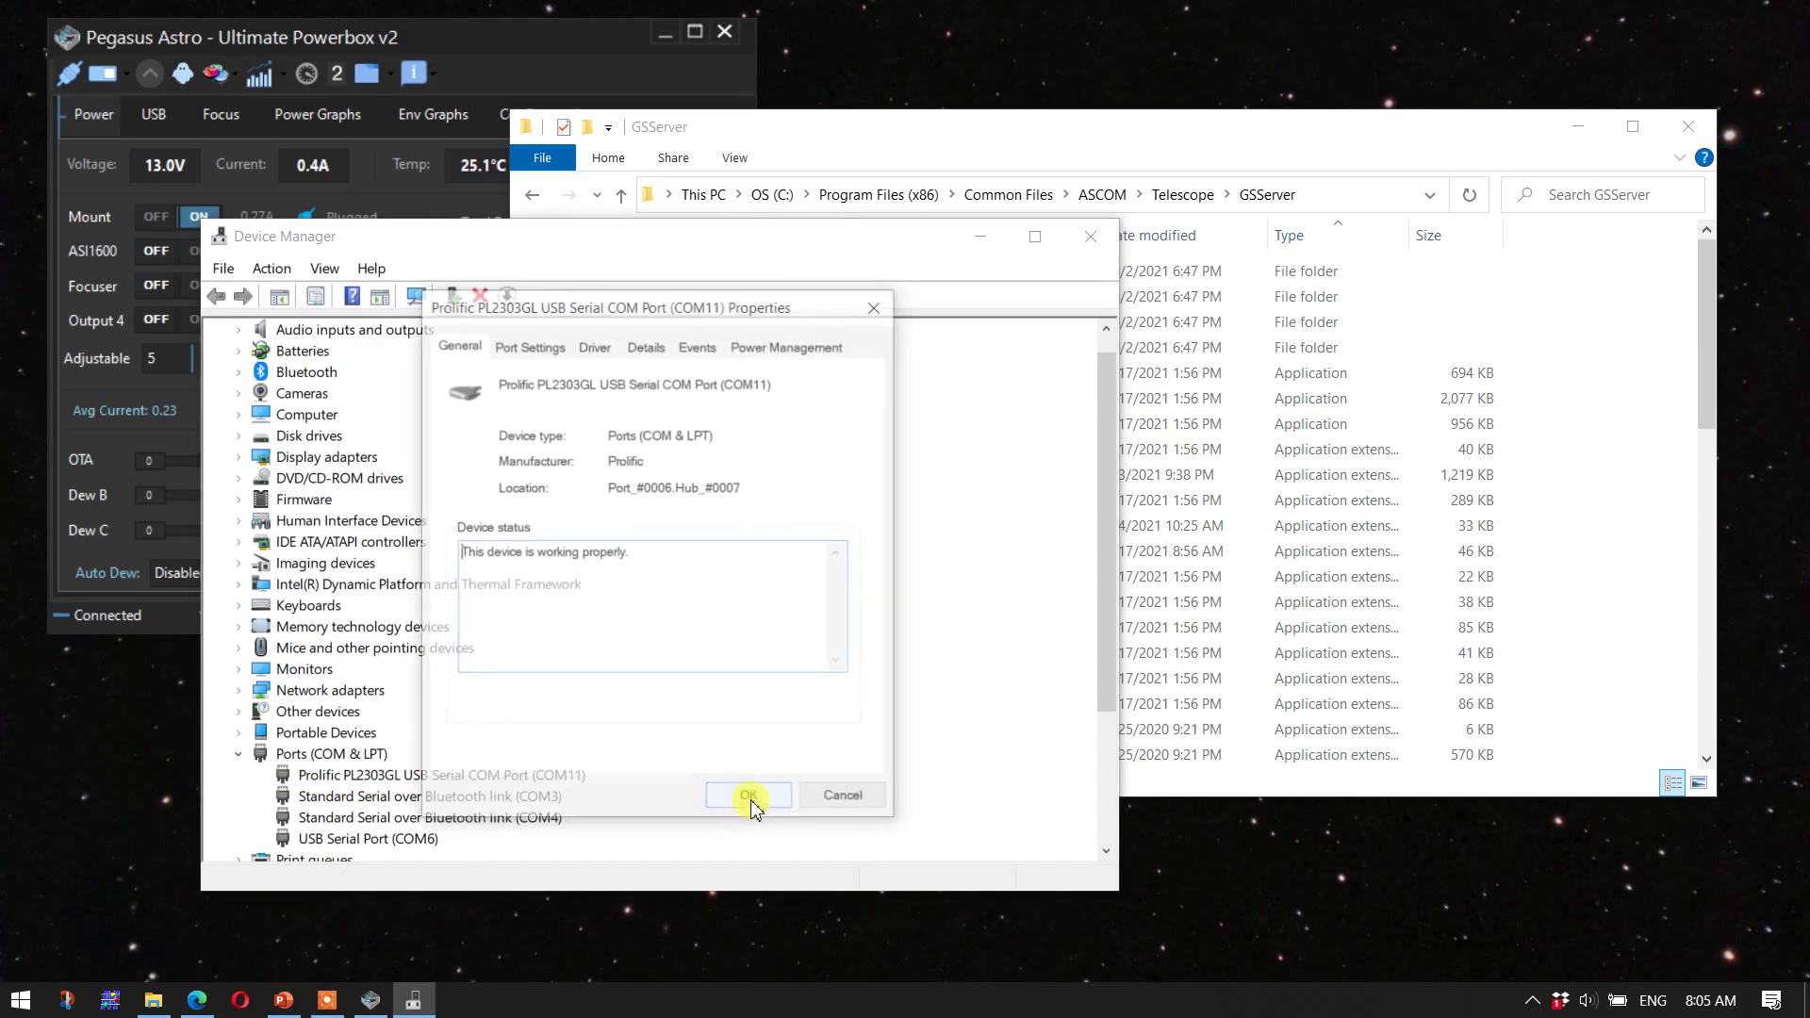
pyautogui.click(526, 345)
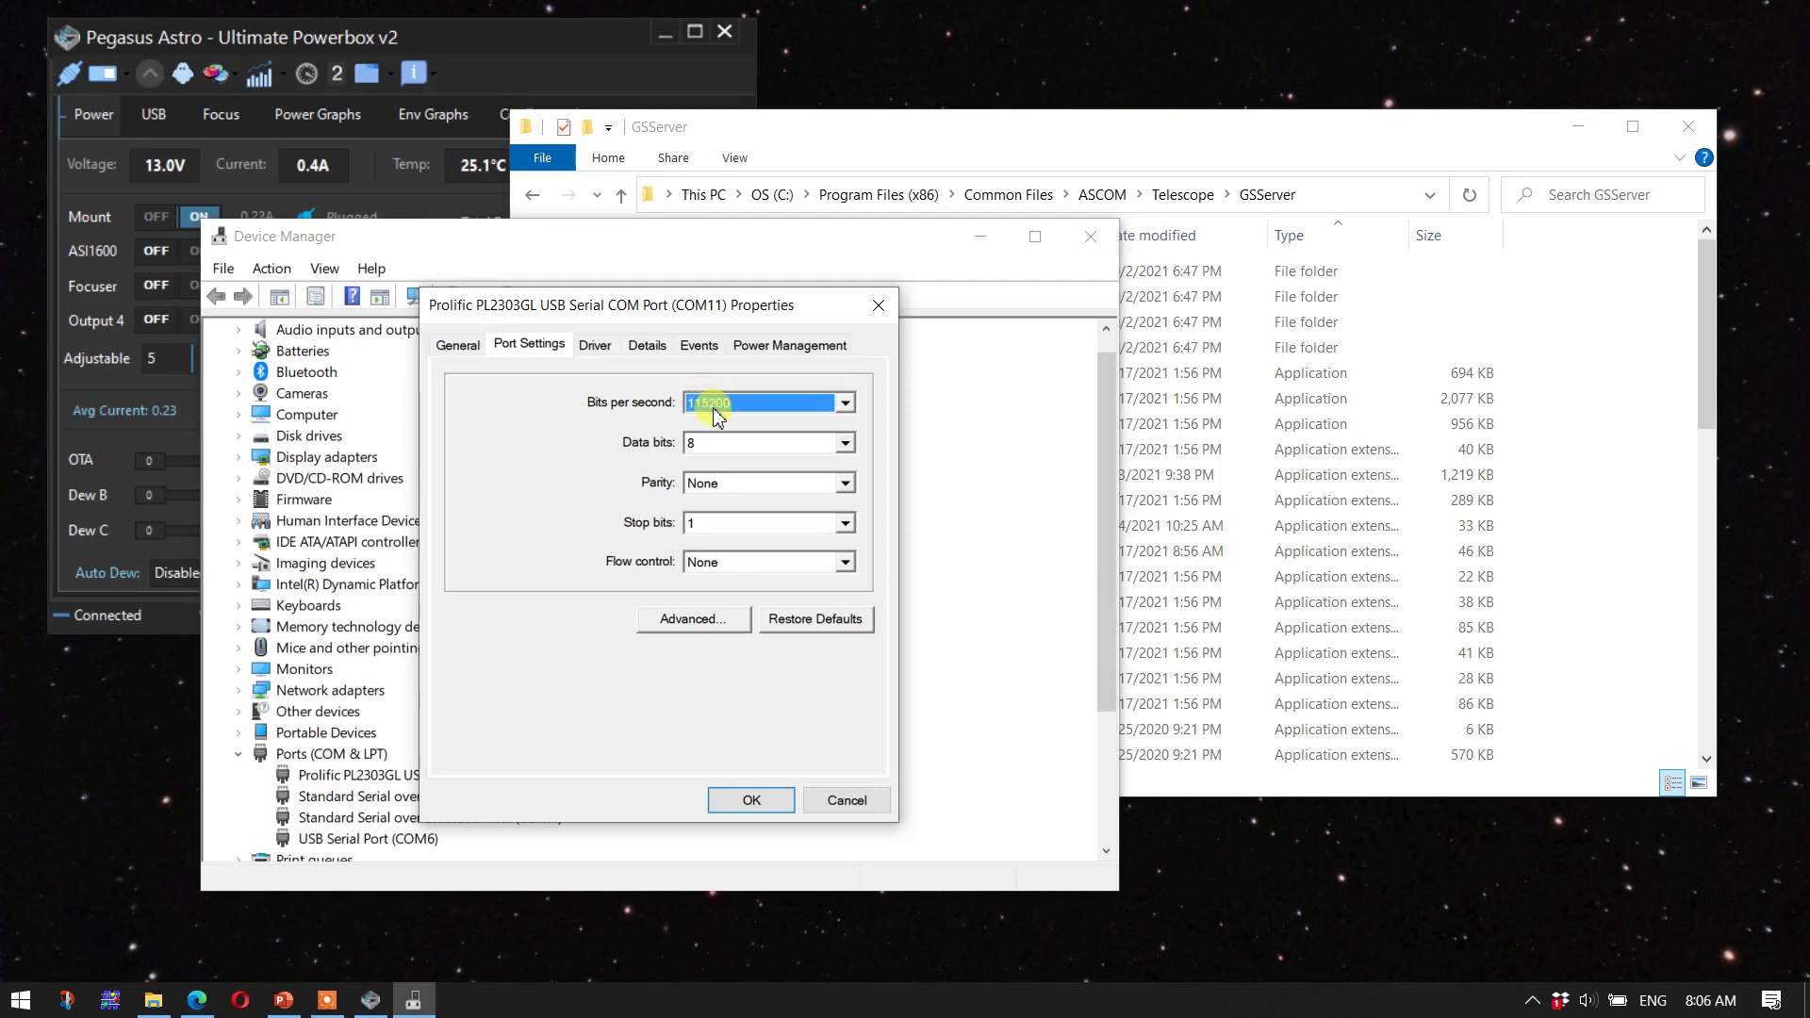
pyautogui.click(845, 403)
pyautogui.click(703, 471)
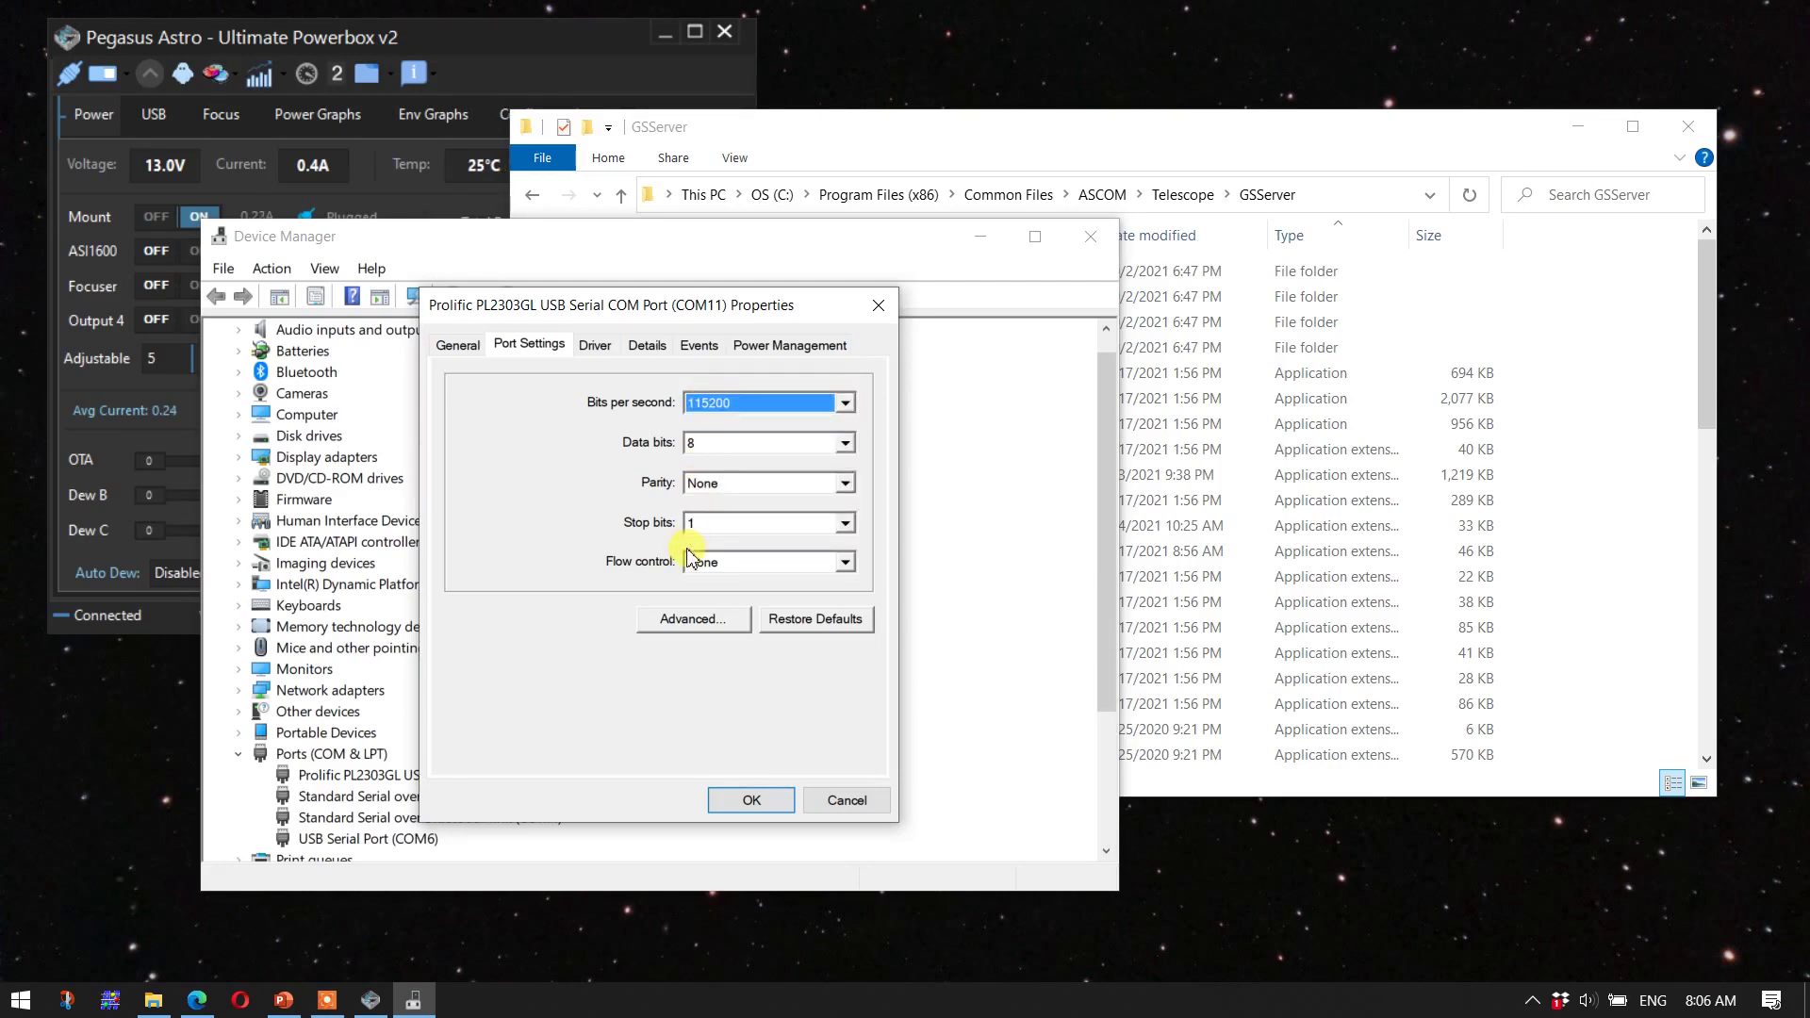
pyautogui.click(728, 799)
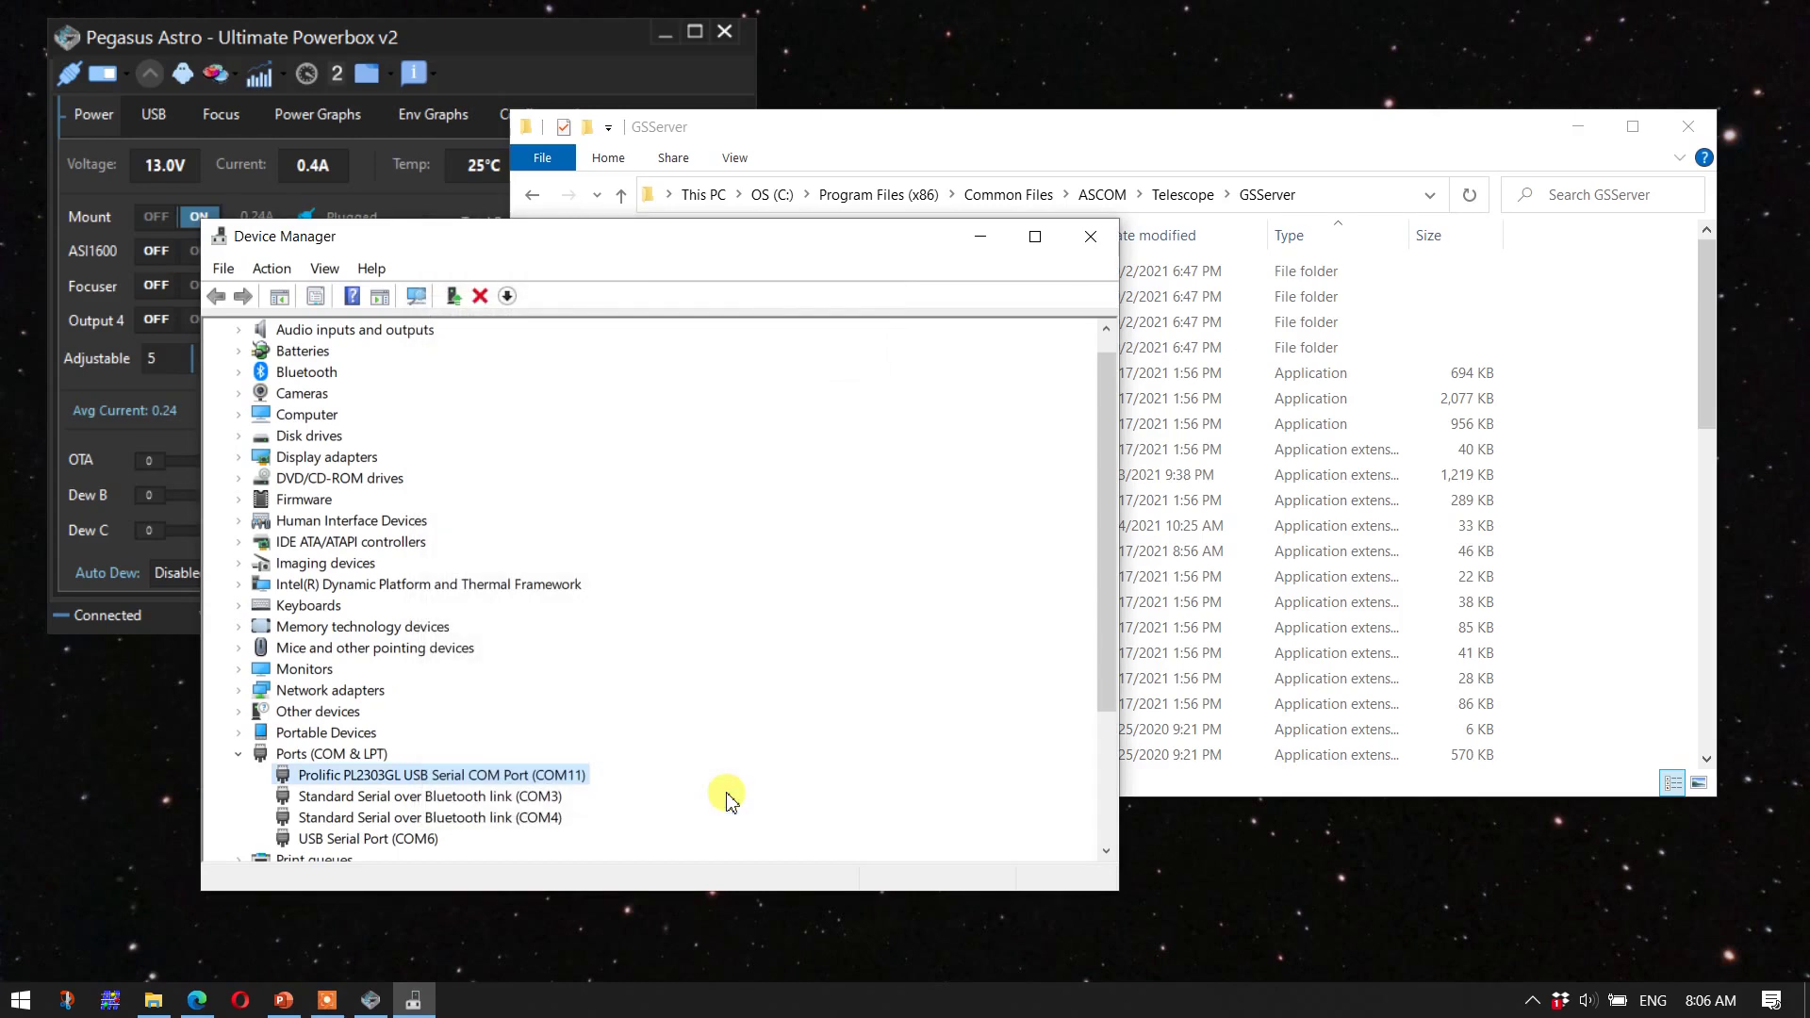
pyautogui.click(1089, 236)
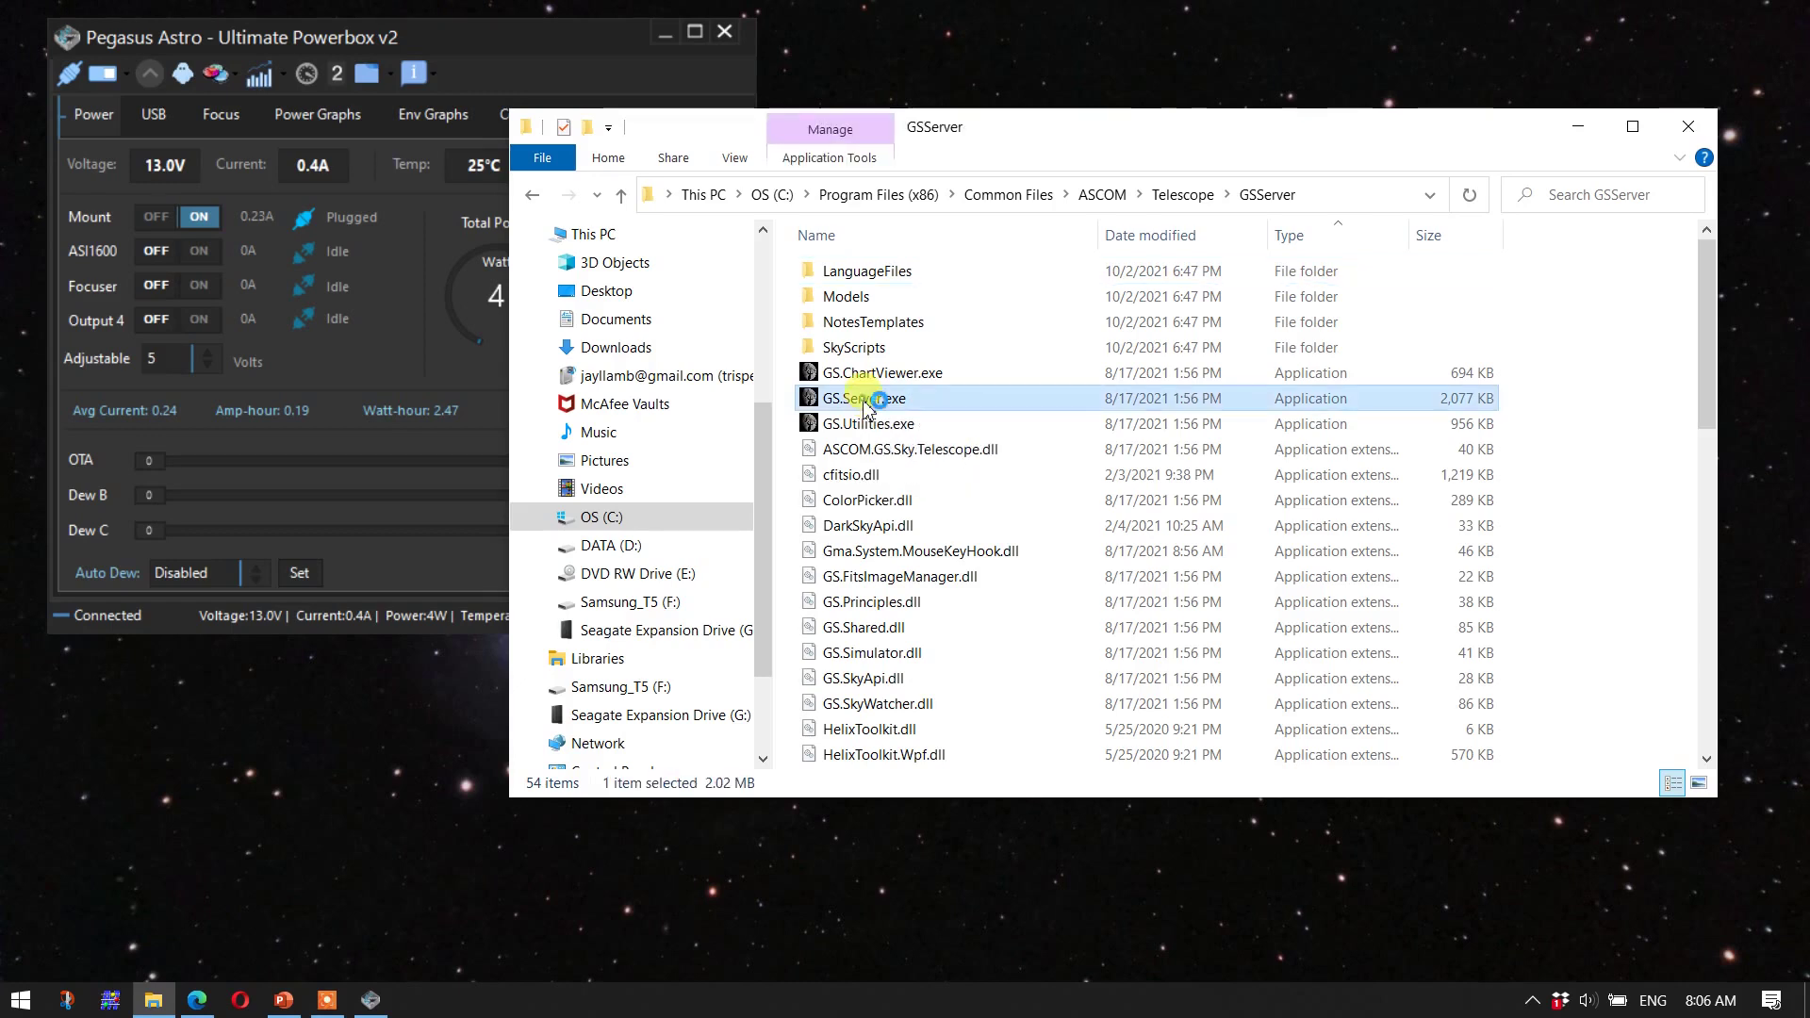
# Step: Launch GS.Server.exe and choose Com Port 11 in its settings
pyautogui.doubleClick(864, 400)
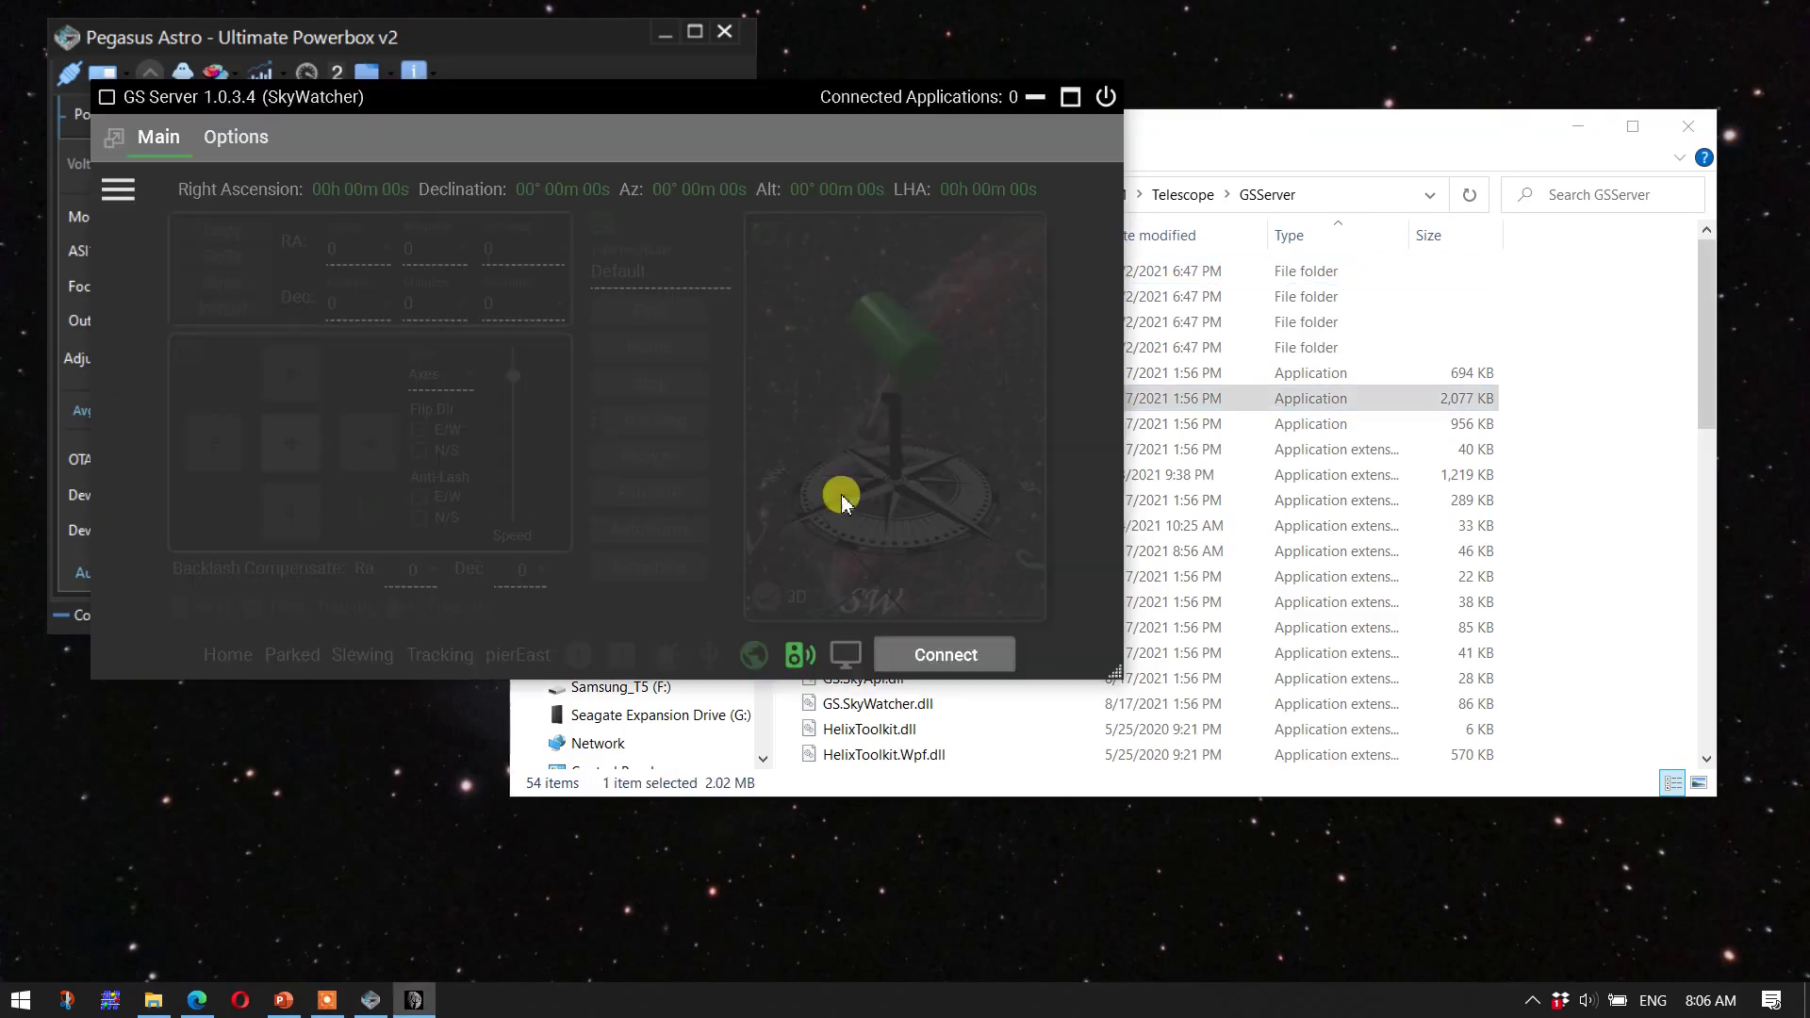
pyautogui.click(116, 192)
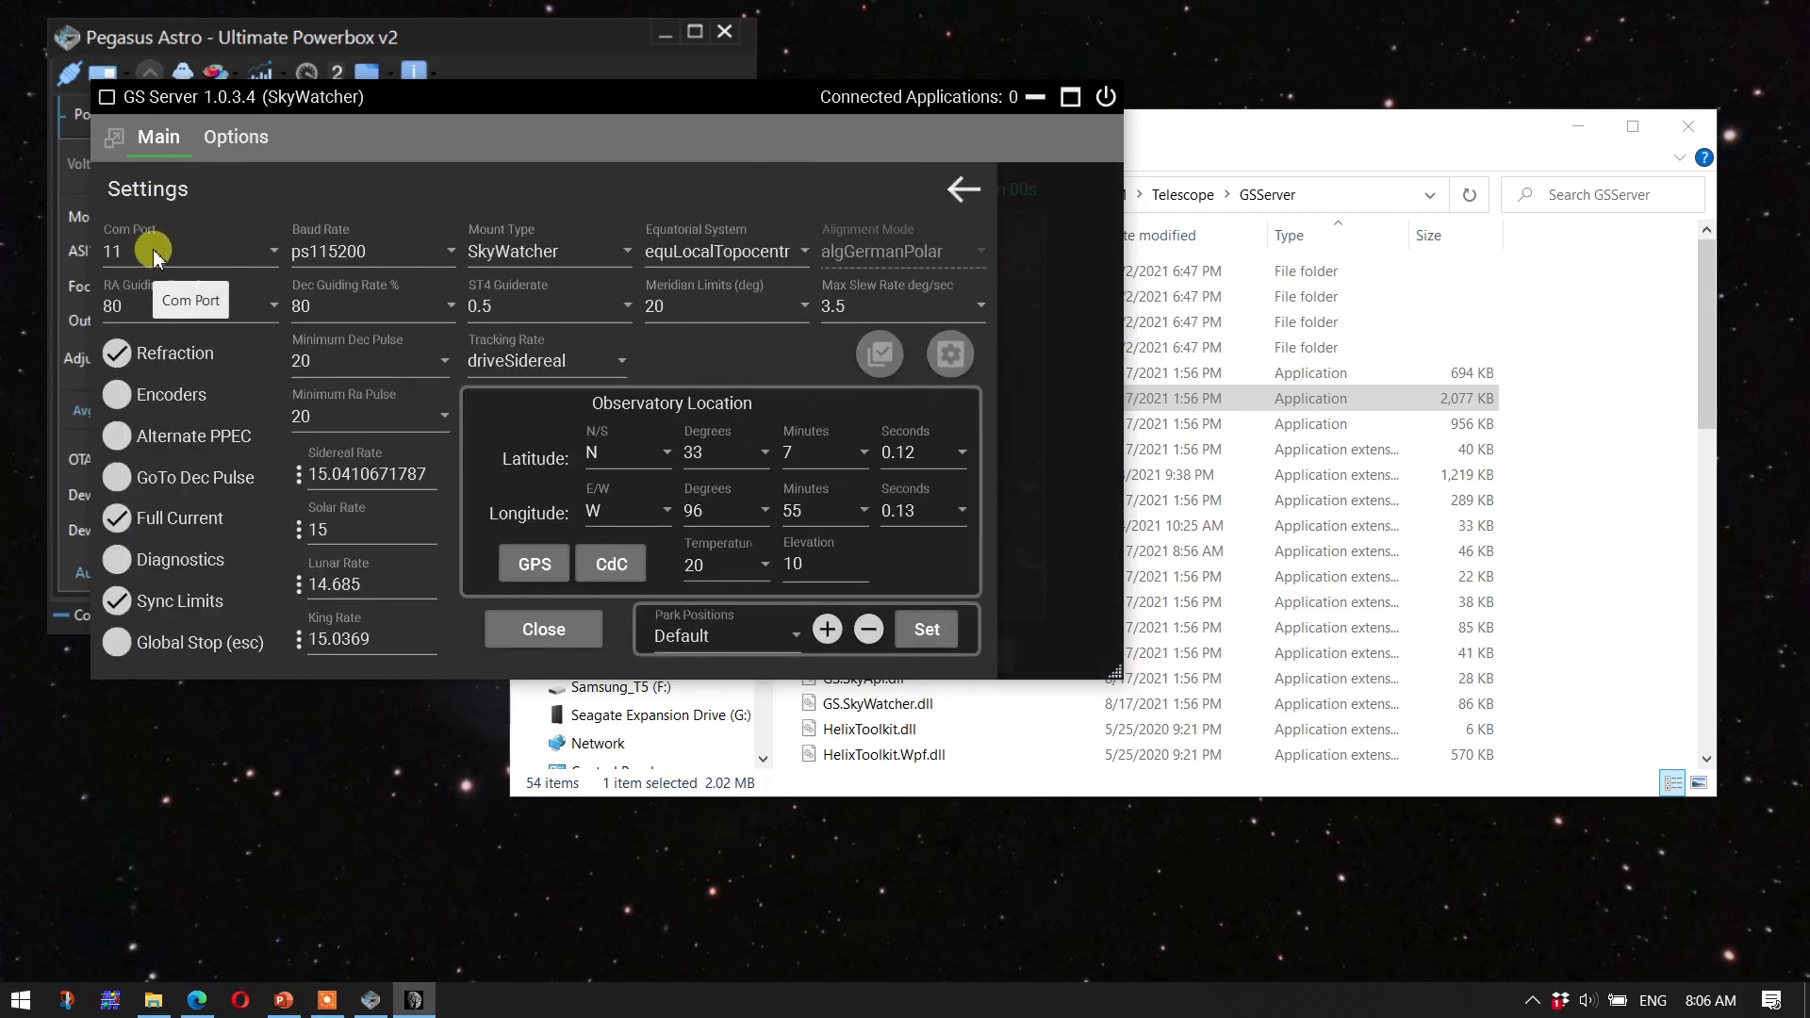
pyautogui.click(274, 252)
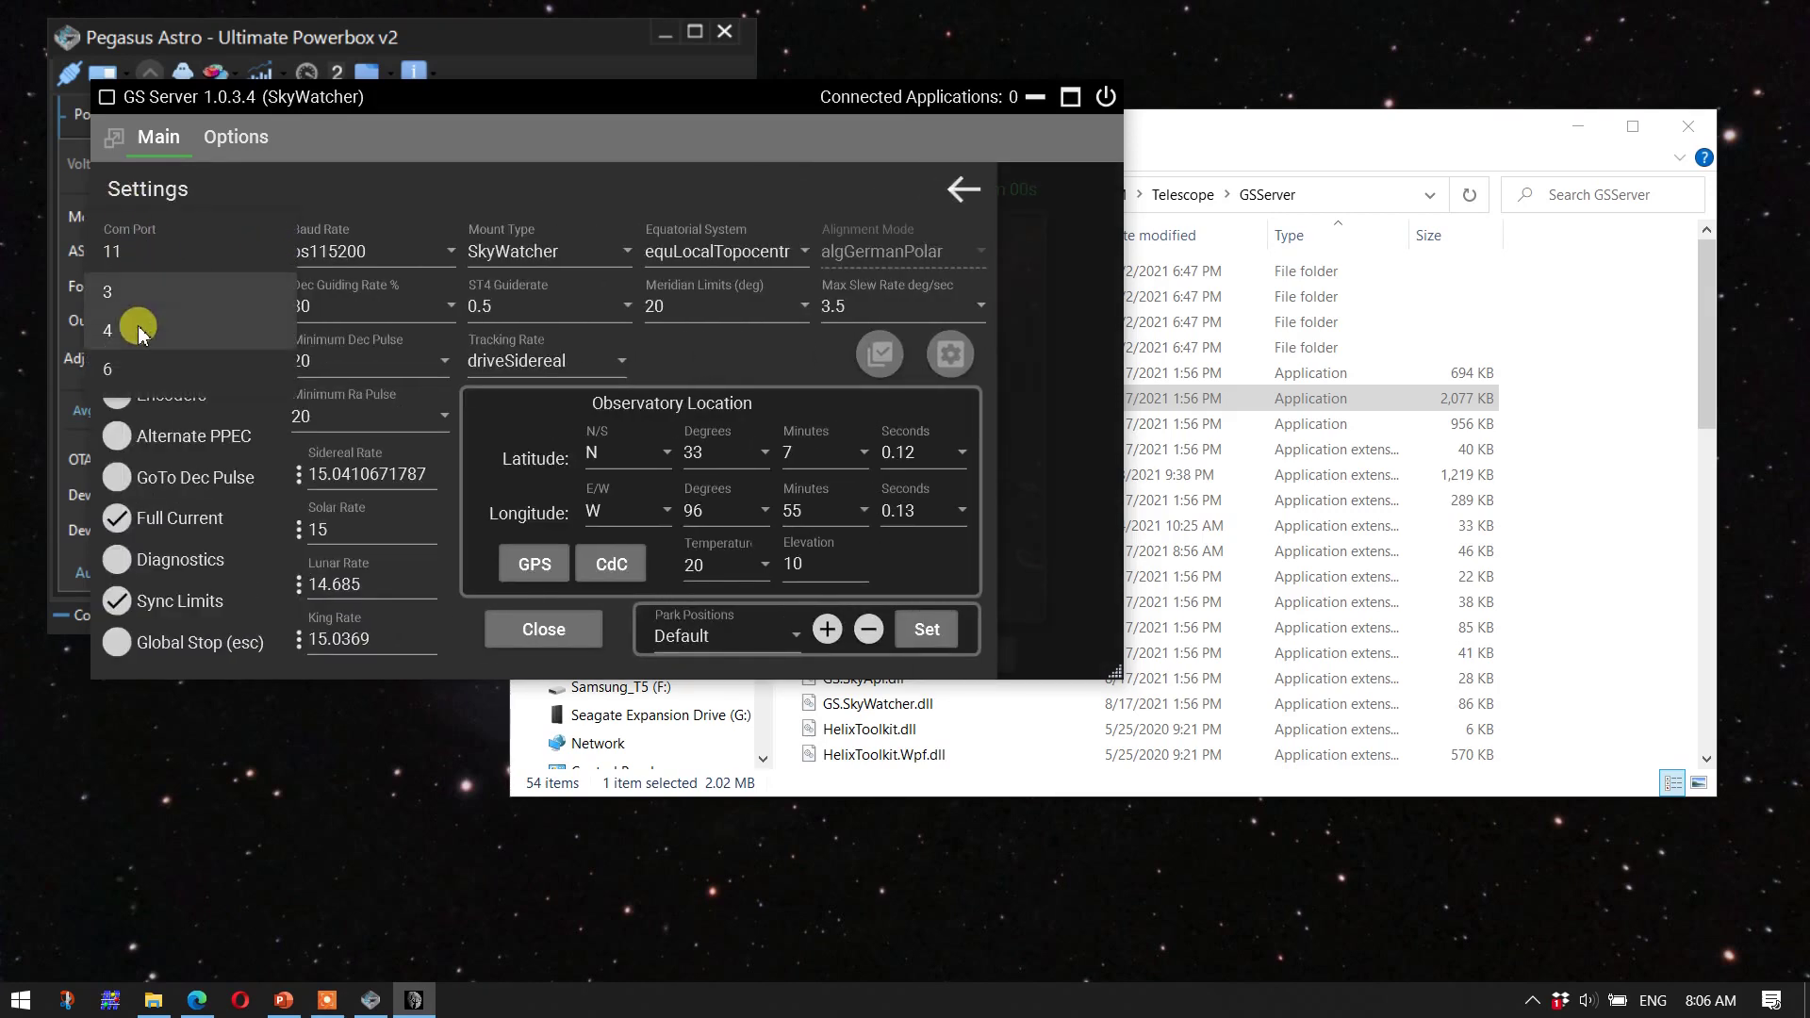
pyautogui.click(127, 252)
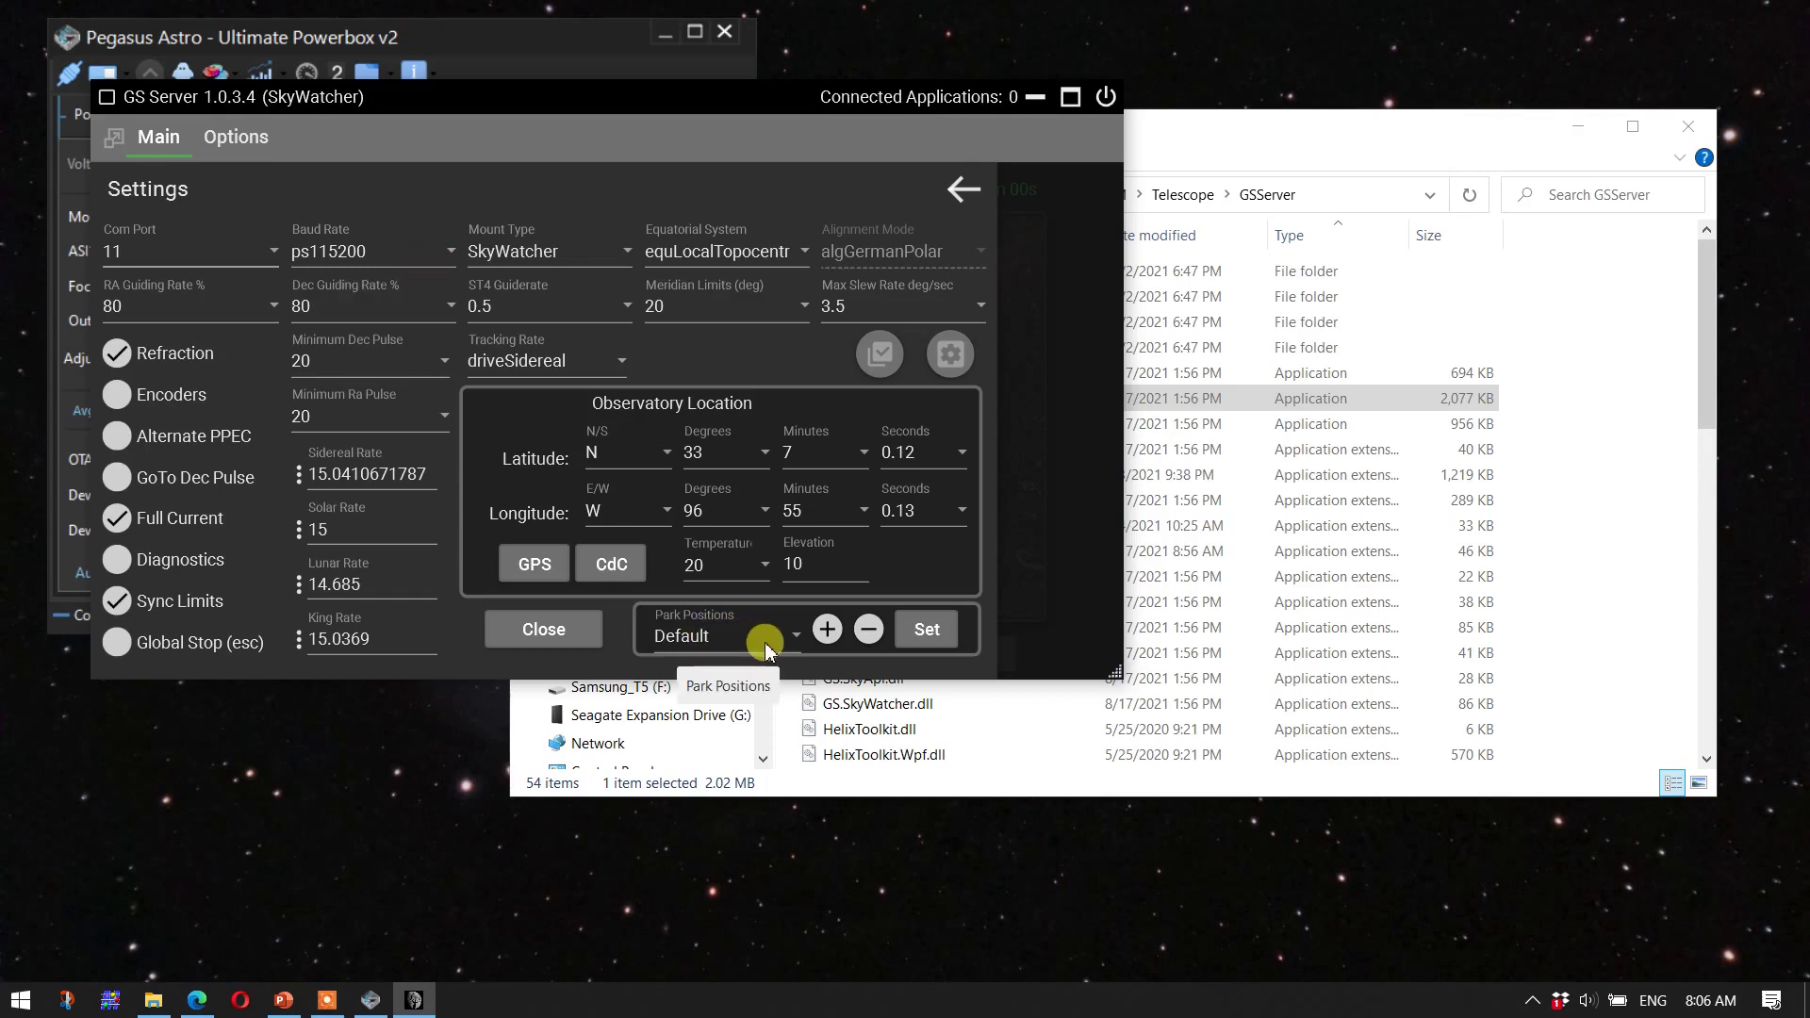
# Step: Set the park position to Home in the GS Server settings and return to the main view
pyautogui.click(792, 634)
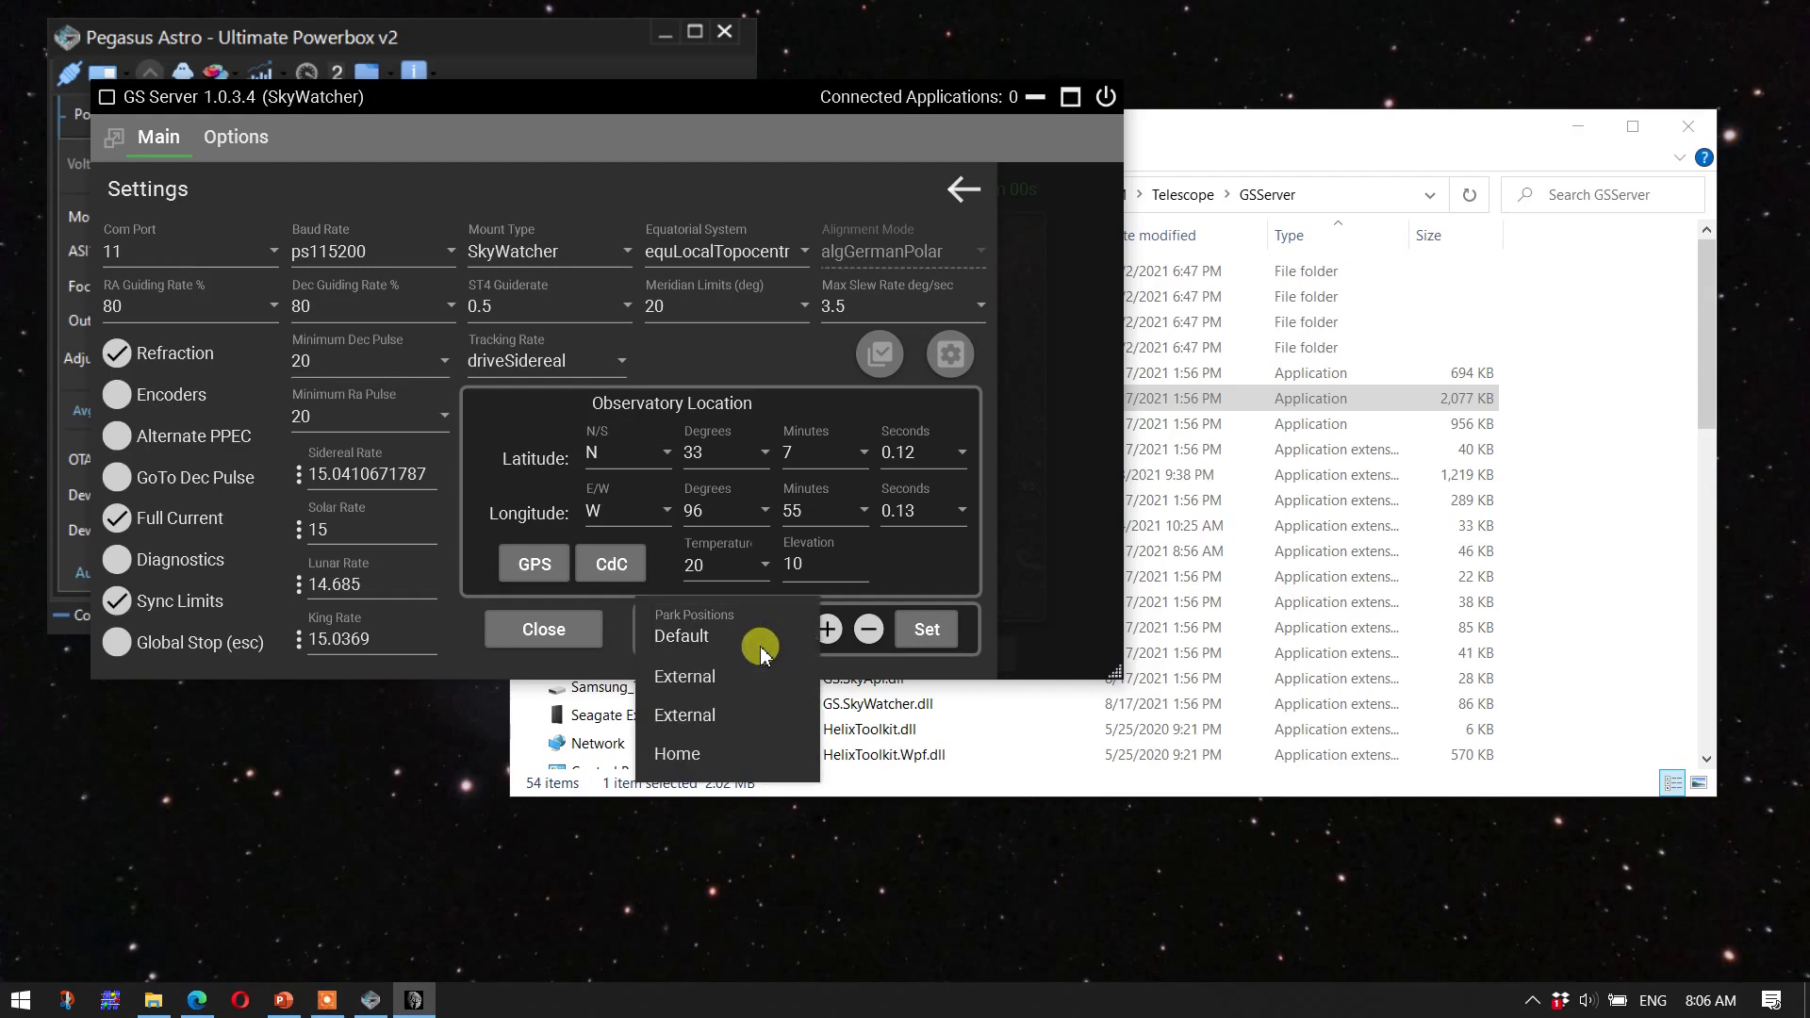
pyautogui.click(671, 757)
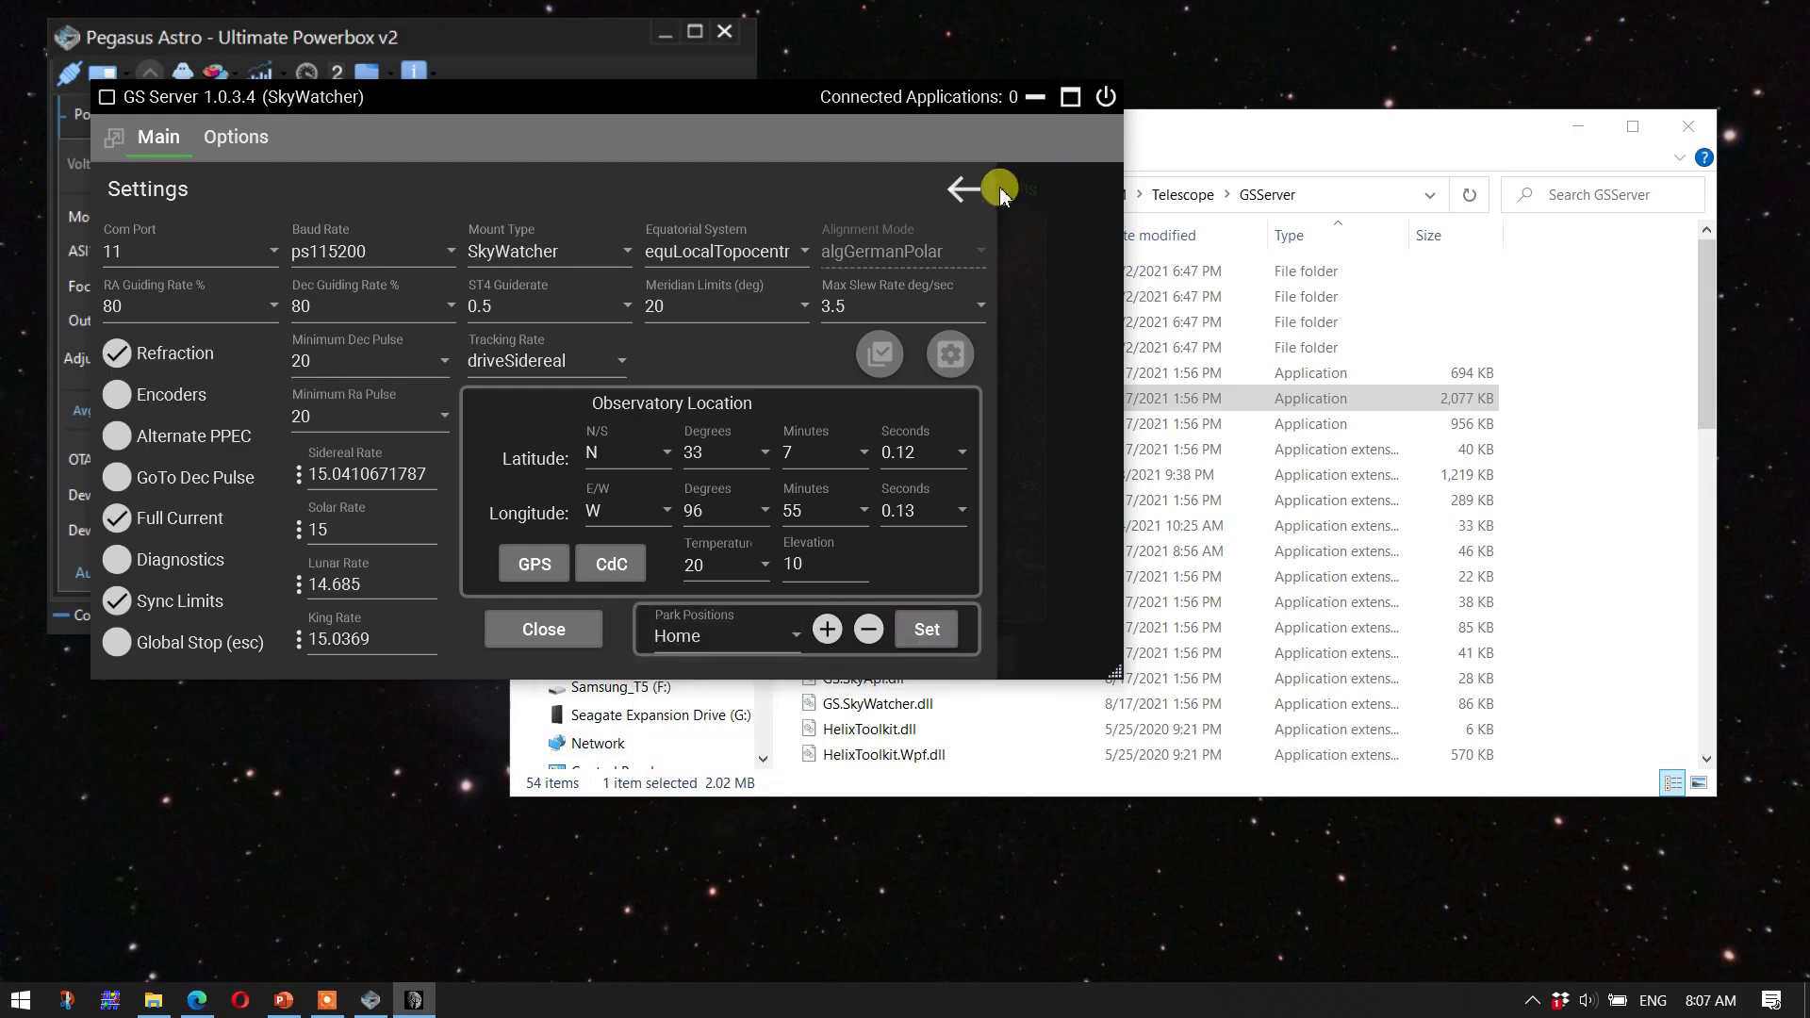
pyautogui.click(958, 186)
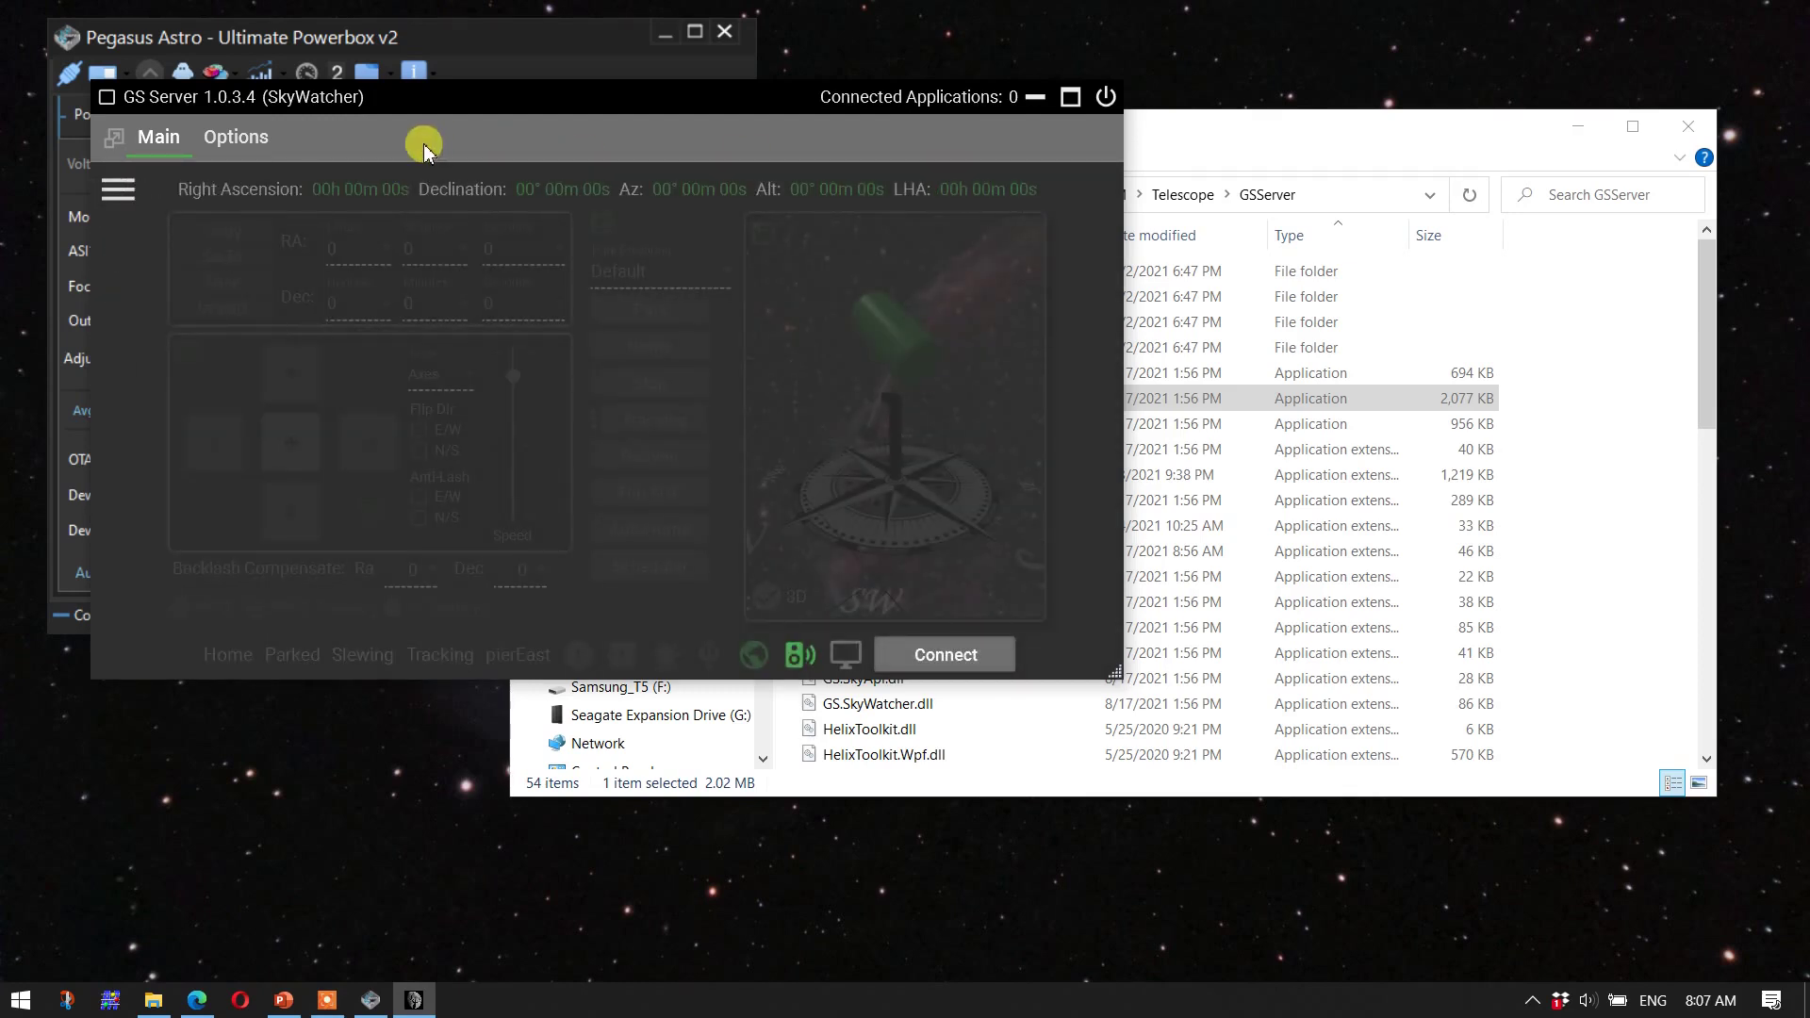
# Step: Connect GS Server to the mount, acknowledge the Home position notice, and open the program options
pyautogui.click(943, 654)
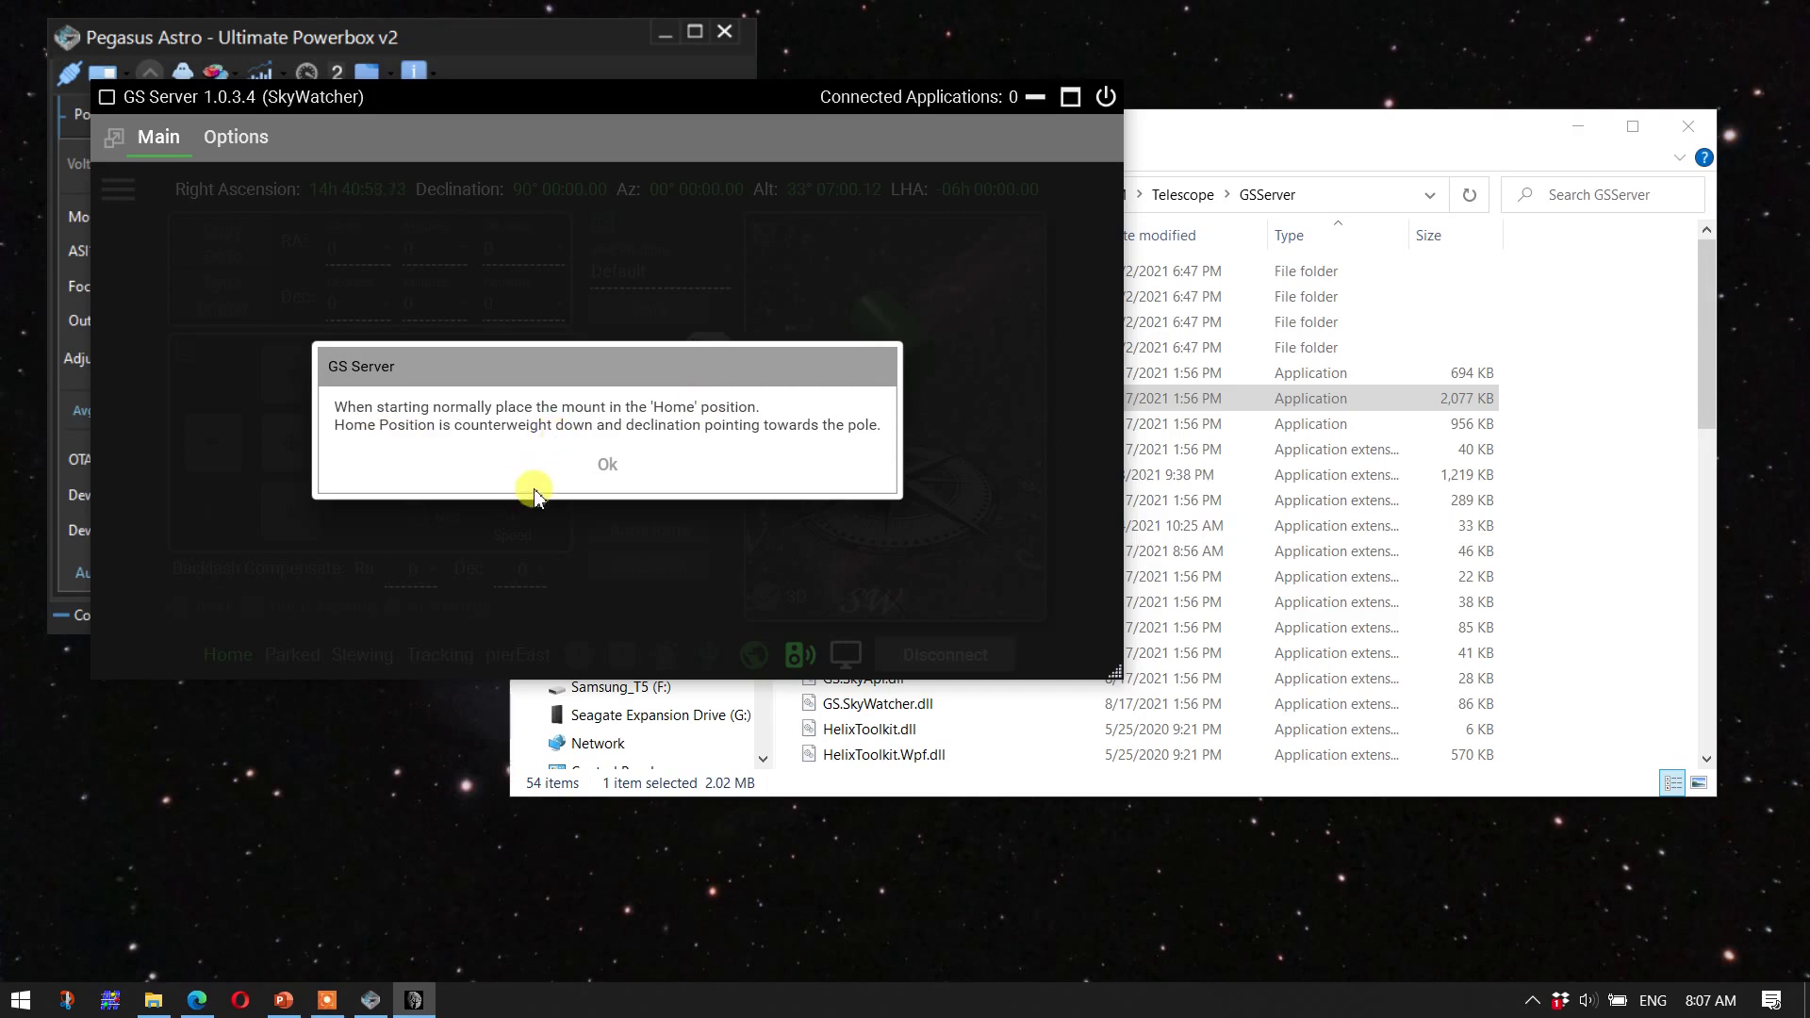
pyautogui.click(600, 472)
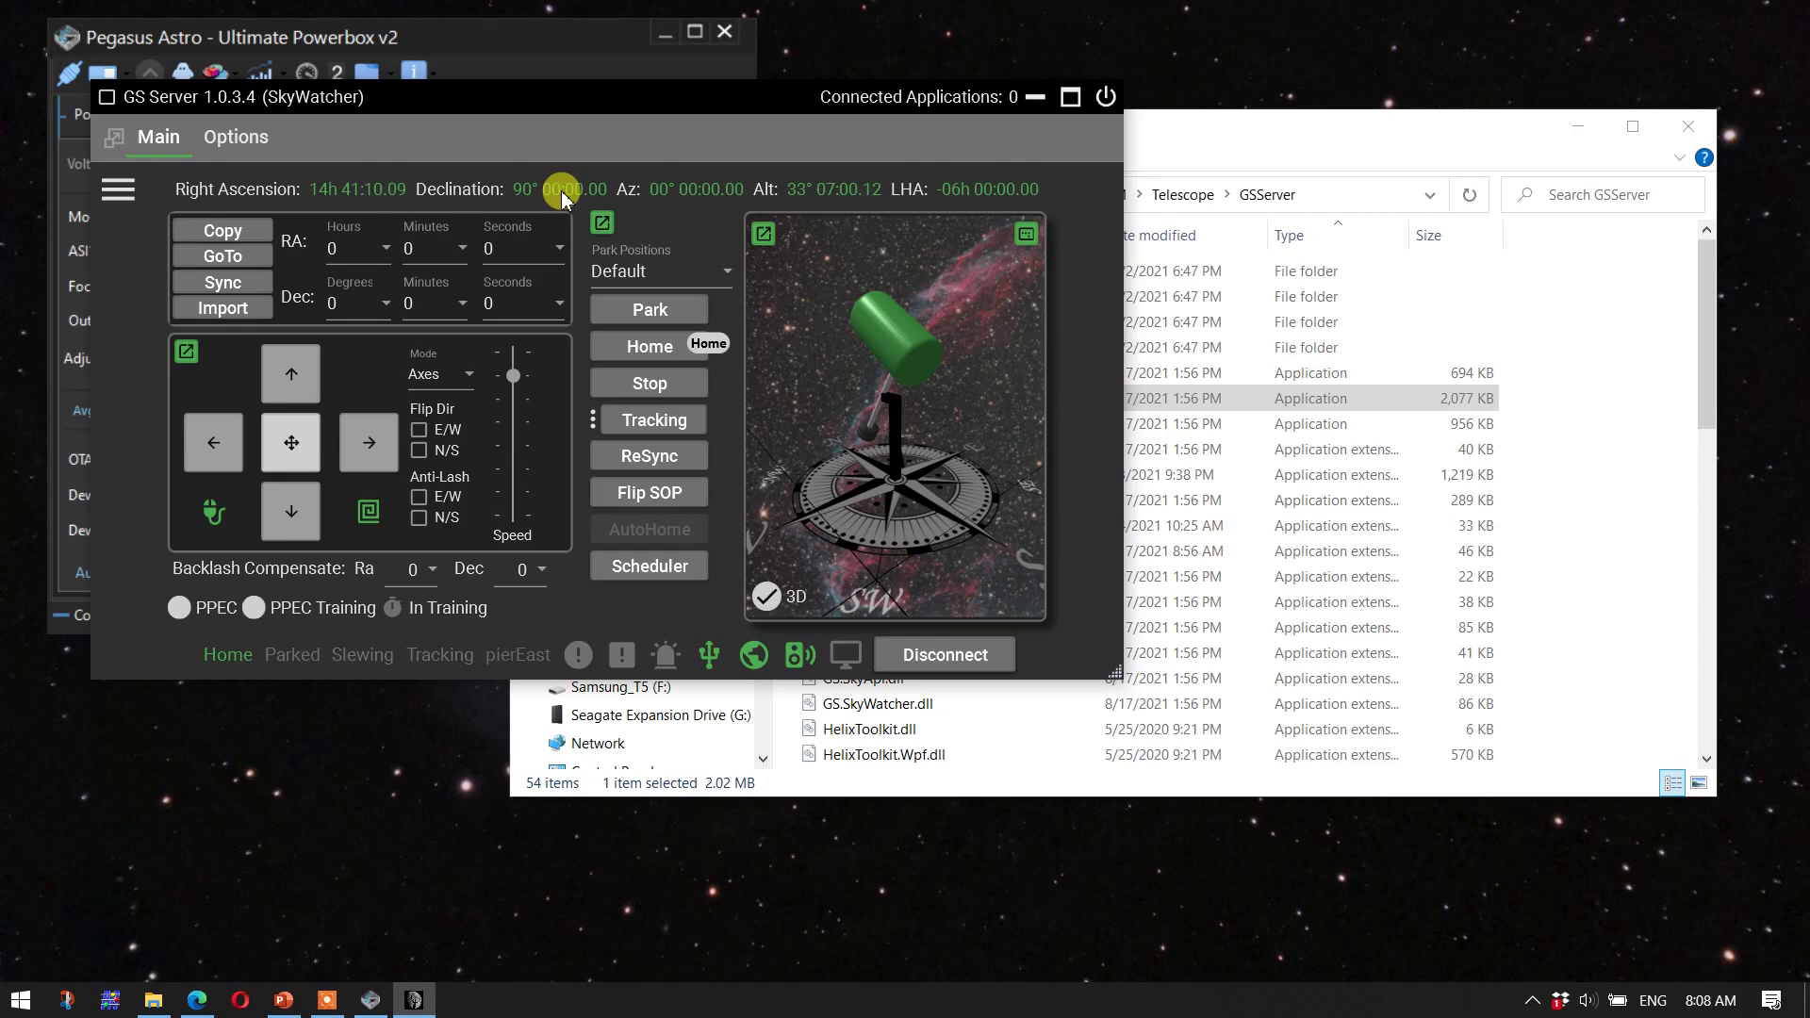
pyautogui.click(226, 139)
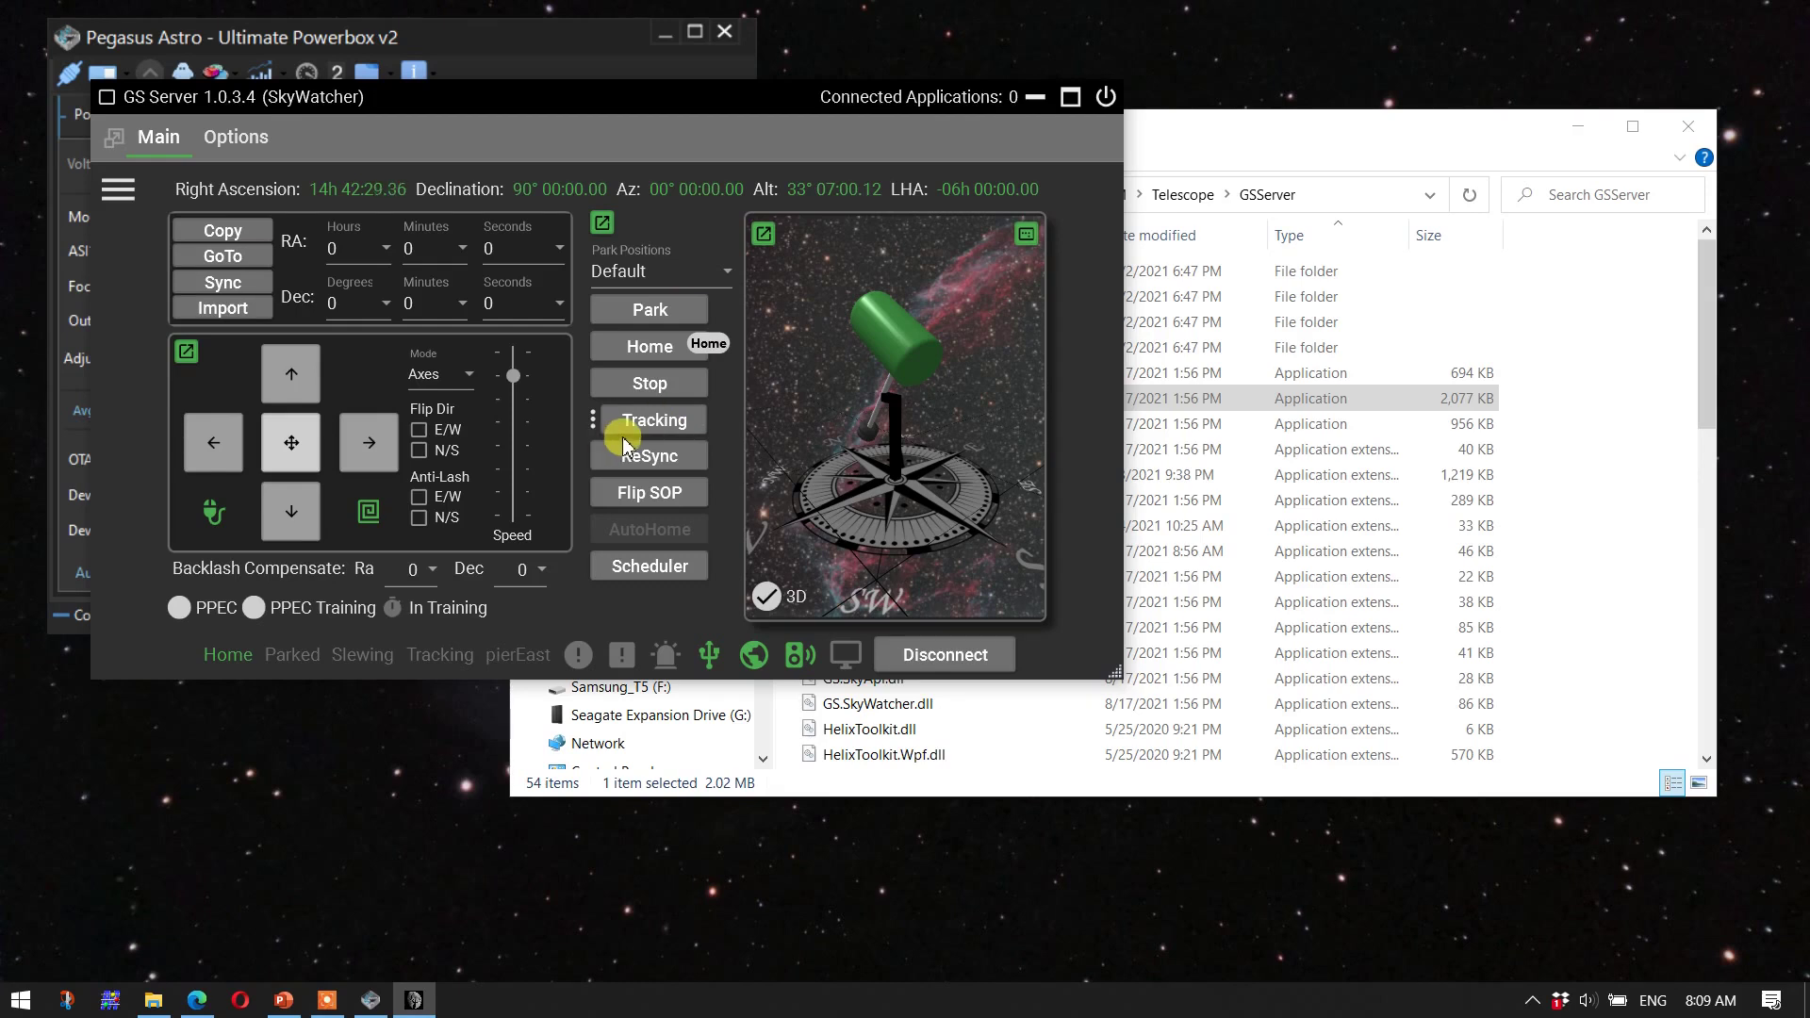
# Step: Disconnect the mount and exit GS Server
pyautogui.click(925, 666)
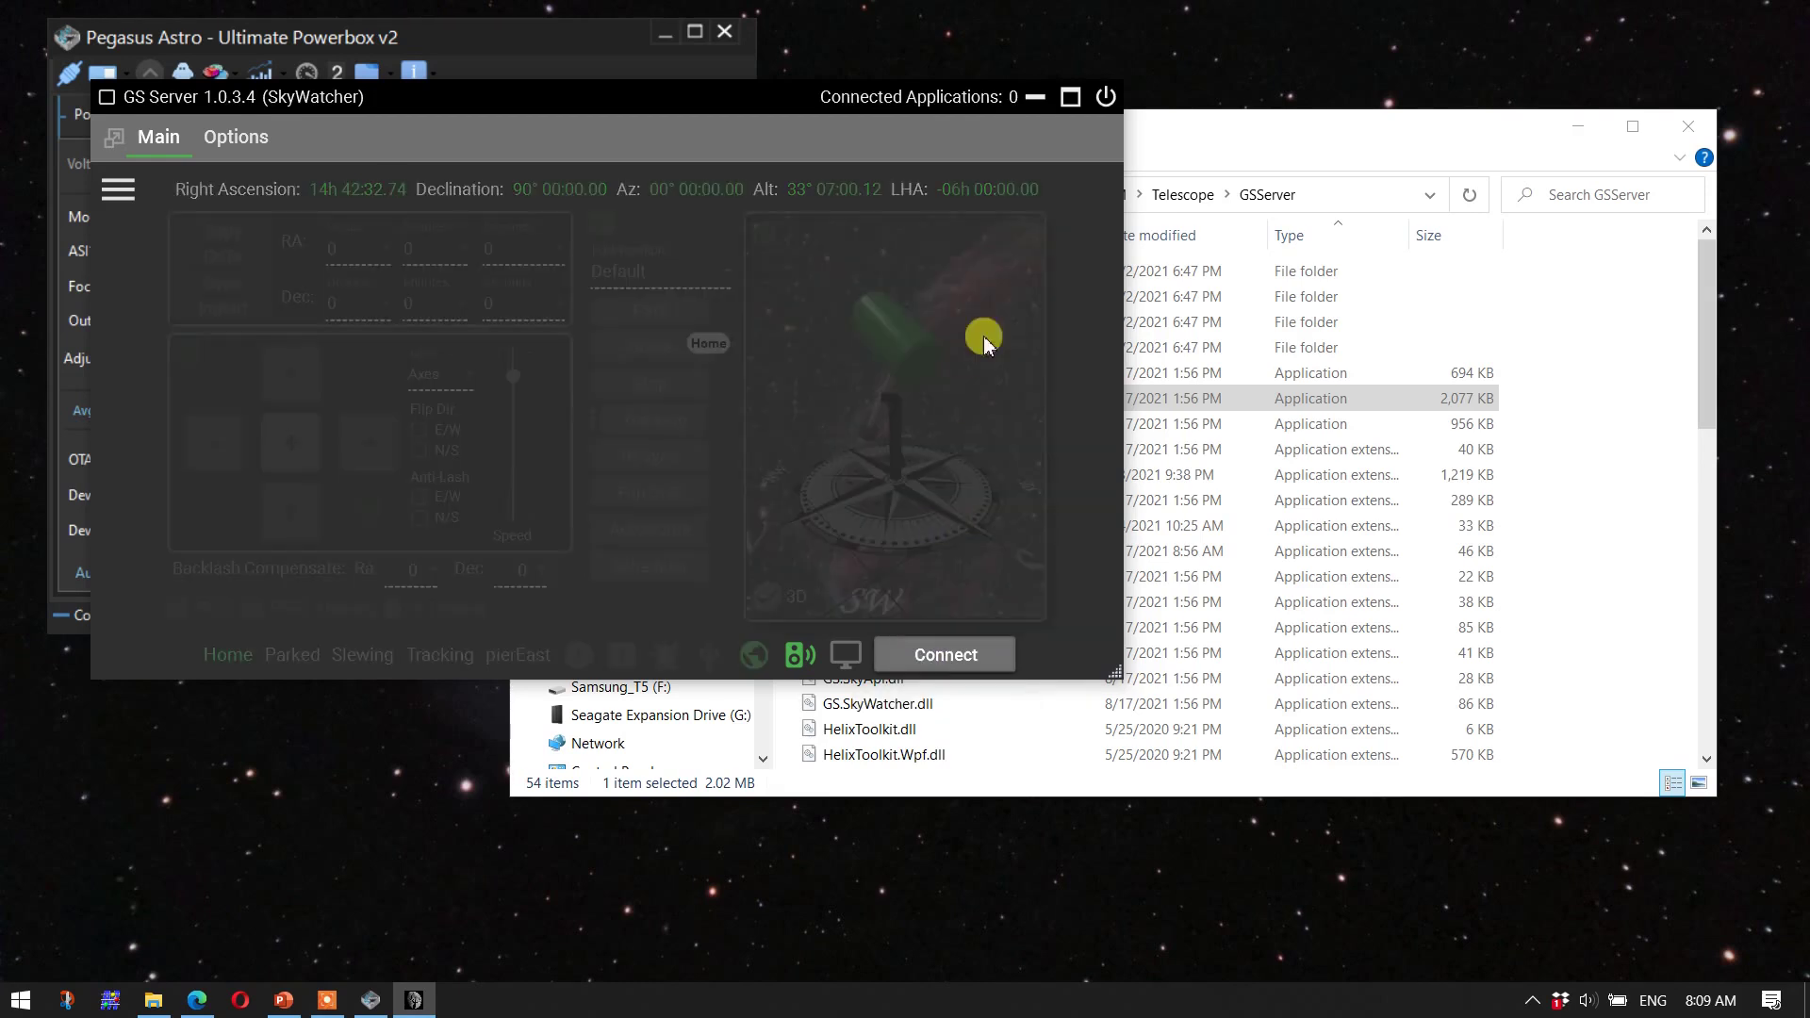
pyautogui.click(1095, 83)
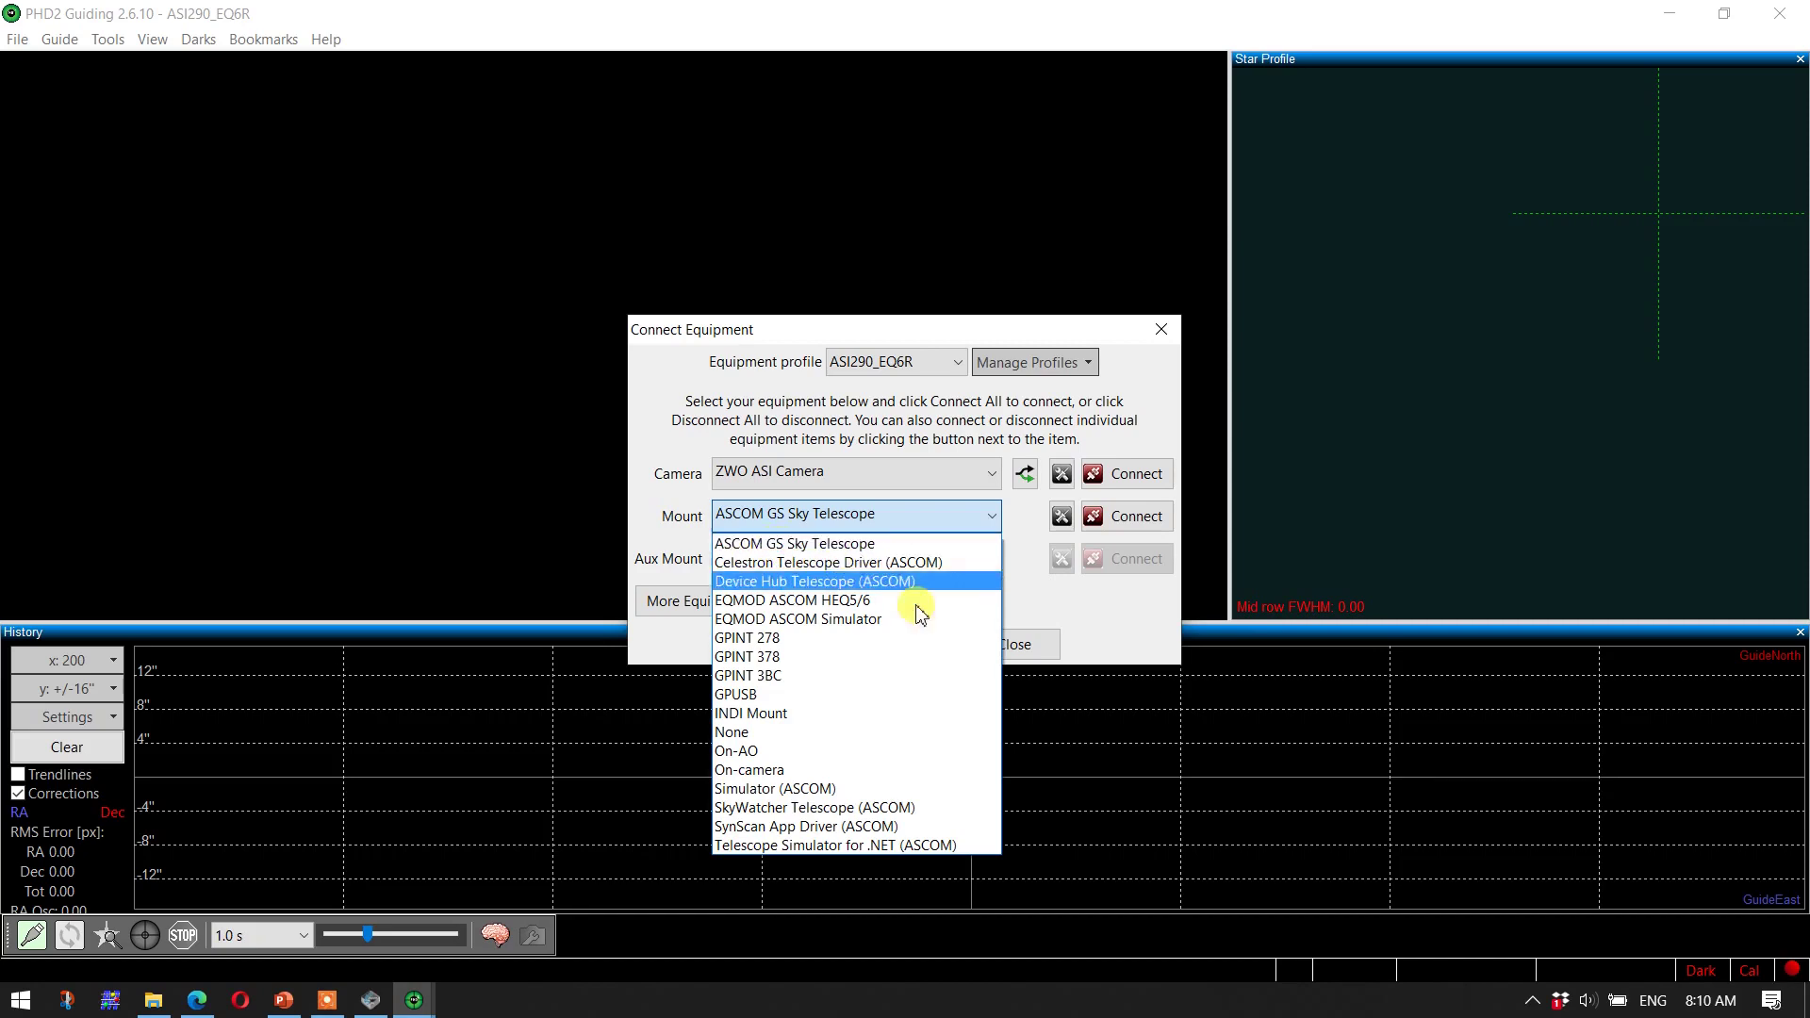
# Step: In PHD2 Guiding, keep ASCOM GS Sky Telescope as the mount and close the equipment connection dialog
pyautogui.click(1096, 618)
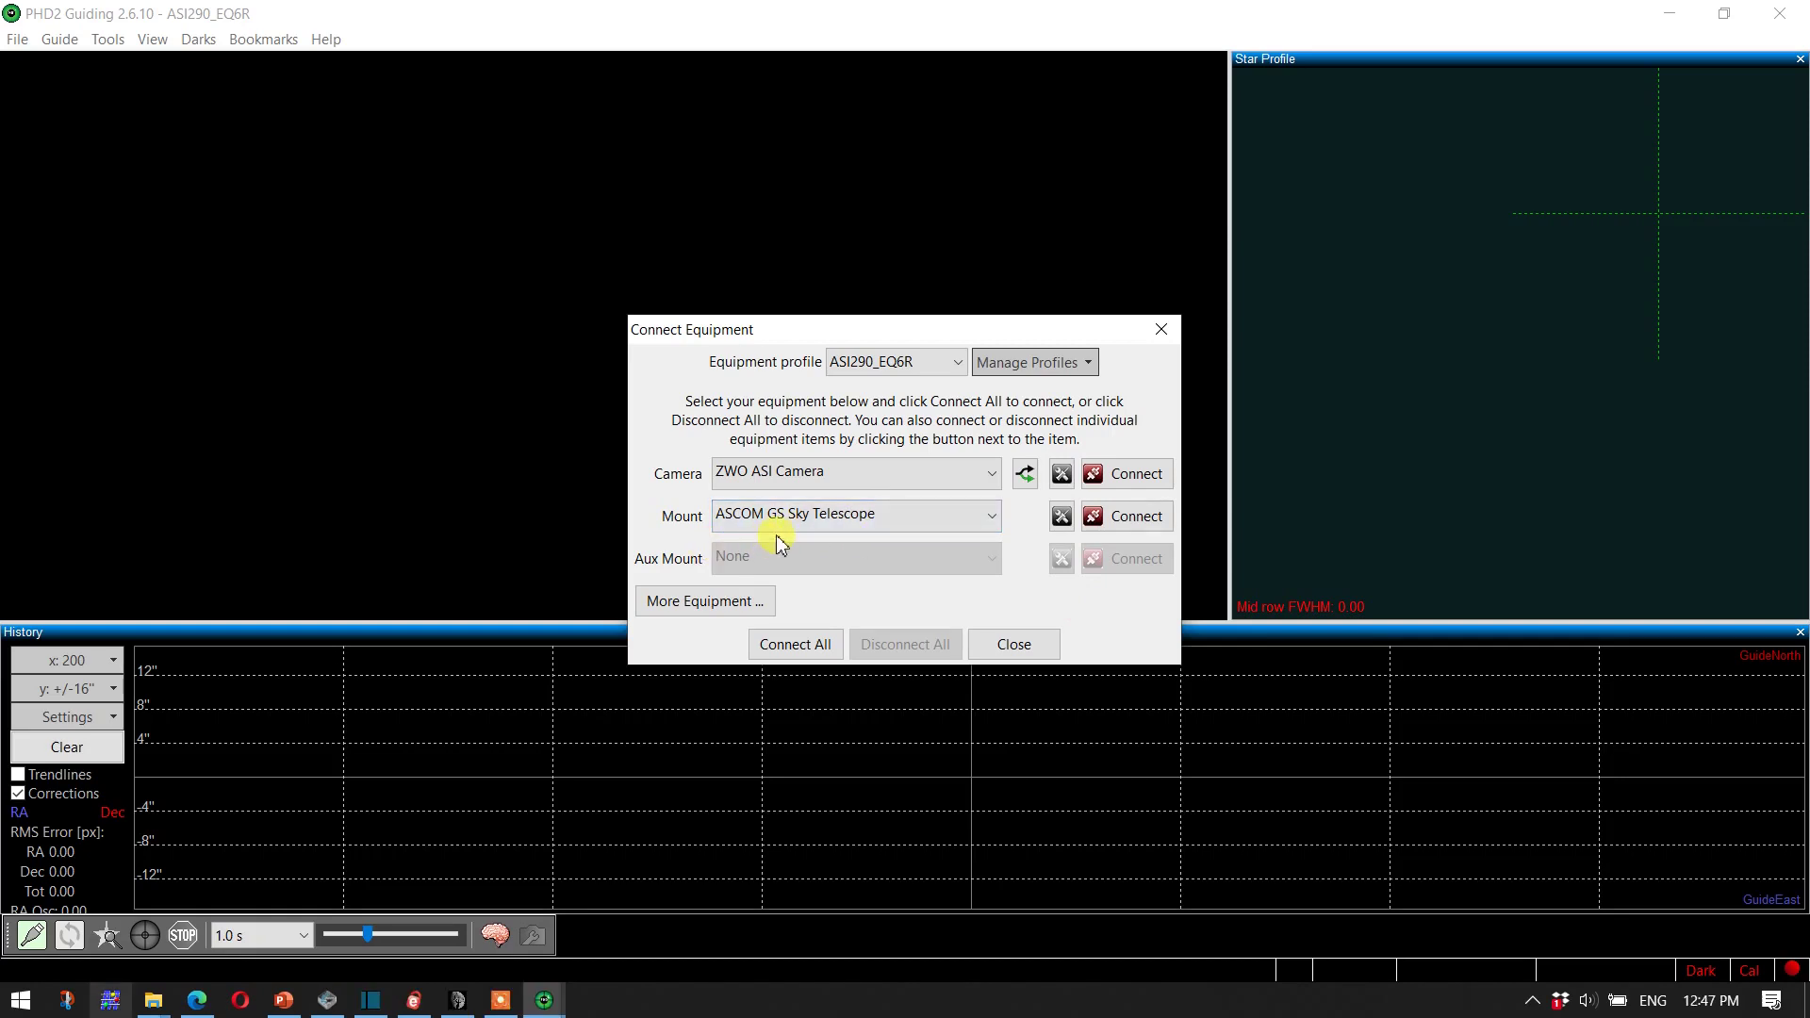
pyautogui.click(1001, 647)
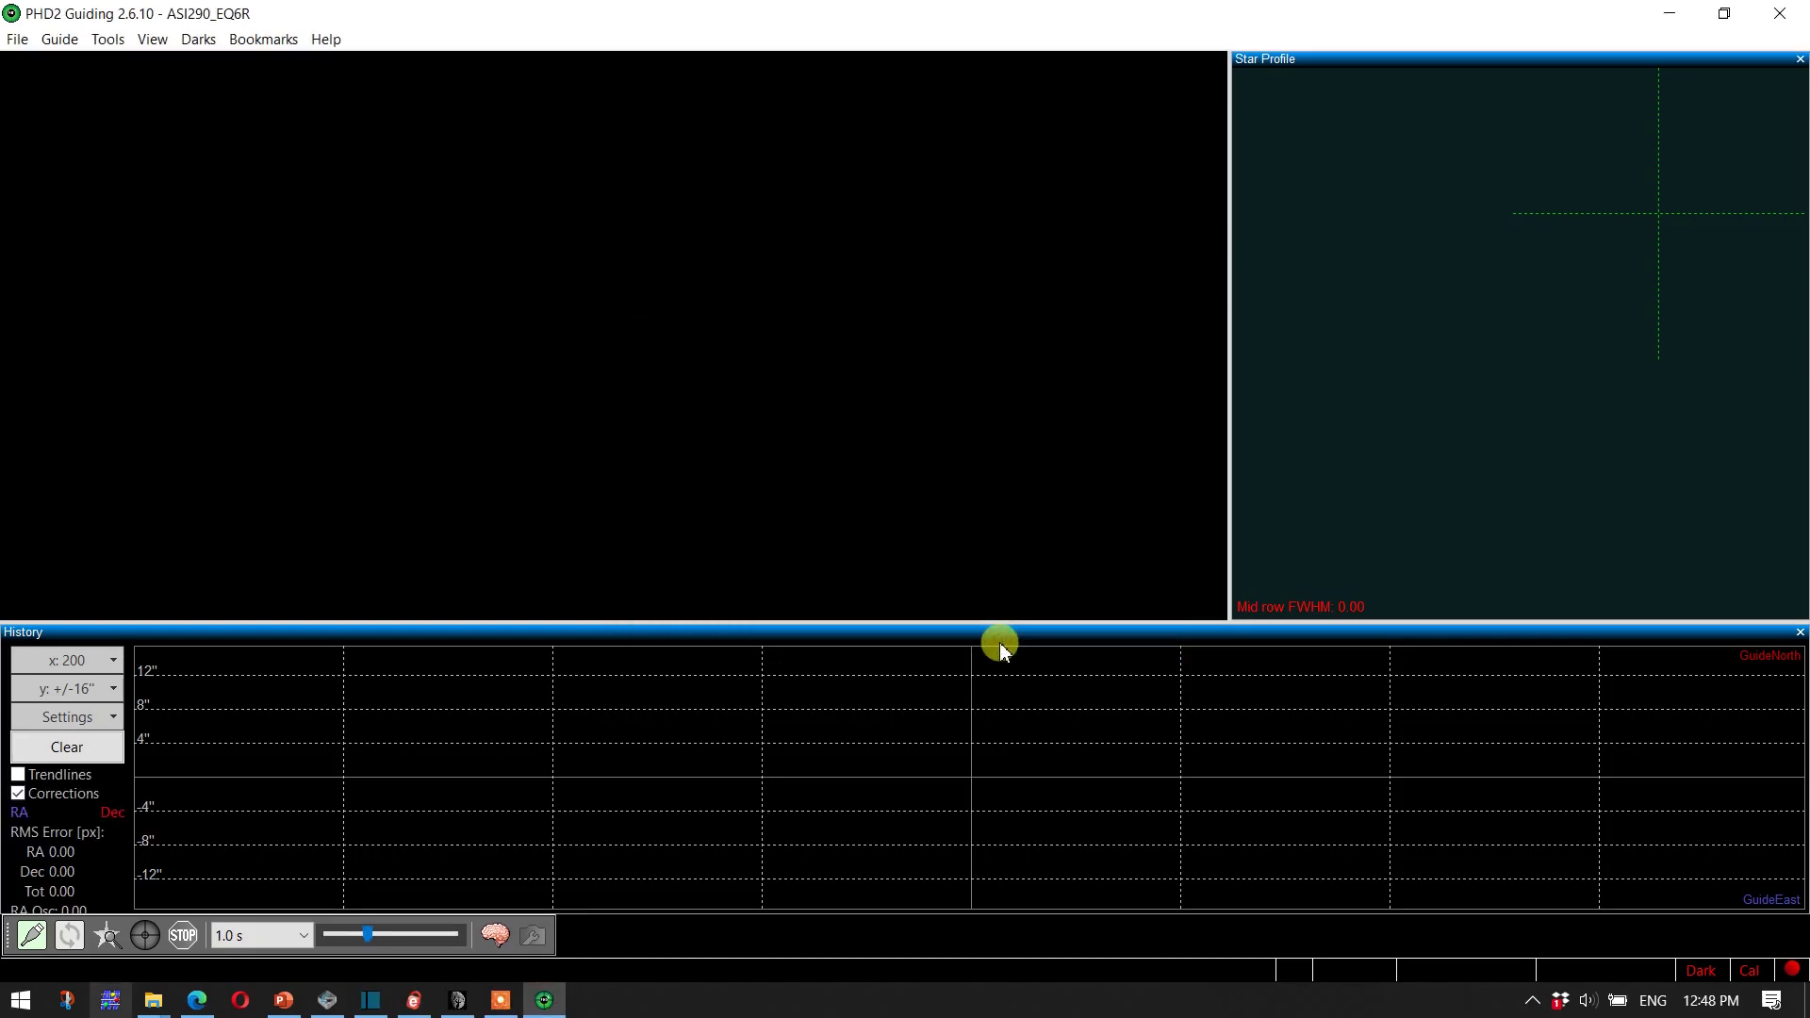
# Step: Launch Stellarium and turn off the atmosphere display
pyautogui.click(19, 998)
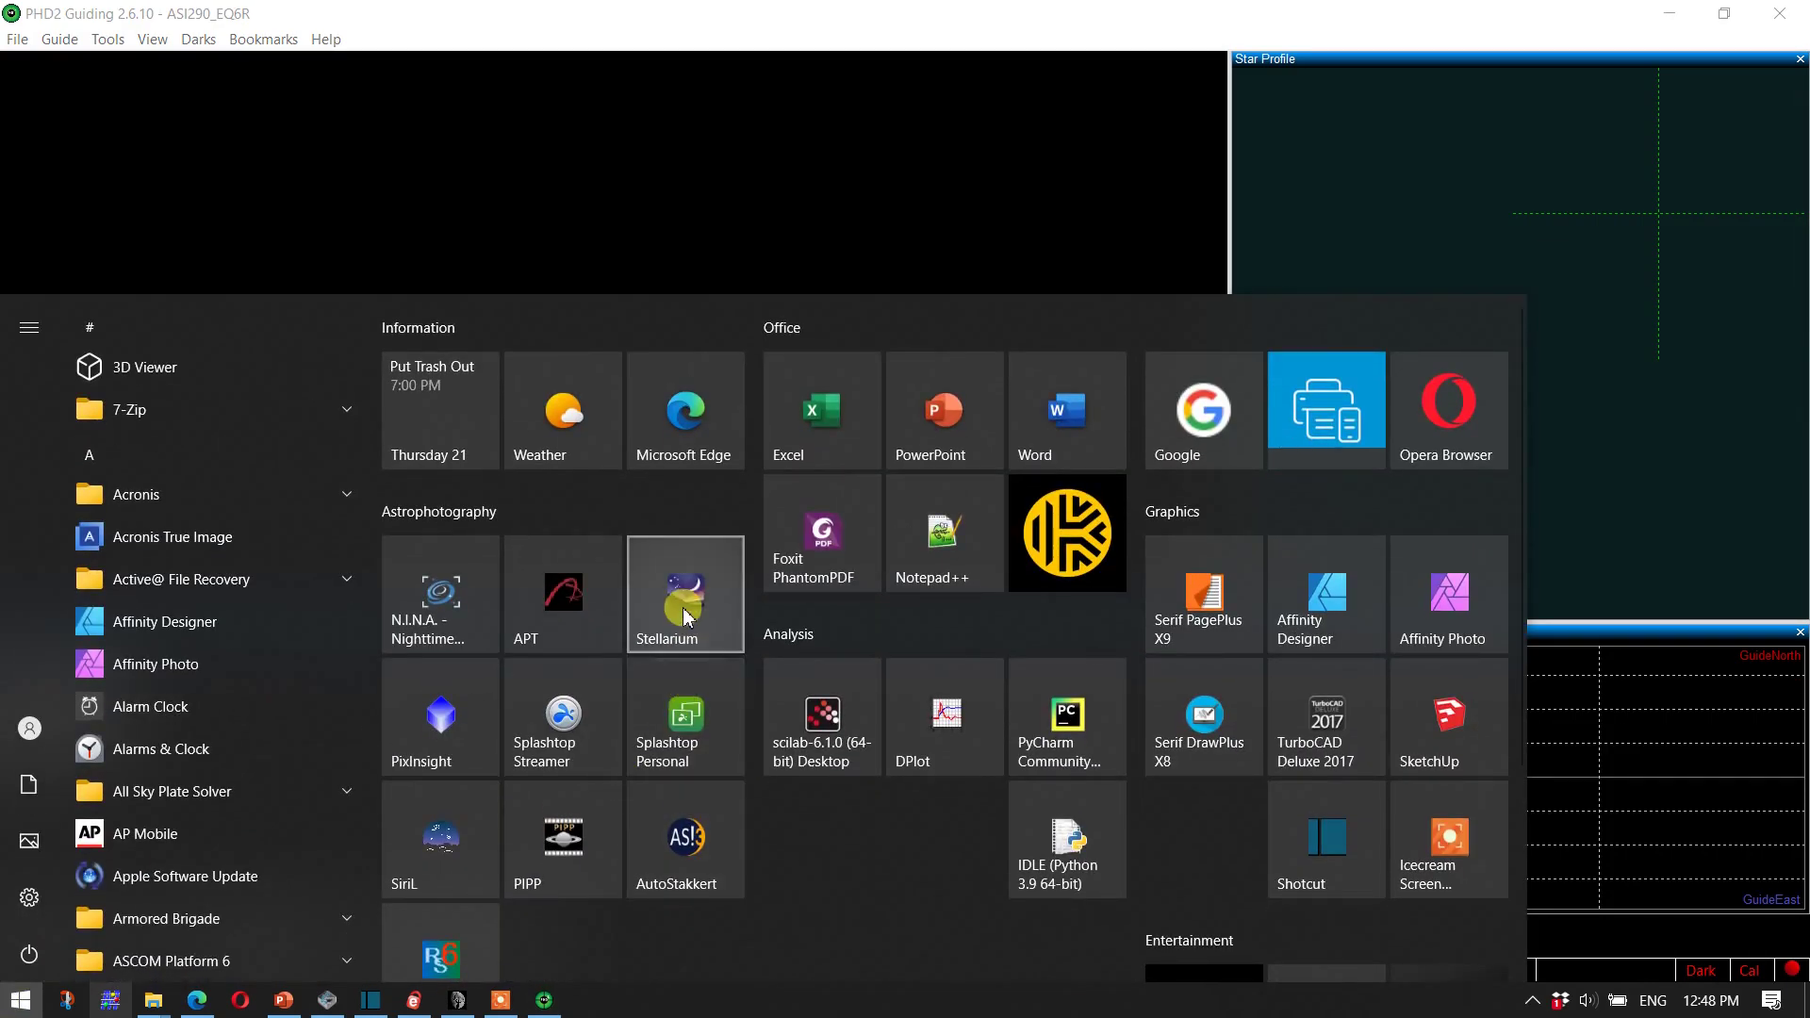
pyautogui.click(686, 614)
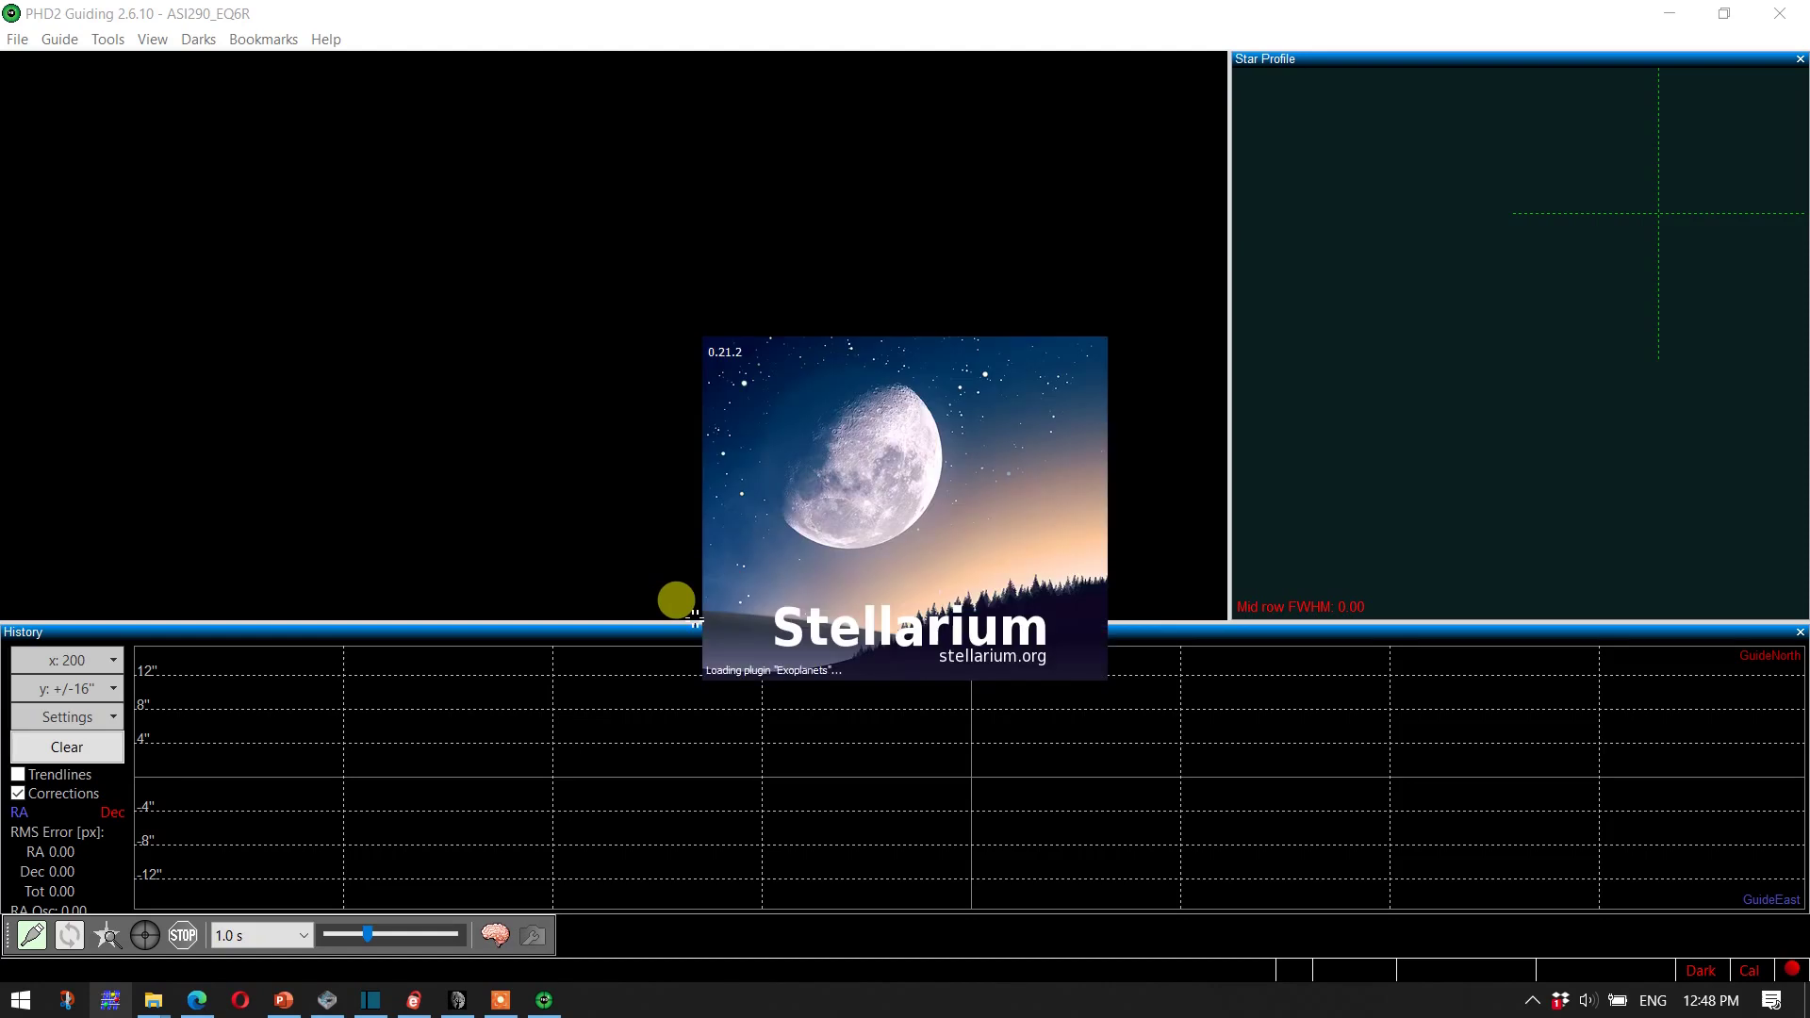
pyautogui.click(258, 839)
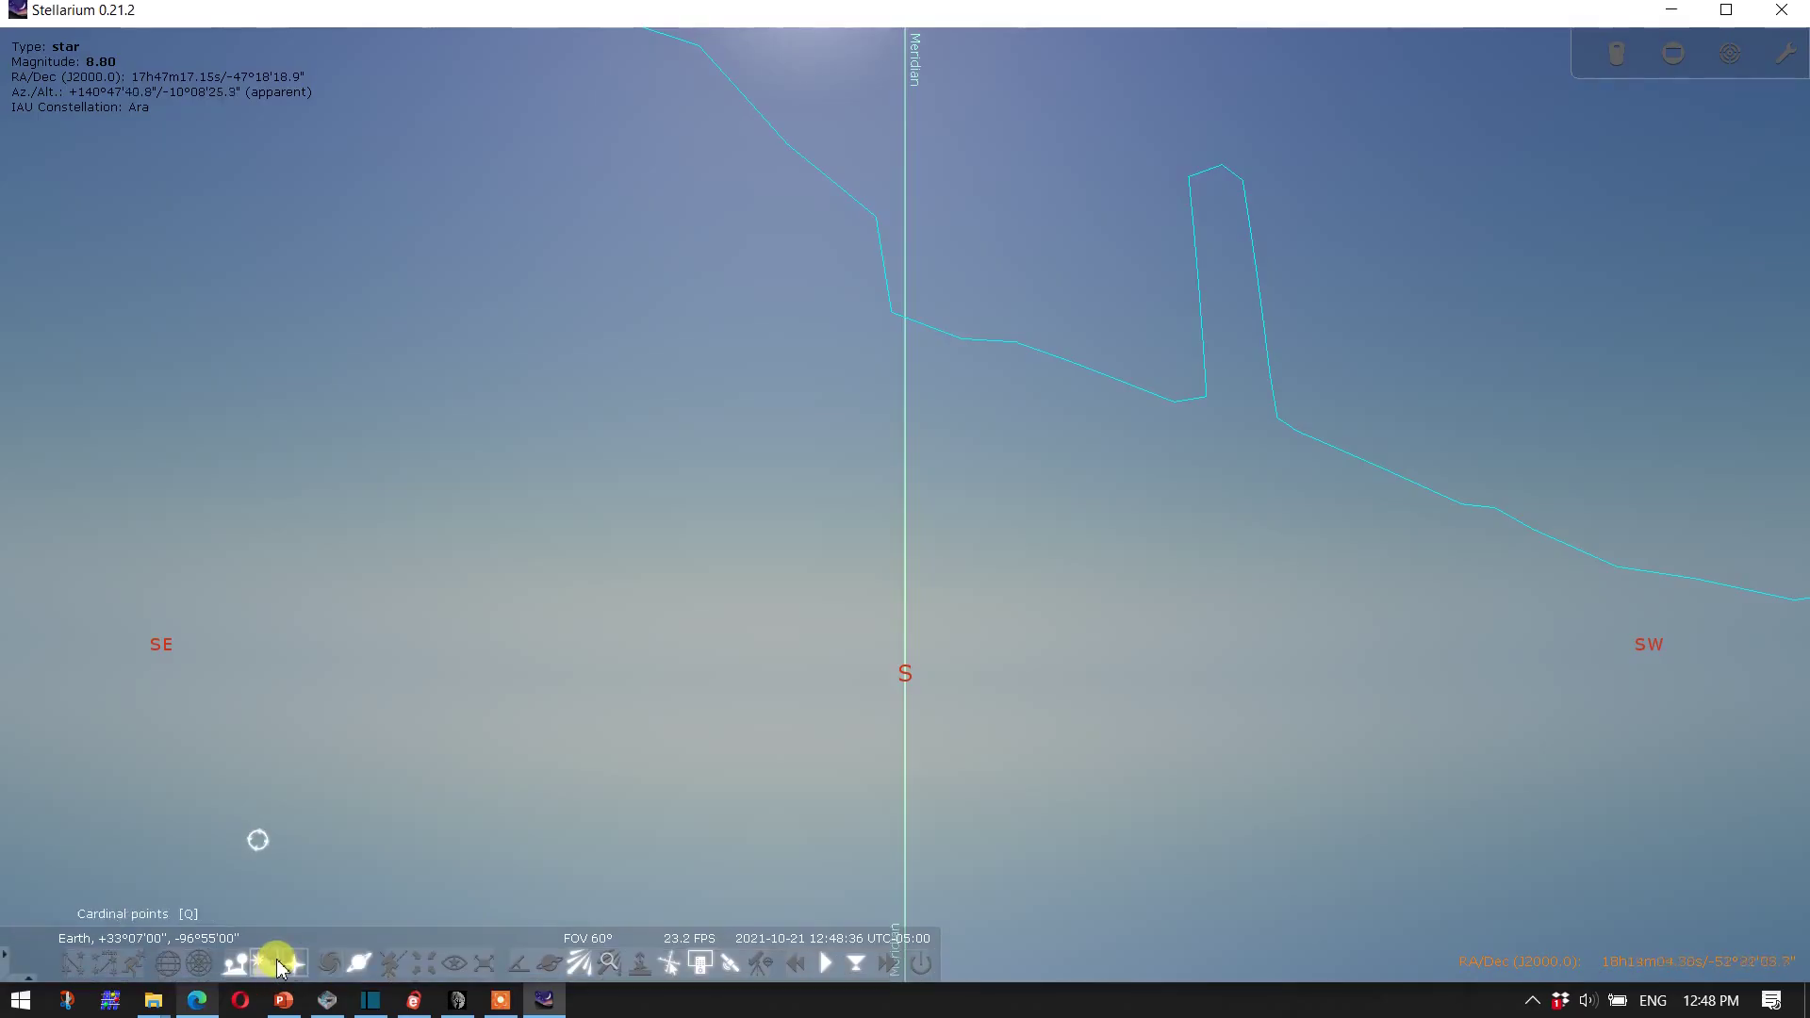
pyautogui.click(264, 962)
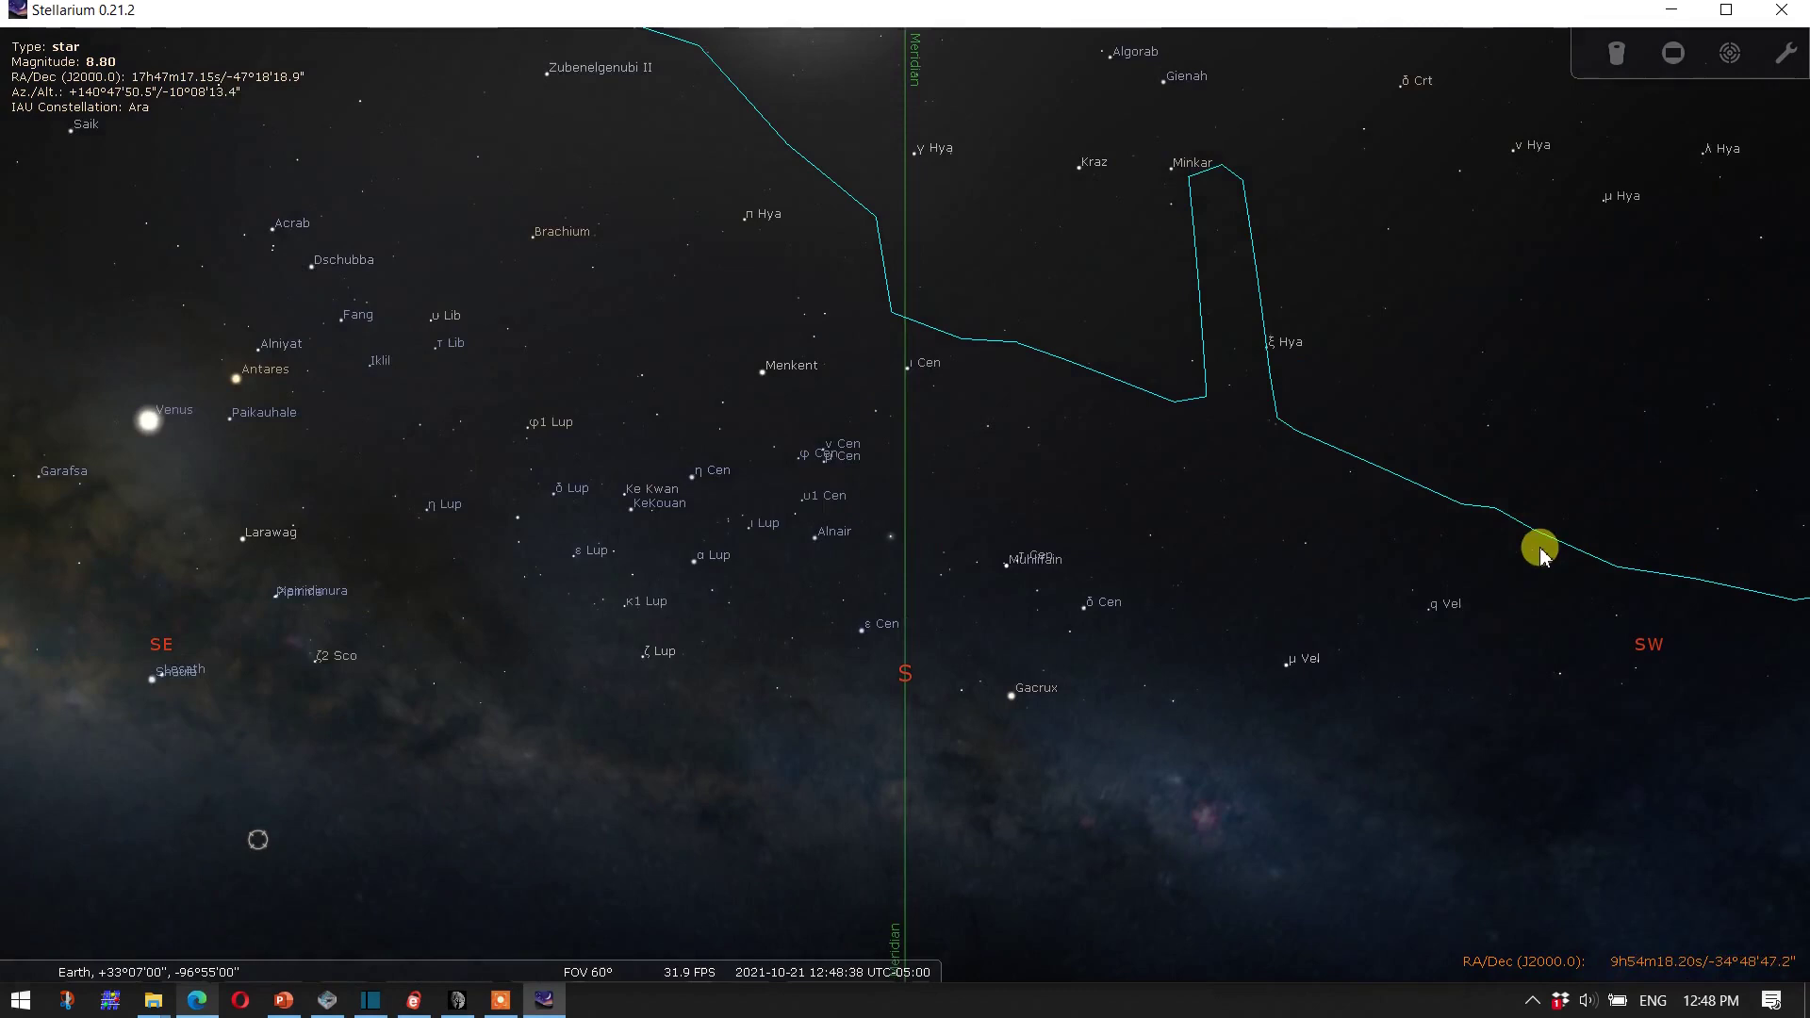
# Step: Rotate the sky view to face north with Polaris near the meridian in the middle
pyautogui.moveTo(1536, 546); pyautogui.dragTo(739, 582)
pyautogui.moveTo(1370, 549); pyautogui.dragTo(396, 589)
pyautogui.moveTo(953, 469); pyautogui.dragTo(1063, 622)
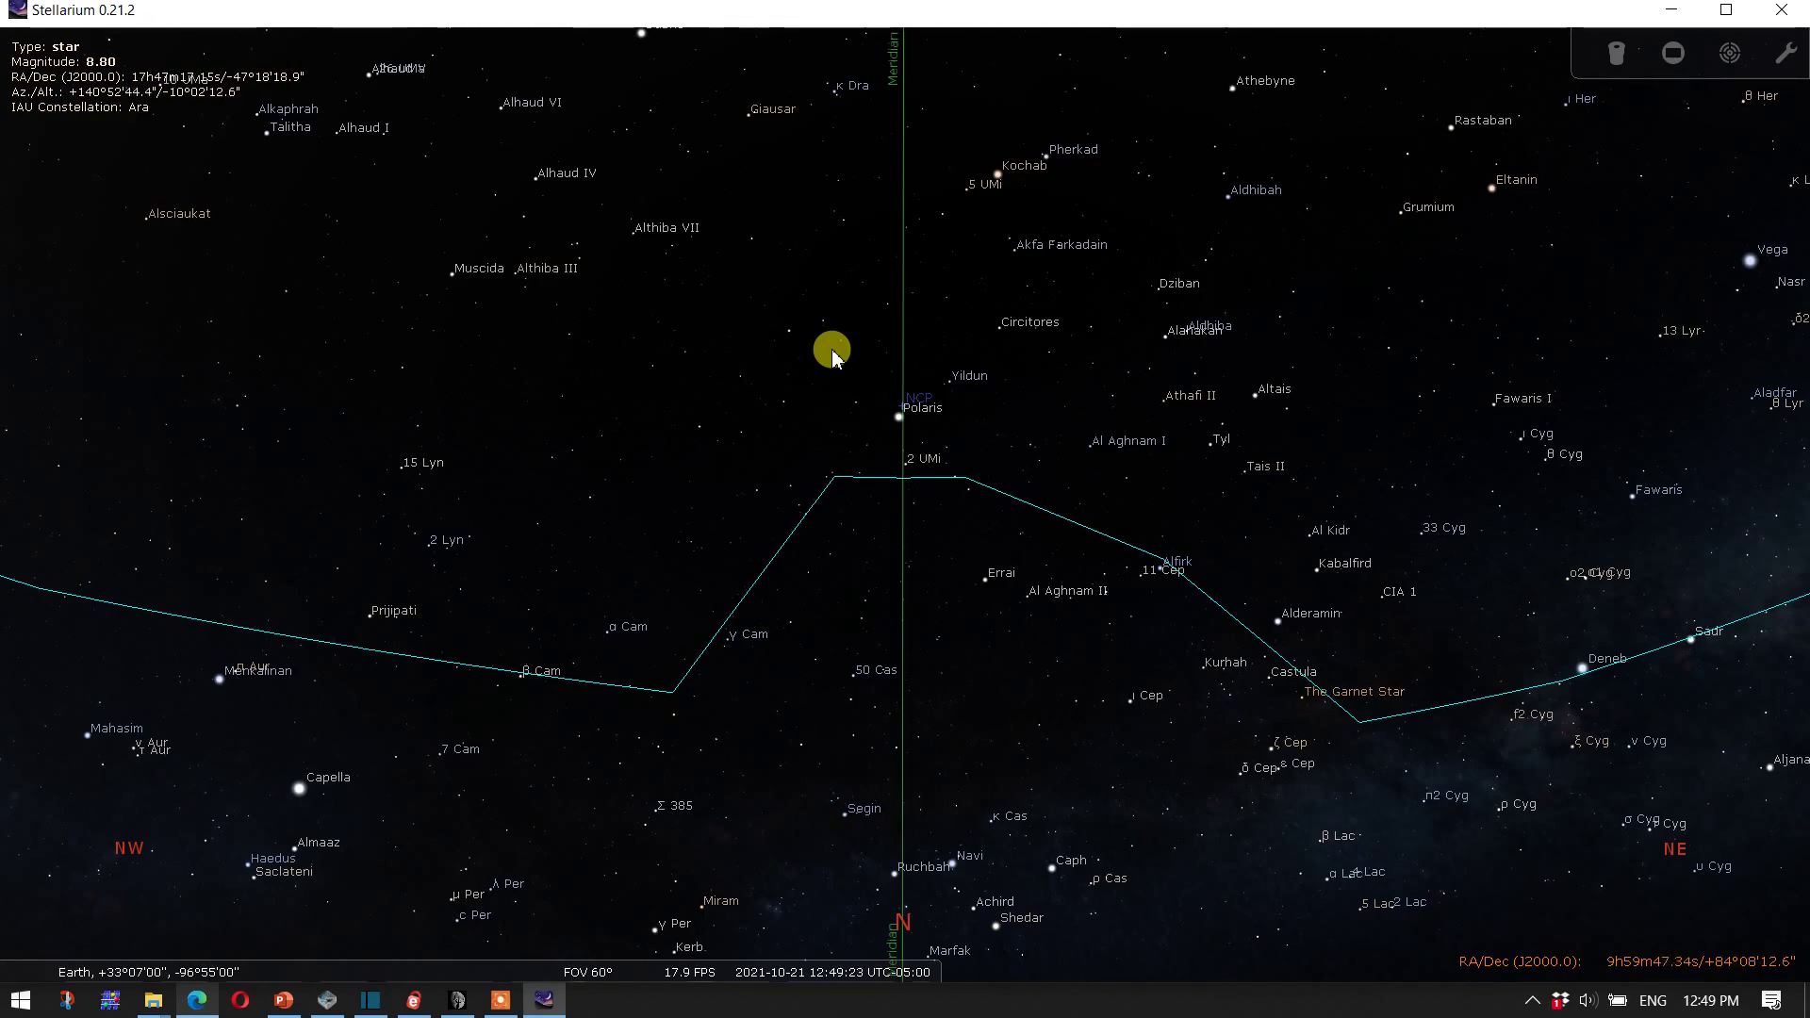
# Step: Check that the Telescope Control plugin is set to load at startup, and close the configuration window
pyautogui.moveTo(32, 768)
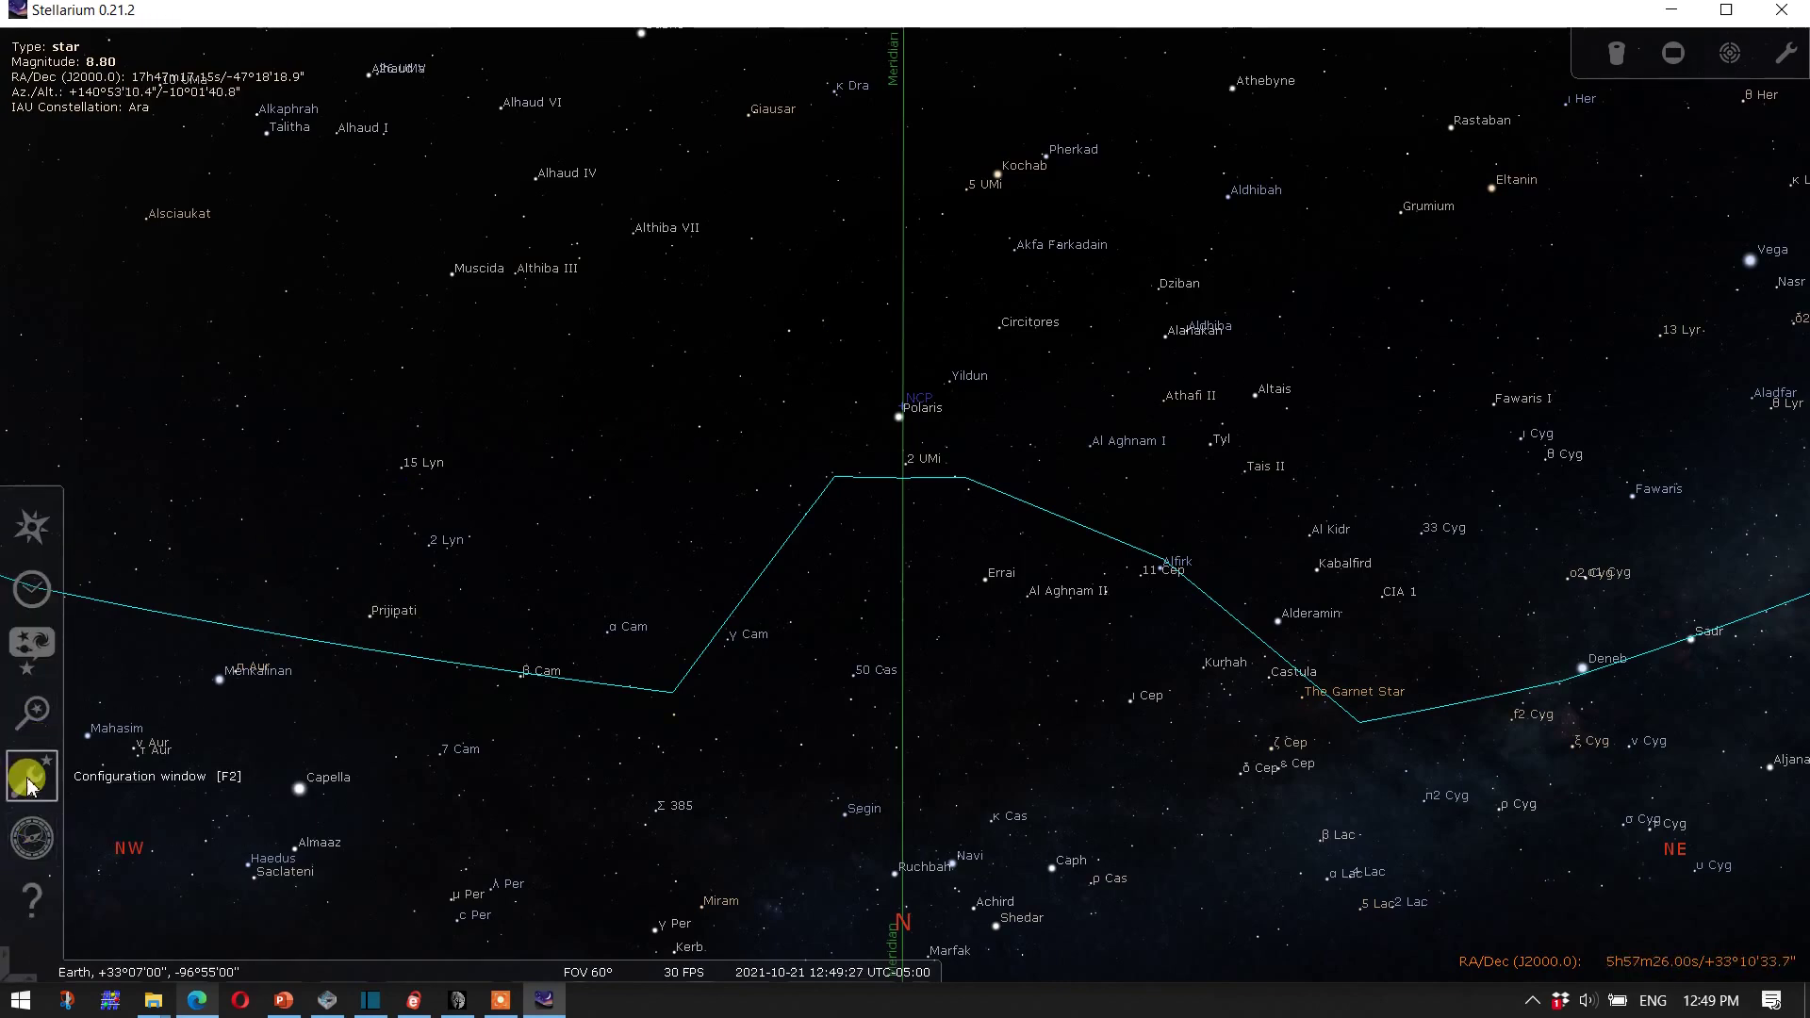
pyautogui.click(34, 781)
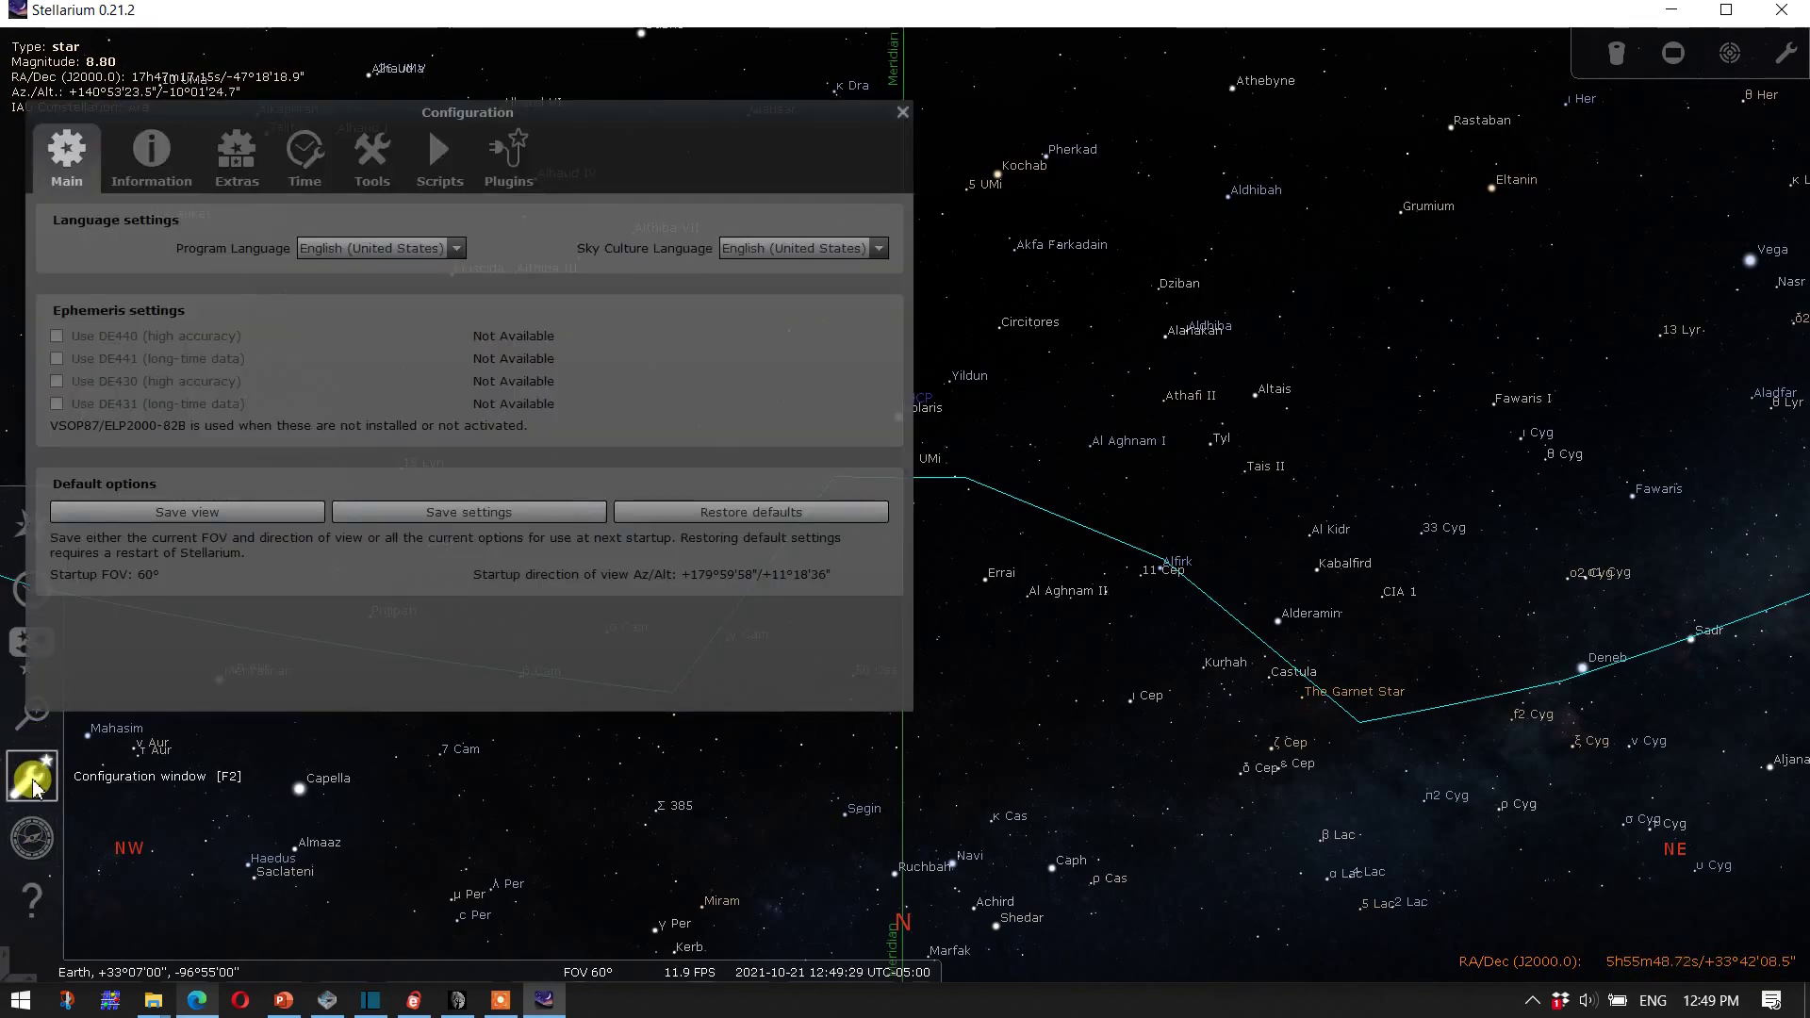
pyautogui.click(504, 162)
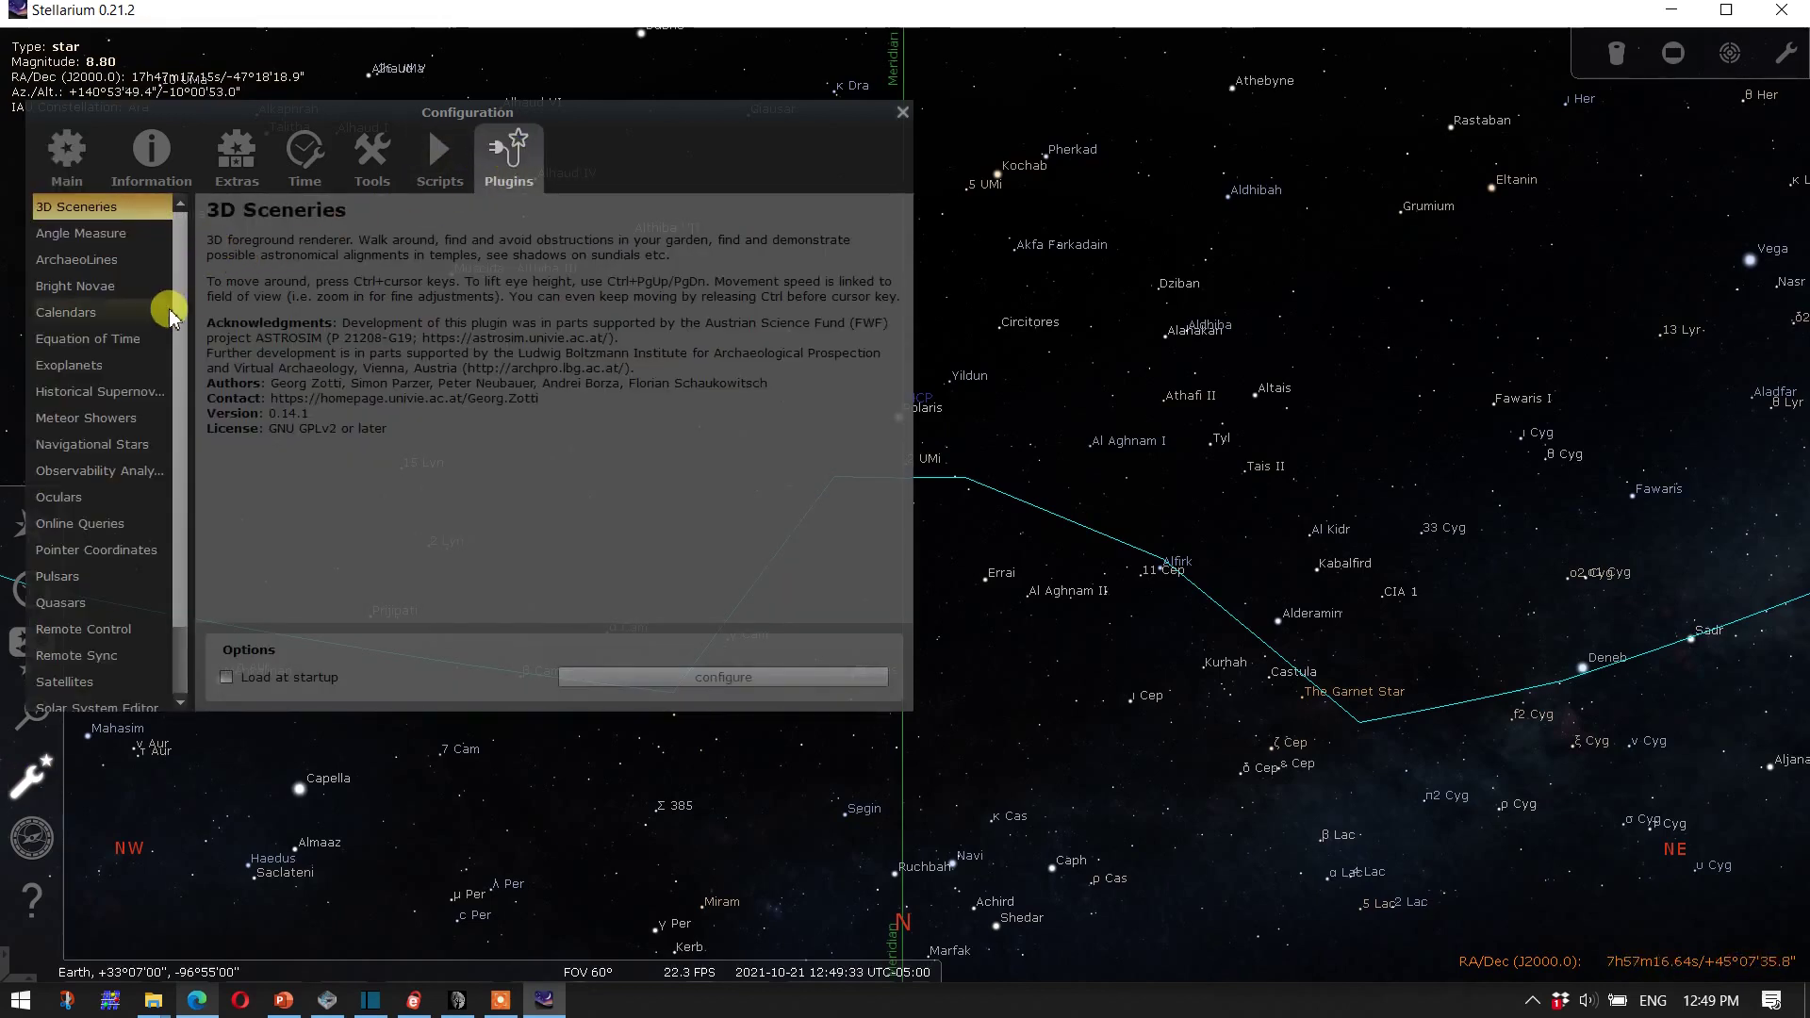
pyautogui.moveTo(178, 302); pyautogui.dragTo(175, 495)
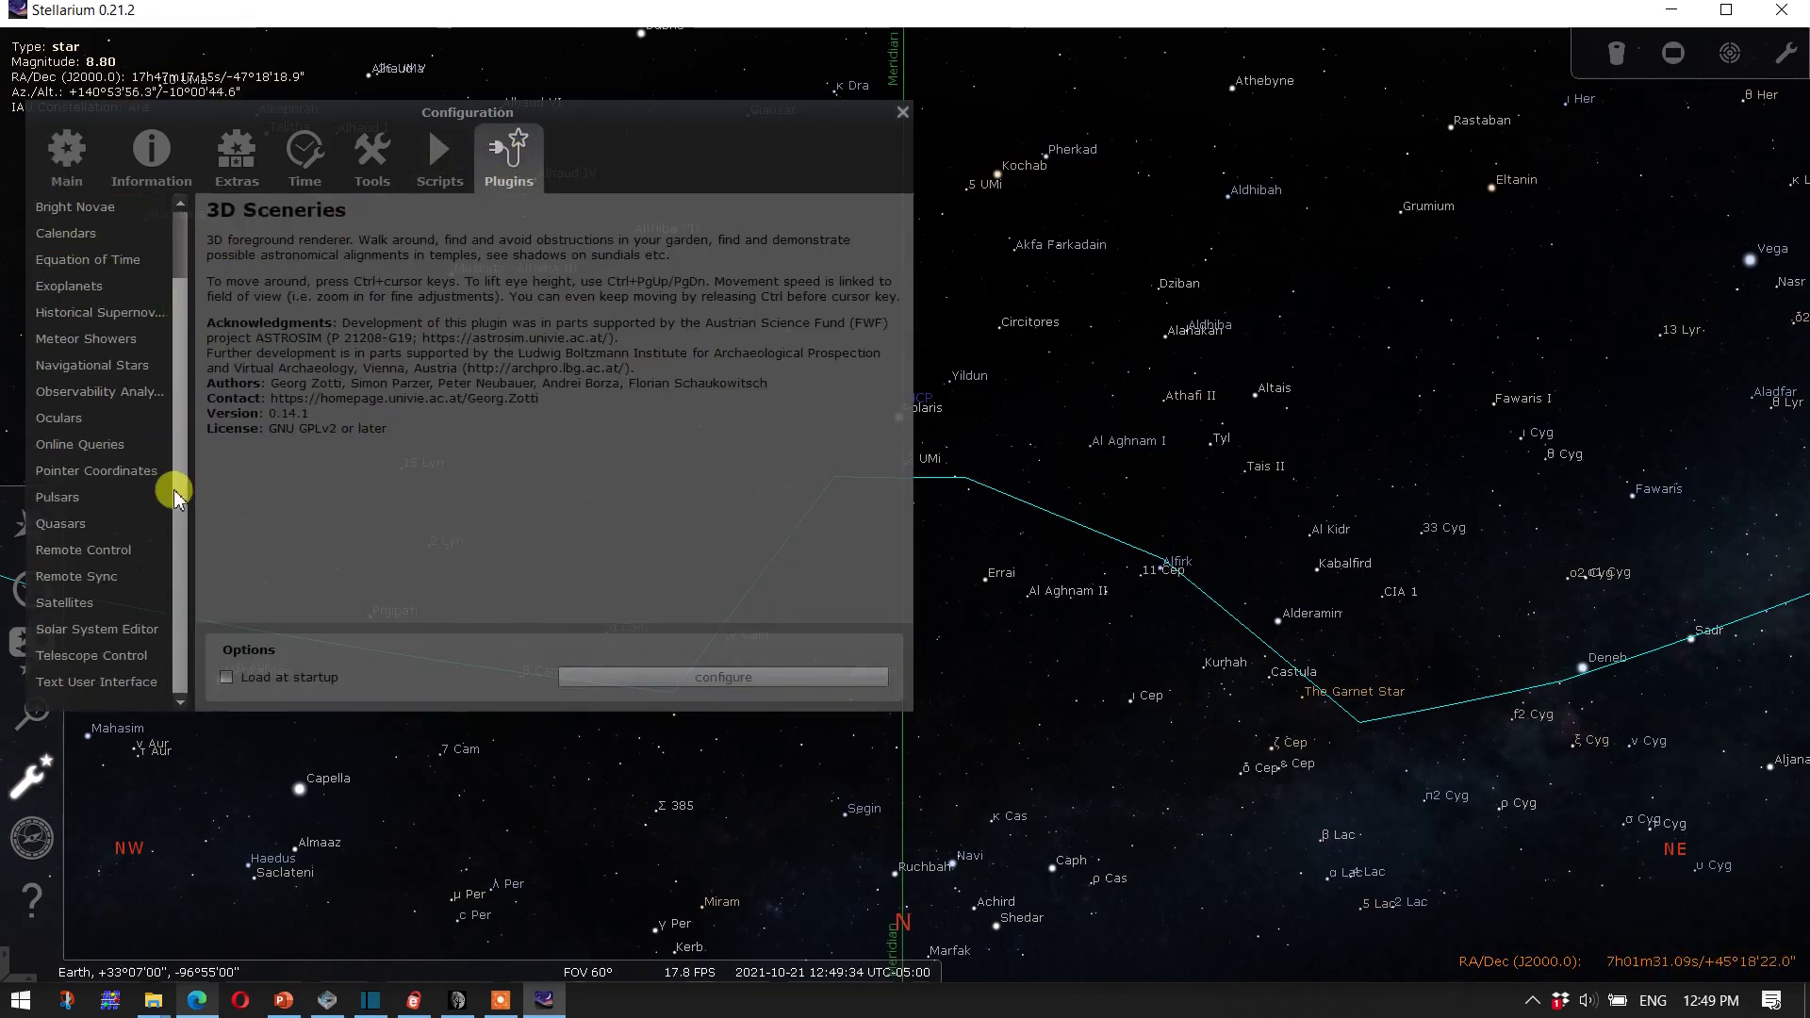
pyautogui.click(68, 658)
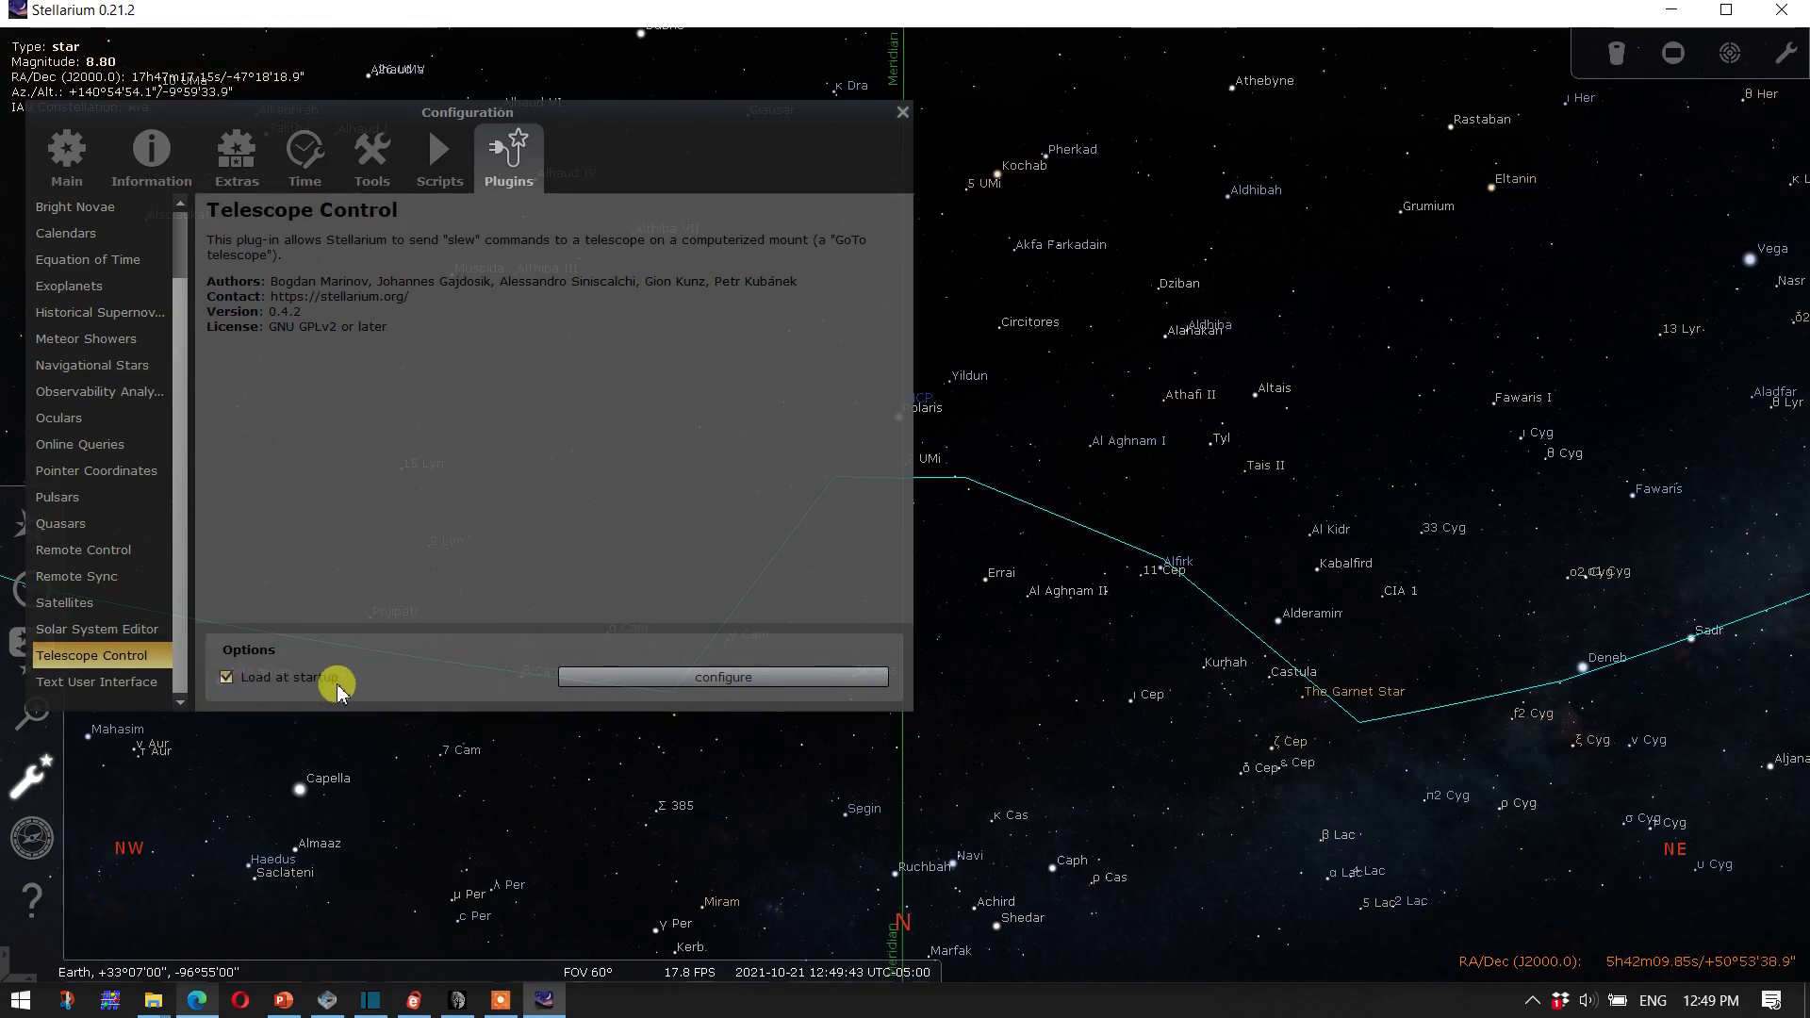
pyautogui.click(903, 112)
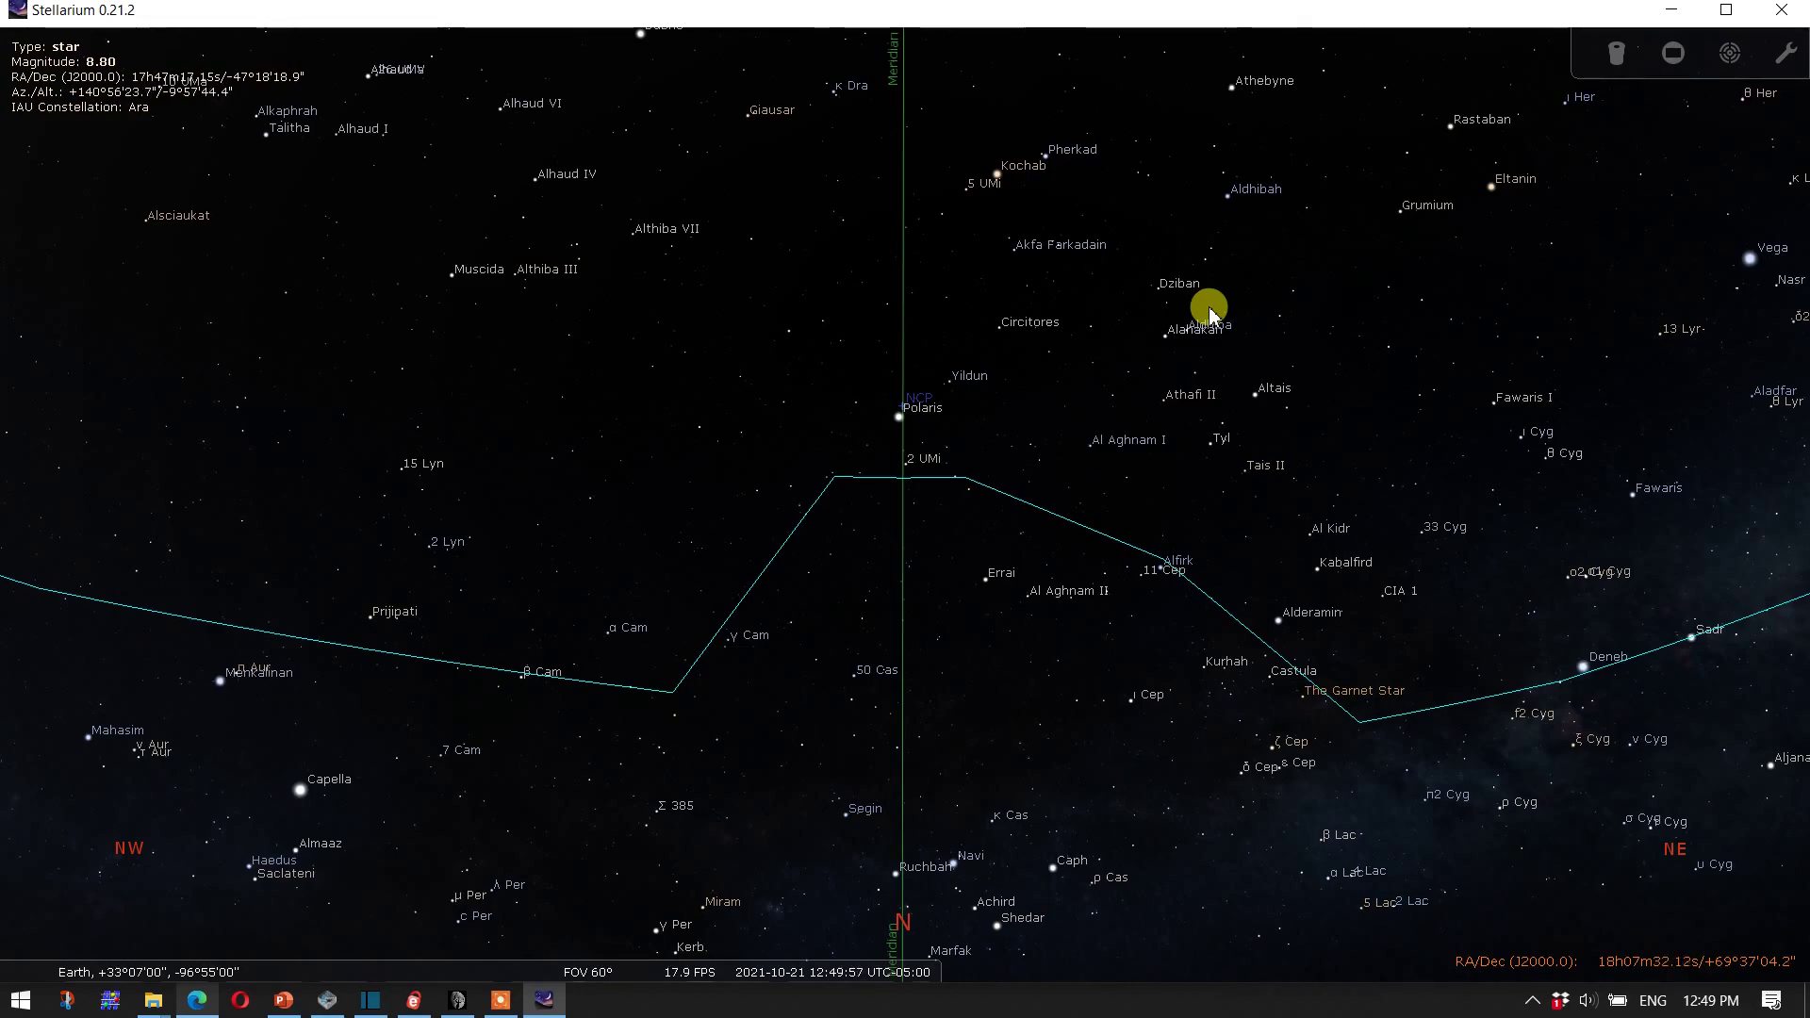
# Step: Open the window for moving a telescope to given coordinates, and from it the telescope configuration
pyautogui.moveTo(745, 971)
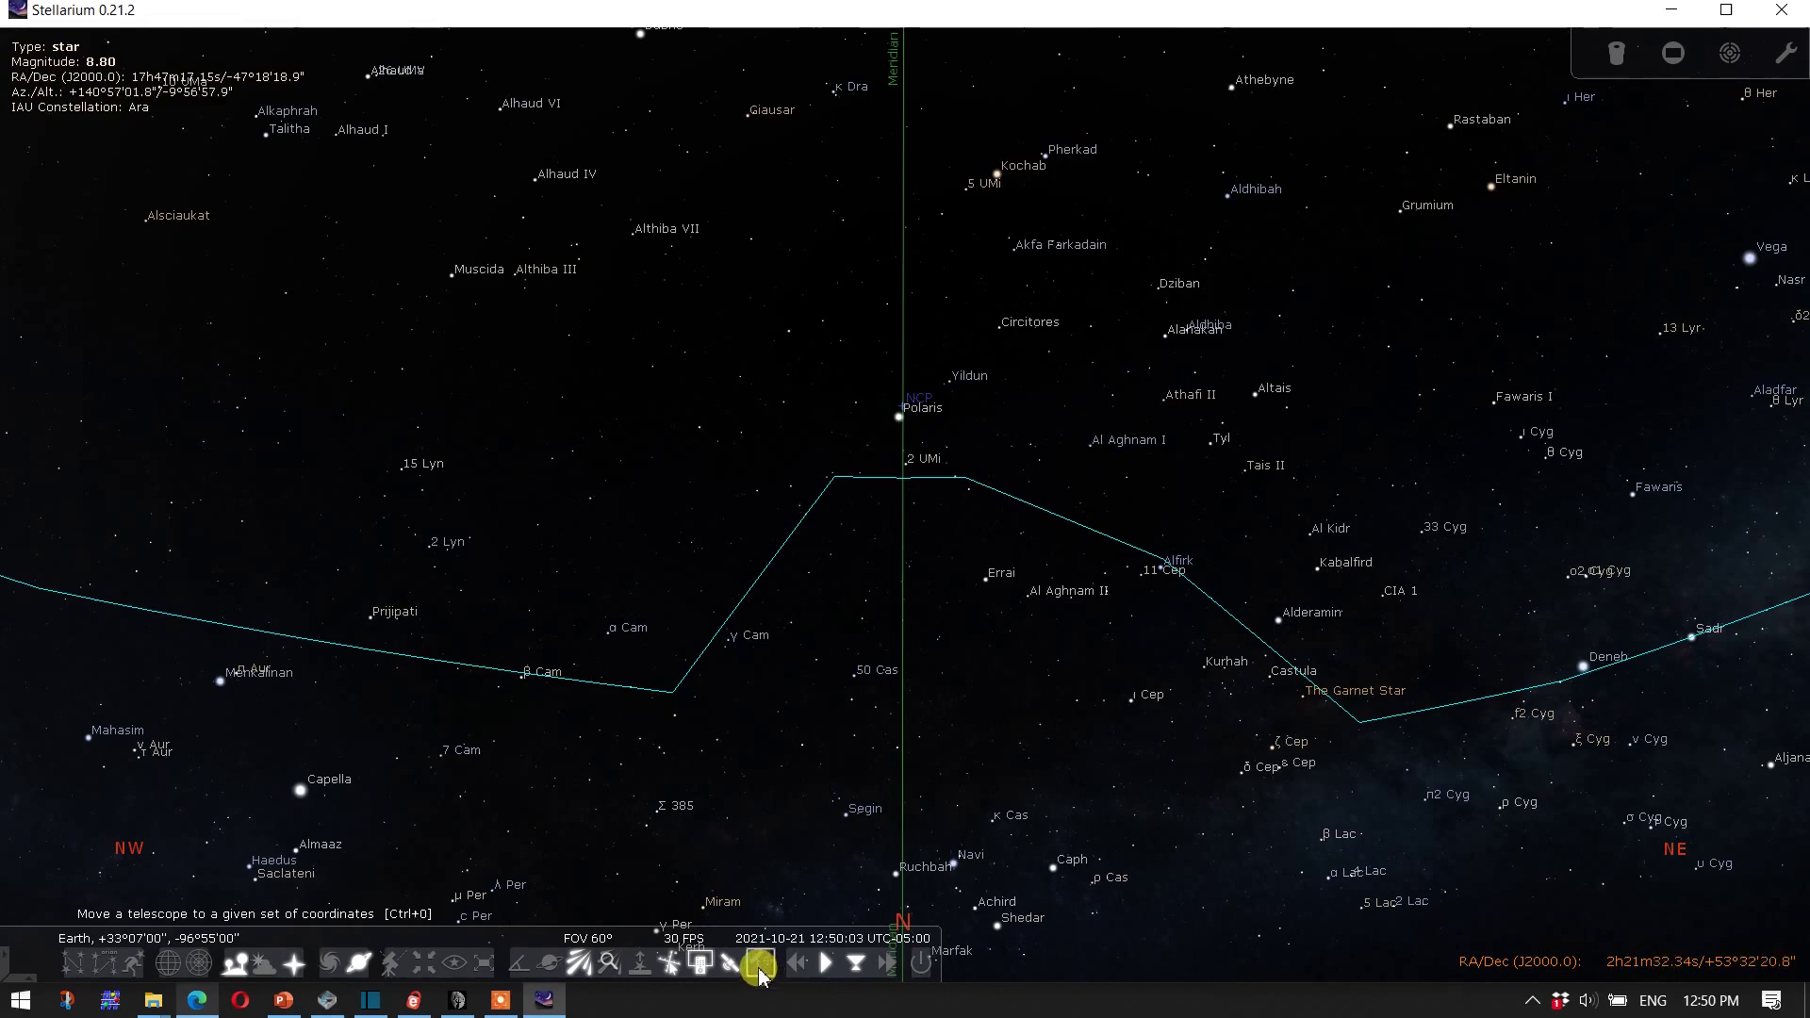
pyautogui.click(762, 964)
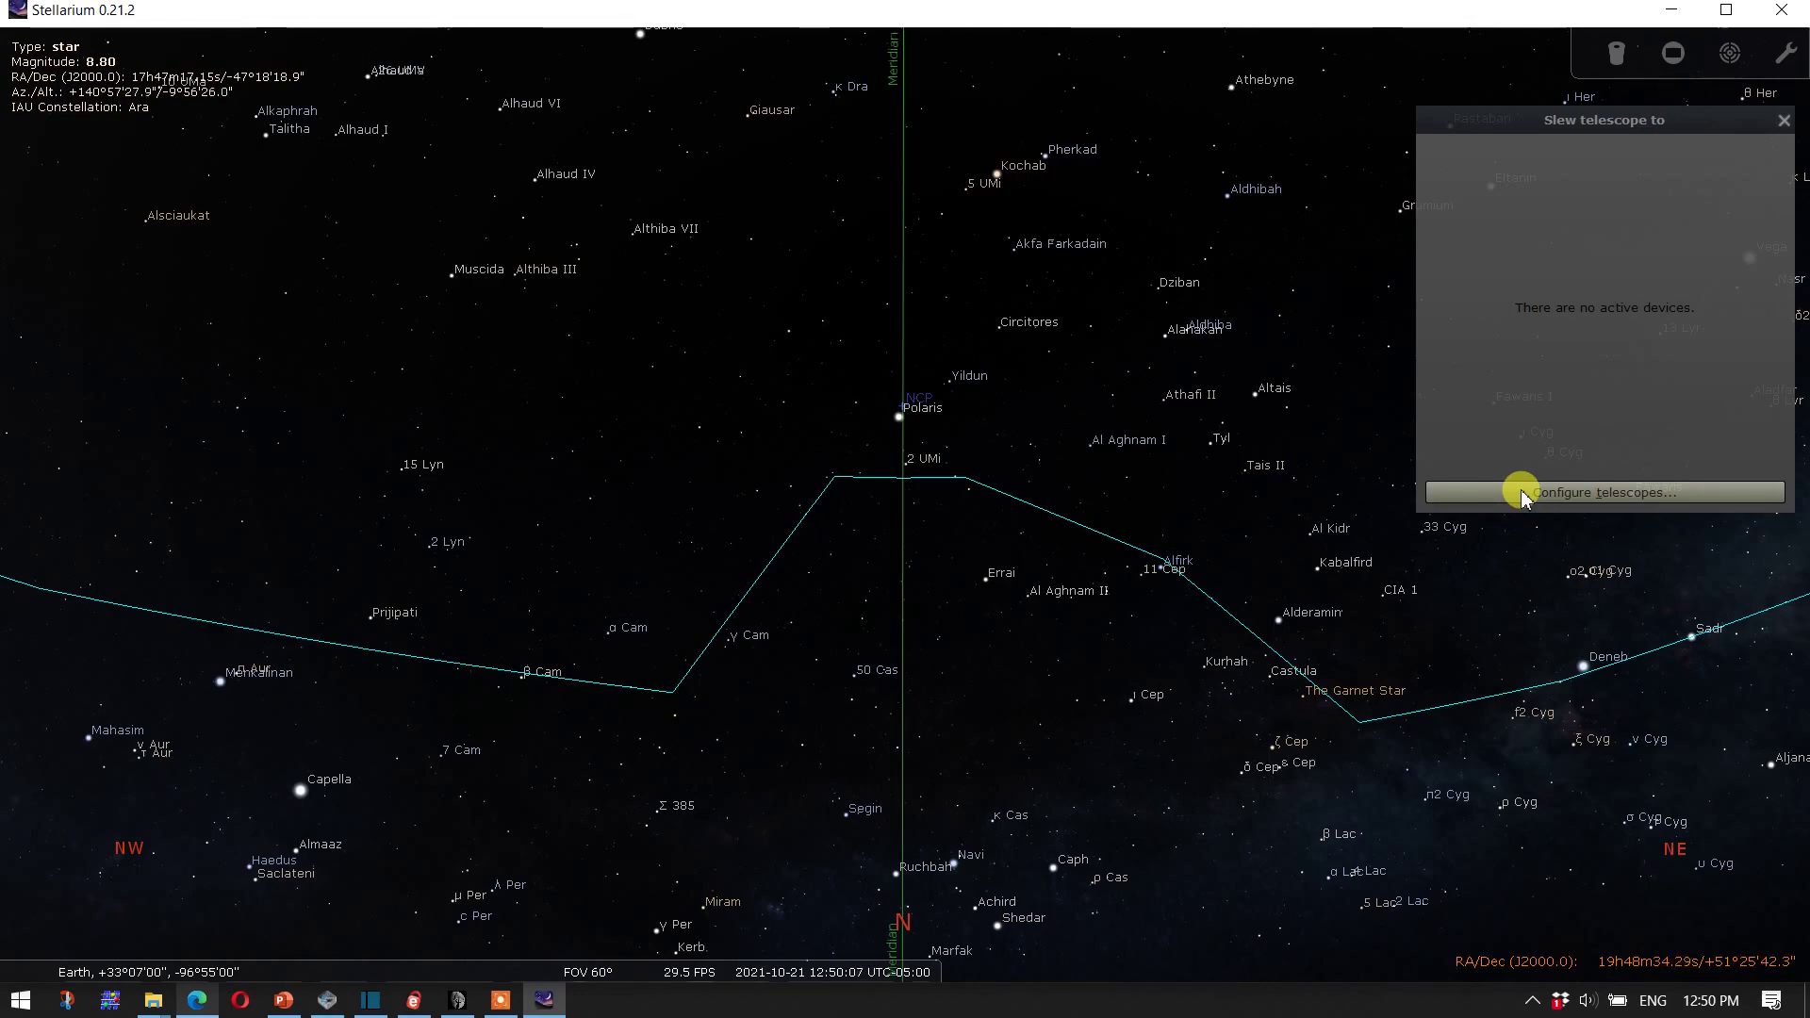
pyautogui.click(1524, 494)
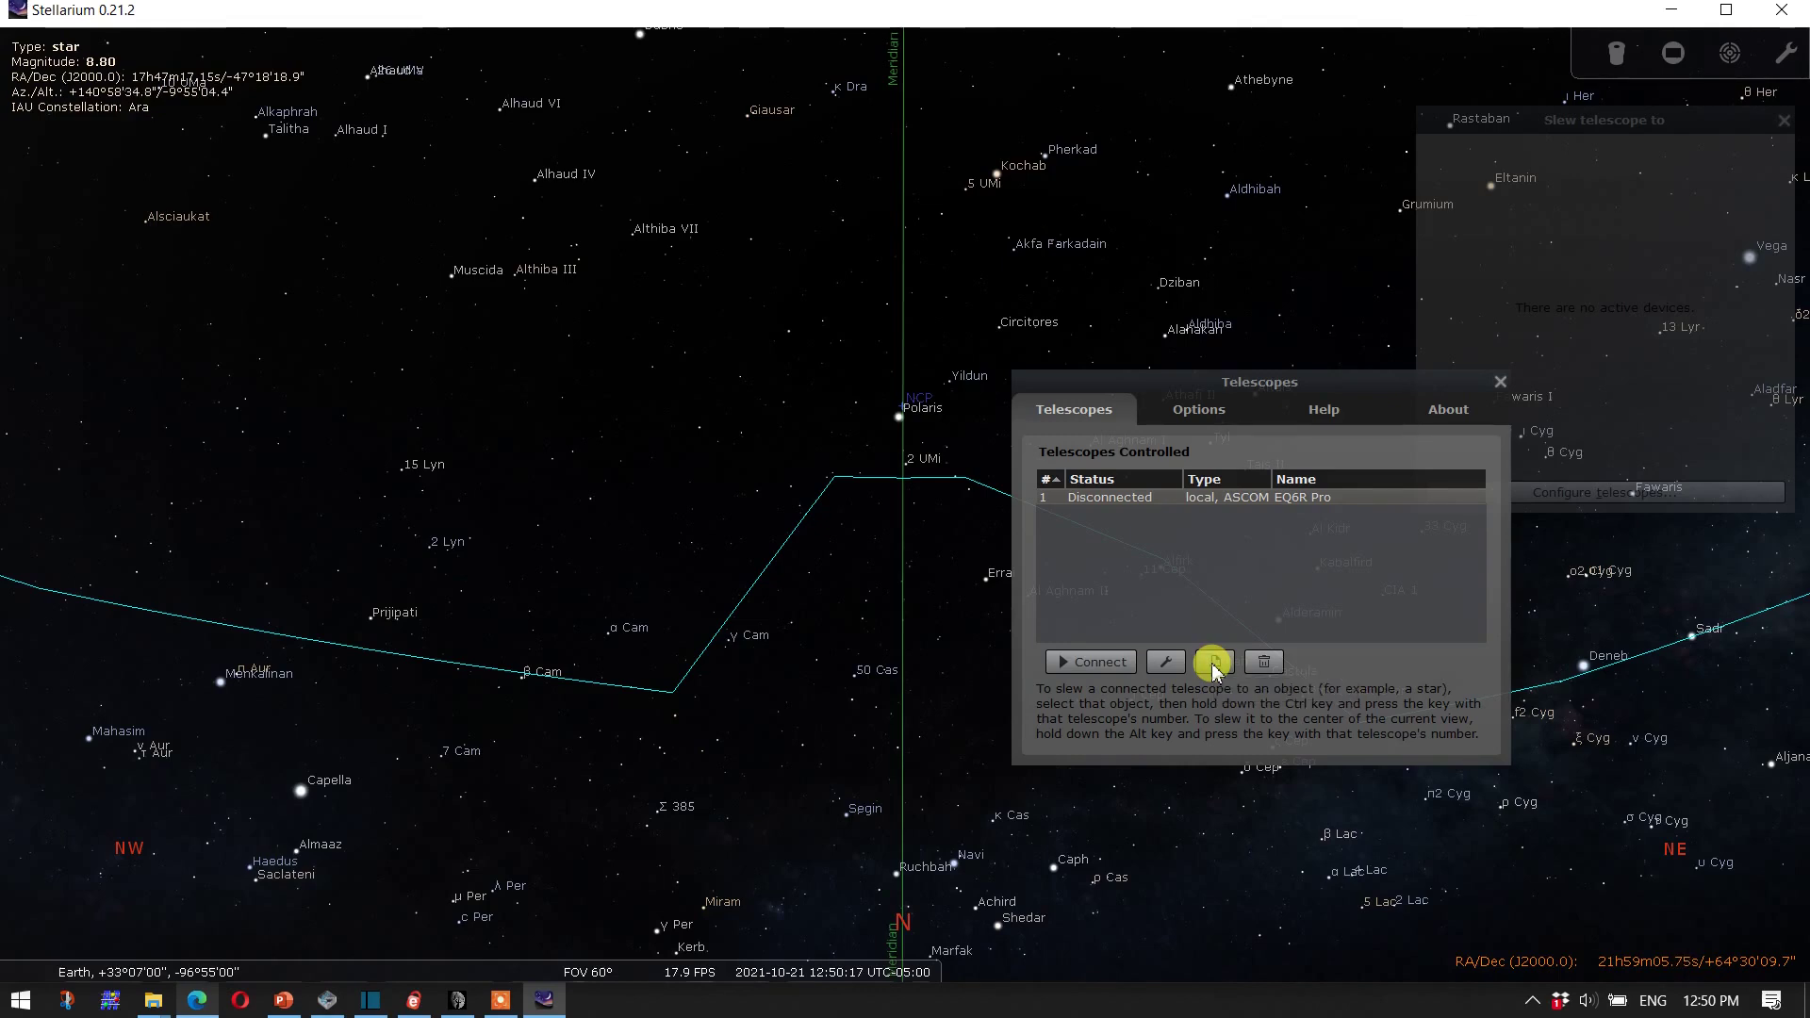
# Step: Try setting up a new telescope controlled by ASCOM, review the available ASCOM telescope drivers, and cancel without adding it
pyautogui.click(1213, 664)
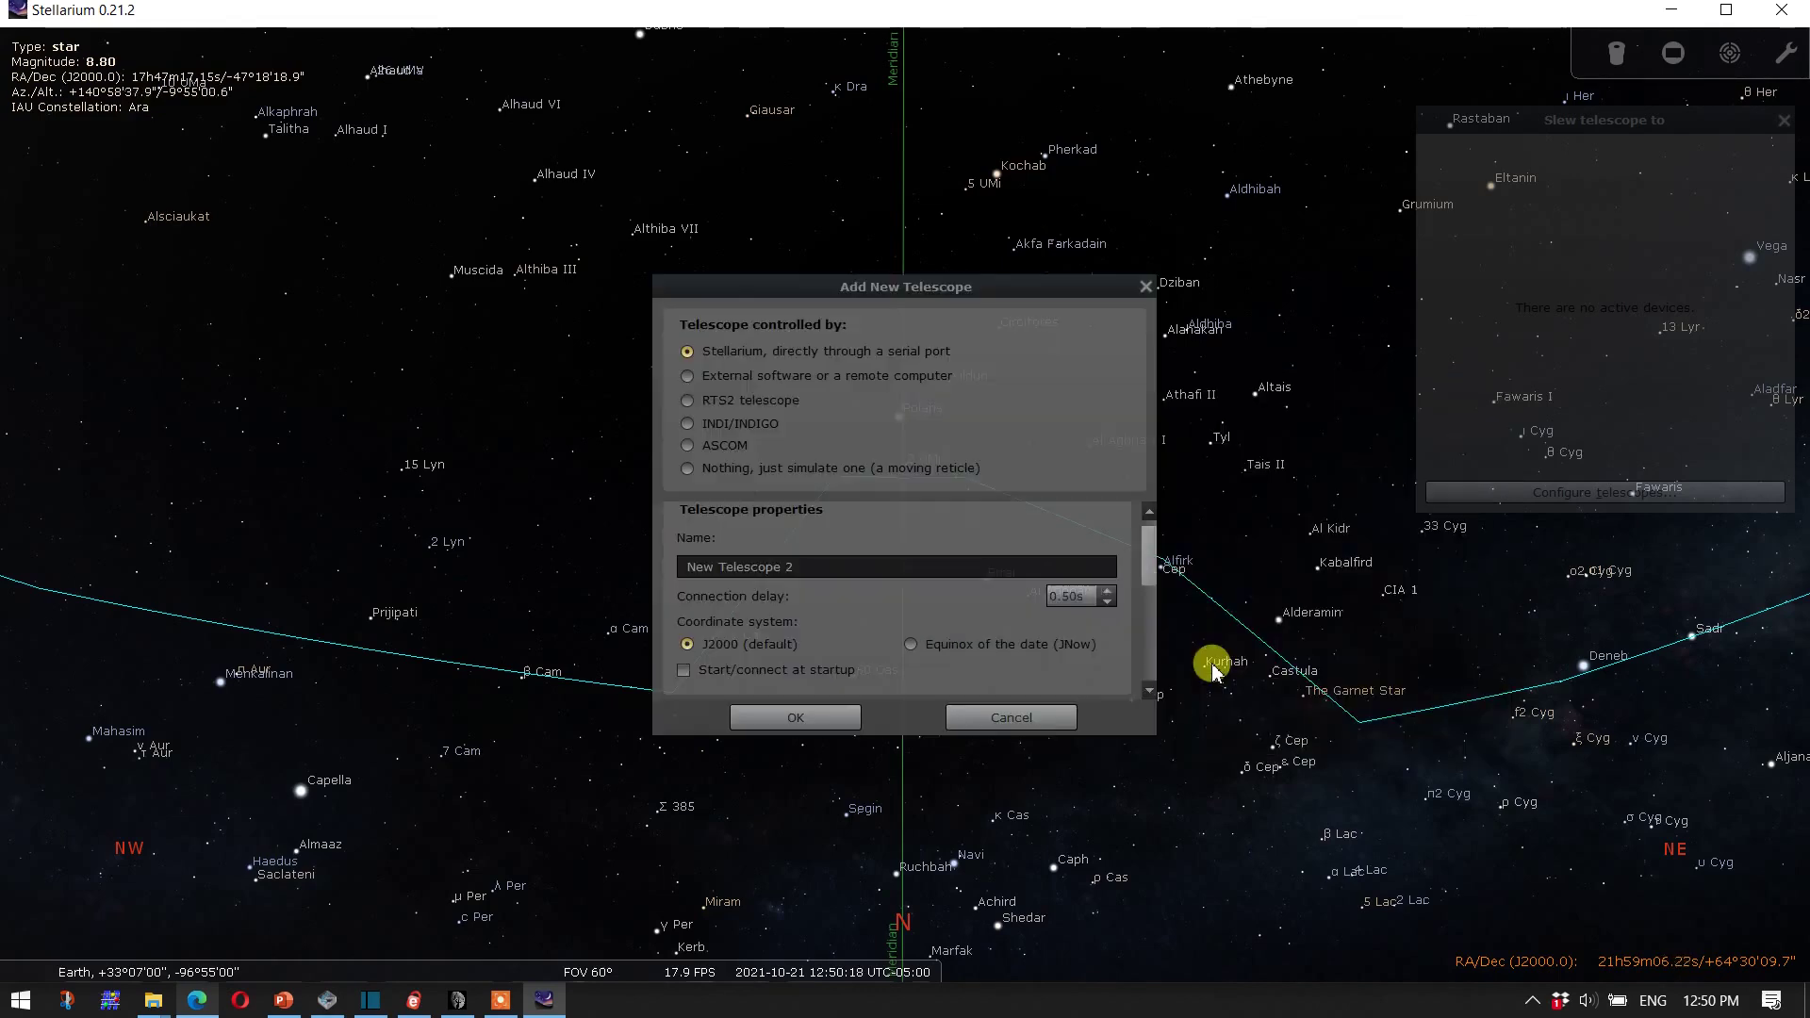
pyautogui.click(688, 446)
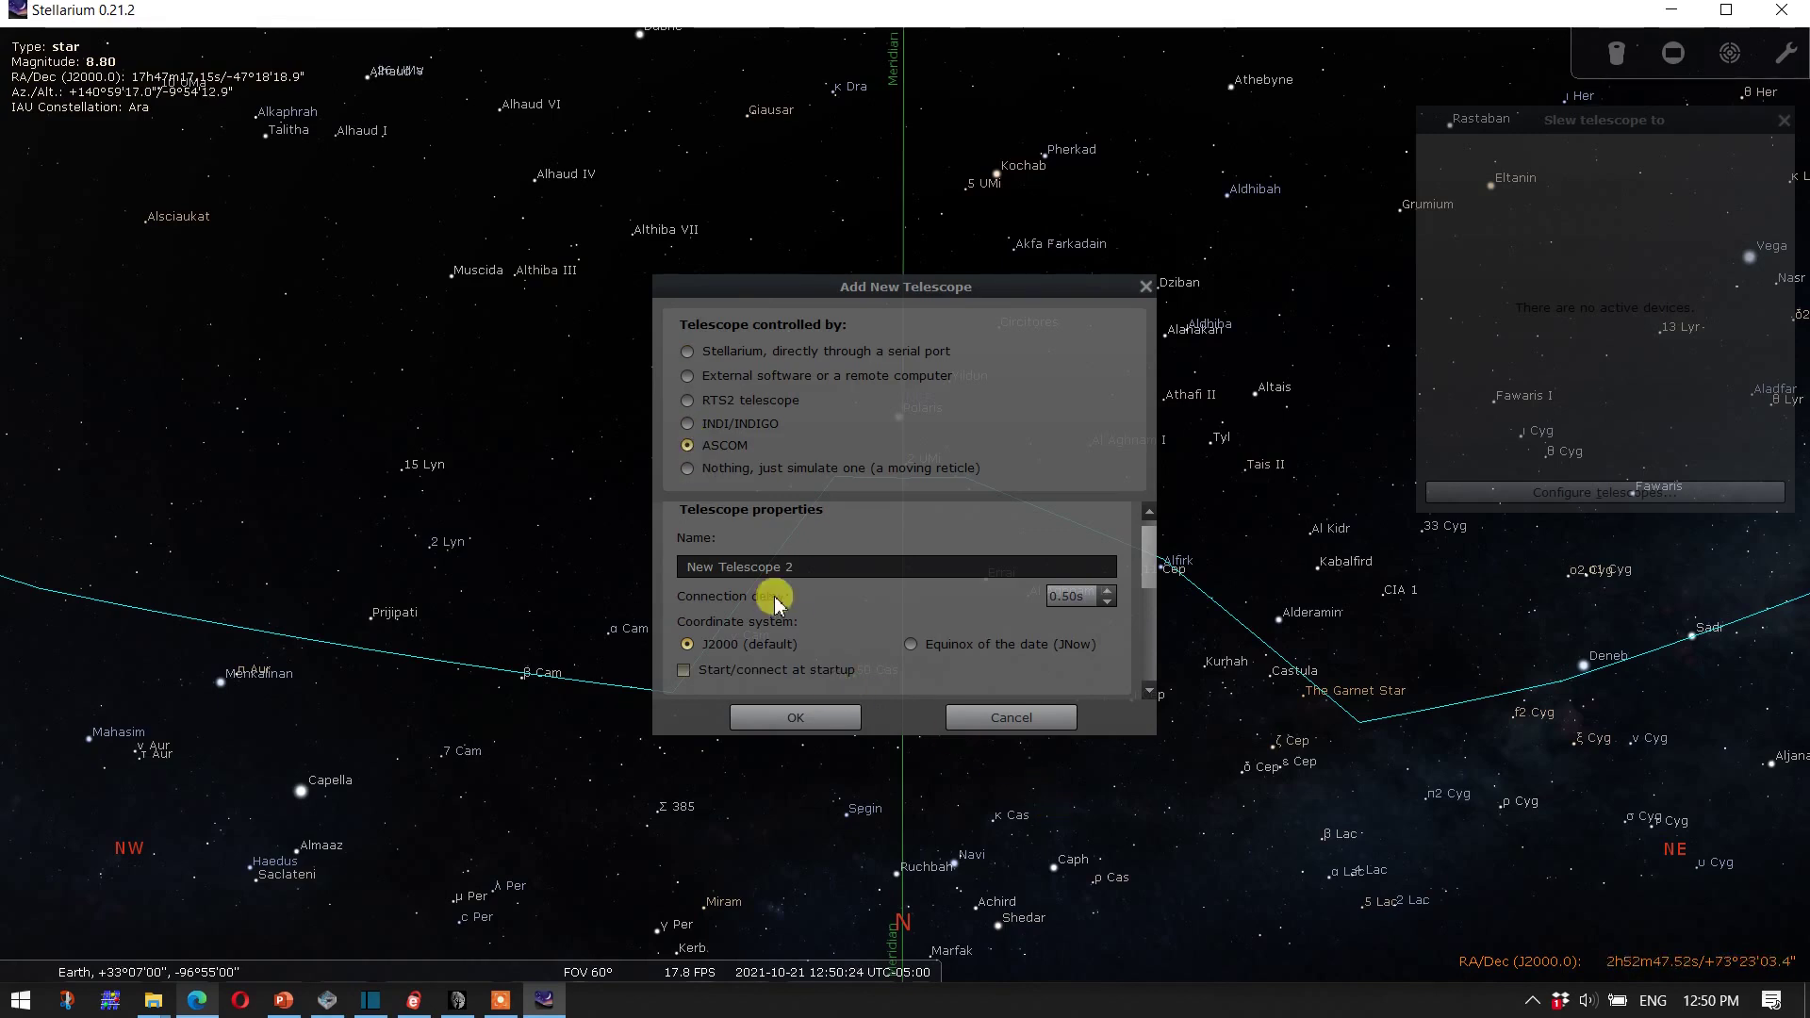
pyautogui.moveTo(788, 567); pyautogui.dragTo(654, 567)
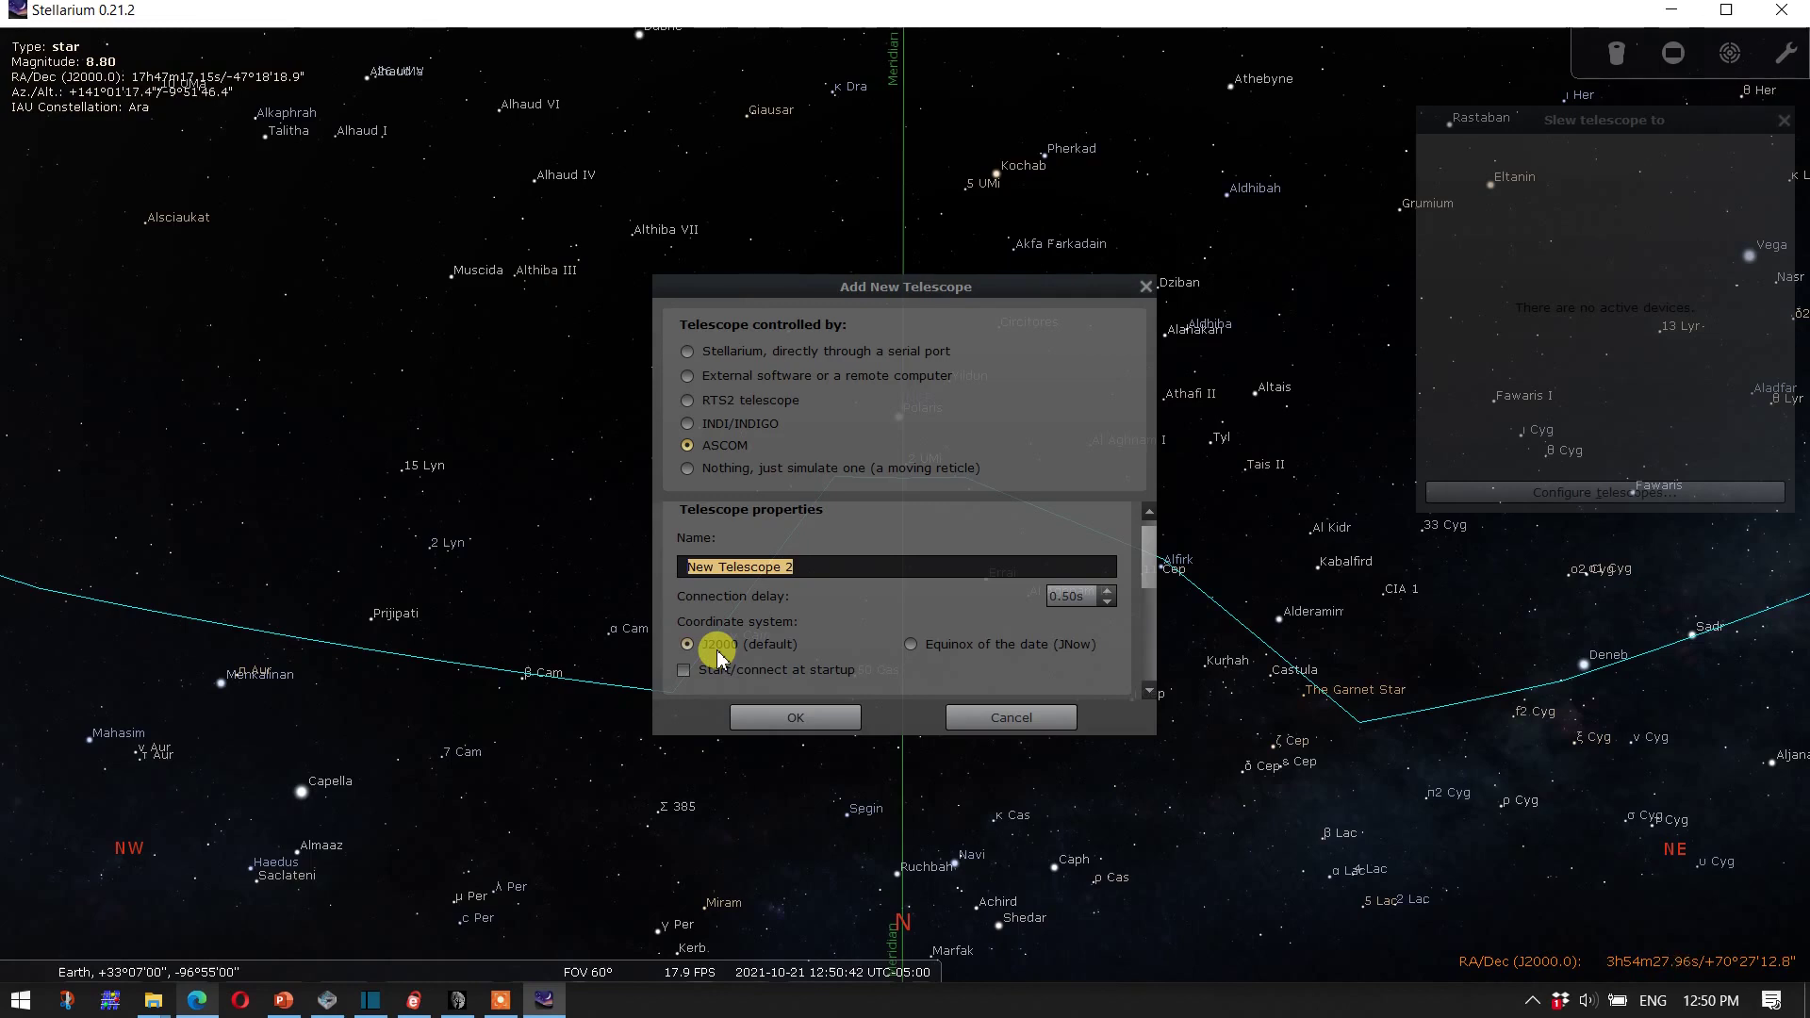
pyautogui.moveTo(1147, 554); pyautogui.dragTo(1138, 619)
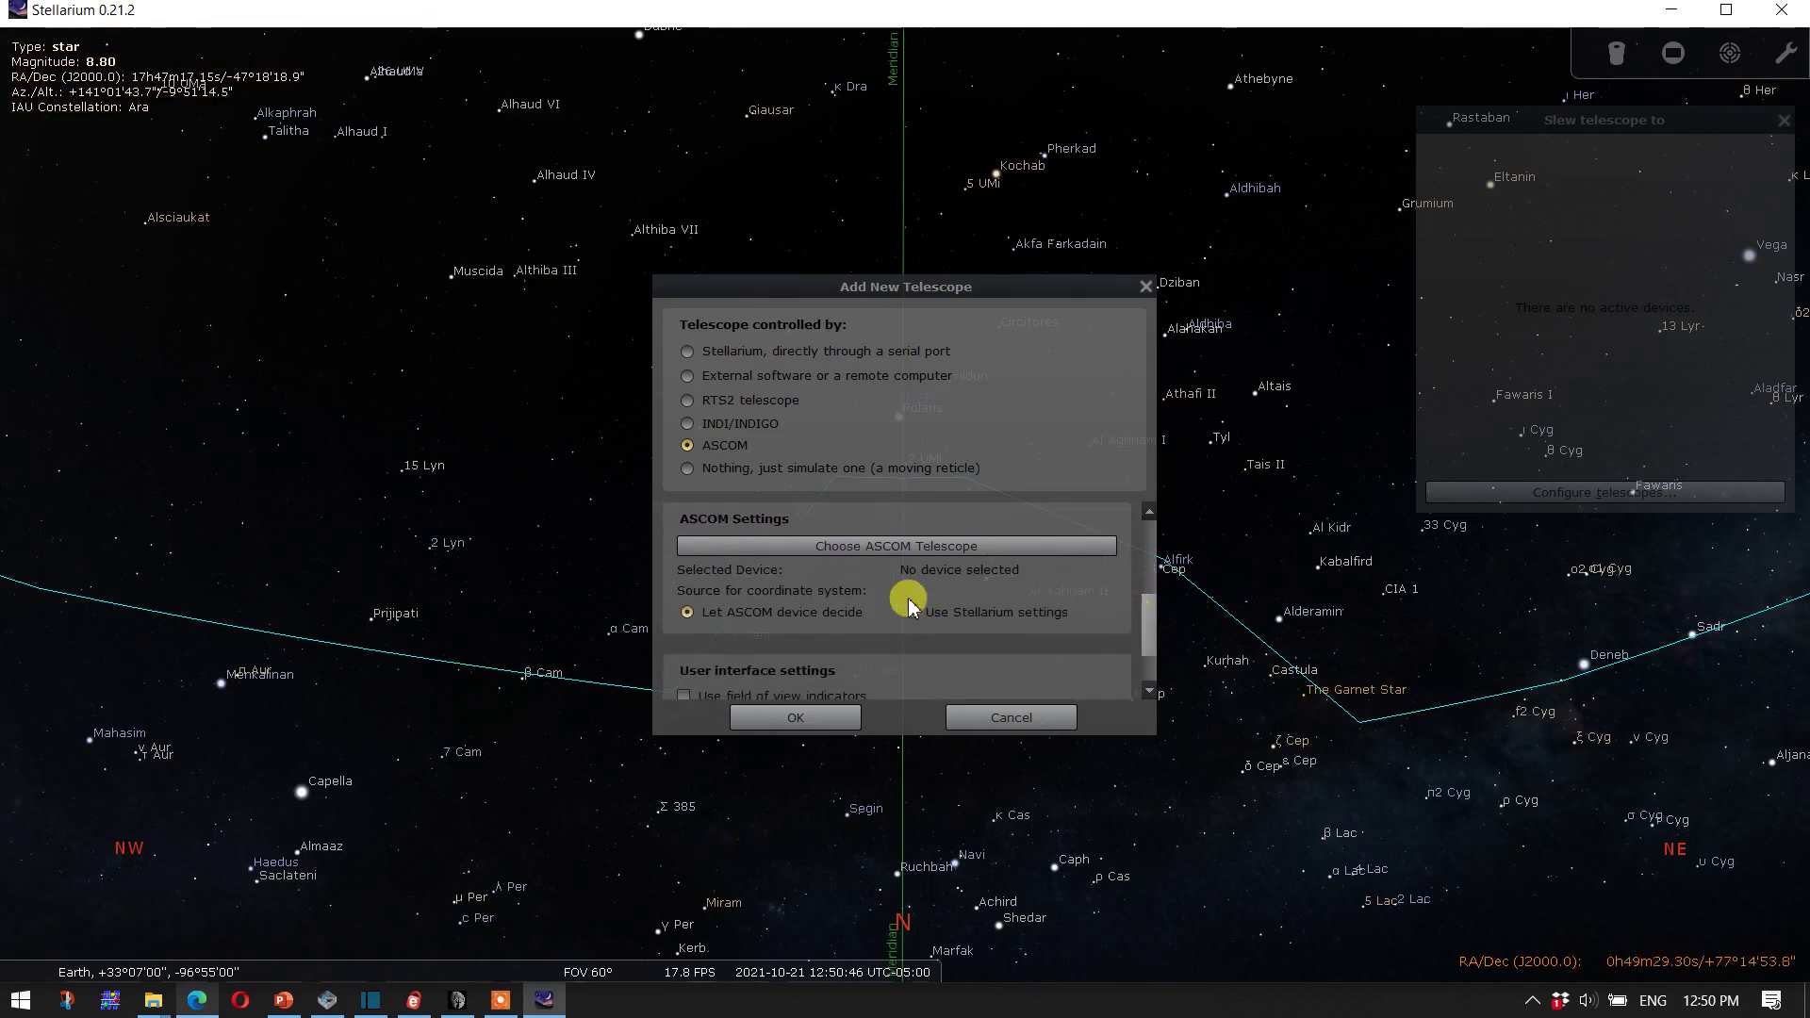
pyautogui.click(863, 547)
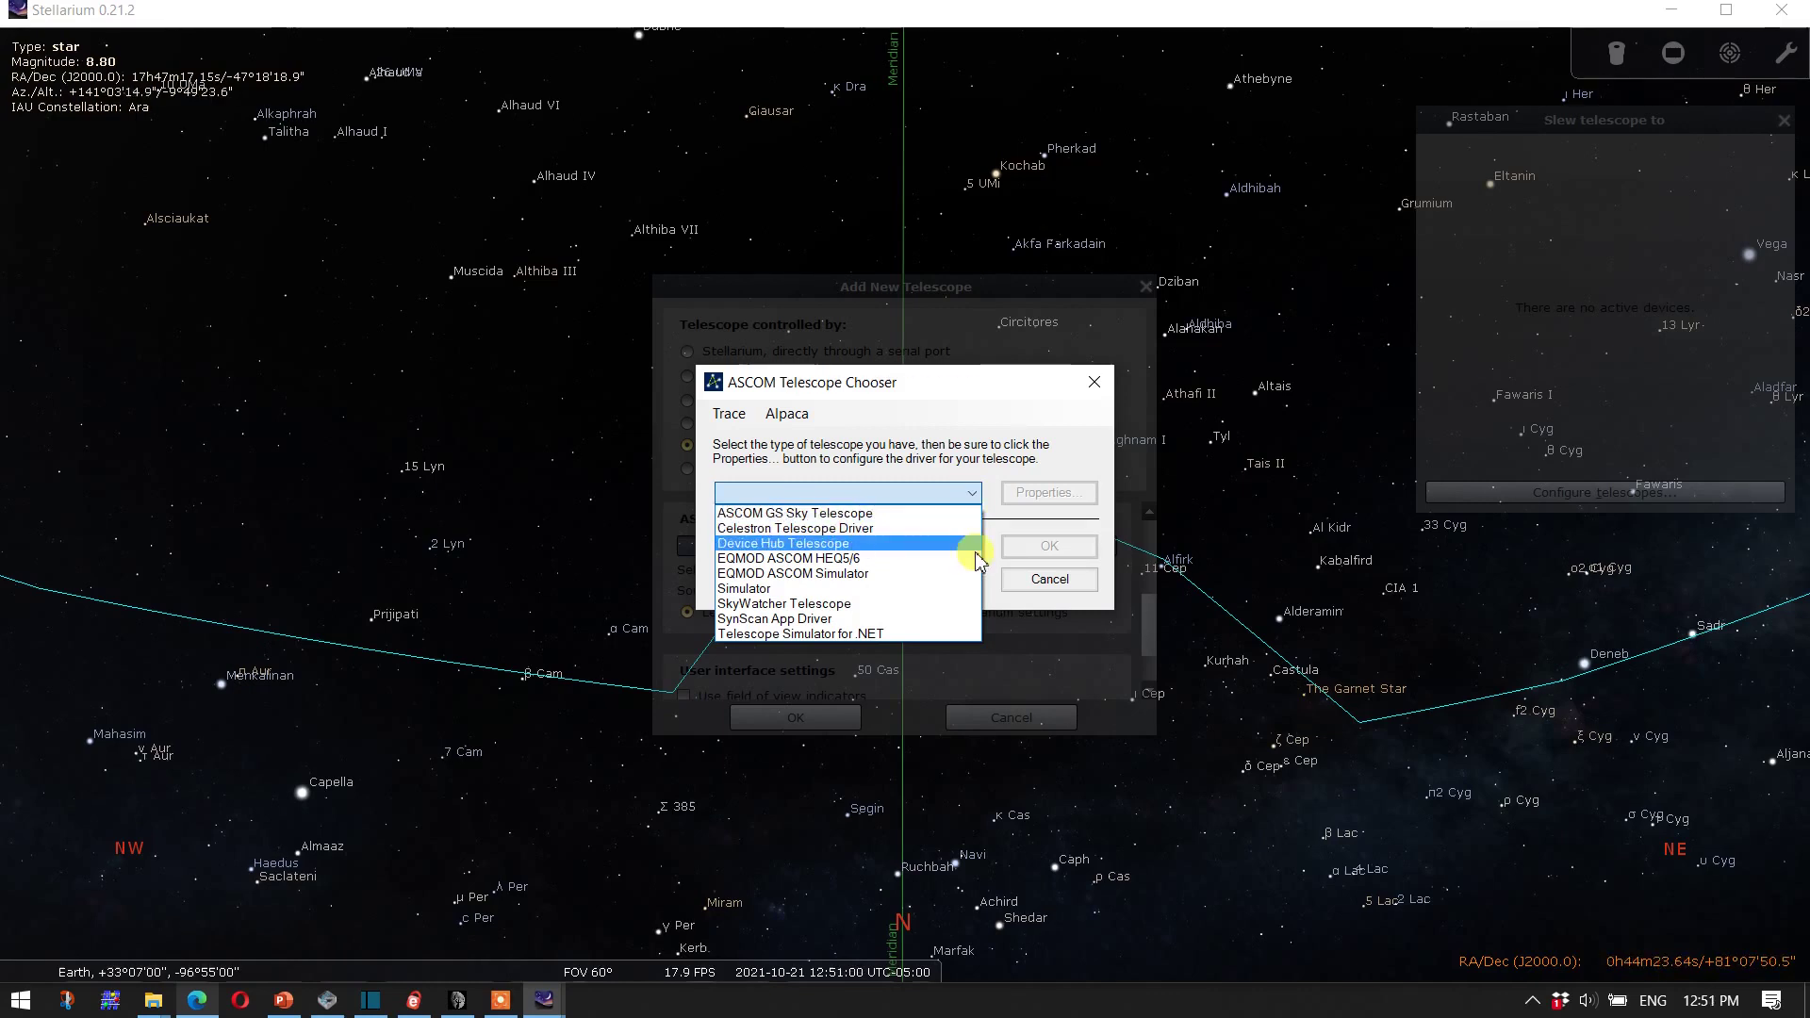
pyautogui.click(1049, 581)
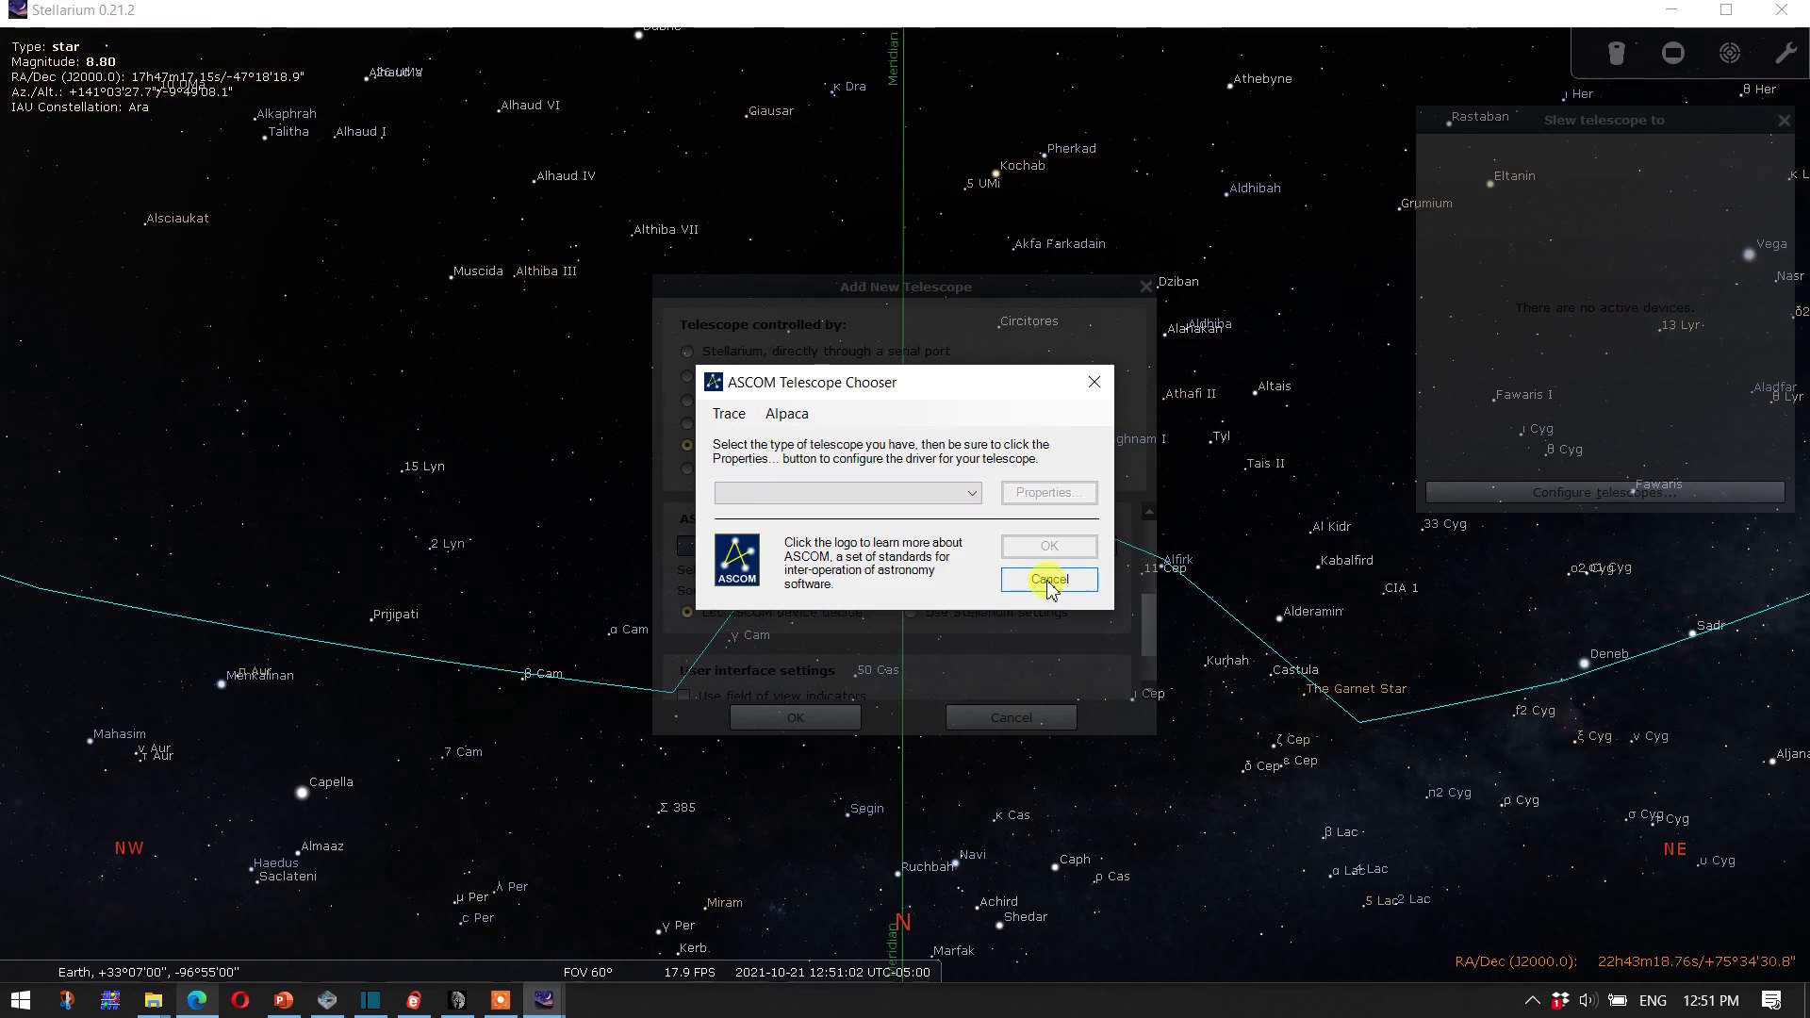
pyautogui.click(1050, 581)
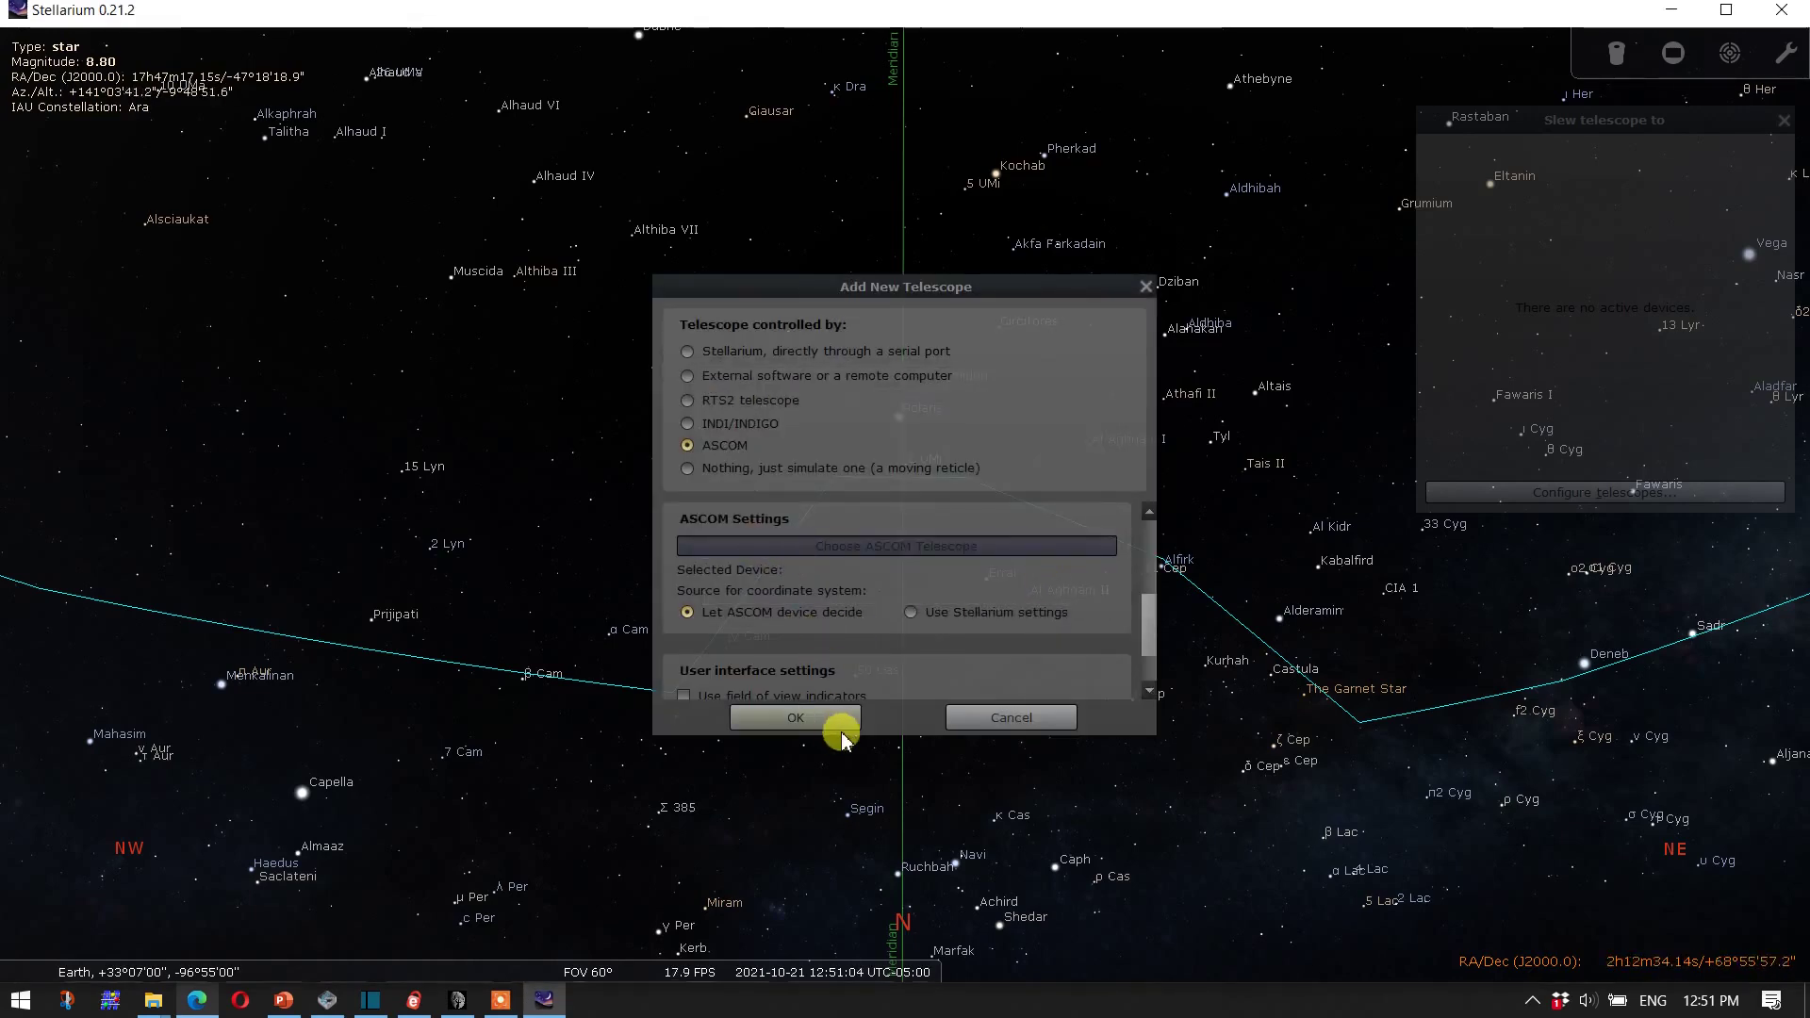
pyautogui.click(990, 716)
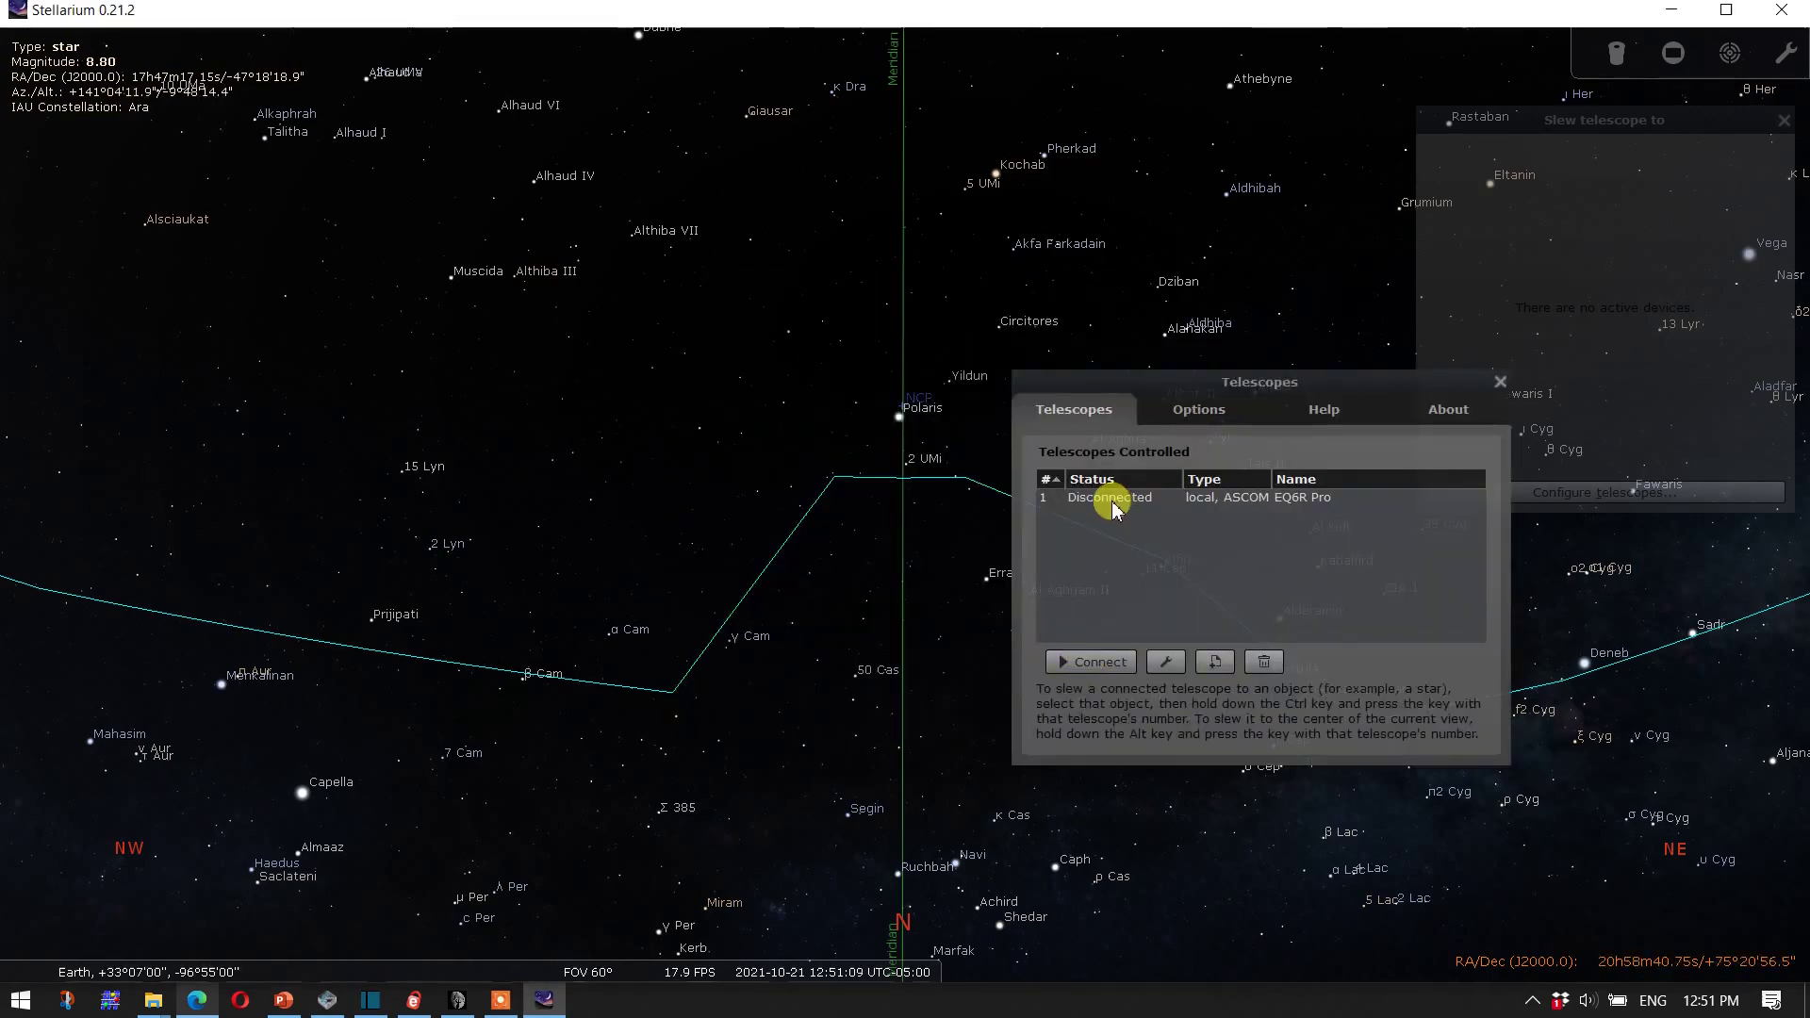
# Step: Connect the existing EQ6R Pro telescope and close the telescope list
pyautogui.click(1093, 497)
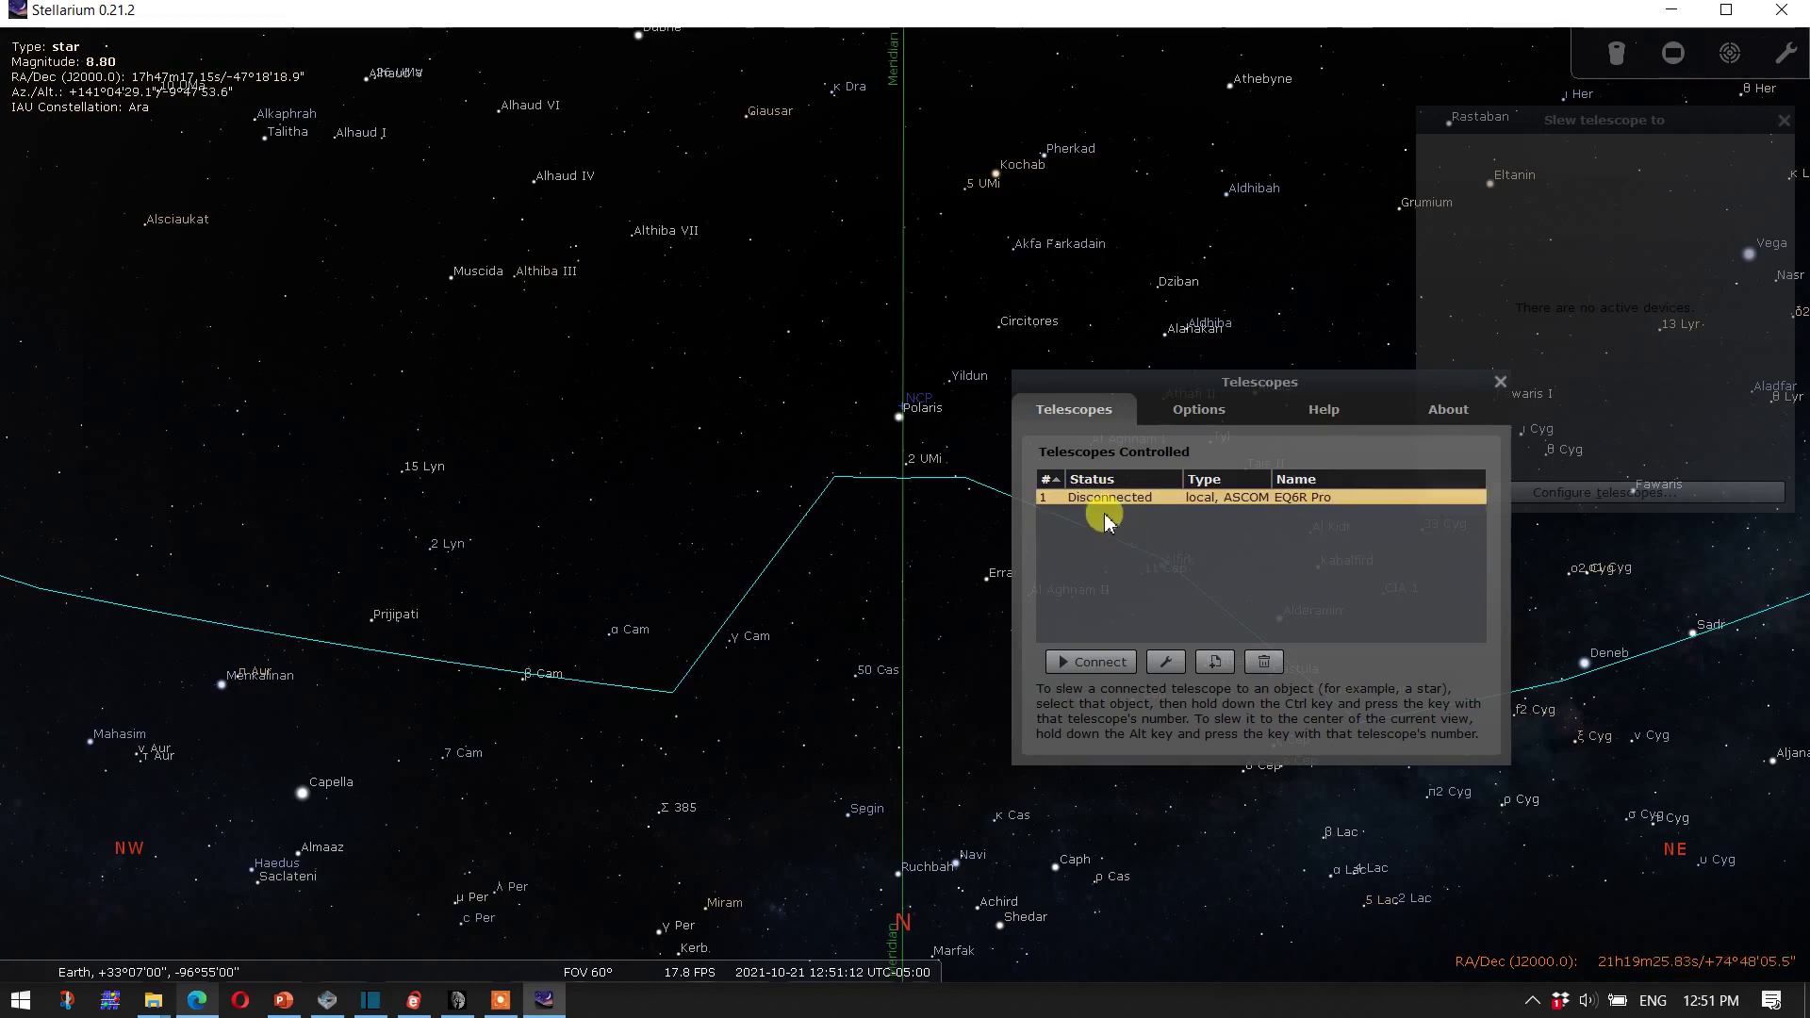
pyautogui.click(1070, 663)
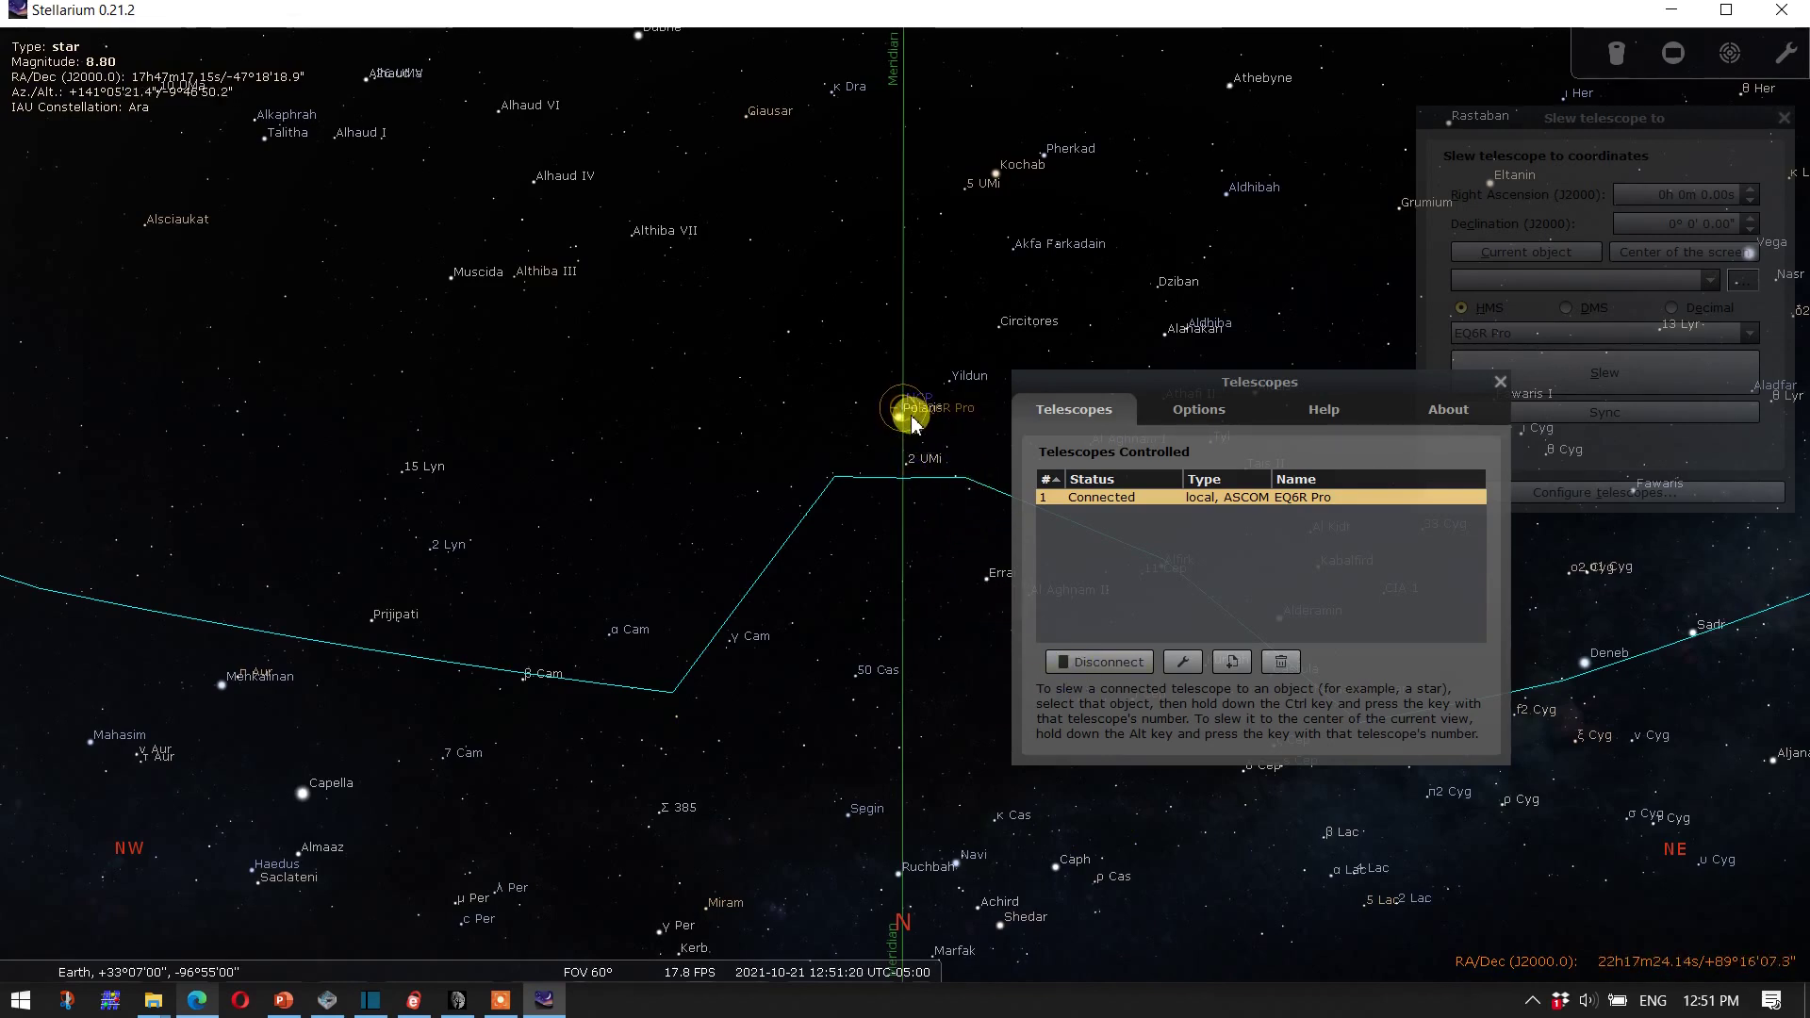
pyautogui.click(1500, 382)
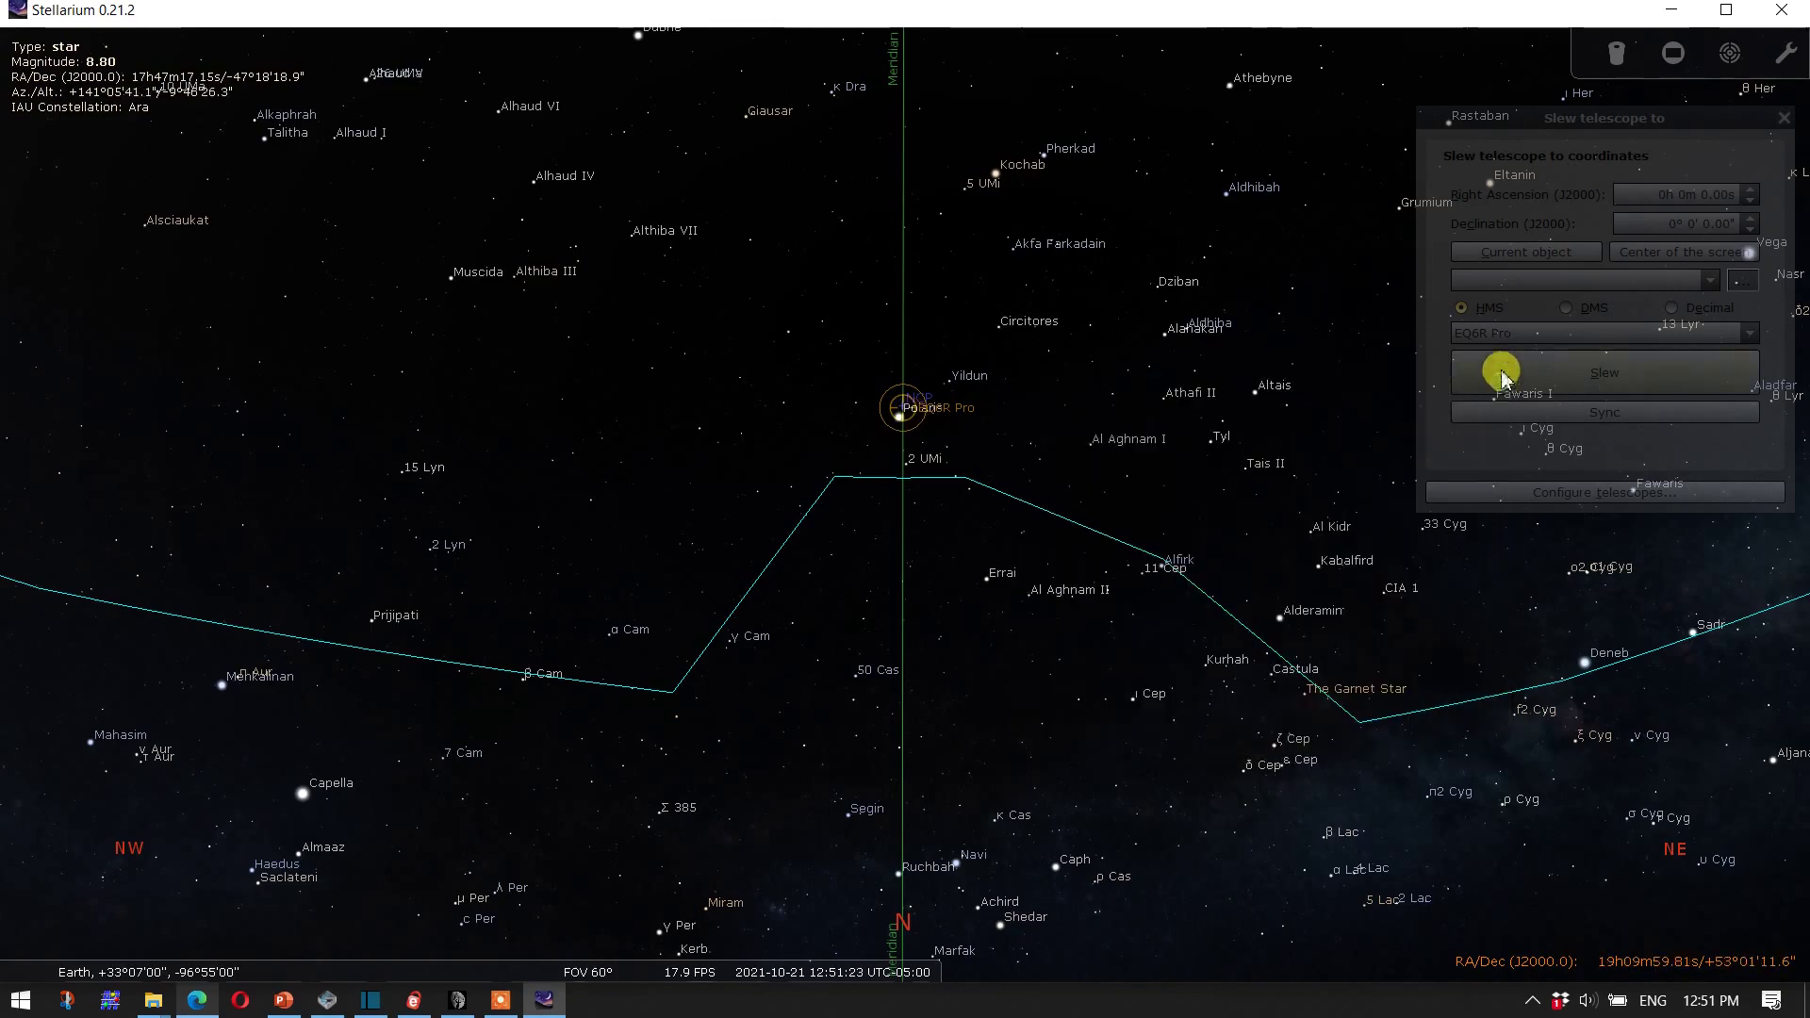
# Step: Select the star Muscida and use it as the current object for the EQ6R Pro slew coordinates
pyautogui.click(1692, 118)
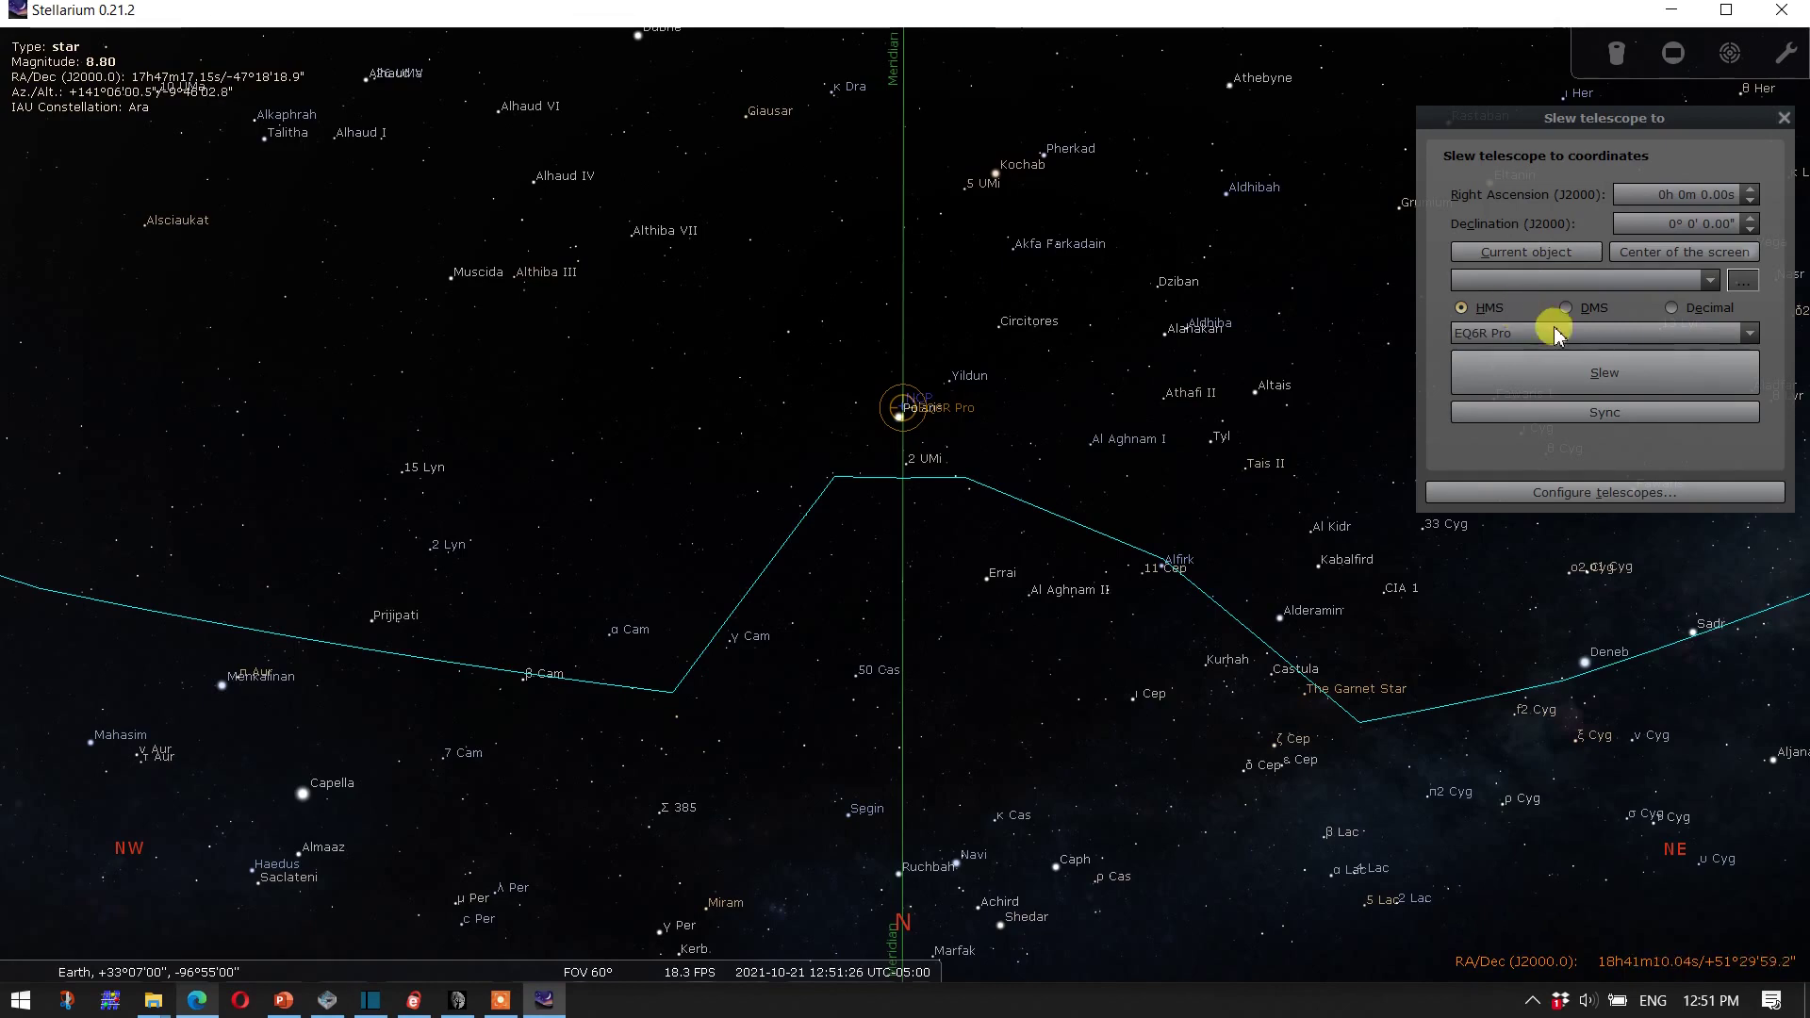
pyautogui.click(1503, 339)
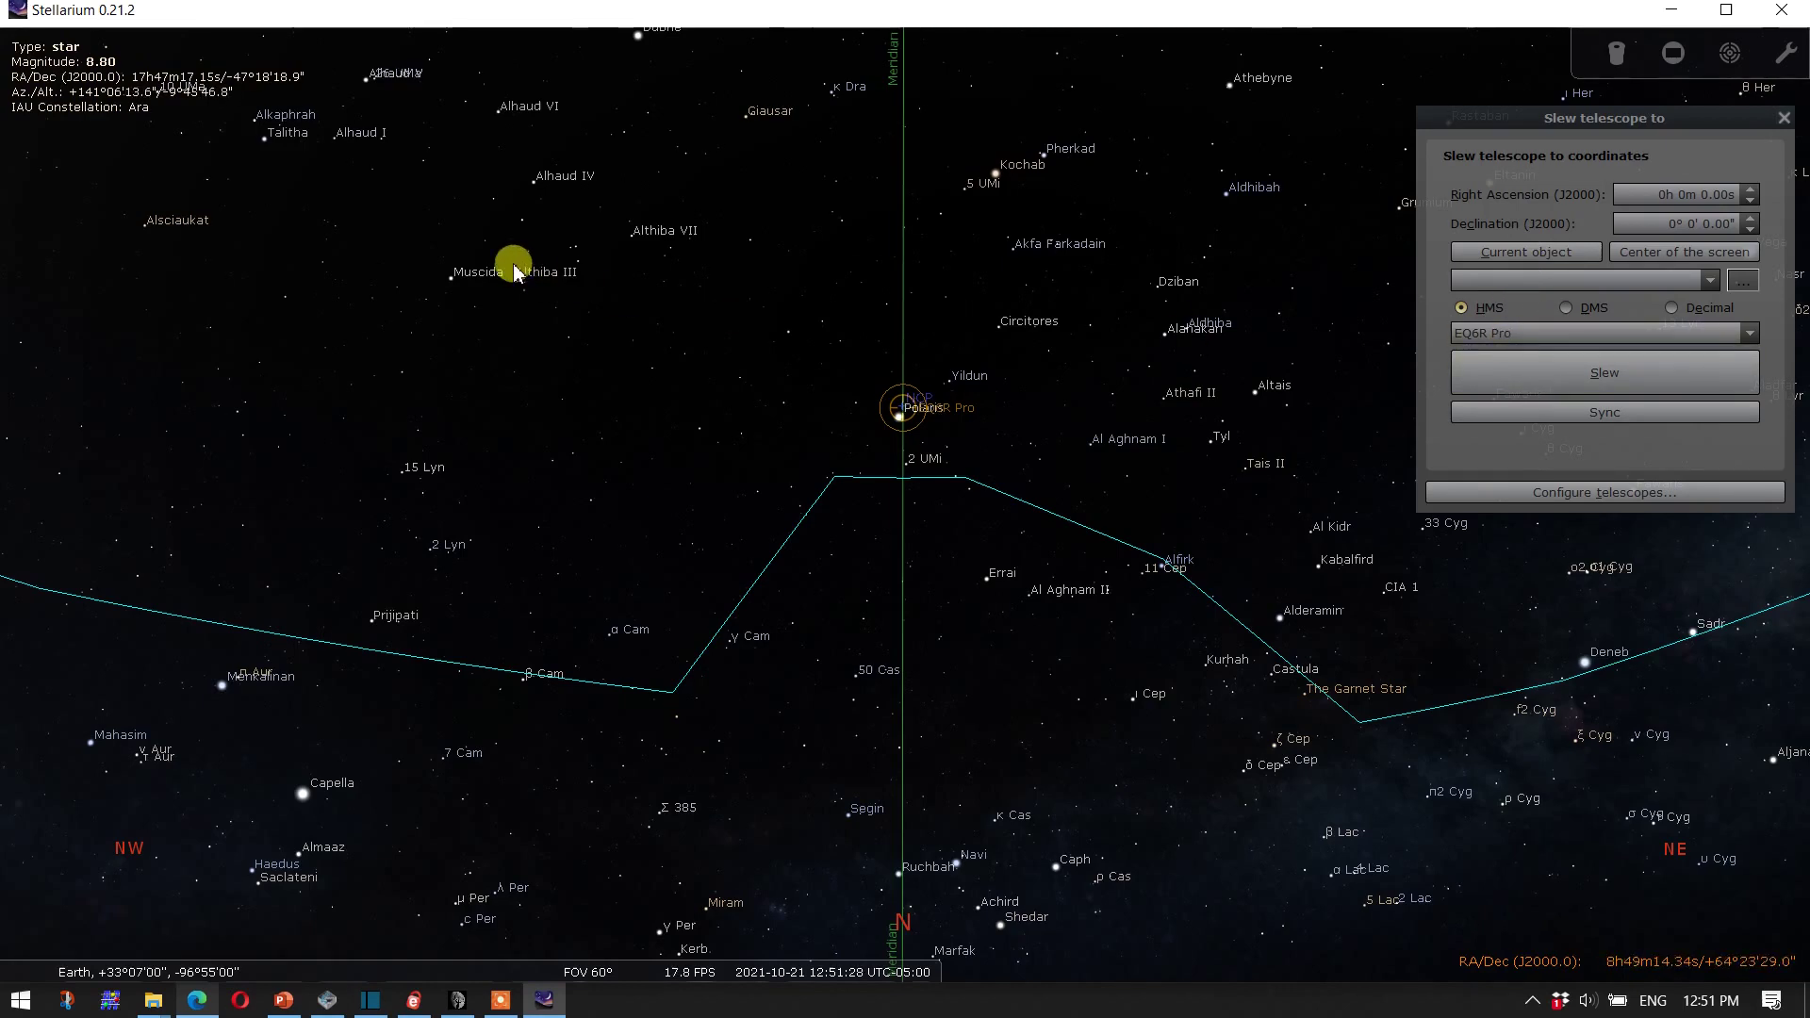
pyautogui.click(450, 279)
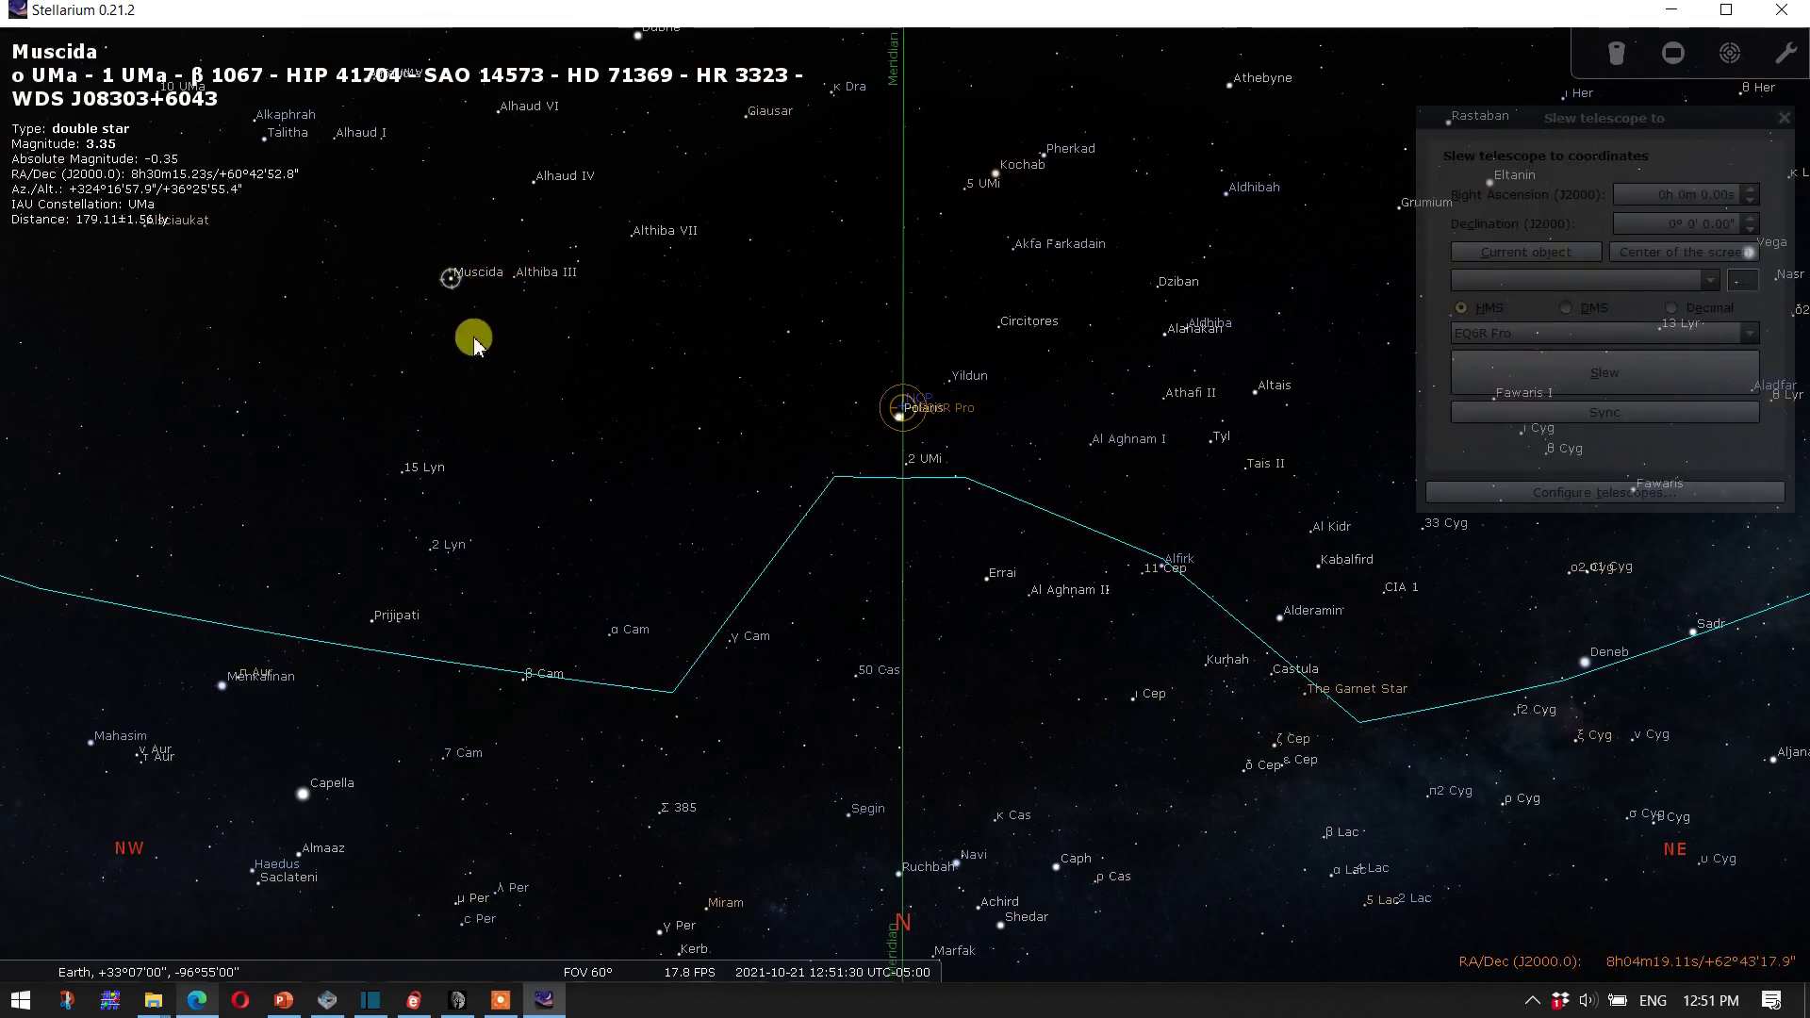
pyautogui.click(1555, 116)
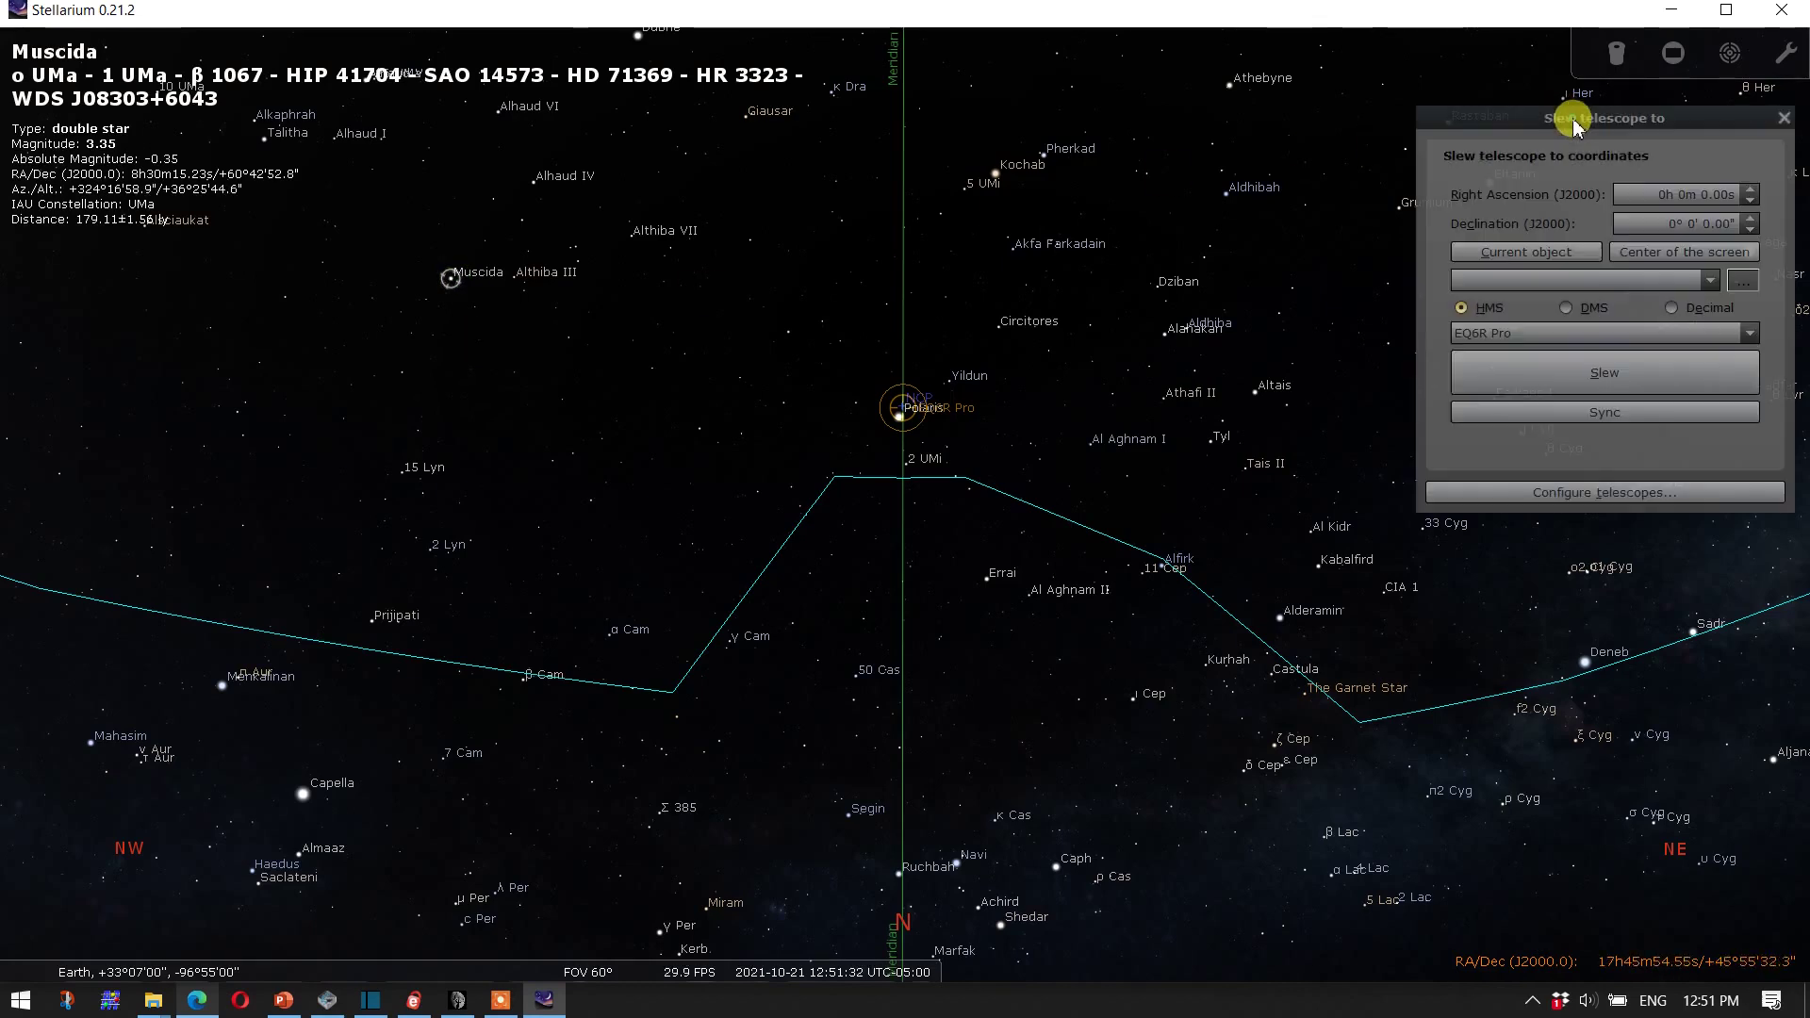
pyautogui.click(1568, 251)
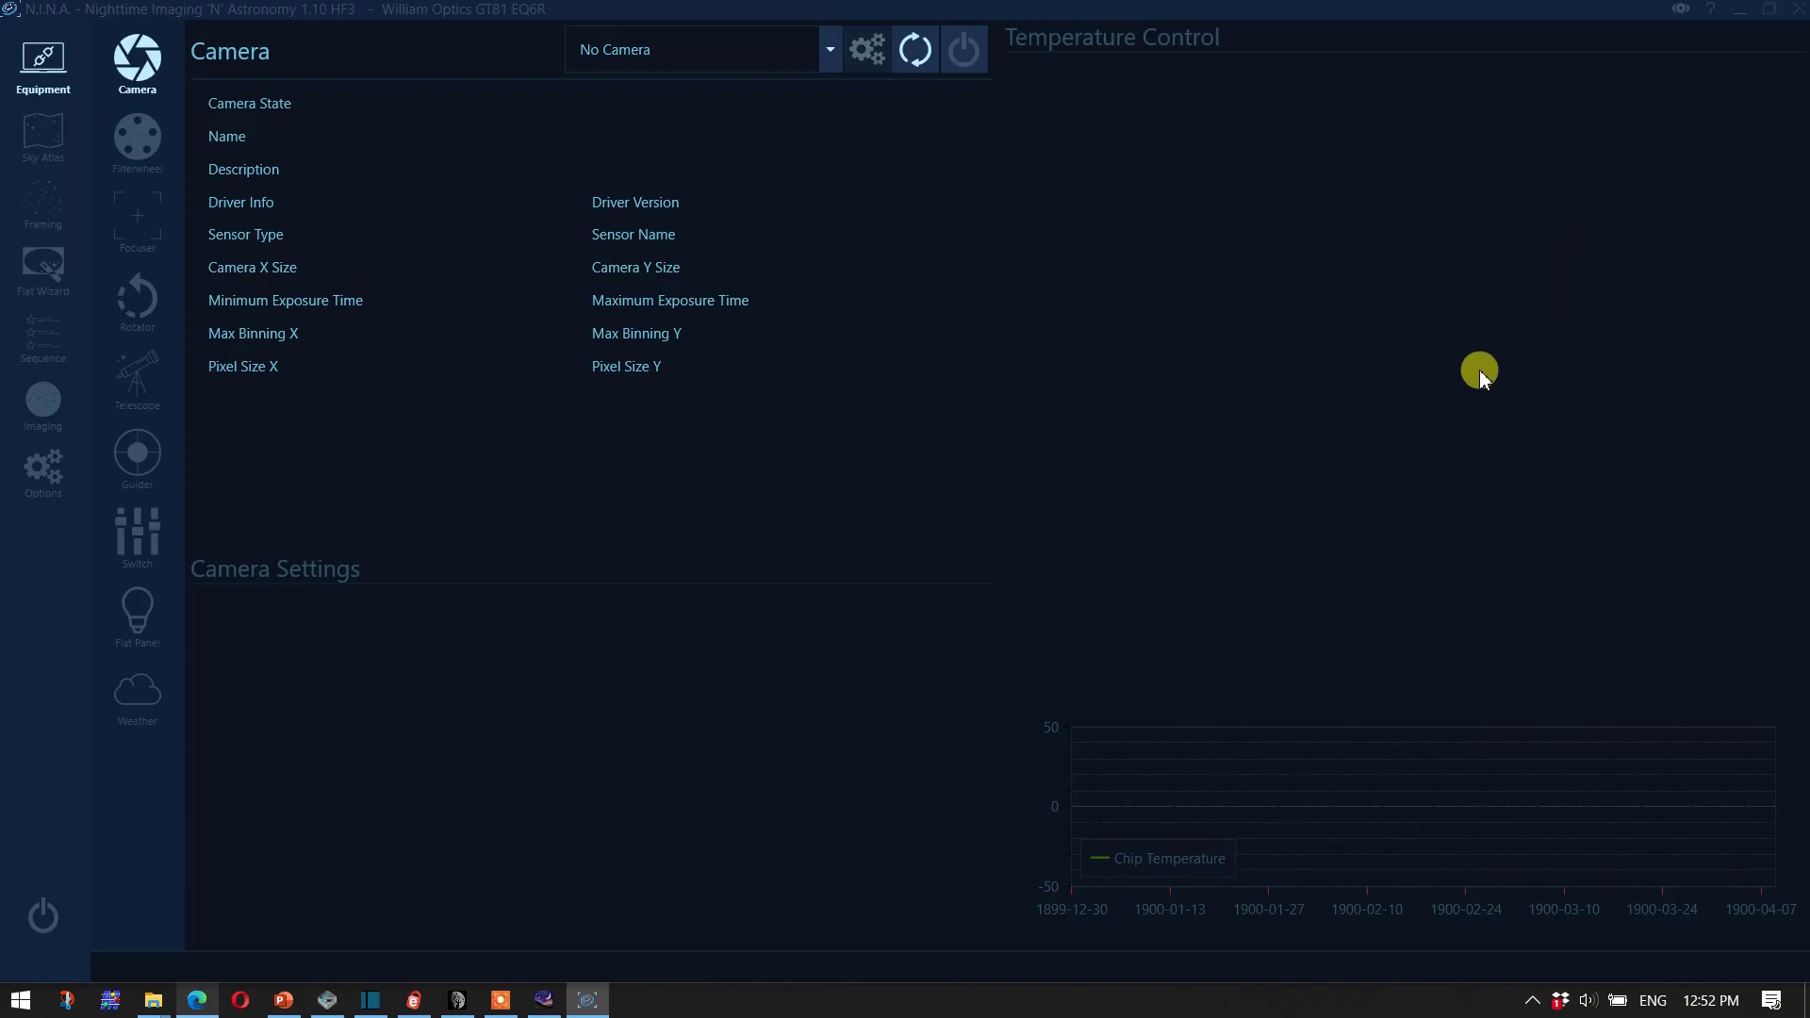
# Step: In N.I.N.A., examine the imaging options for meridian flip, image and sequence settings, and return to the equipment page
pyautogui.click(36, 473)
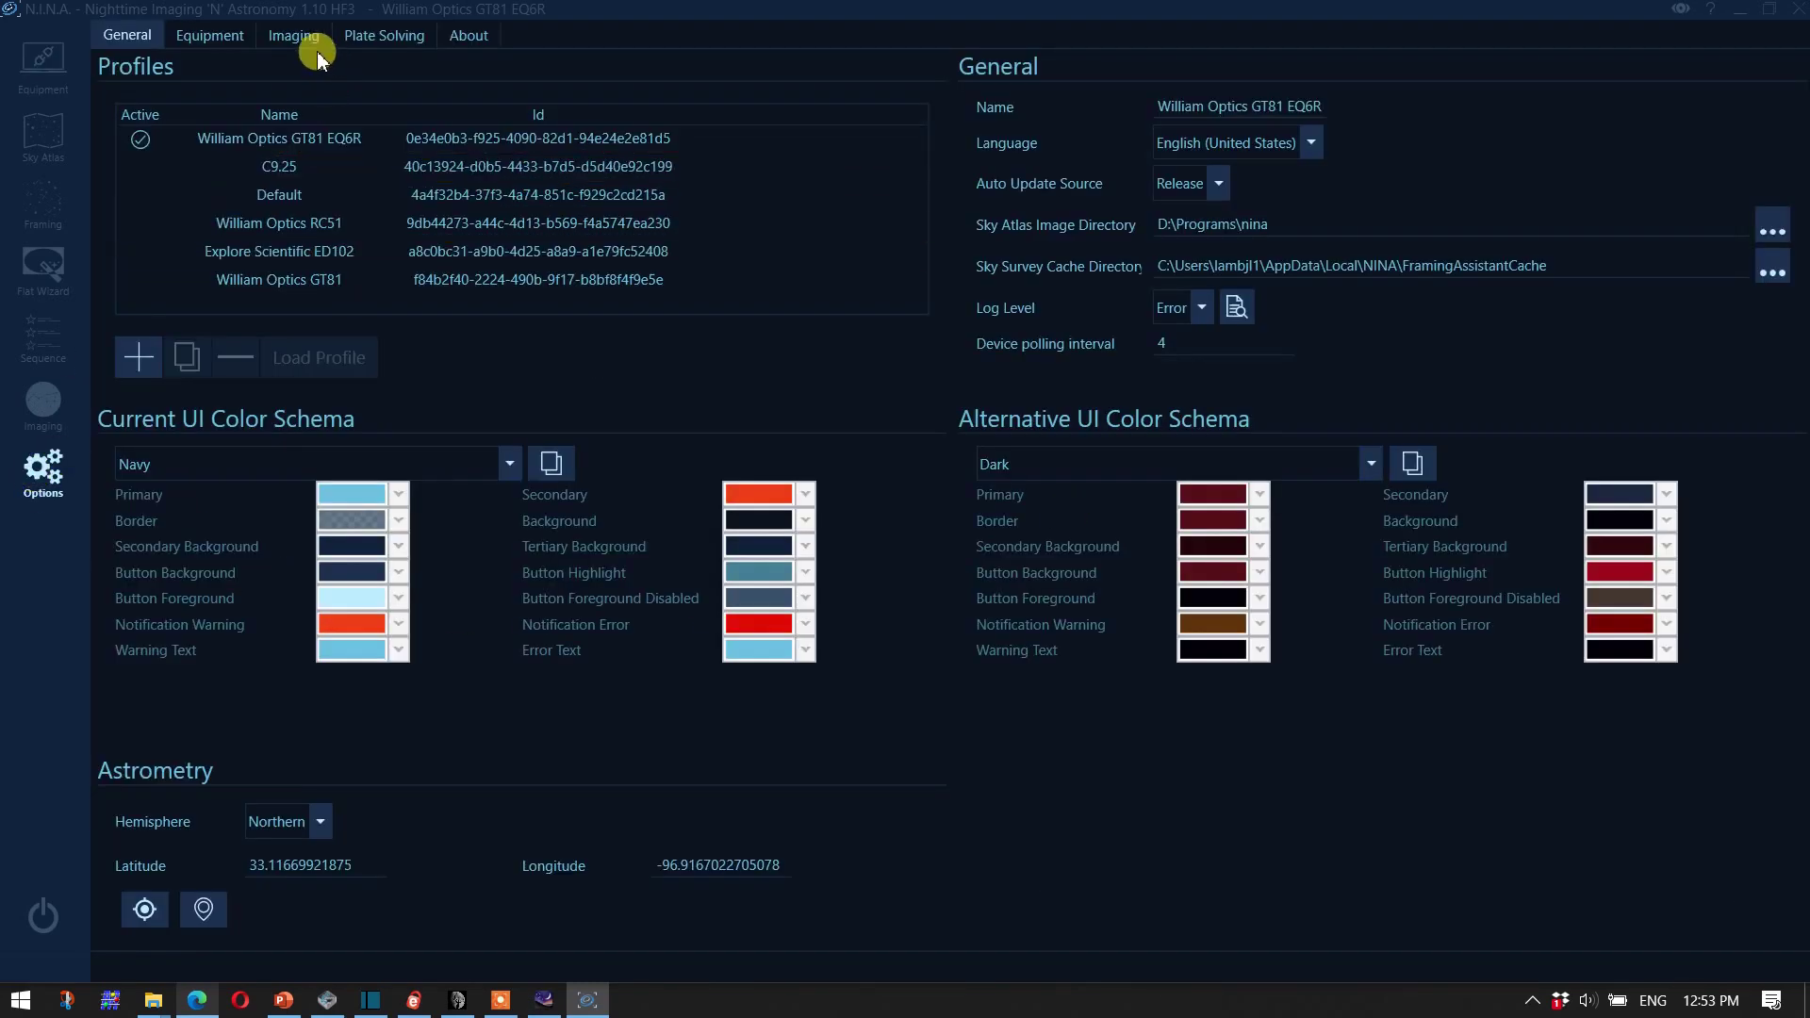
pyautogui.click(288, 39)
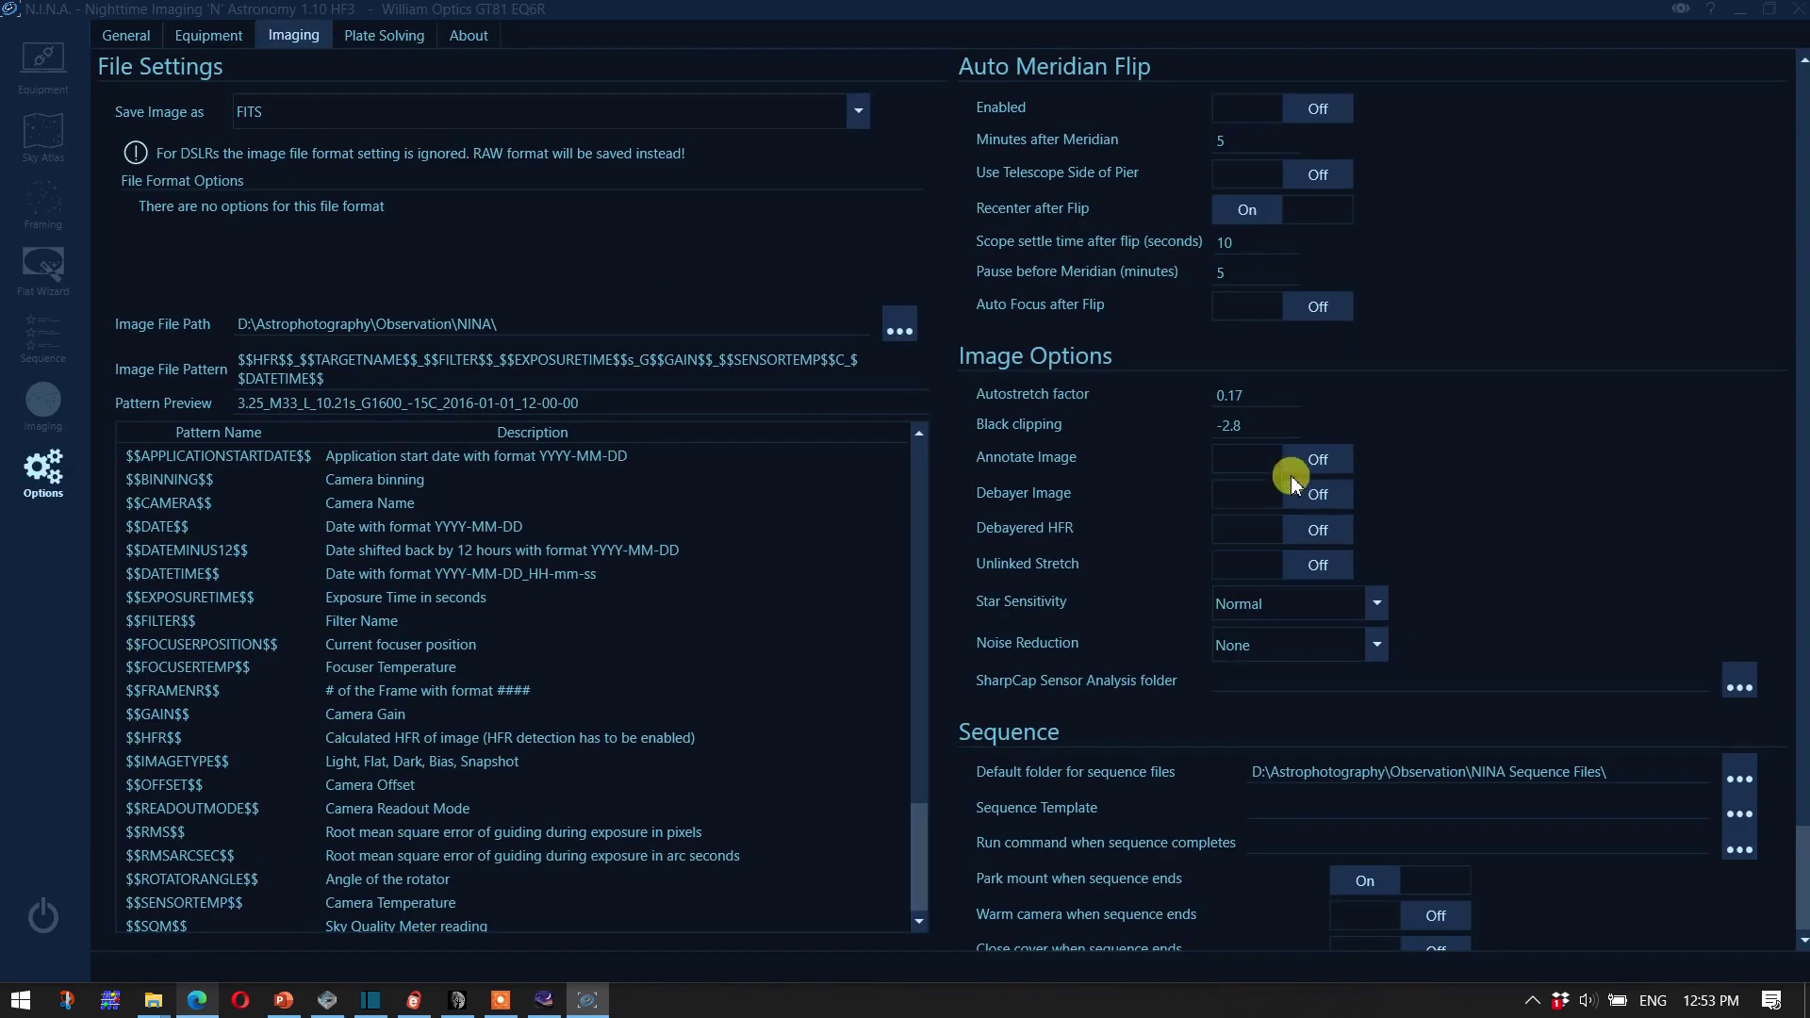
pyautogui.moveTo(1123, 521)
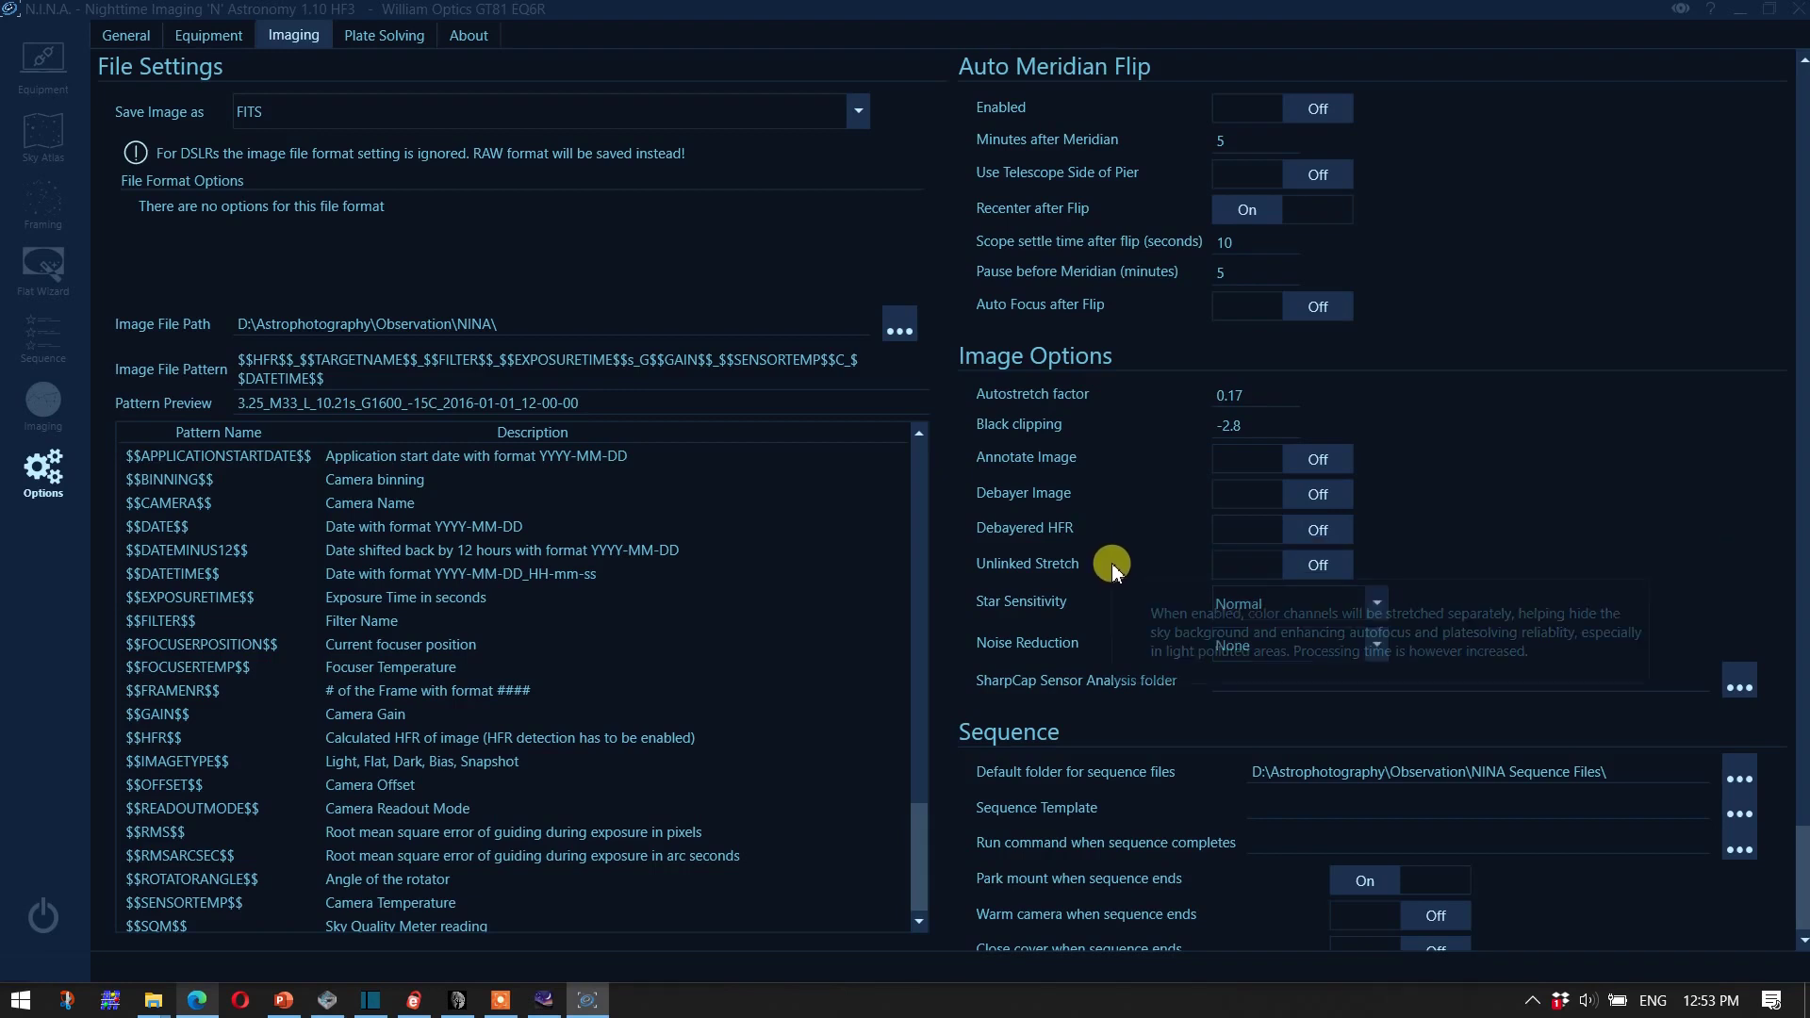
pyautogui.scroll(-3, 1112, 563)
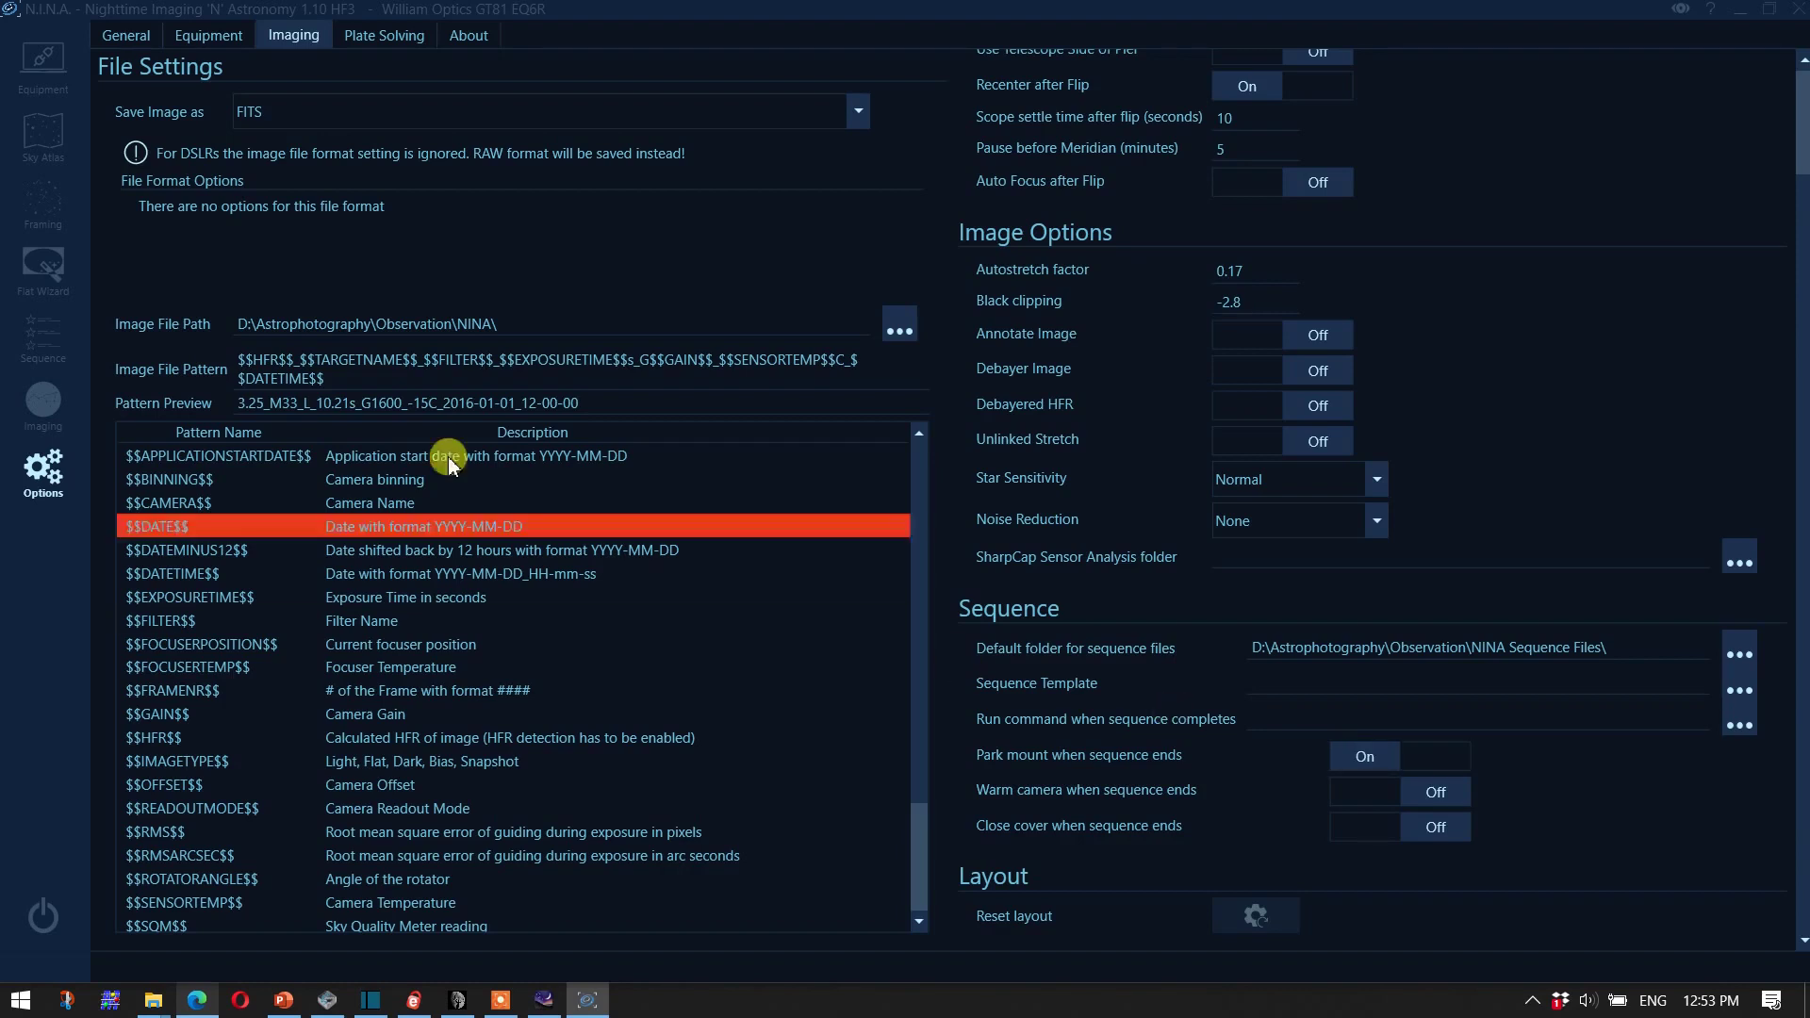
pyautogui.click(52, 75)
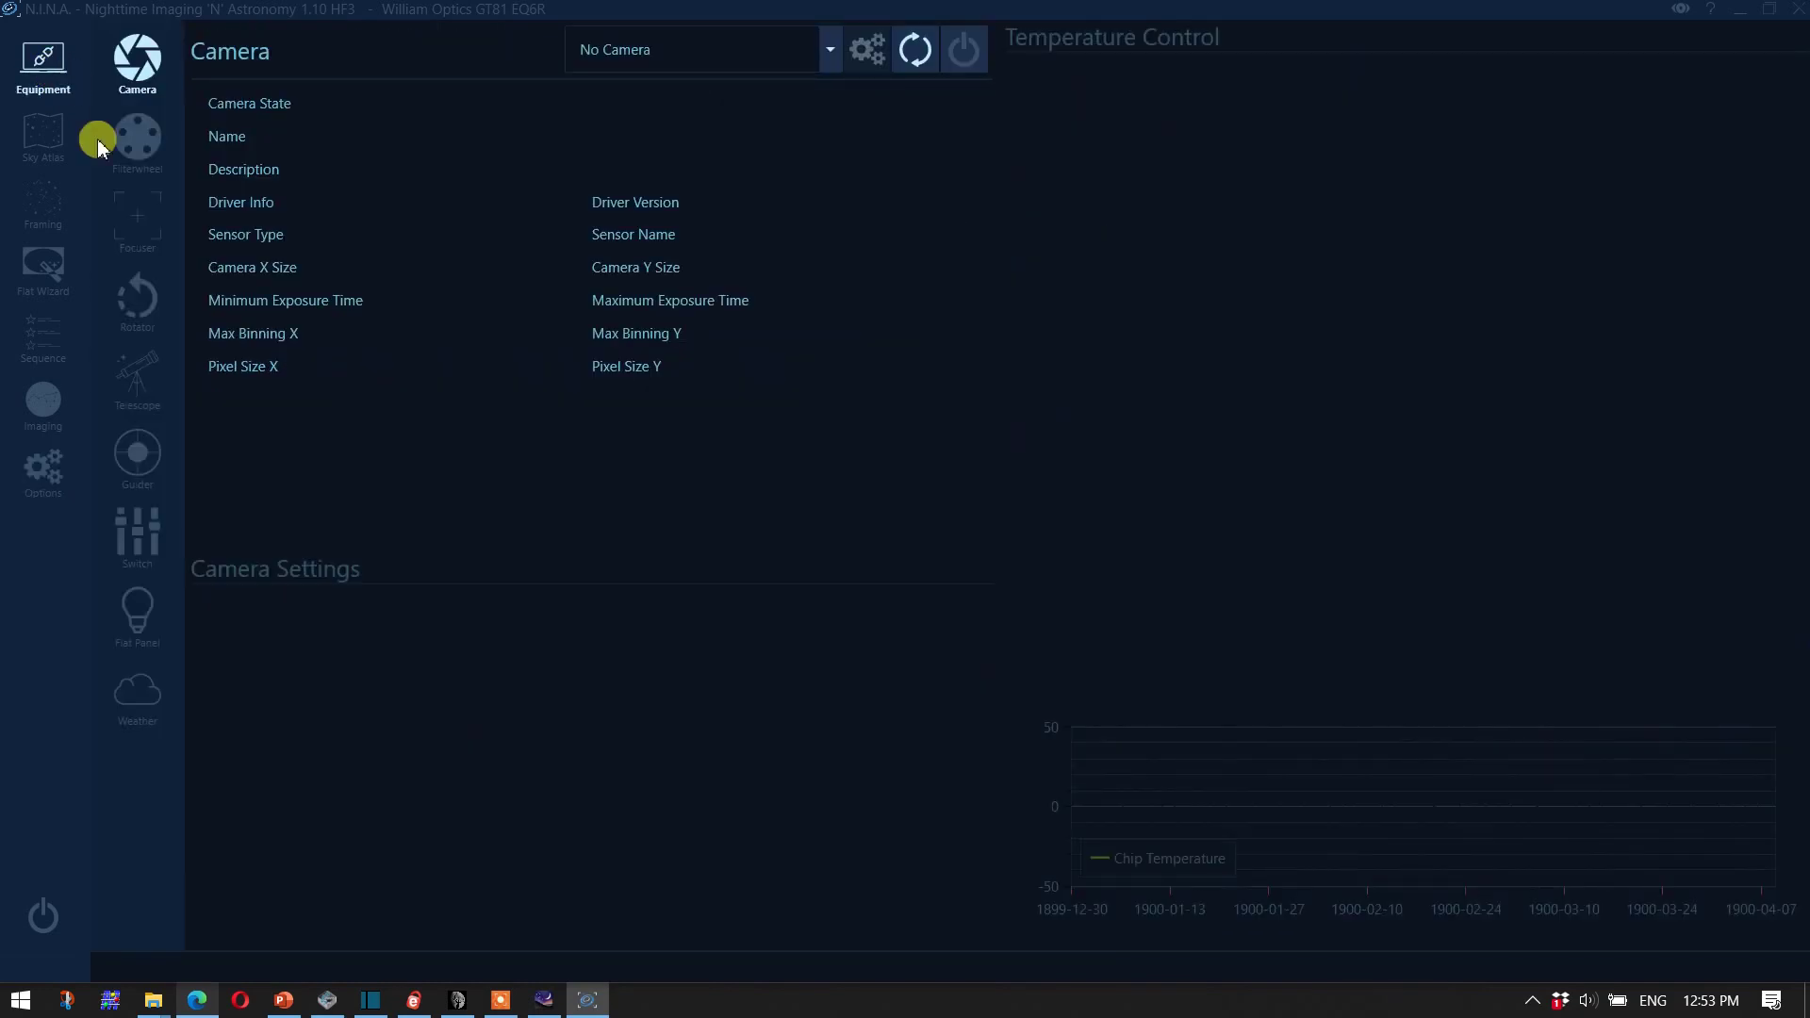
# Step: Connect the ASCOM GS Sky Telescope as the telescope equipment and set the mount's current position as its park position
pyautogui.click(157, 377)
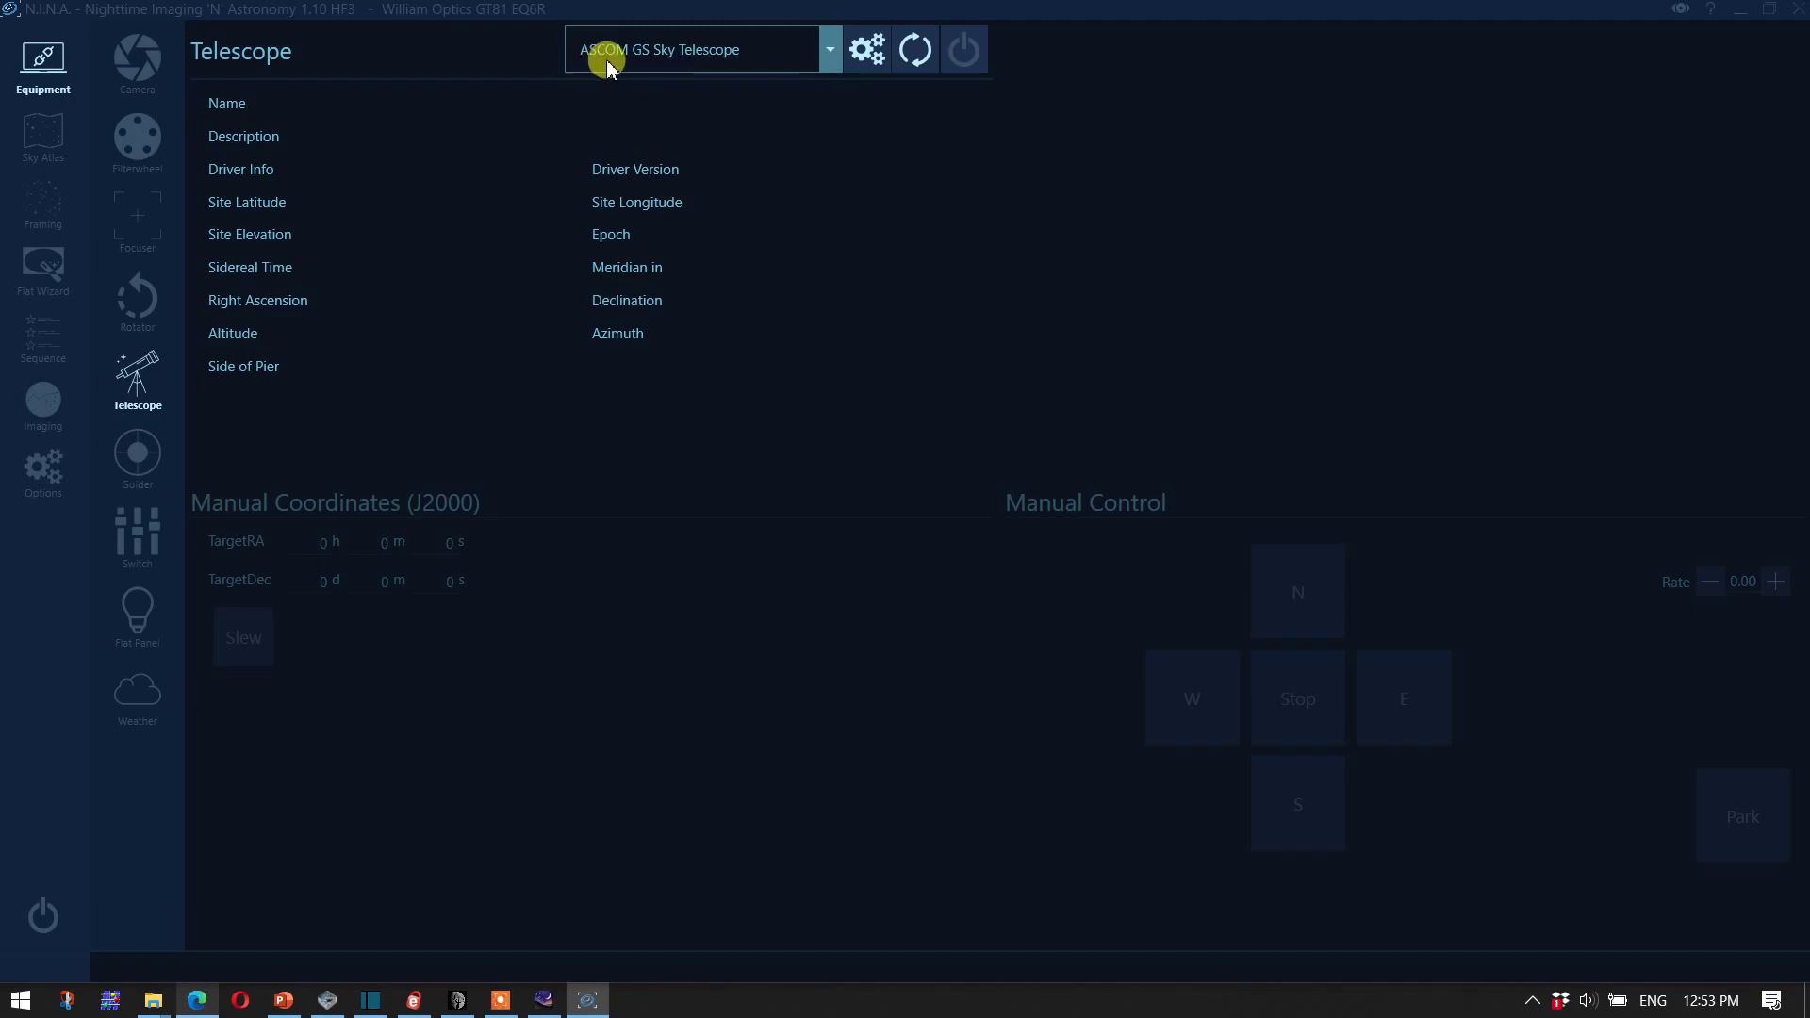
pyautogui.click(835, 49)
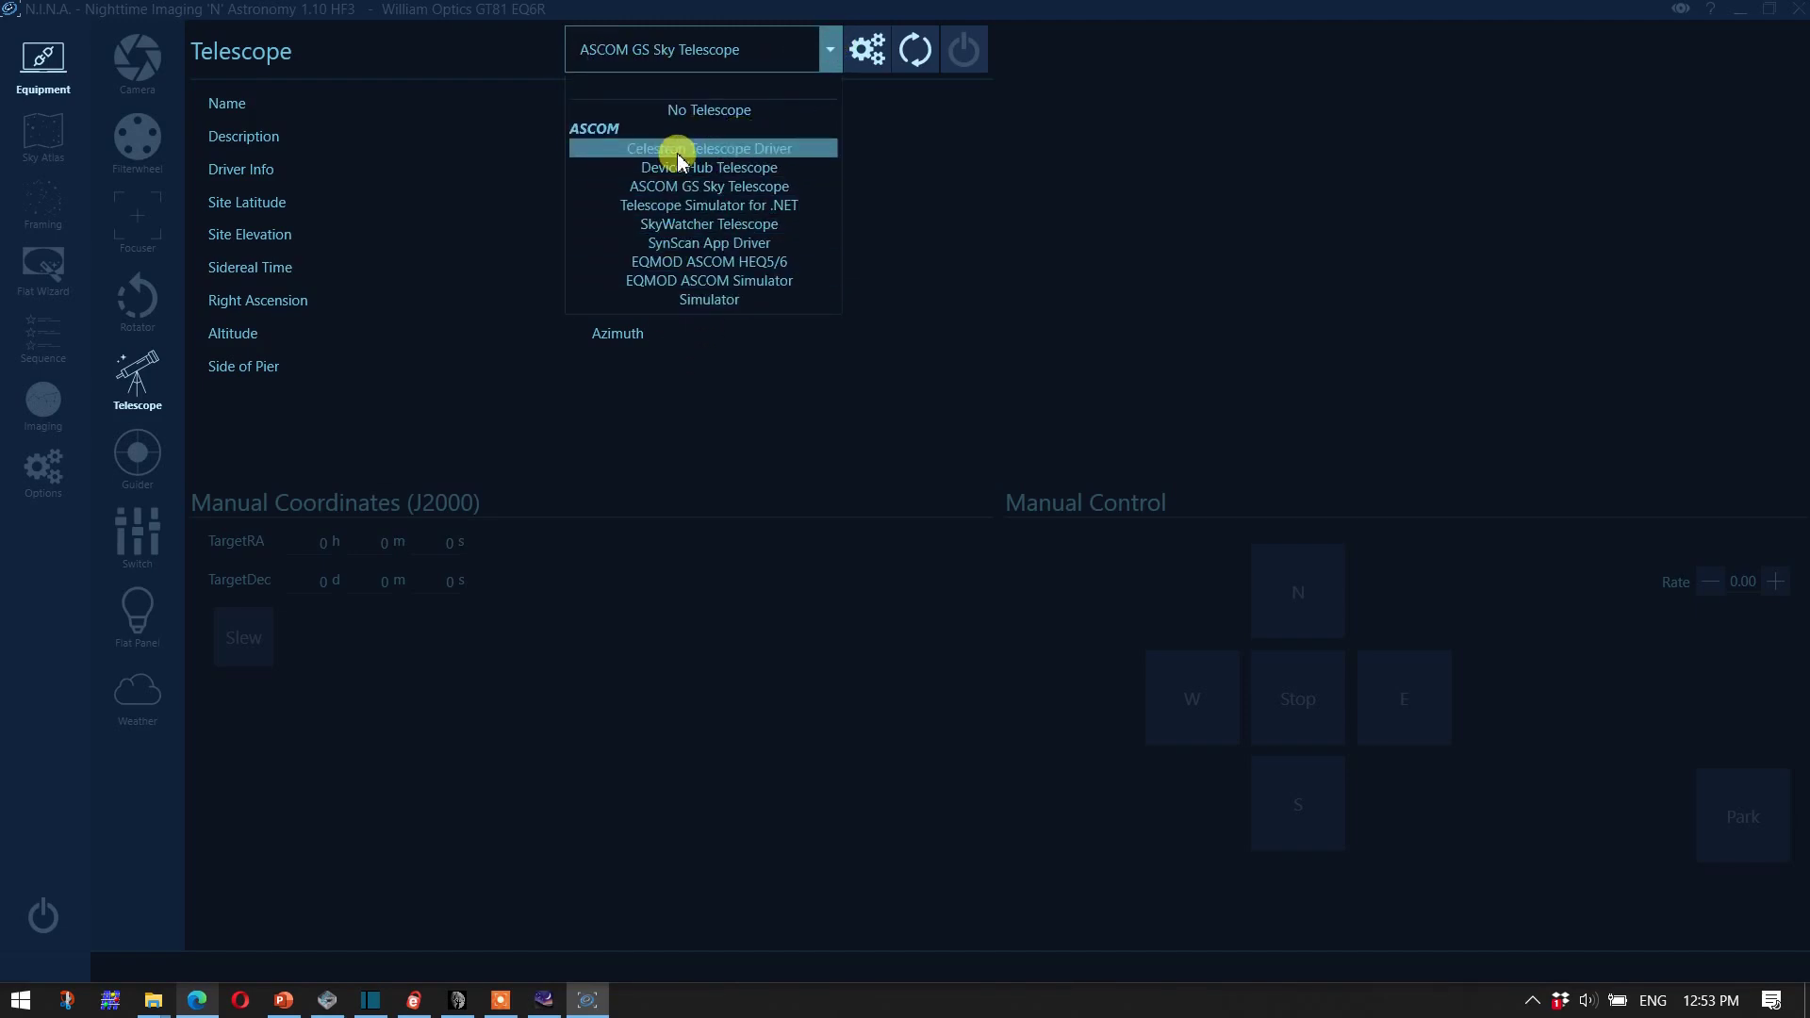
pyautogui.click(682, 187)
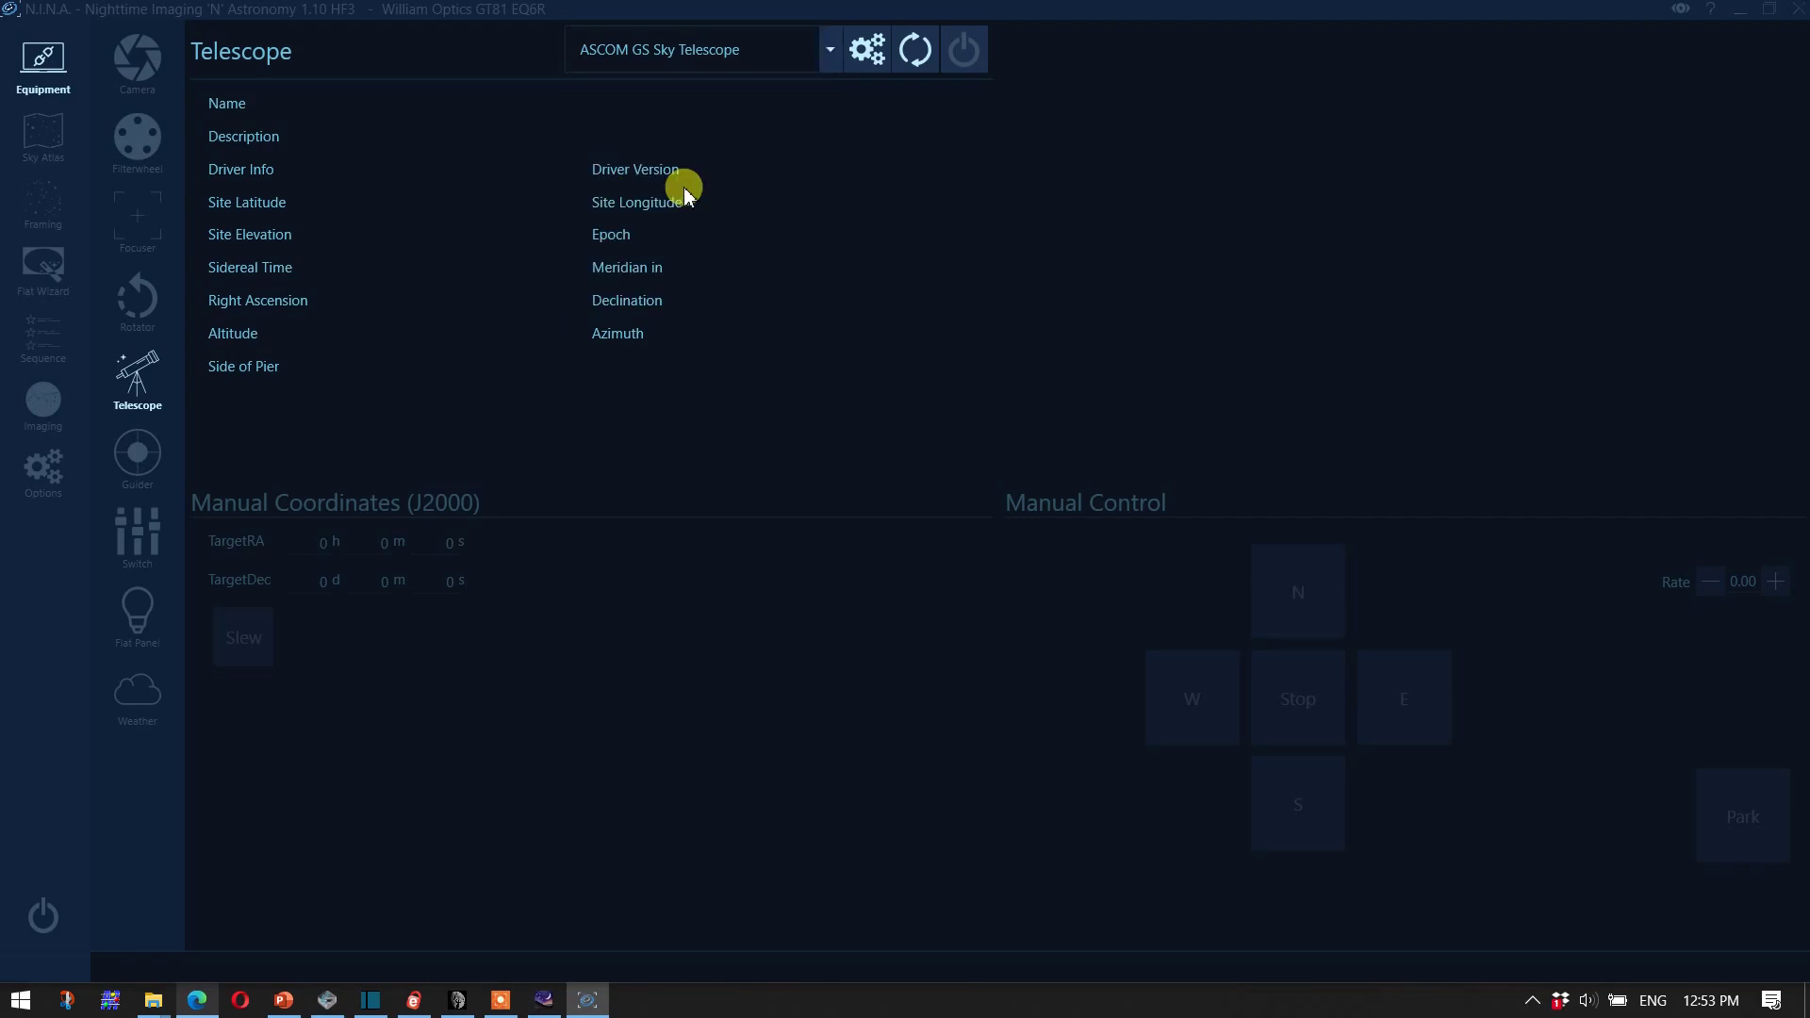
pyautogui.click(957, 37)
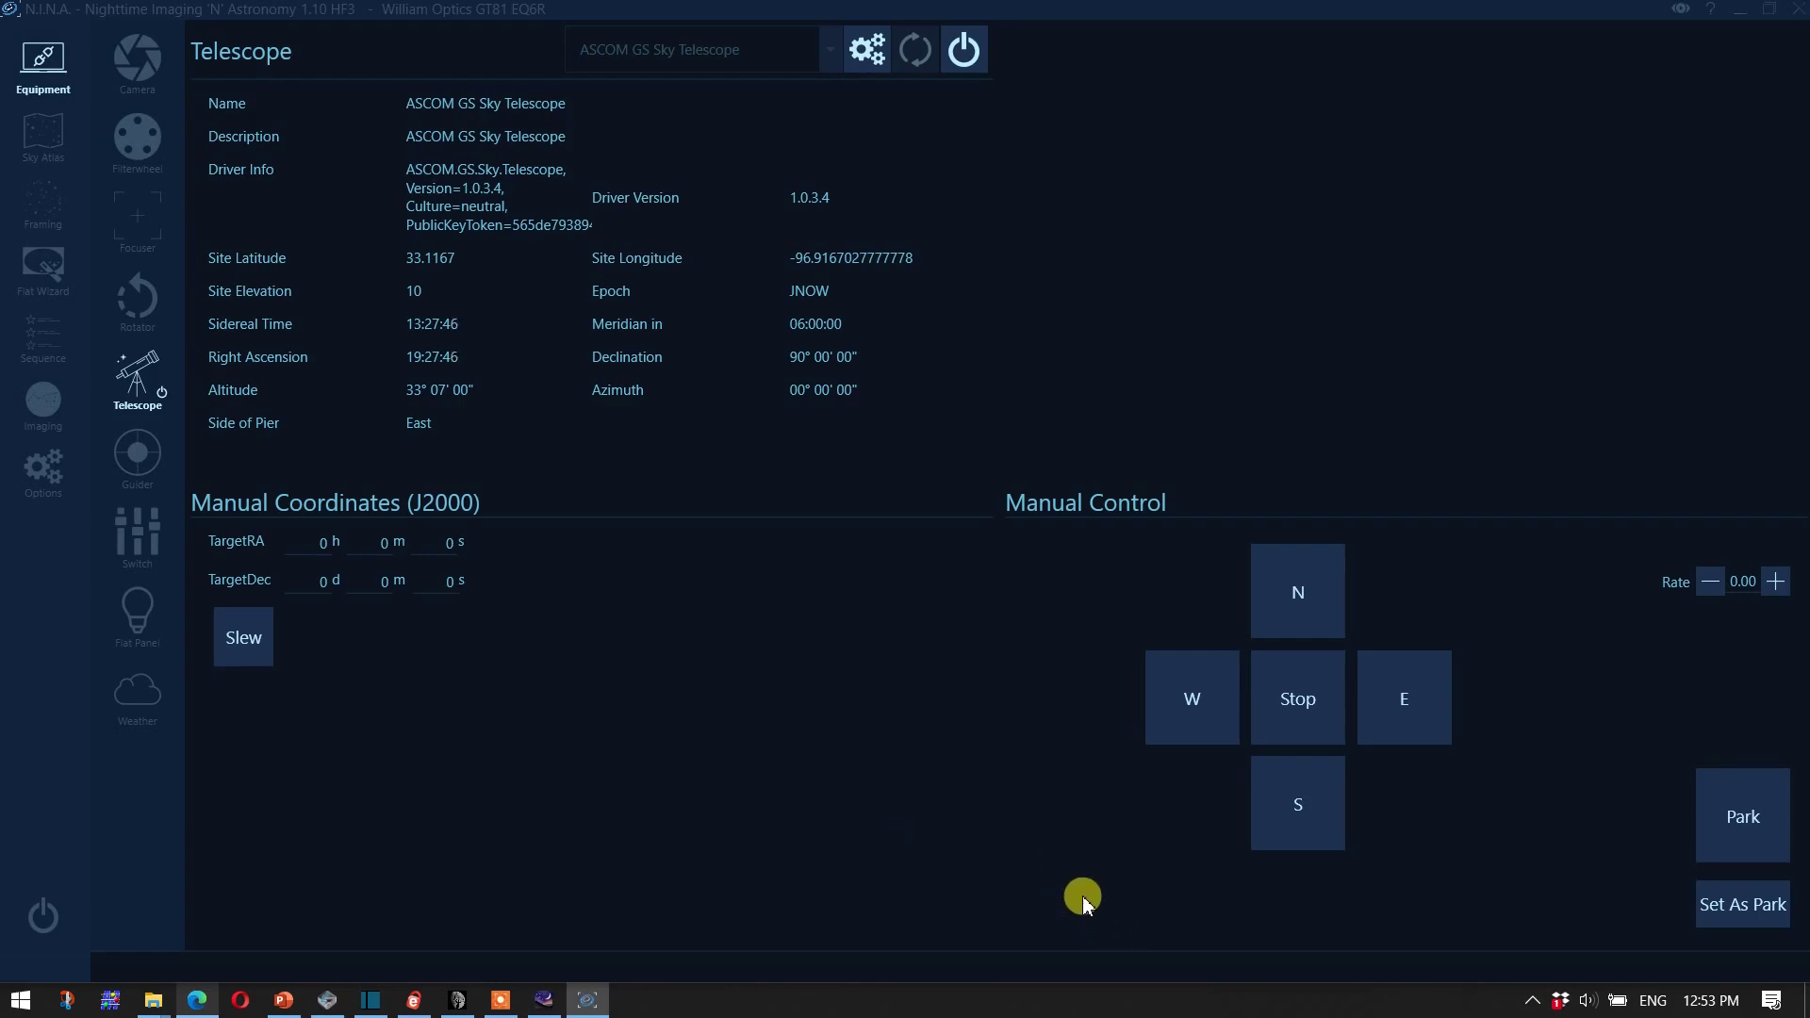
pyautogui.click(1740, 914)
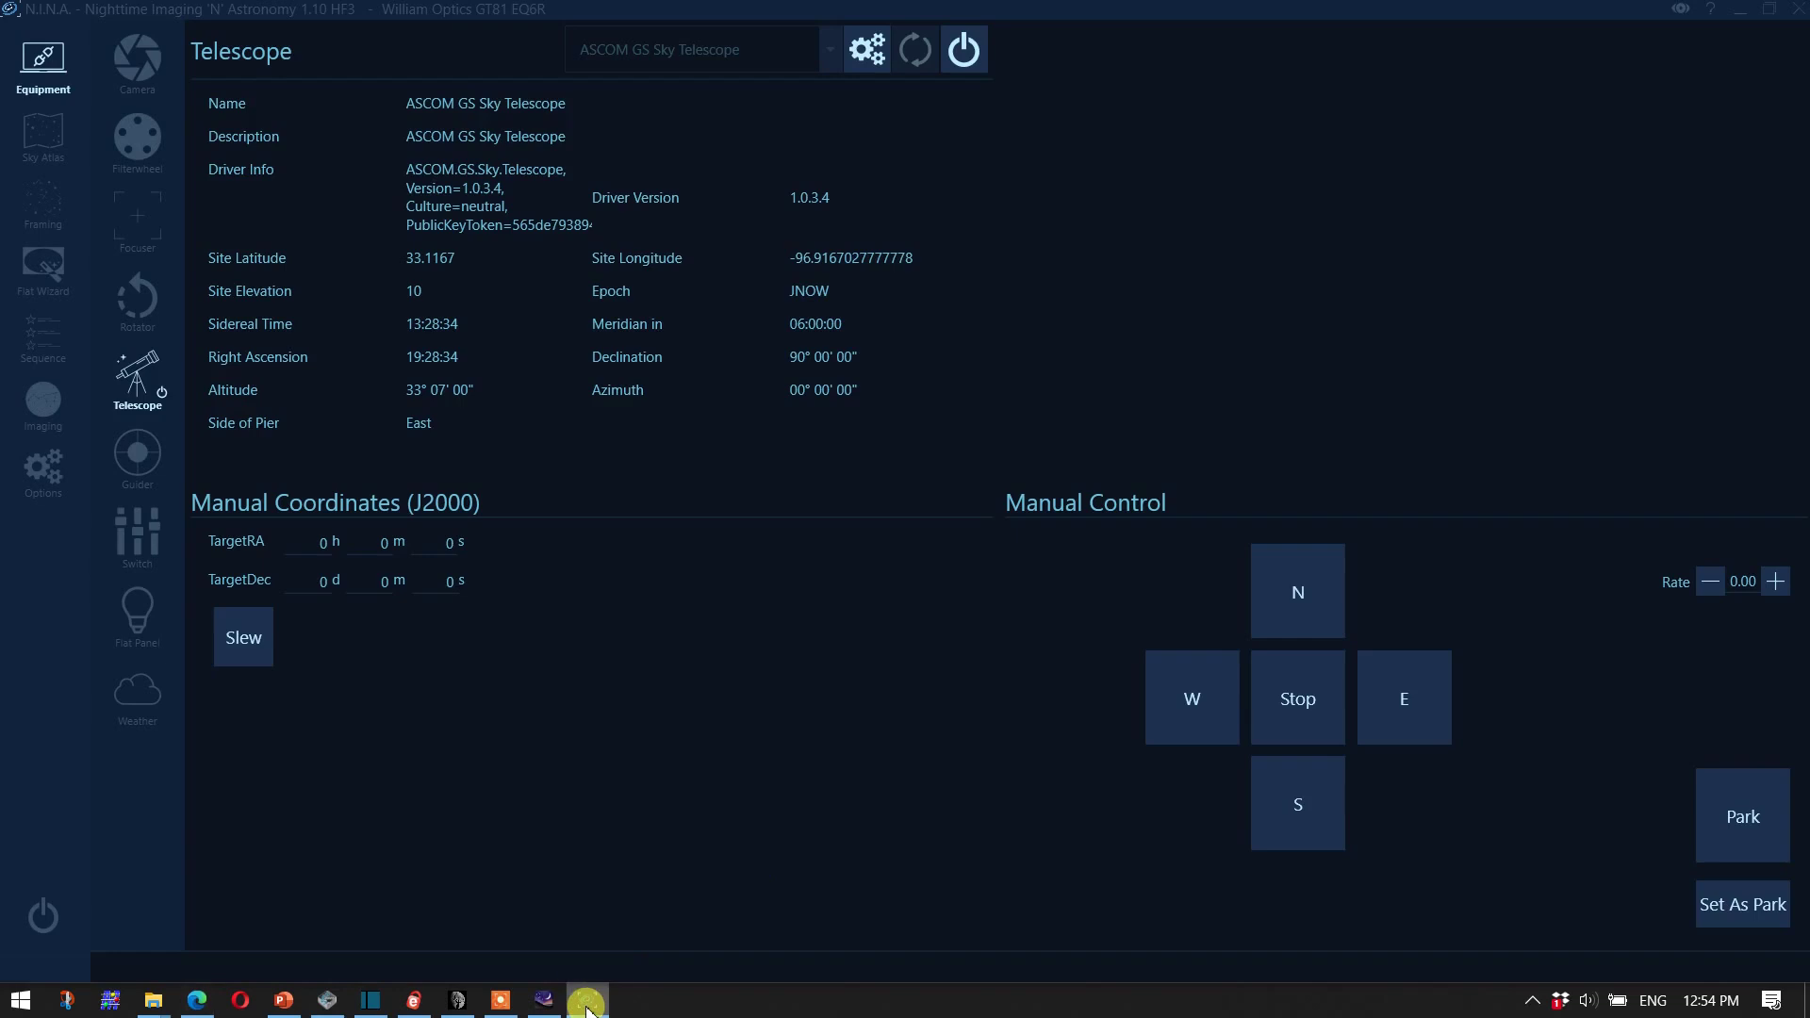
# Step: Select Muscida in Stellarium, import its coordinates into the N.I.N.A. framing assistant, and fit the sky image to the view
pyautogui.click(545, 999)
pyautogui.click(447, 284)
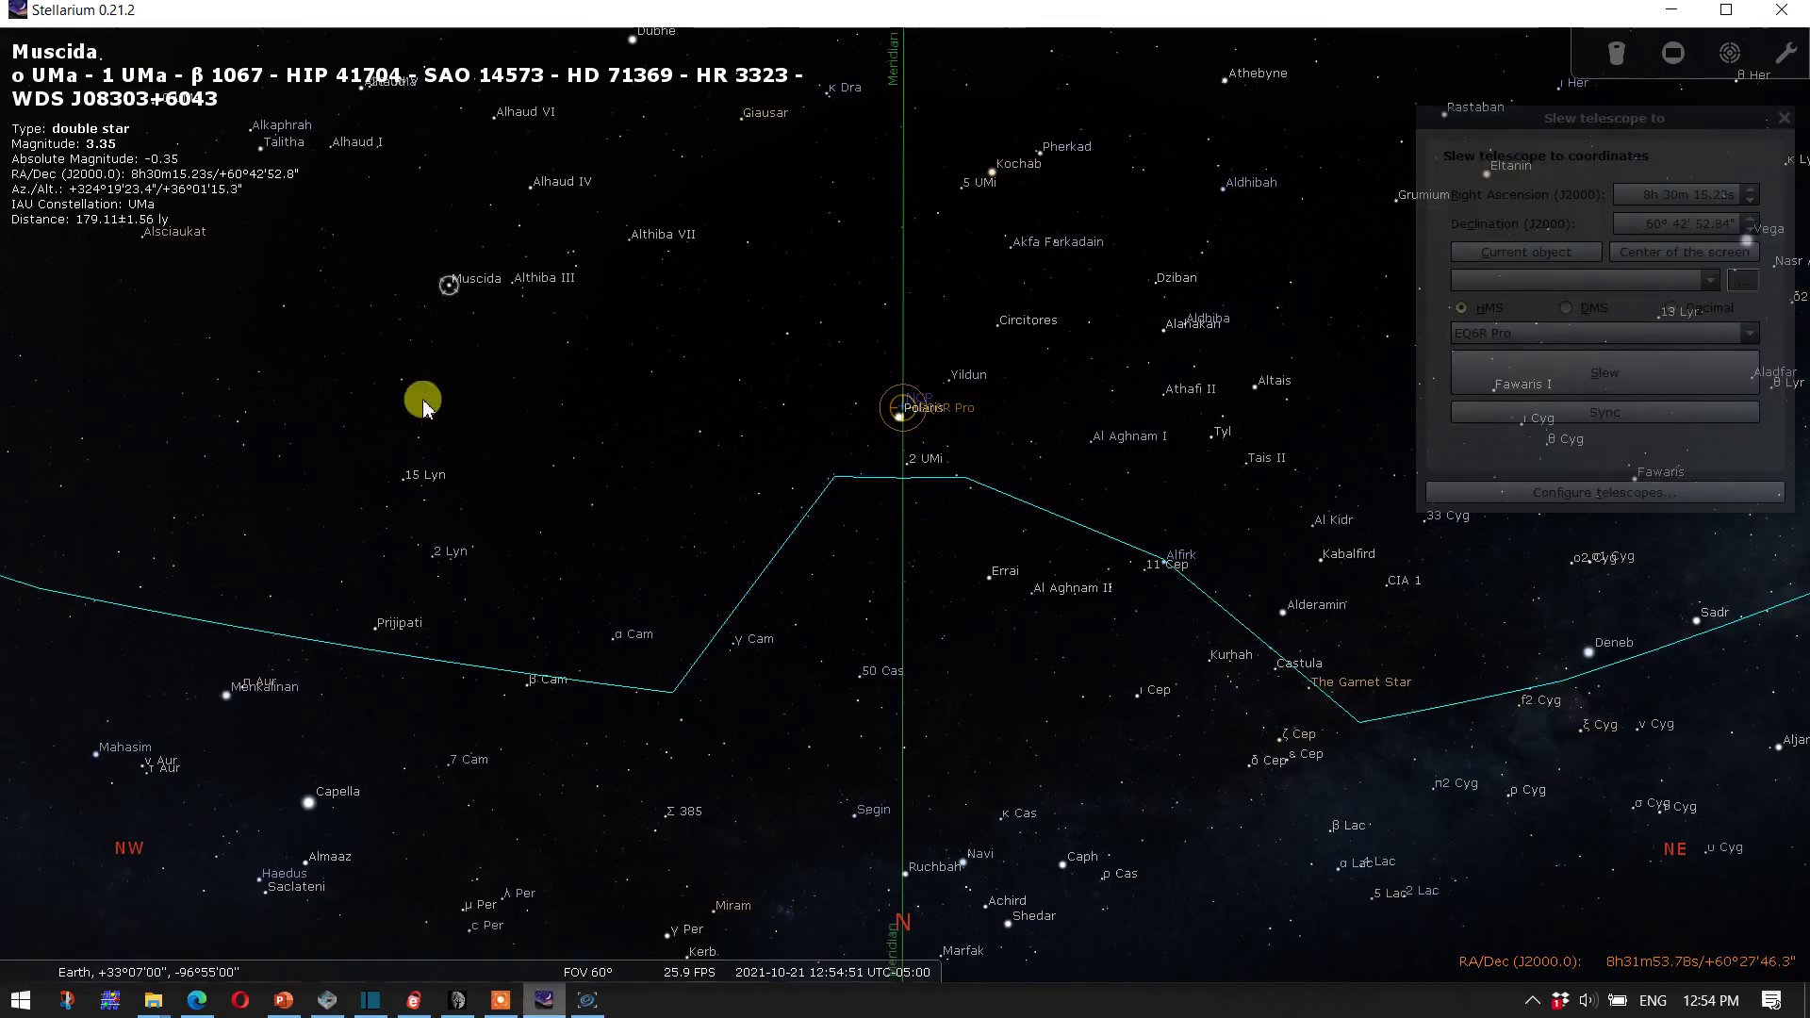
pyautogui.click(588, 1001)
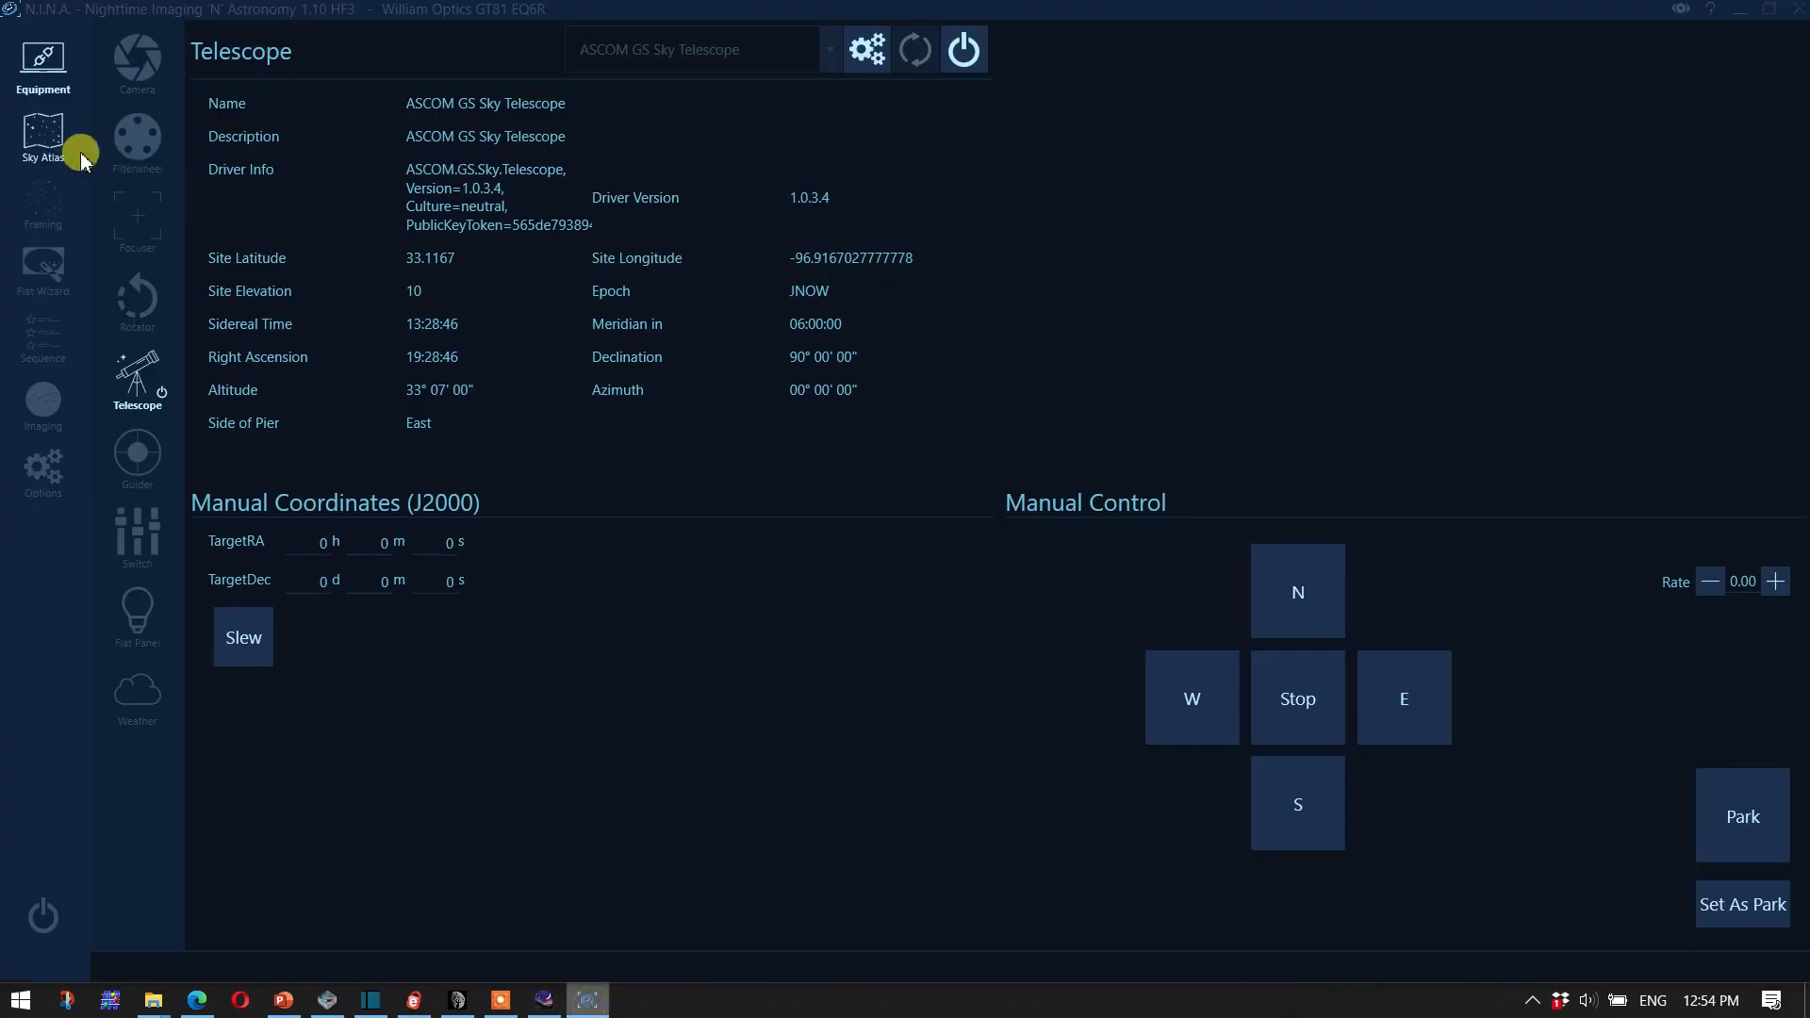
pyautogui.click(52, 195)
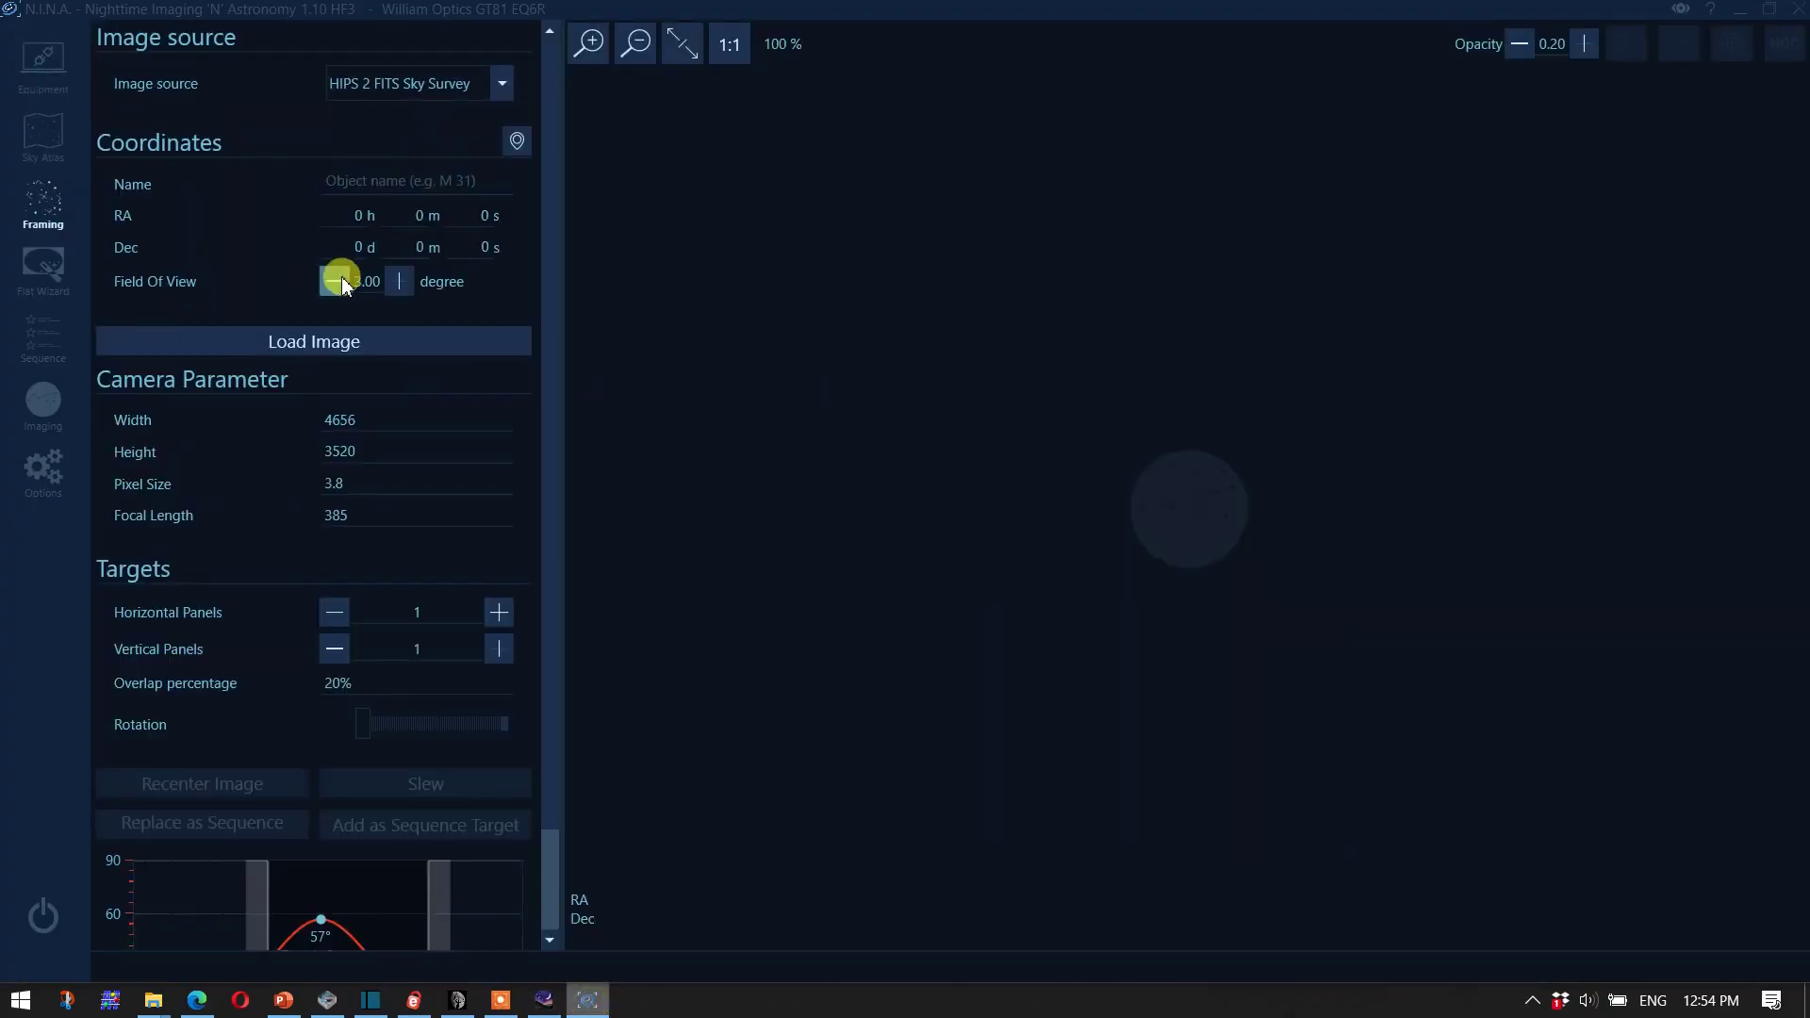
pyautogui.click(517, 143)
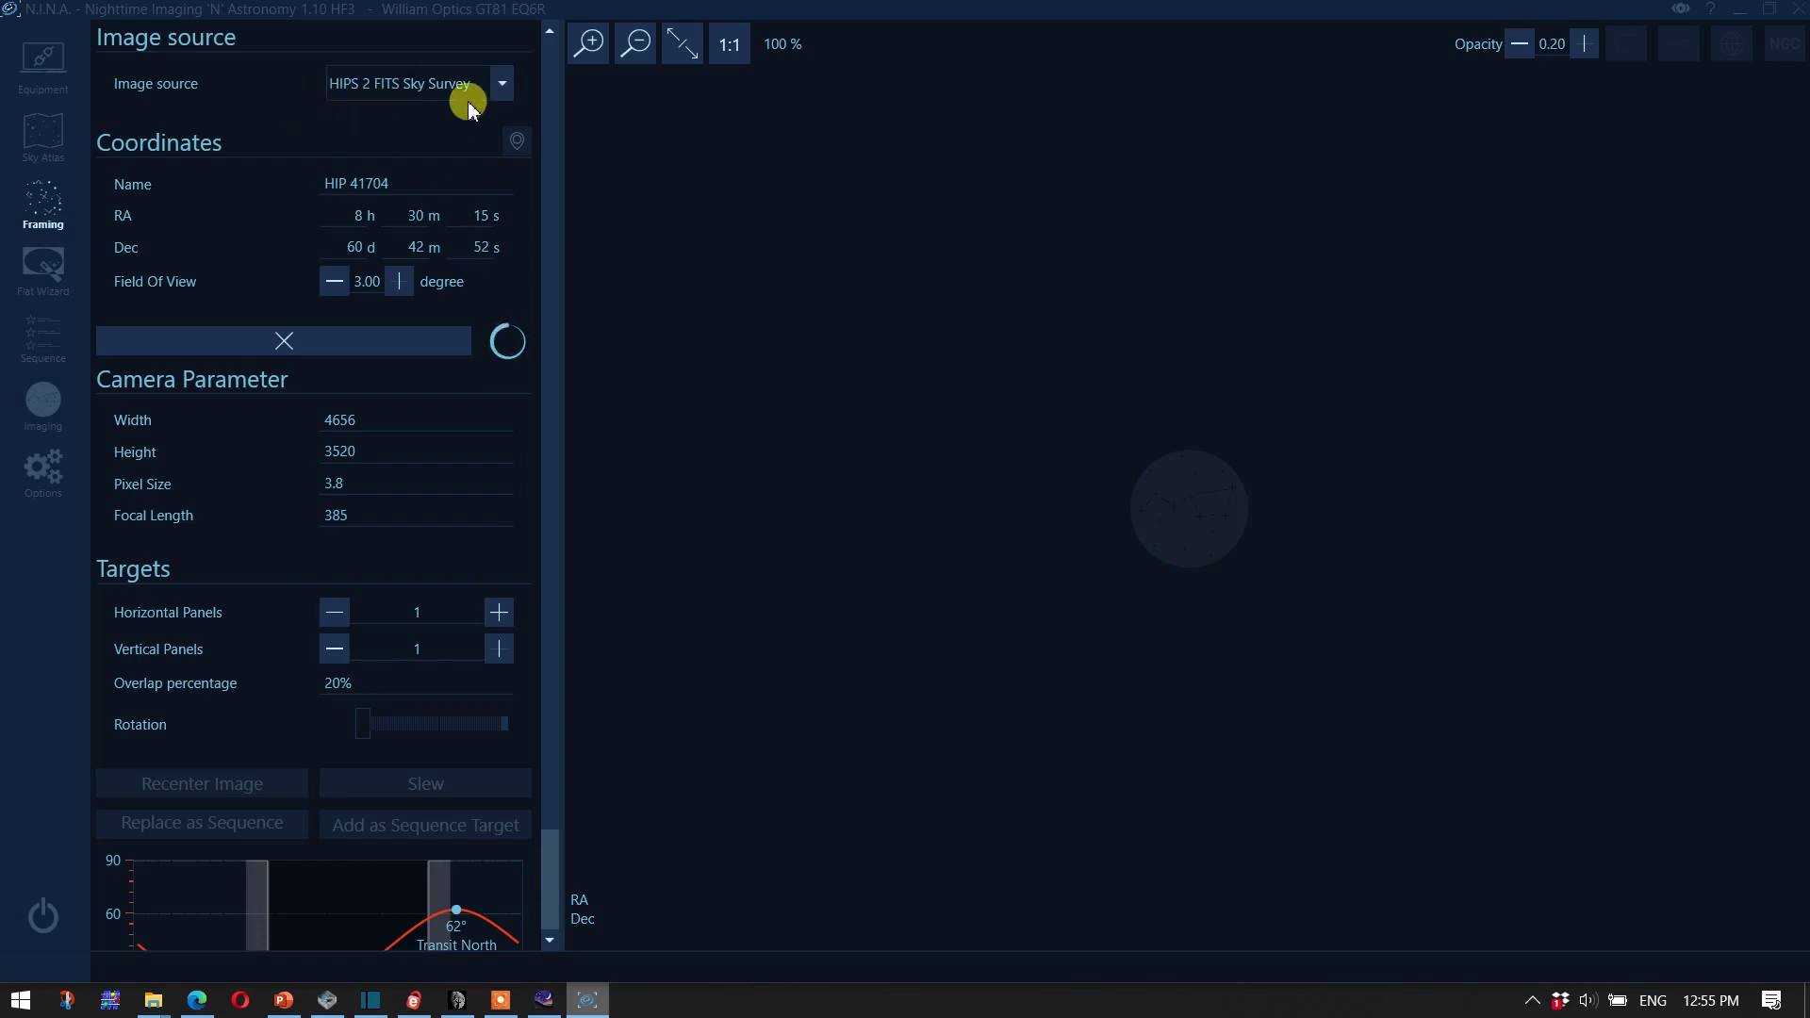
pyautogui.click(682, 44)
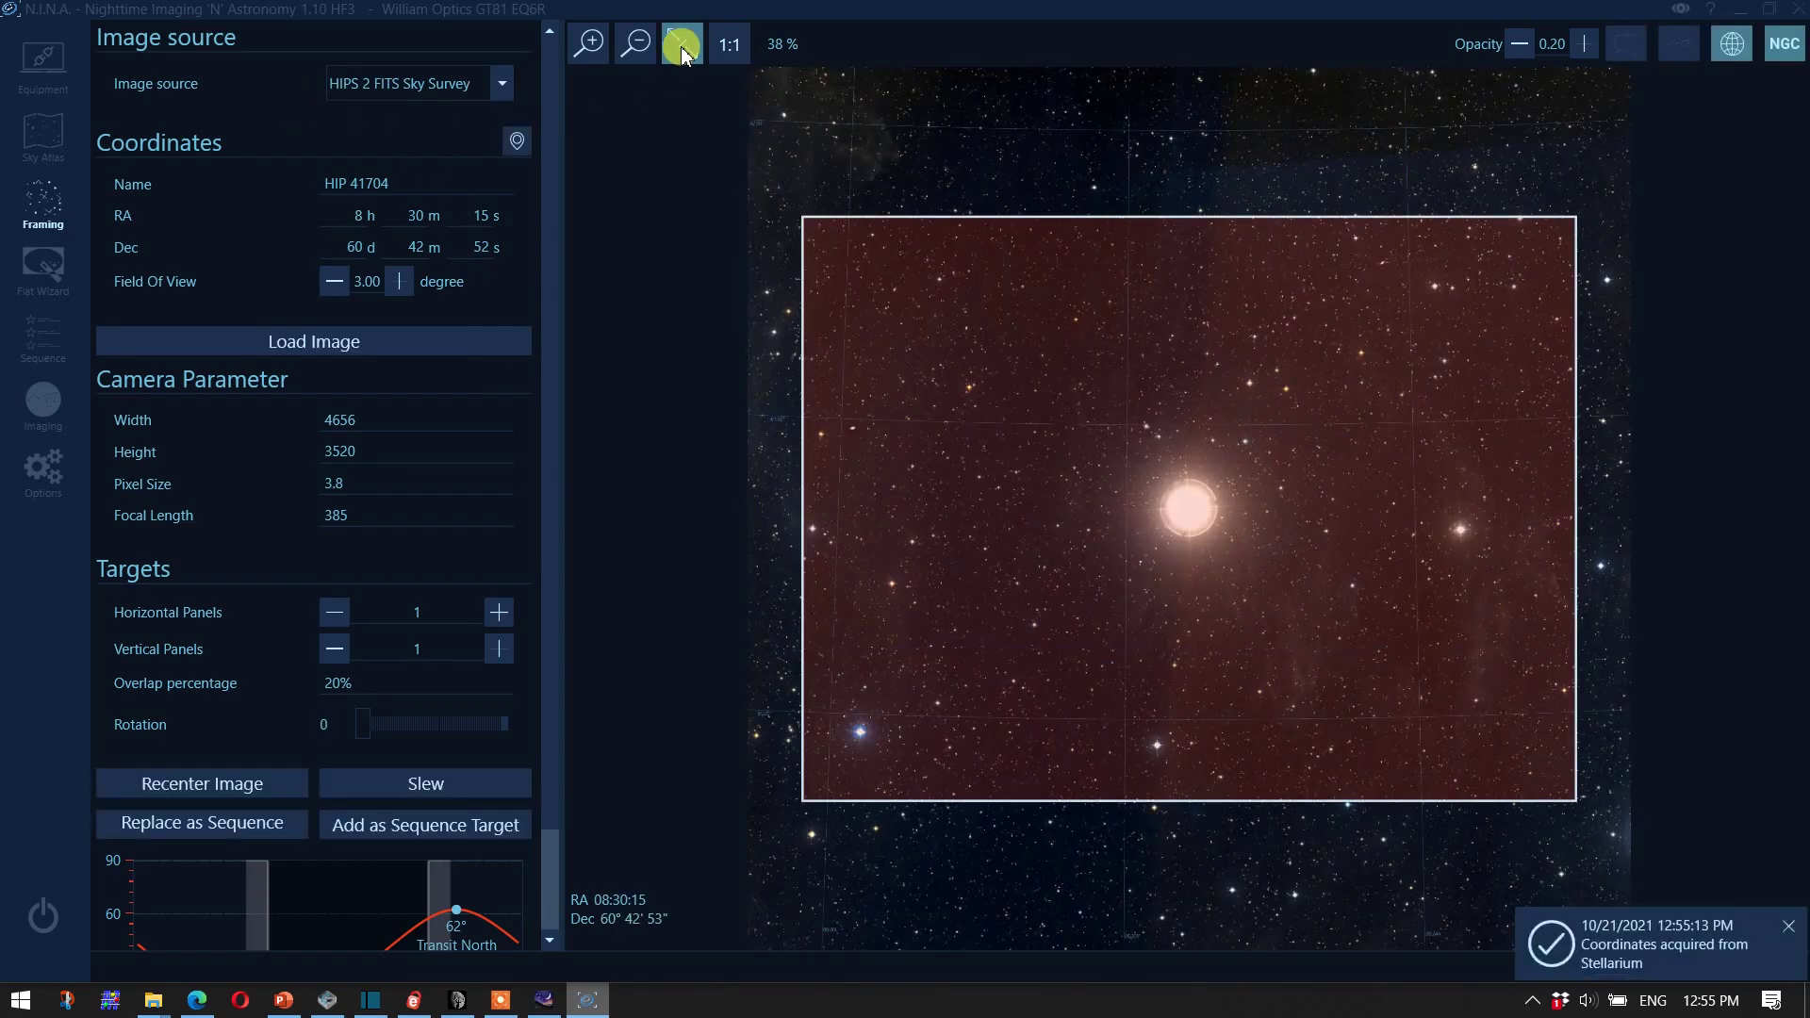
# Step: Slew the mount to the framed target, and in Stellarium send the telescope to the star Alhaud IV
pyautogui.click(408, 787)
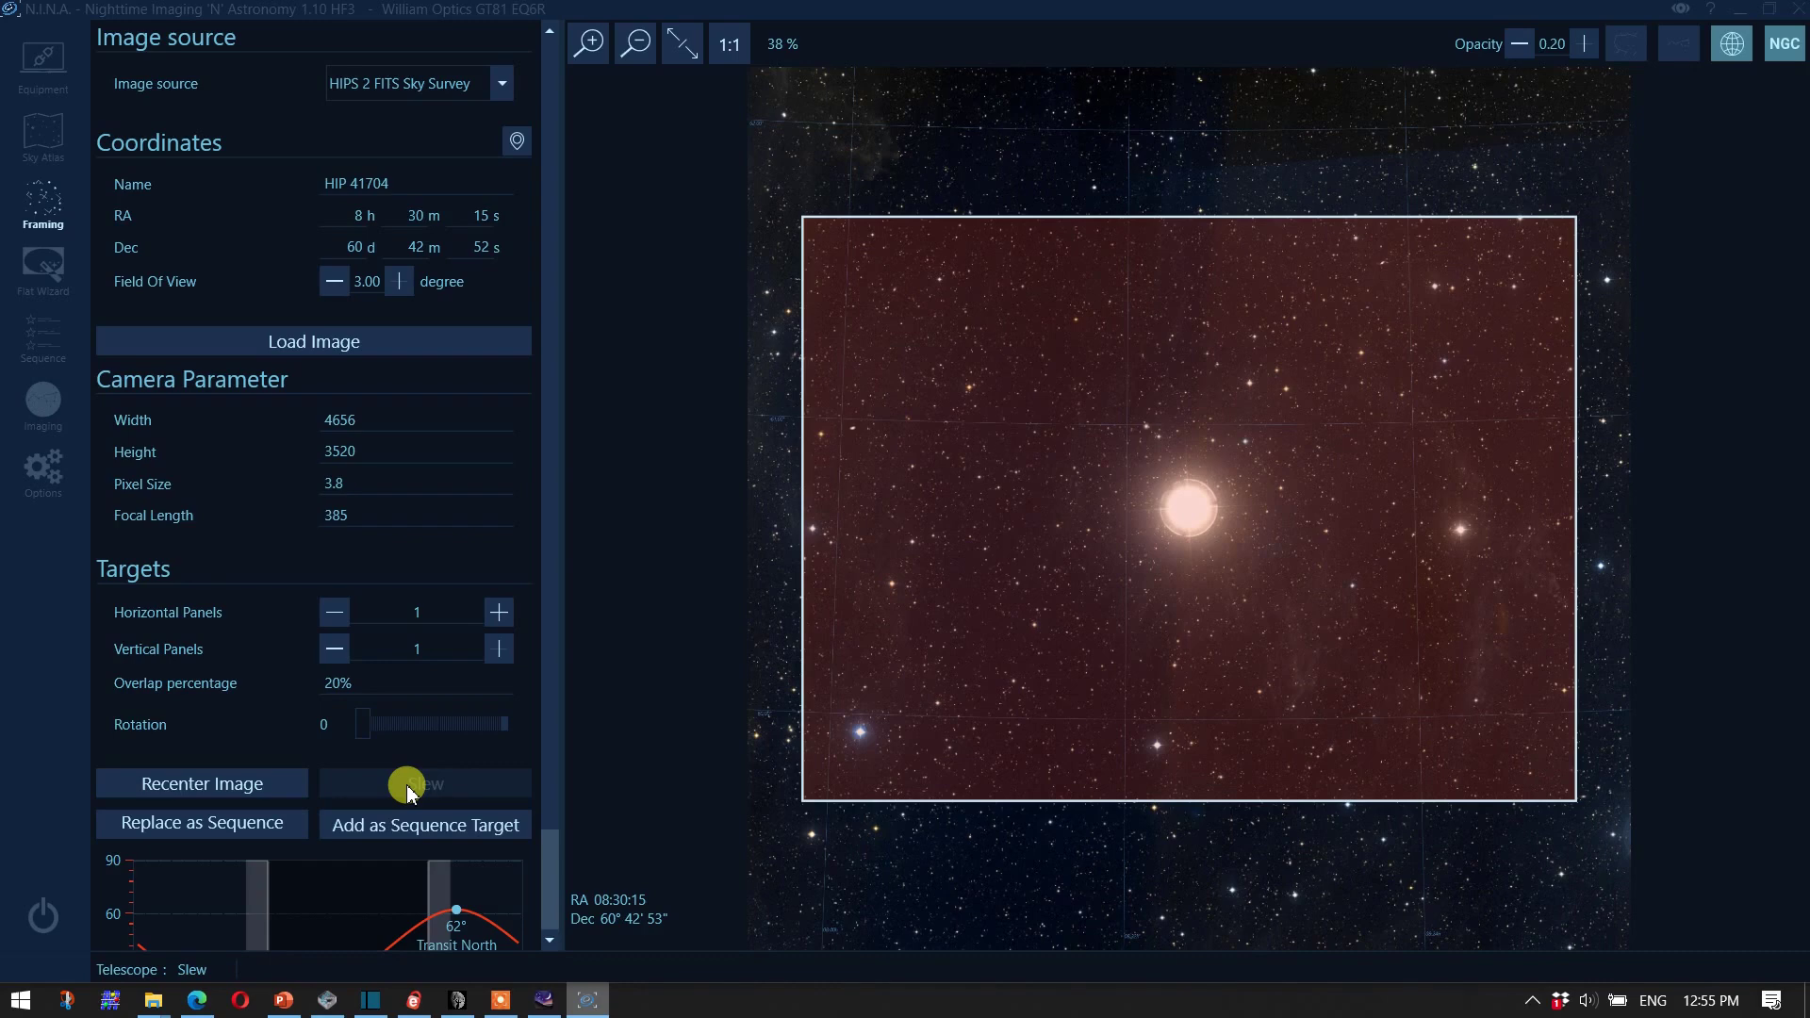
pyautogui.click(544, 1001)
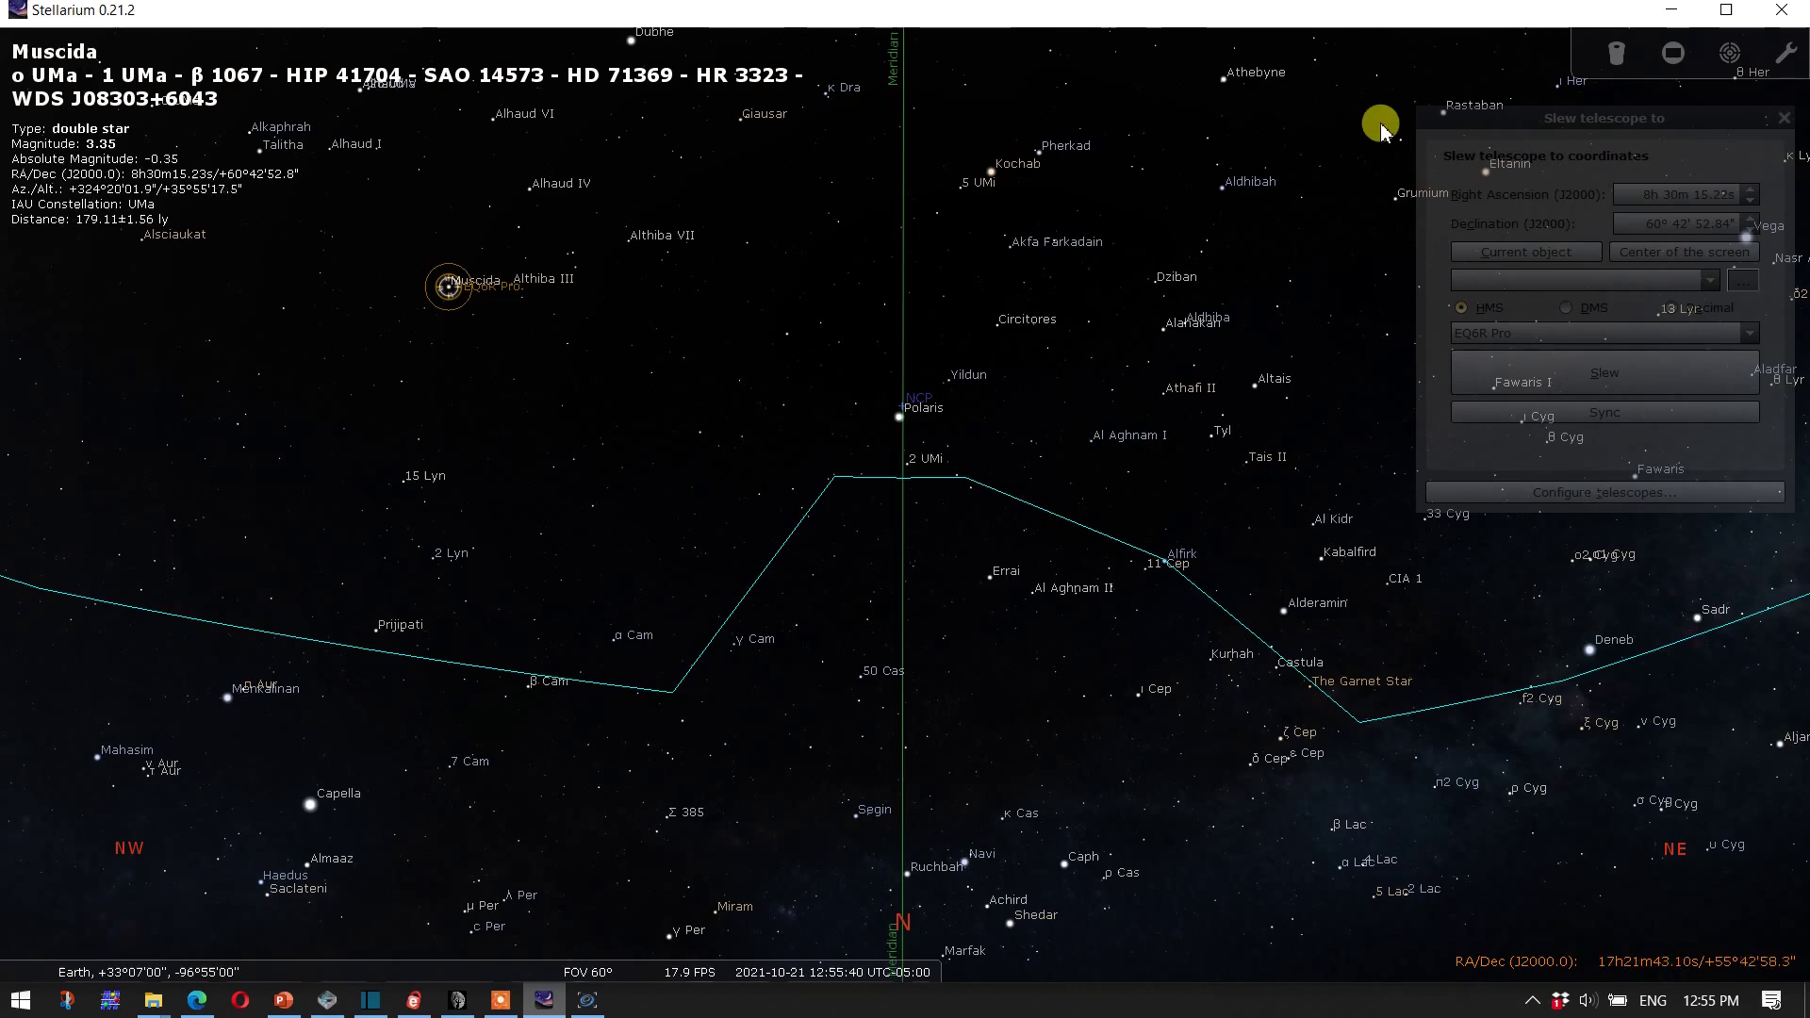
pyautogui.click(530, 193)
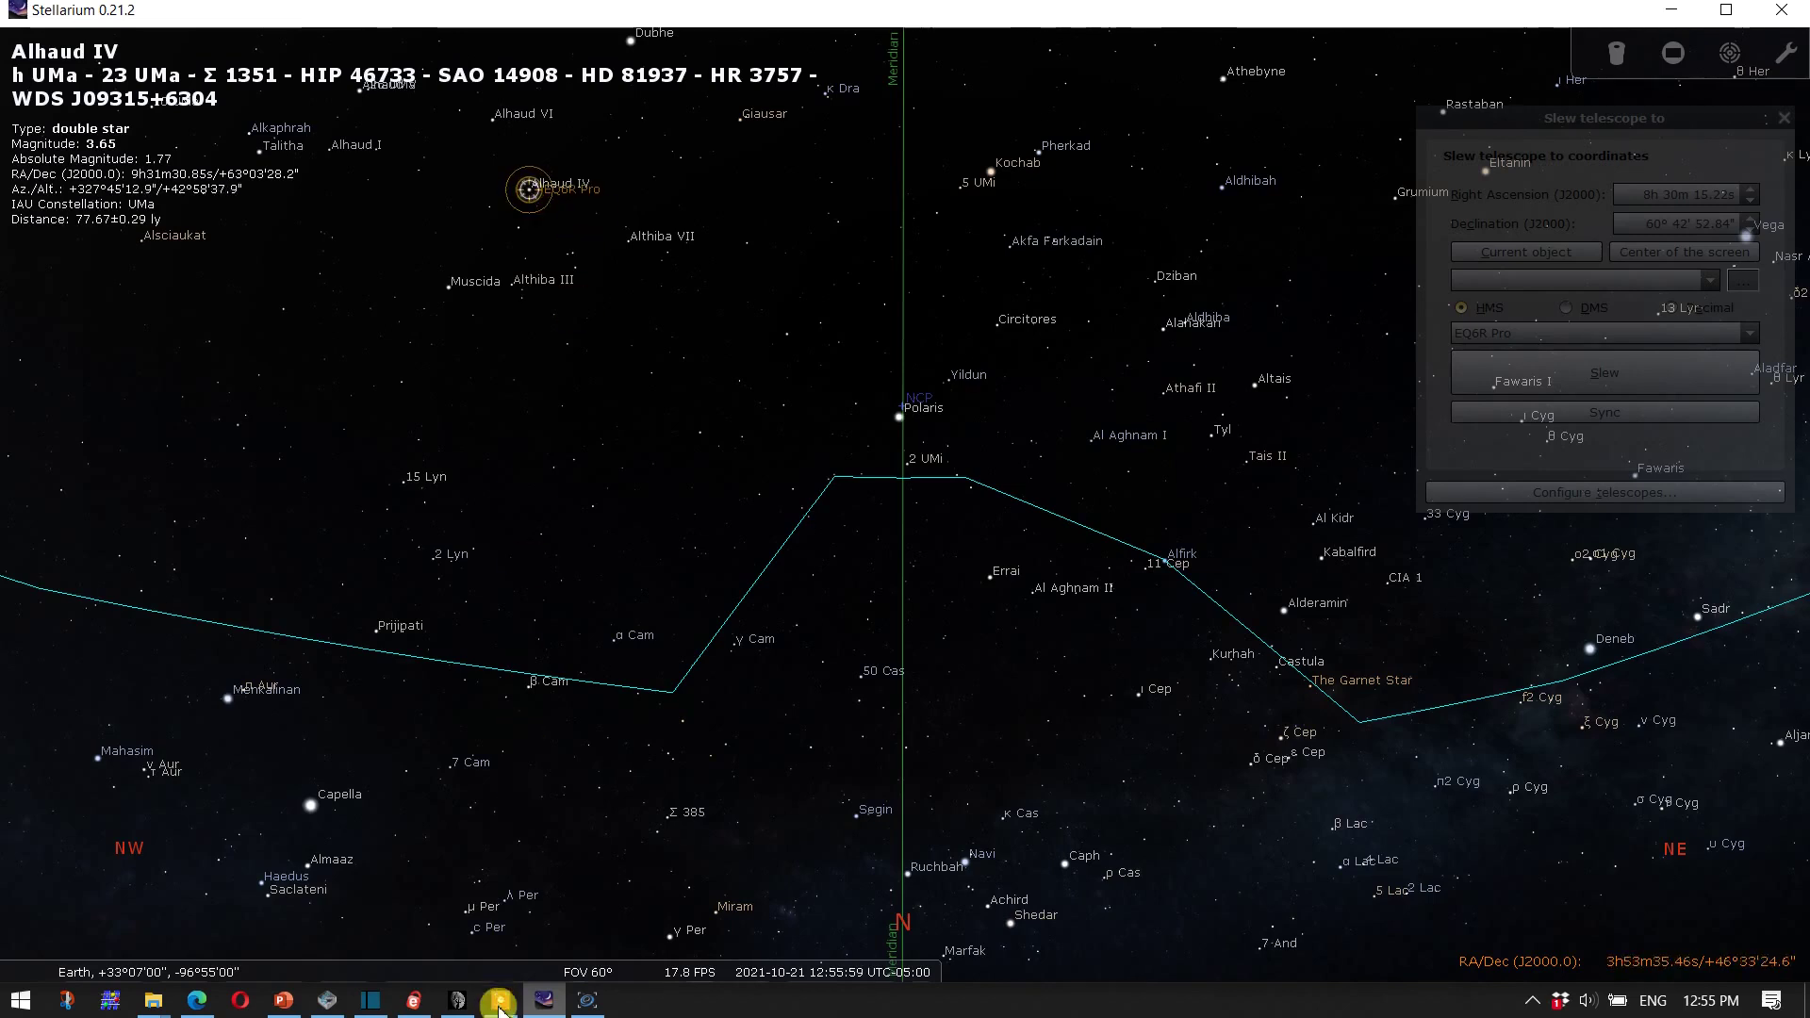
# Step: Switch back to N.I.N.A., park and disconnect the telescope, and close the program
pyautogui.click(593, 1001)
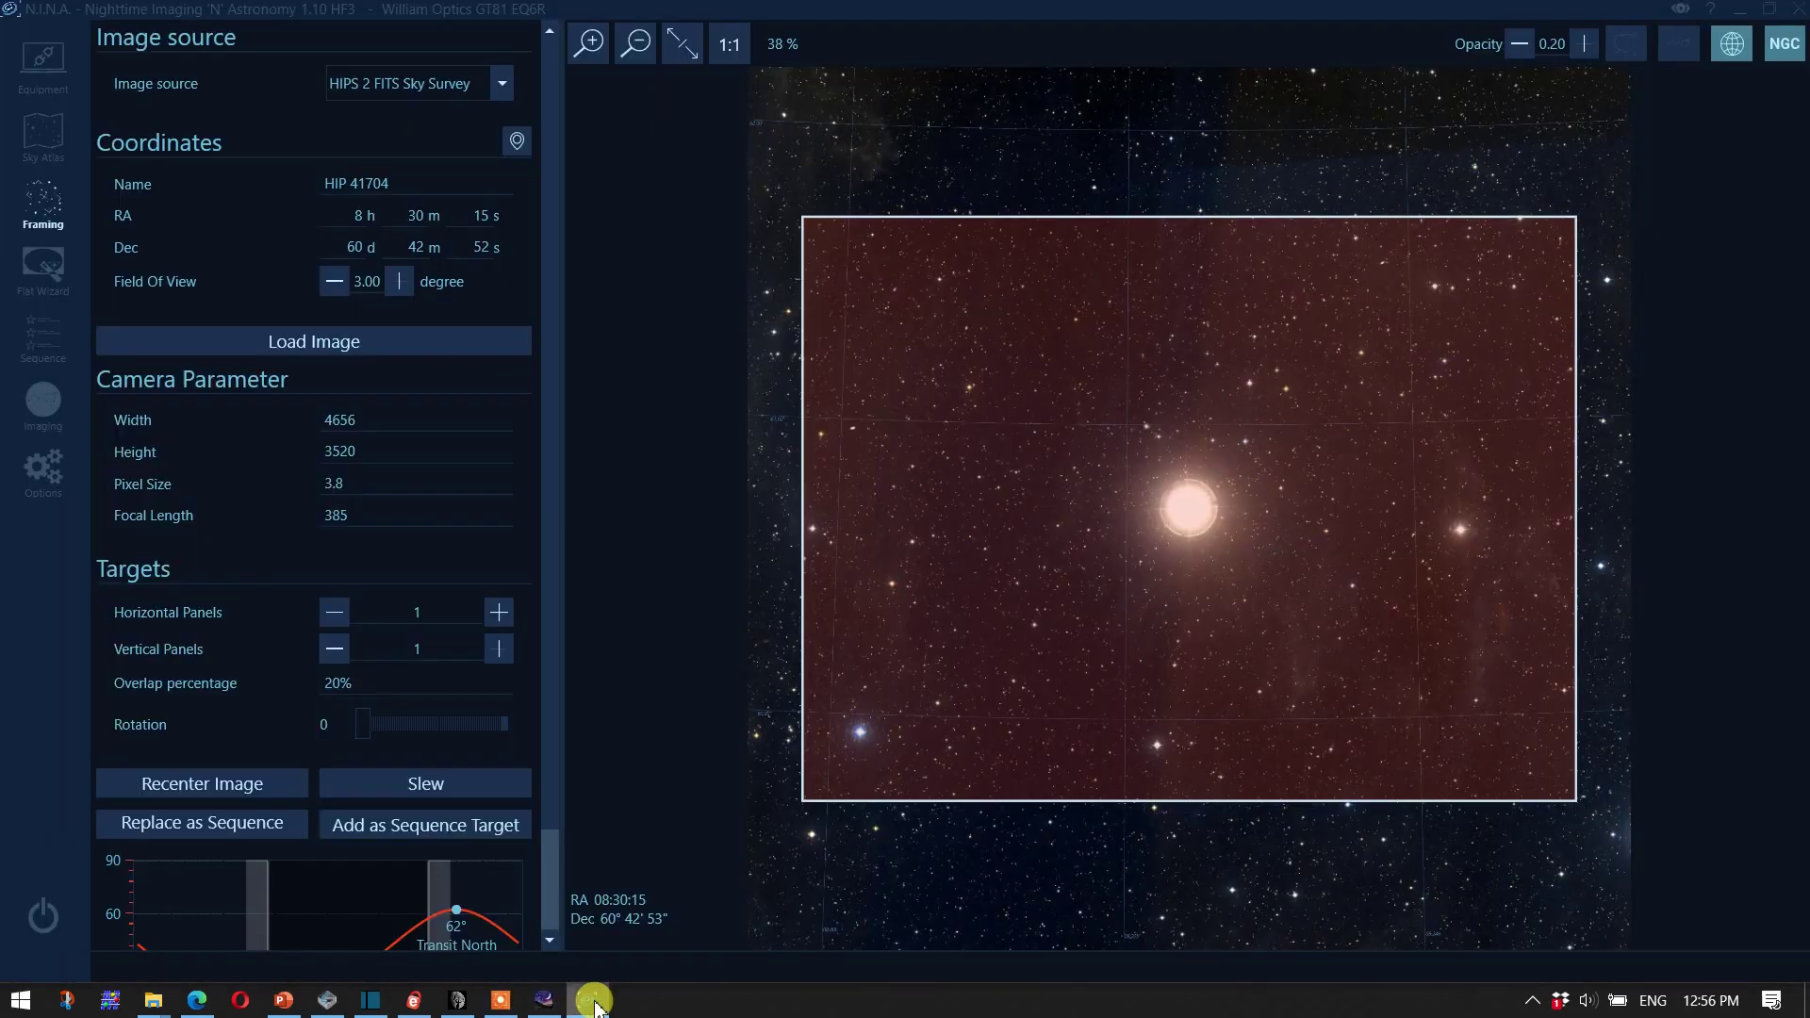
pyautogui.click(34, 59)
pyautogui.click(1755, 809)
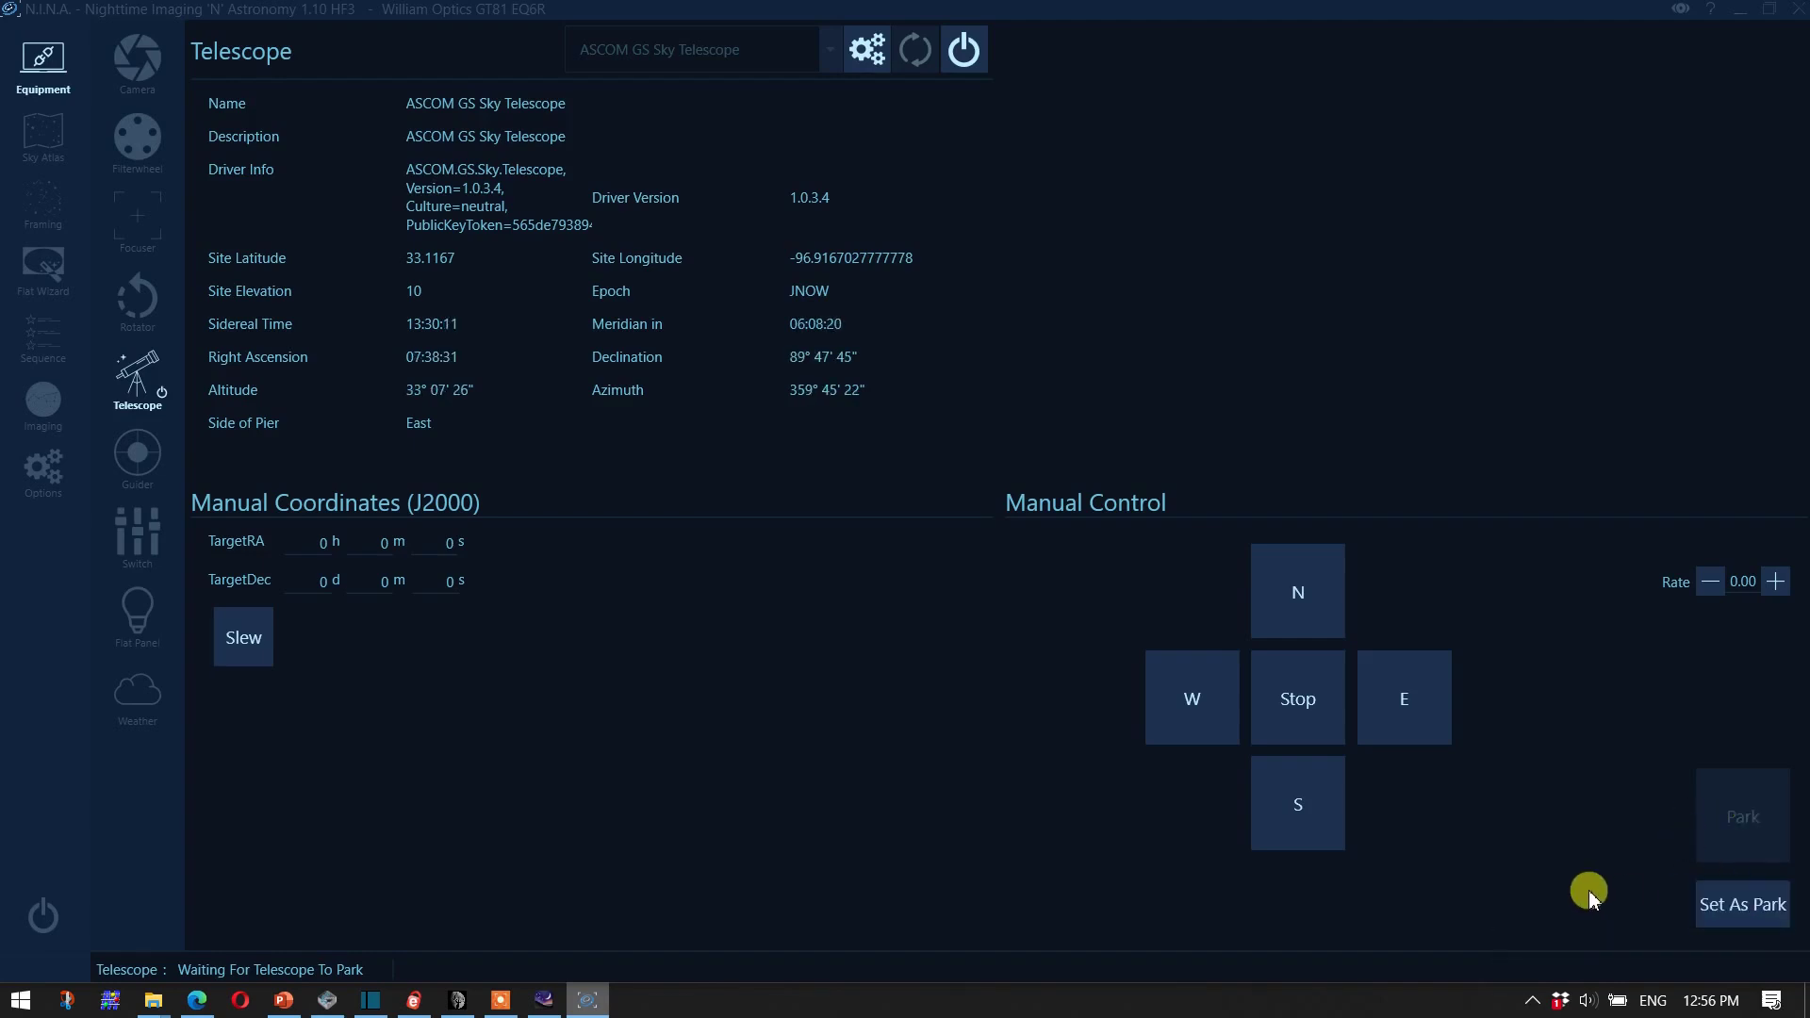
pyautogui.click(962, 60)
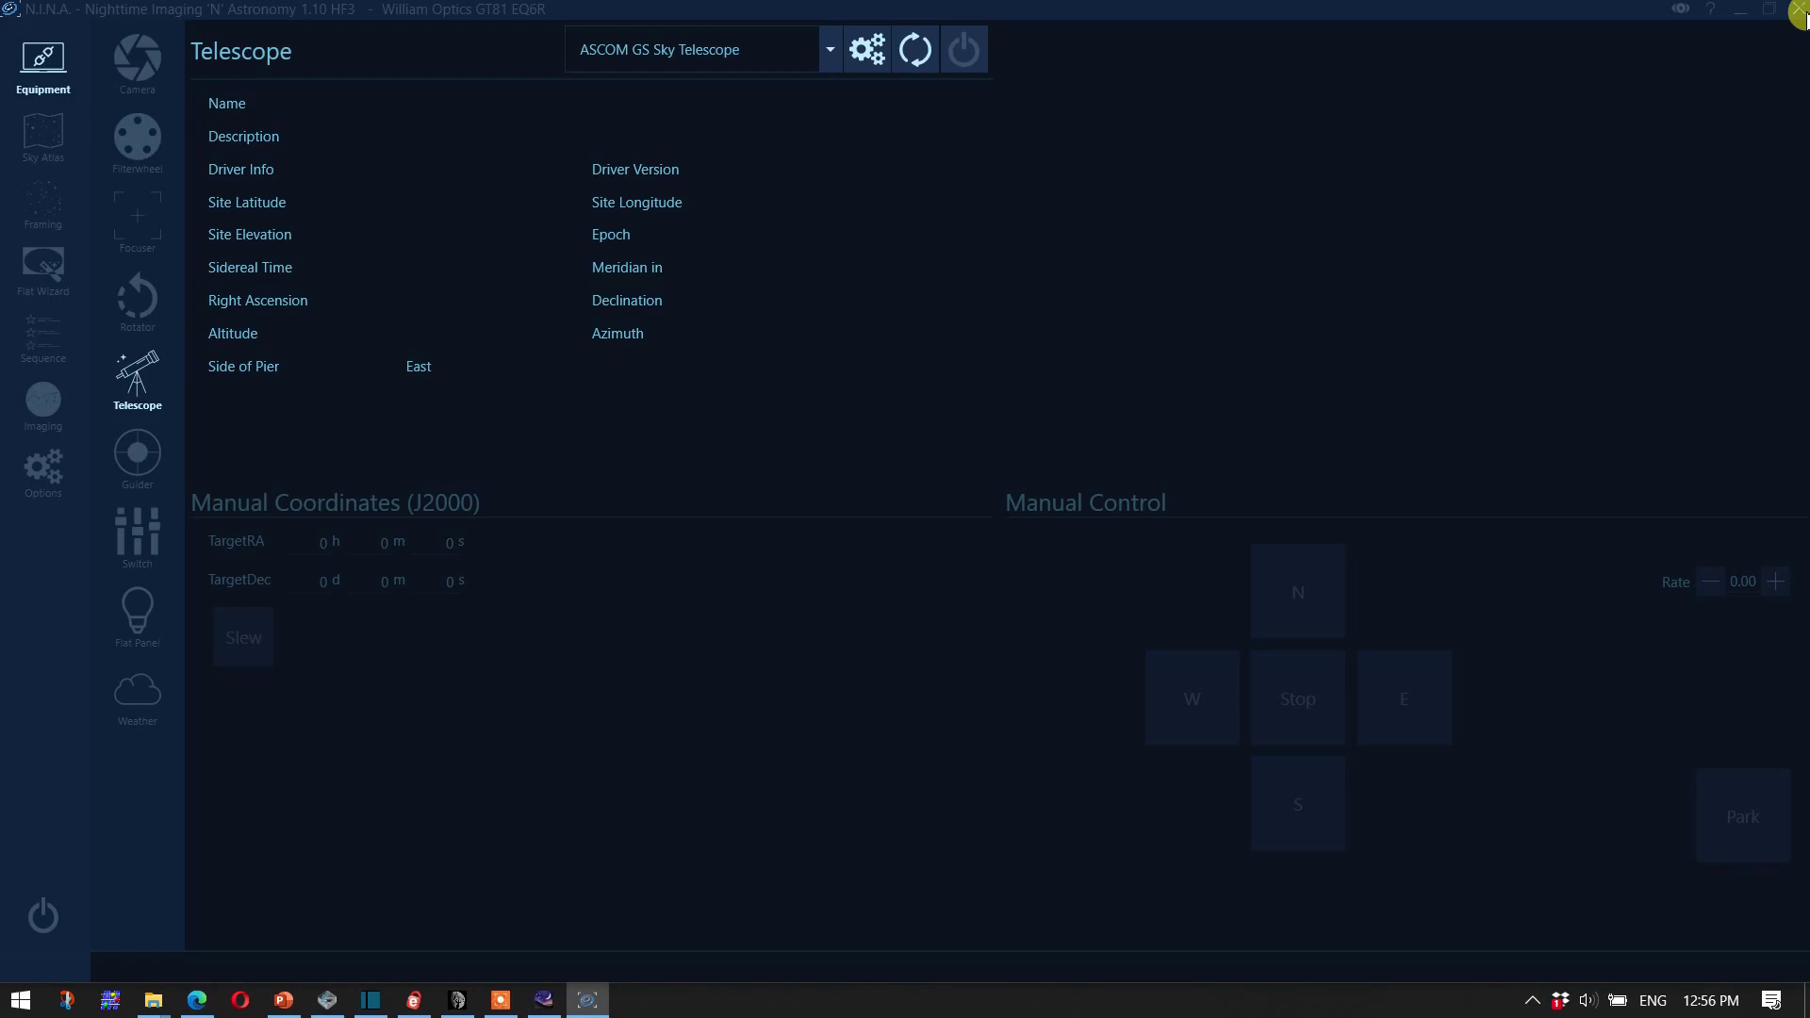
pyautogui.click(1799, 12)
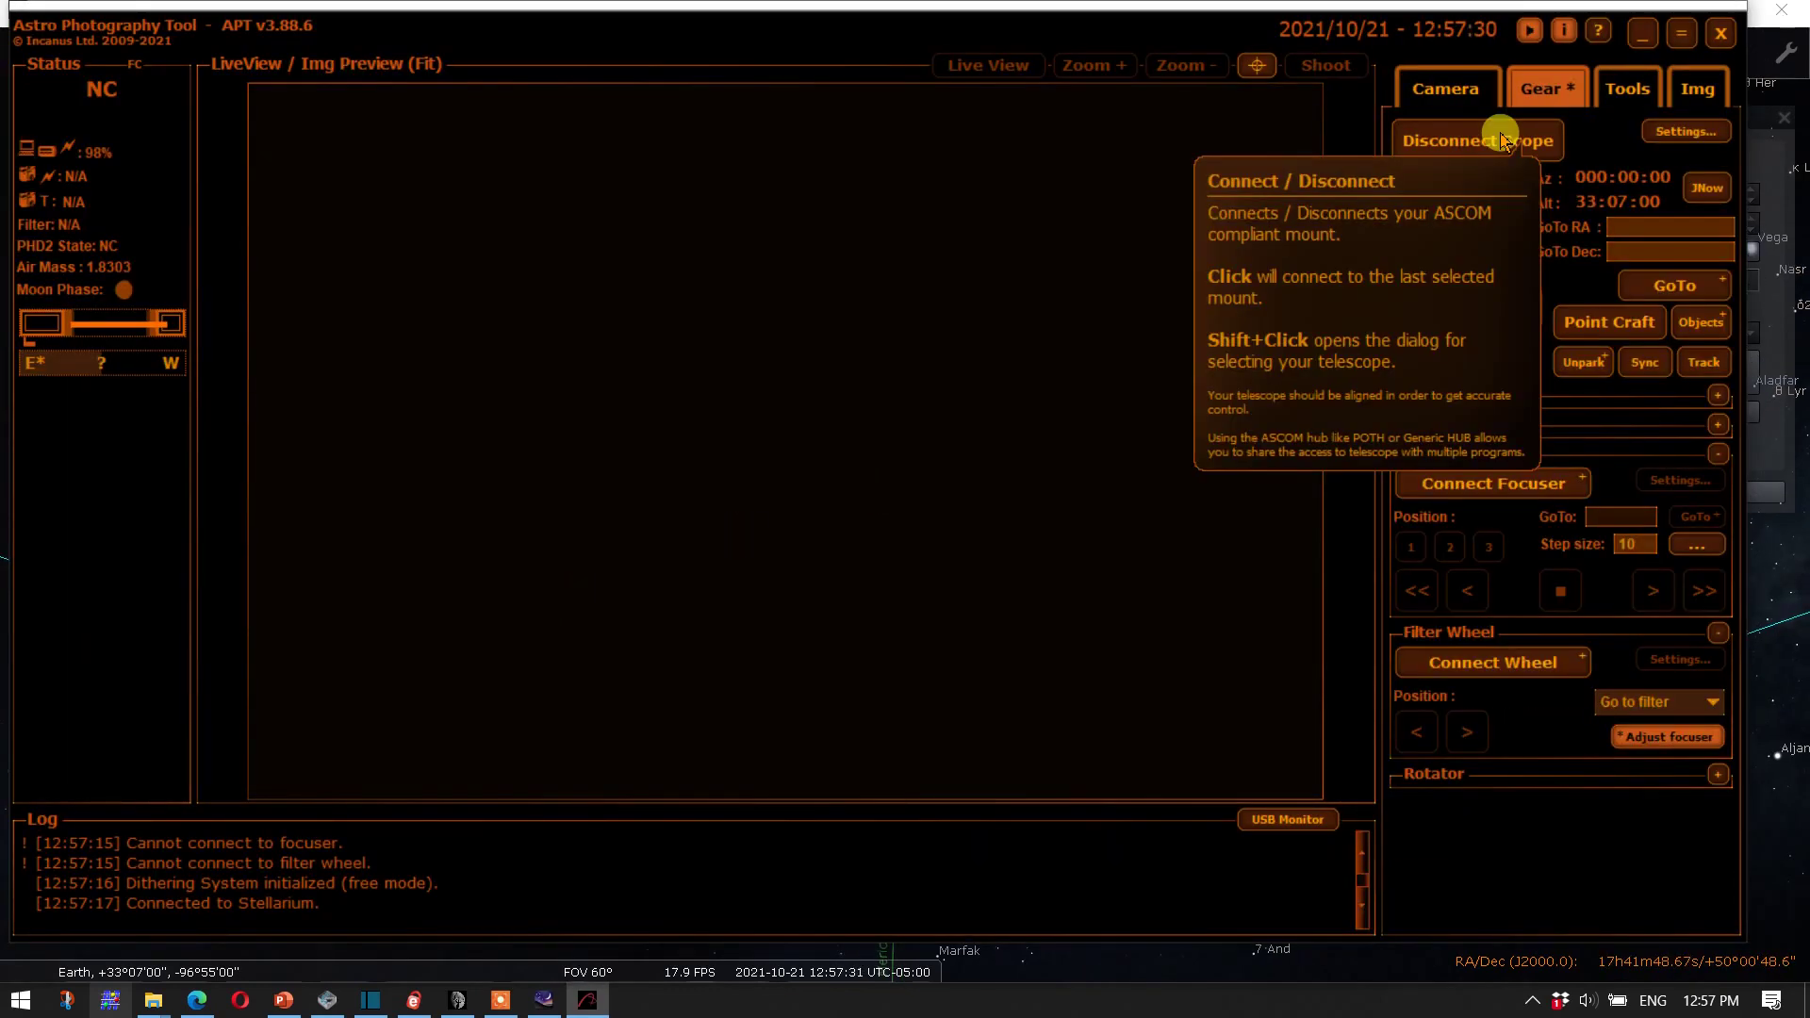
# Step: In Astro Photography Tool, disconnect the scope and reconnect it with ASCOM GS Sky Telescope as the chosen driver
pyautogui.click(1502, 140)
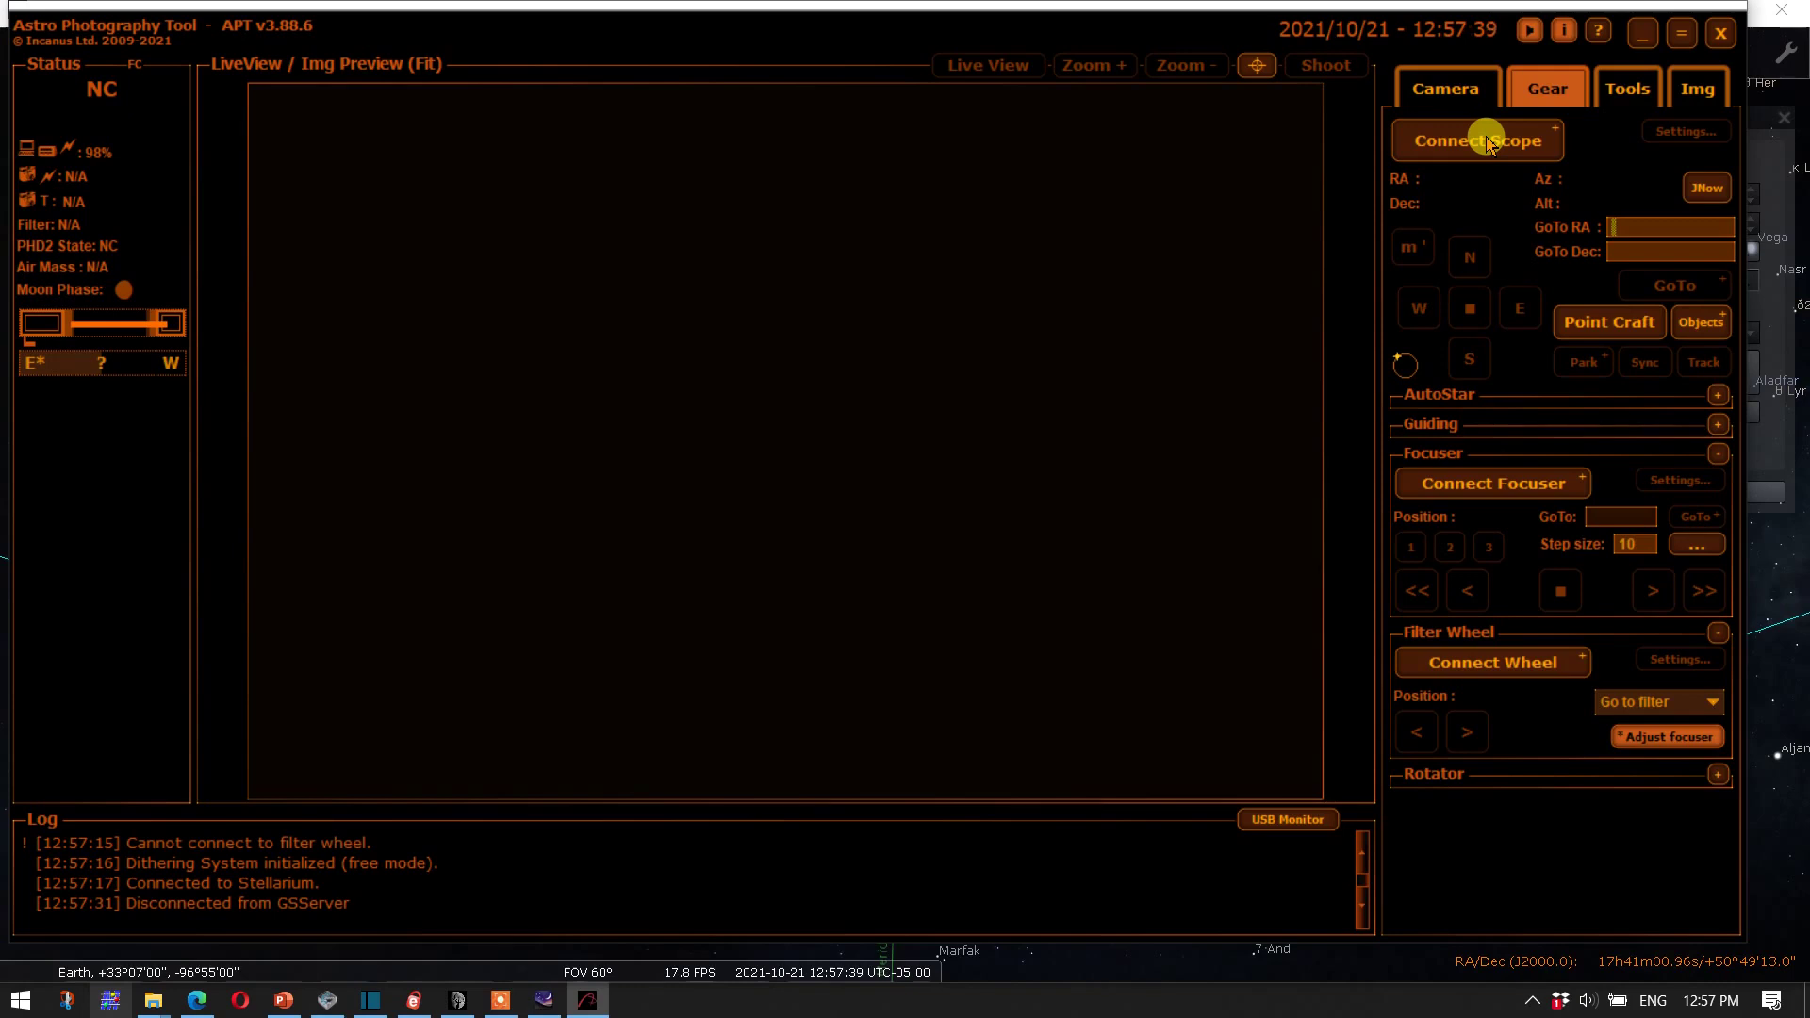
pyautogui.click(1486, 141)
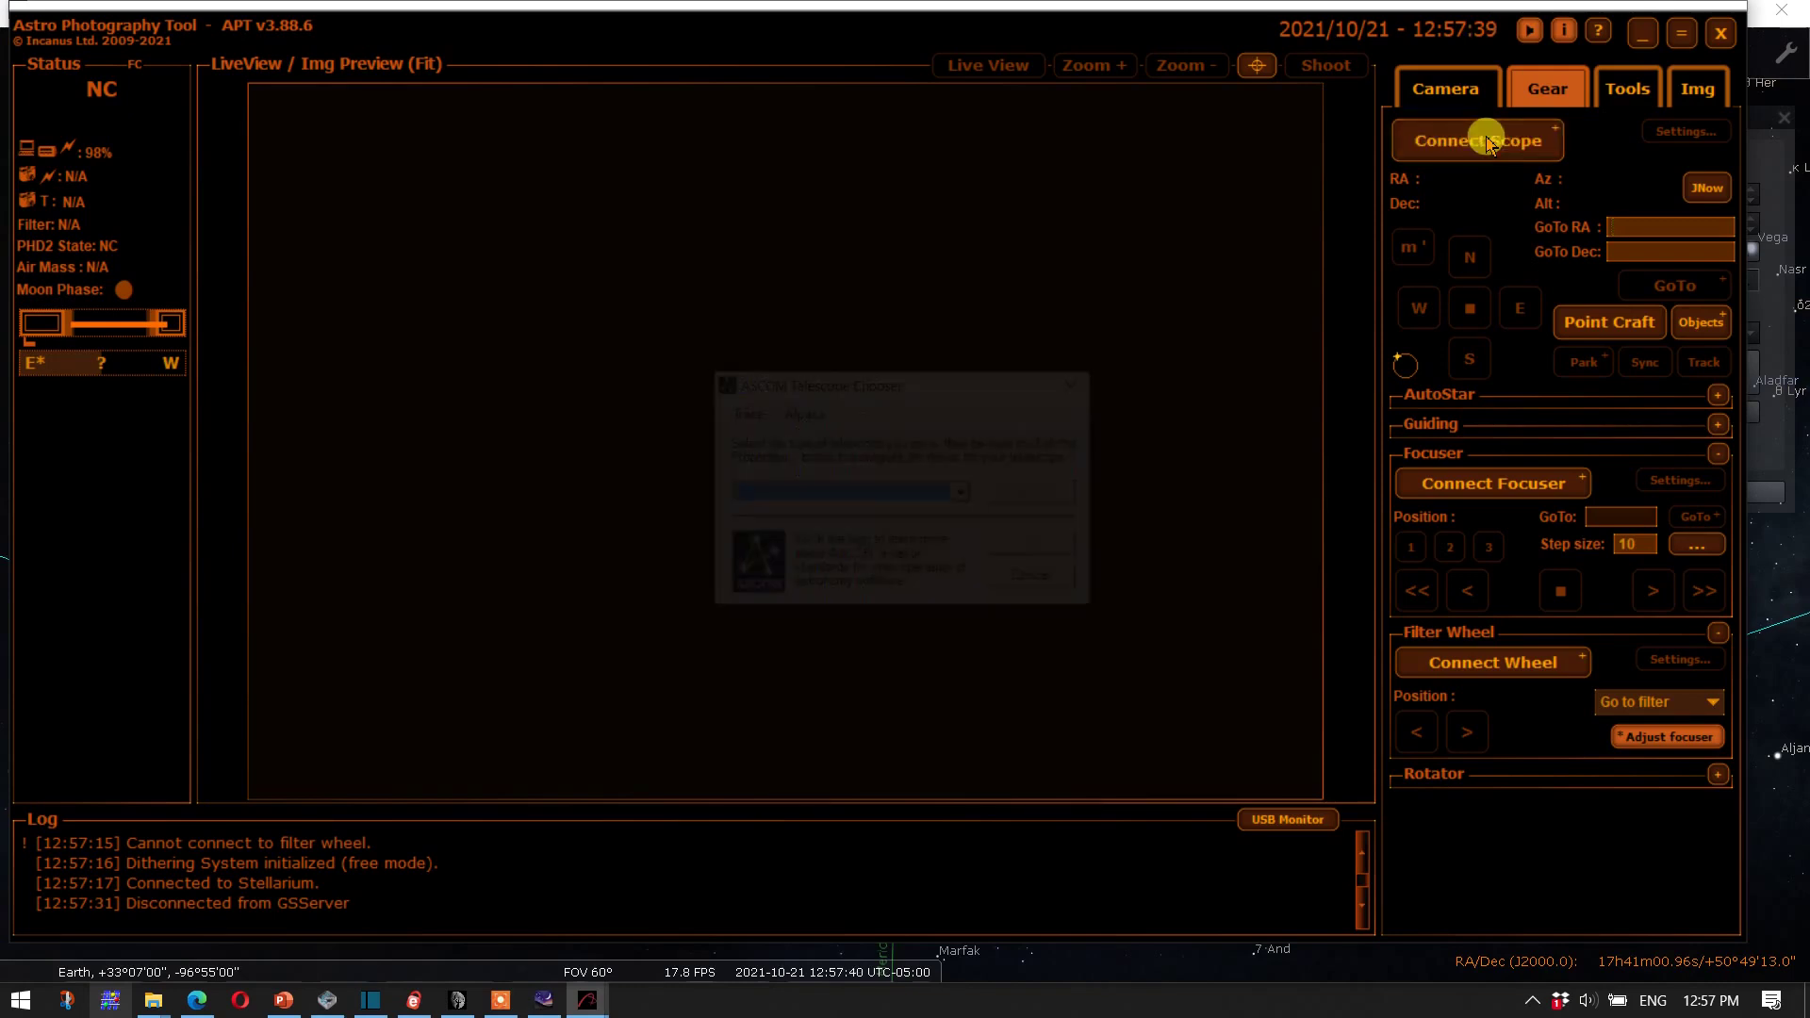
pyautogui.click(966, 494)
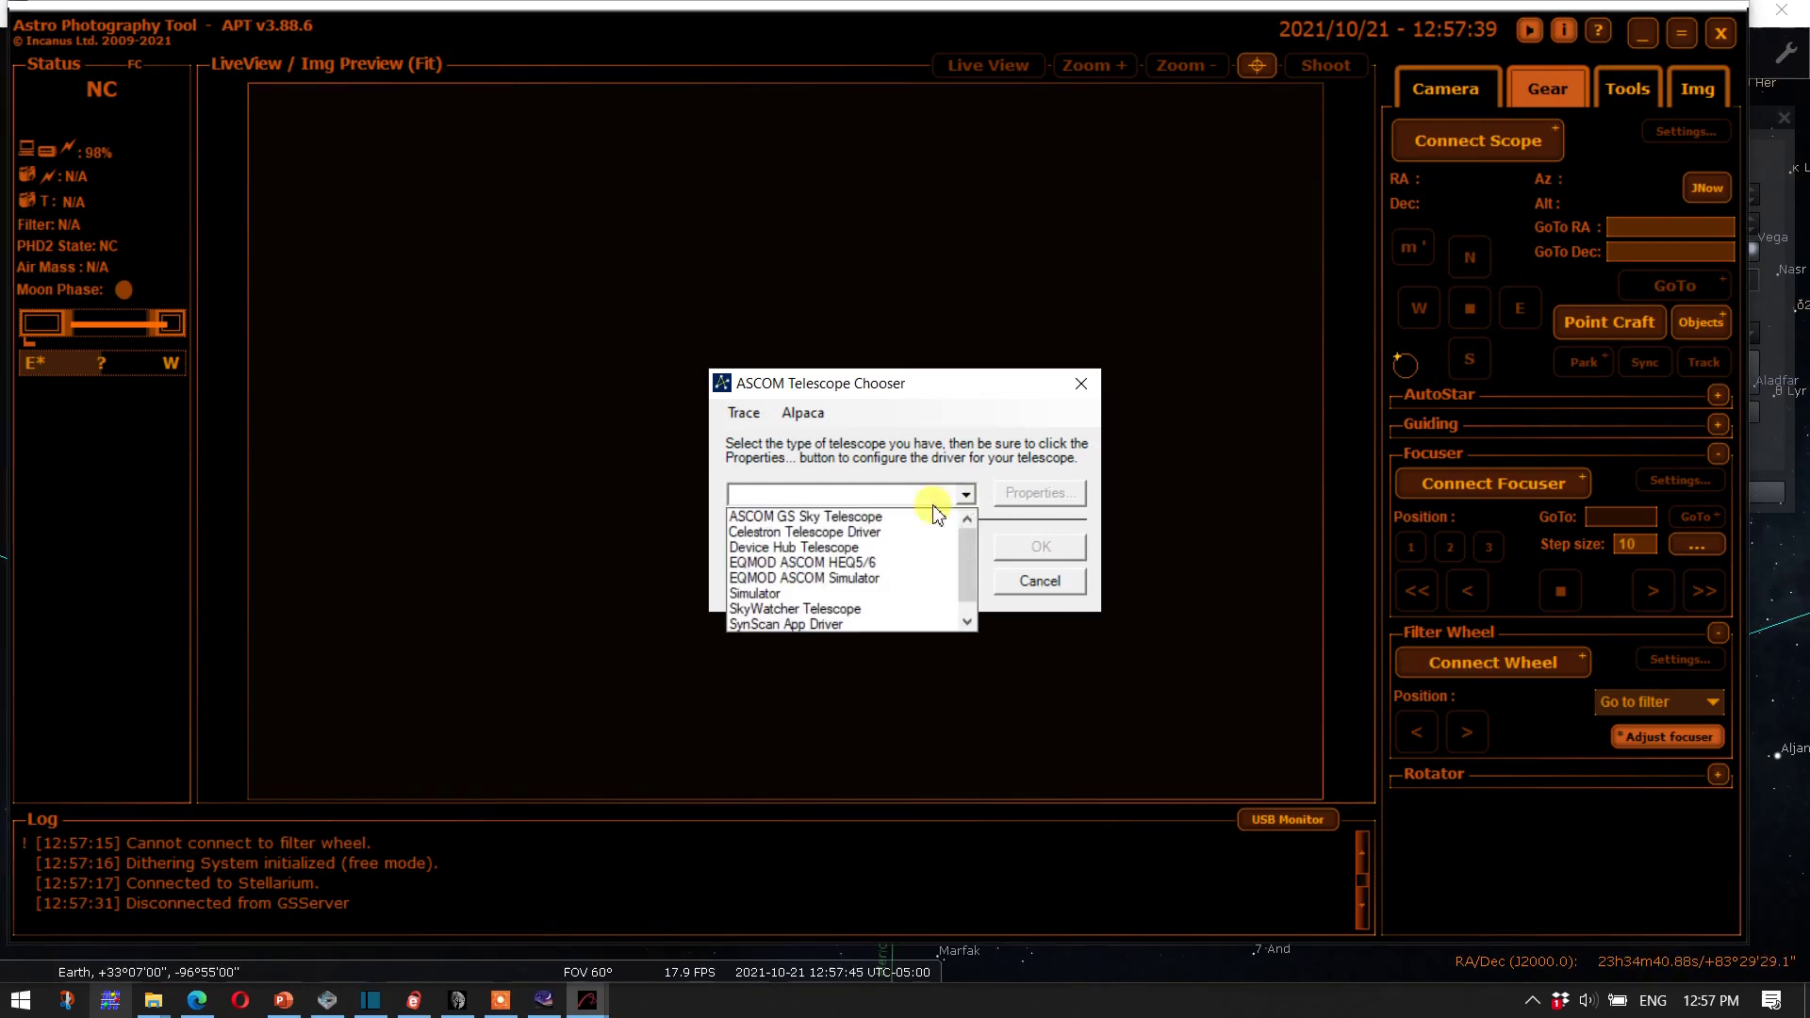
pyautogui.click(872, 516)
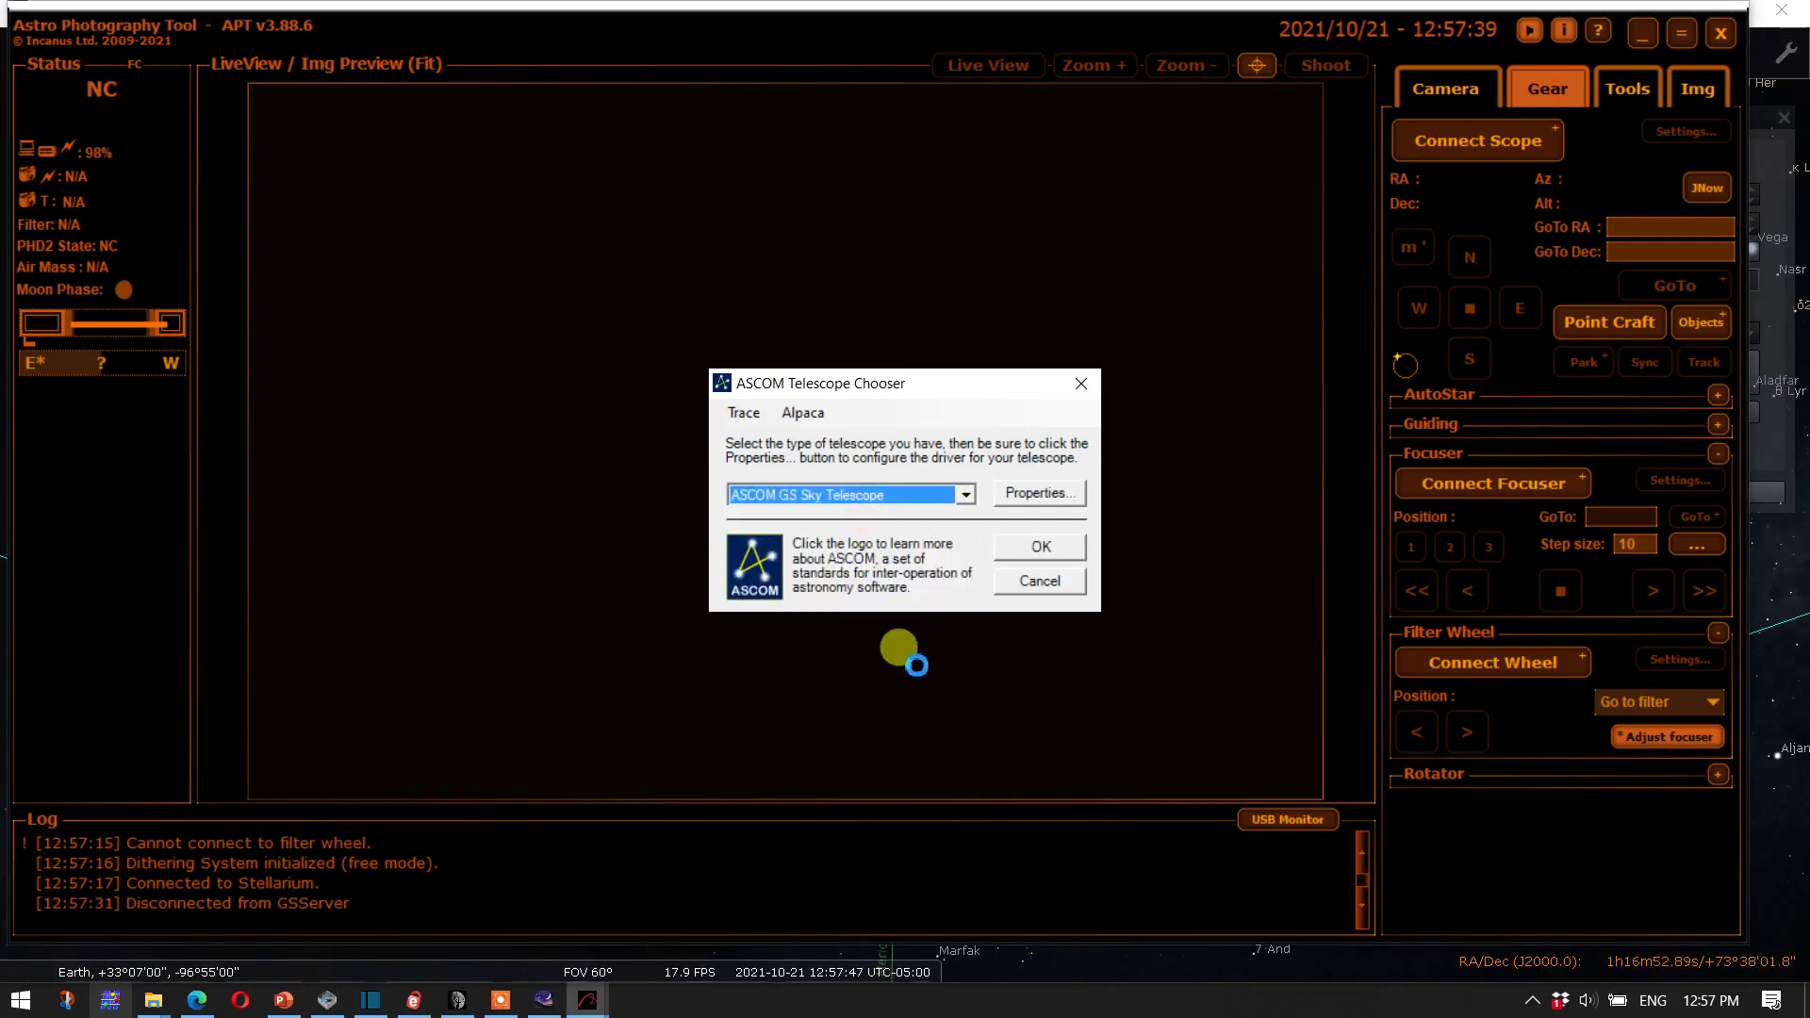
pyautogui.click(1037, 547)
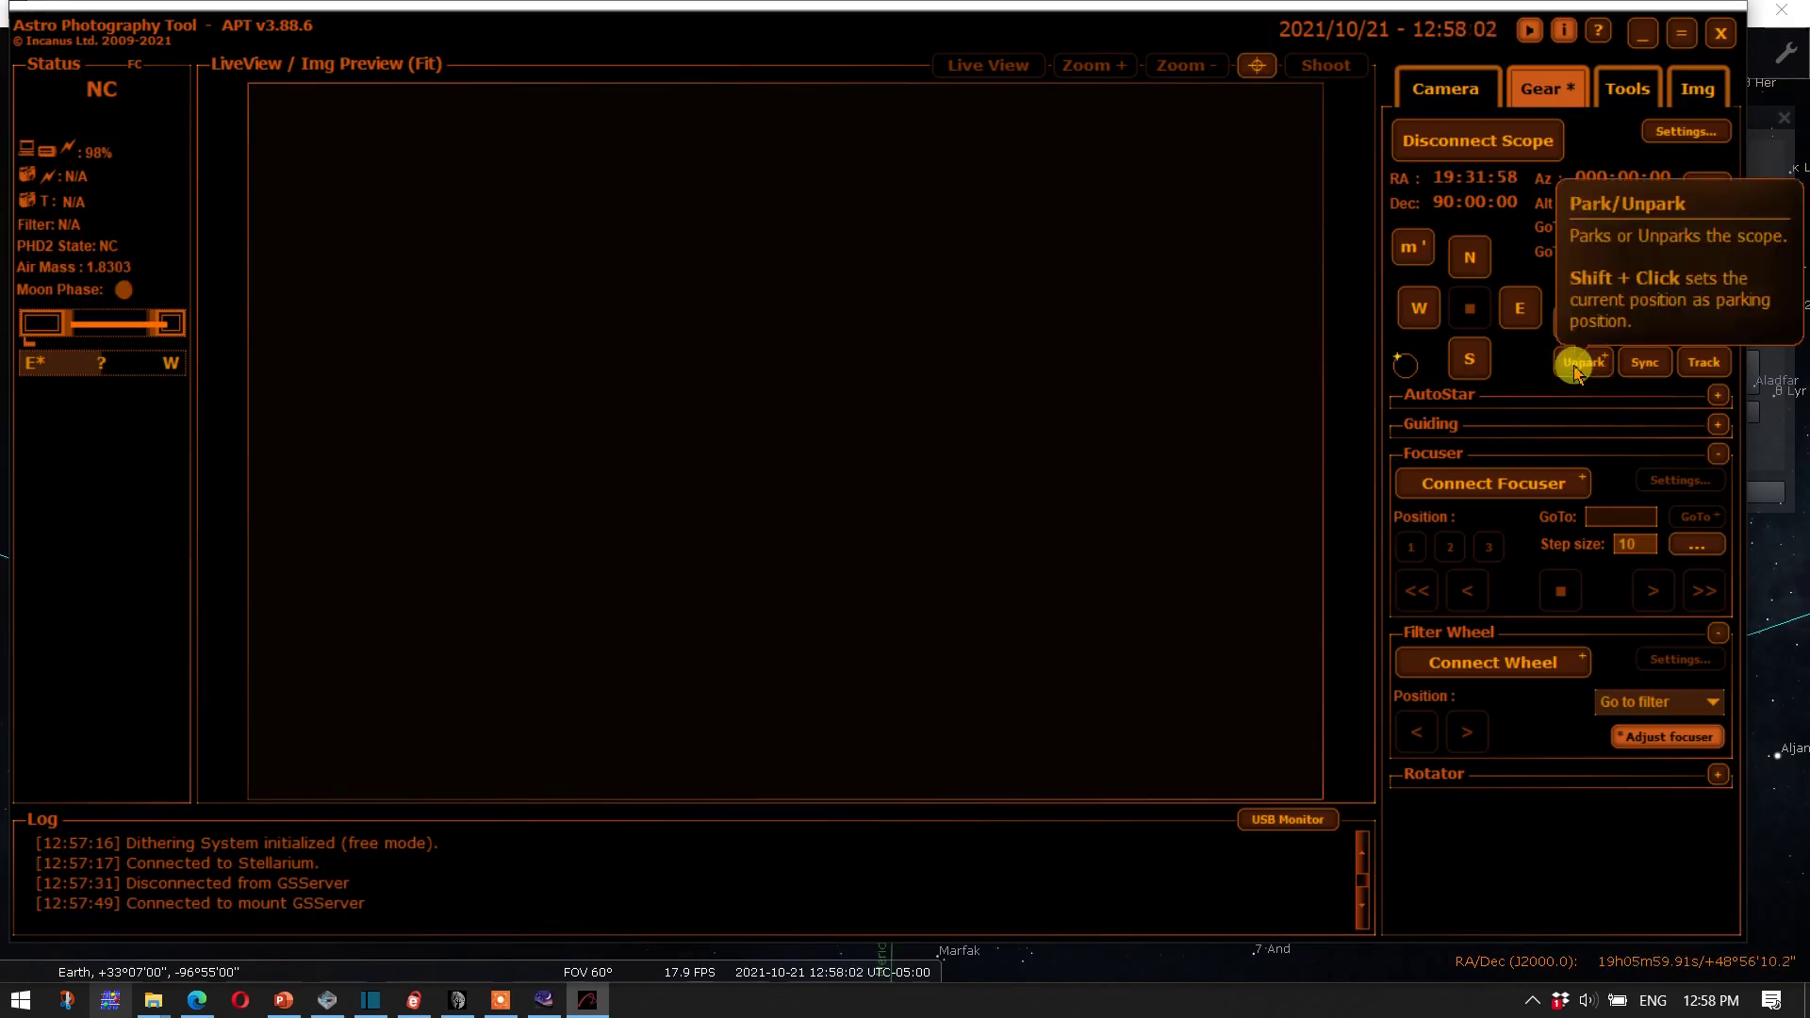
# Step: Unpark the mount and set its current position as the park position
pyautogui.click(1575, 369)
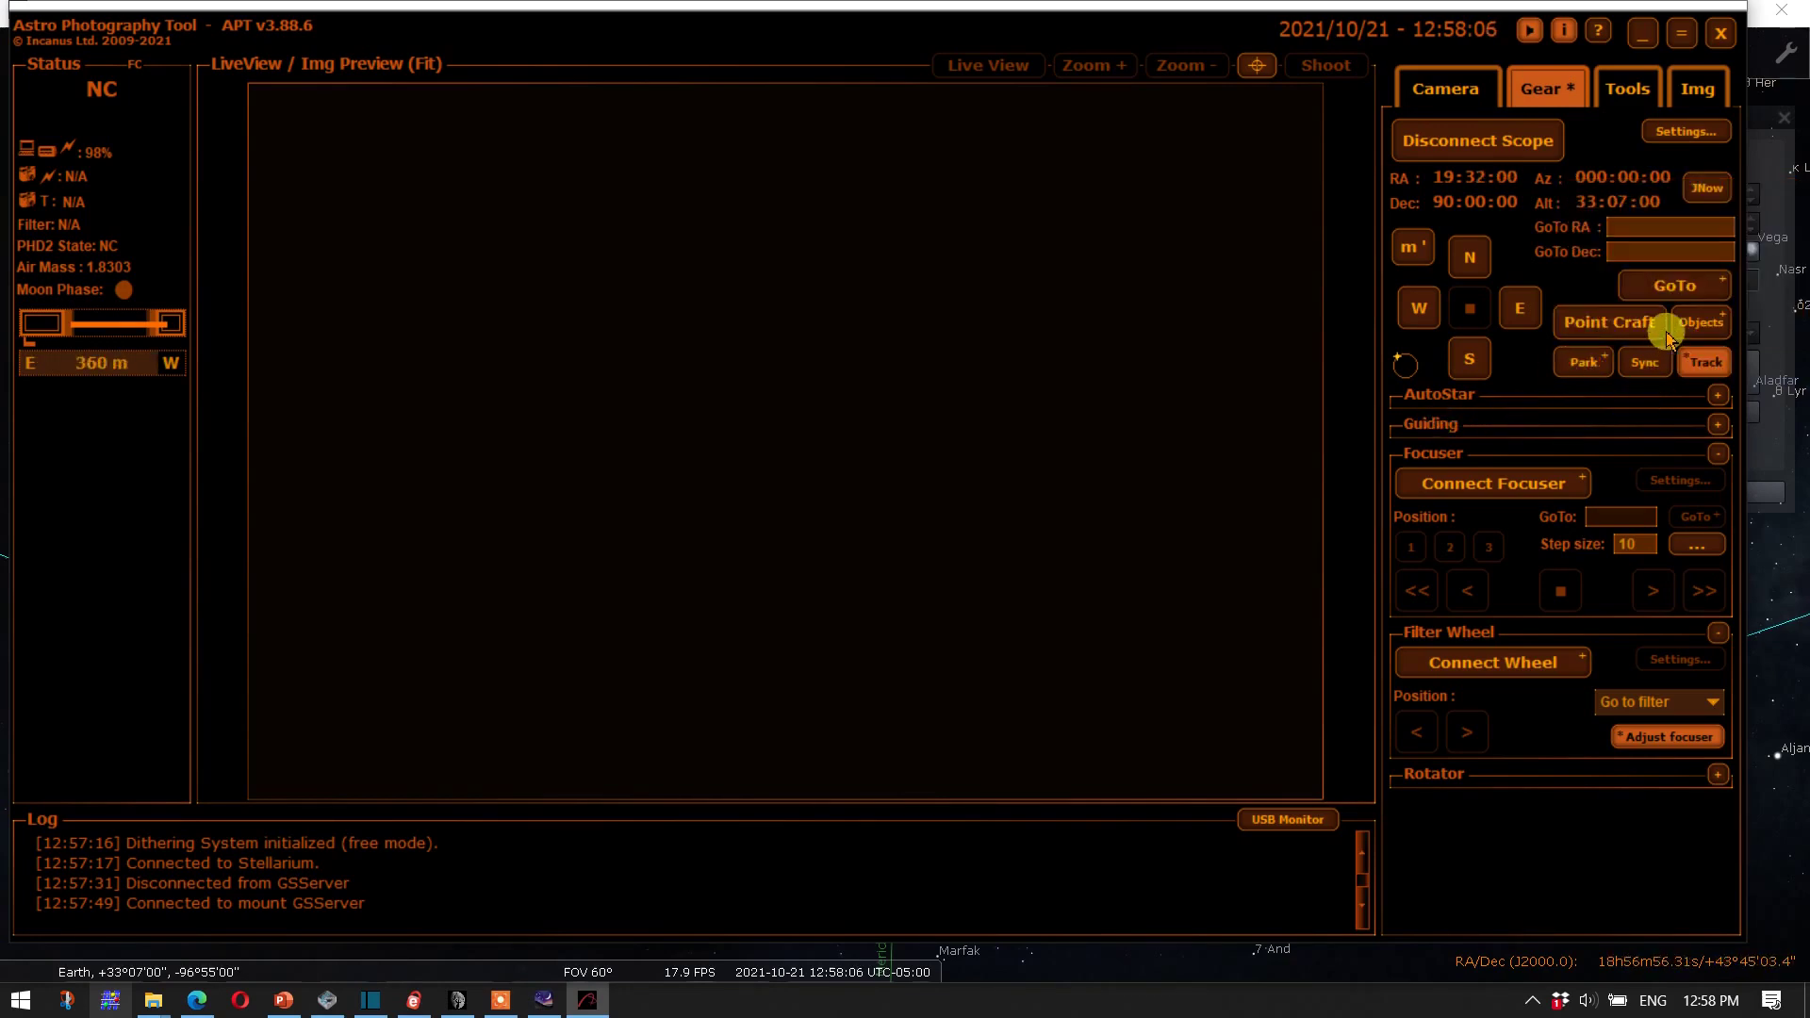
pyautogui.keyDown('shift'); pyautogui.click(1581, 364); pyautogui.keyUp('shift')
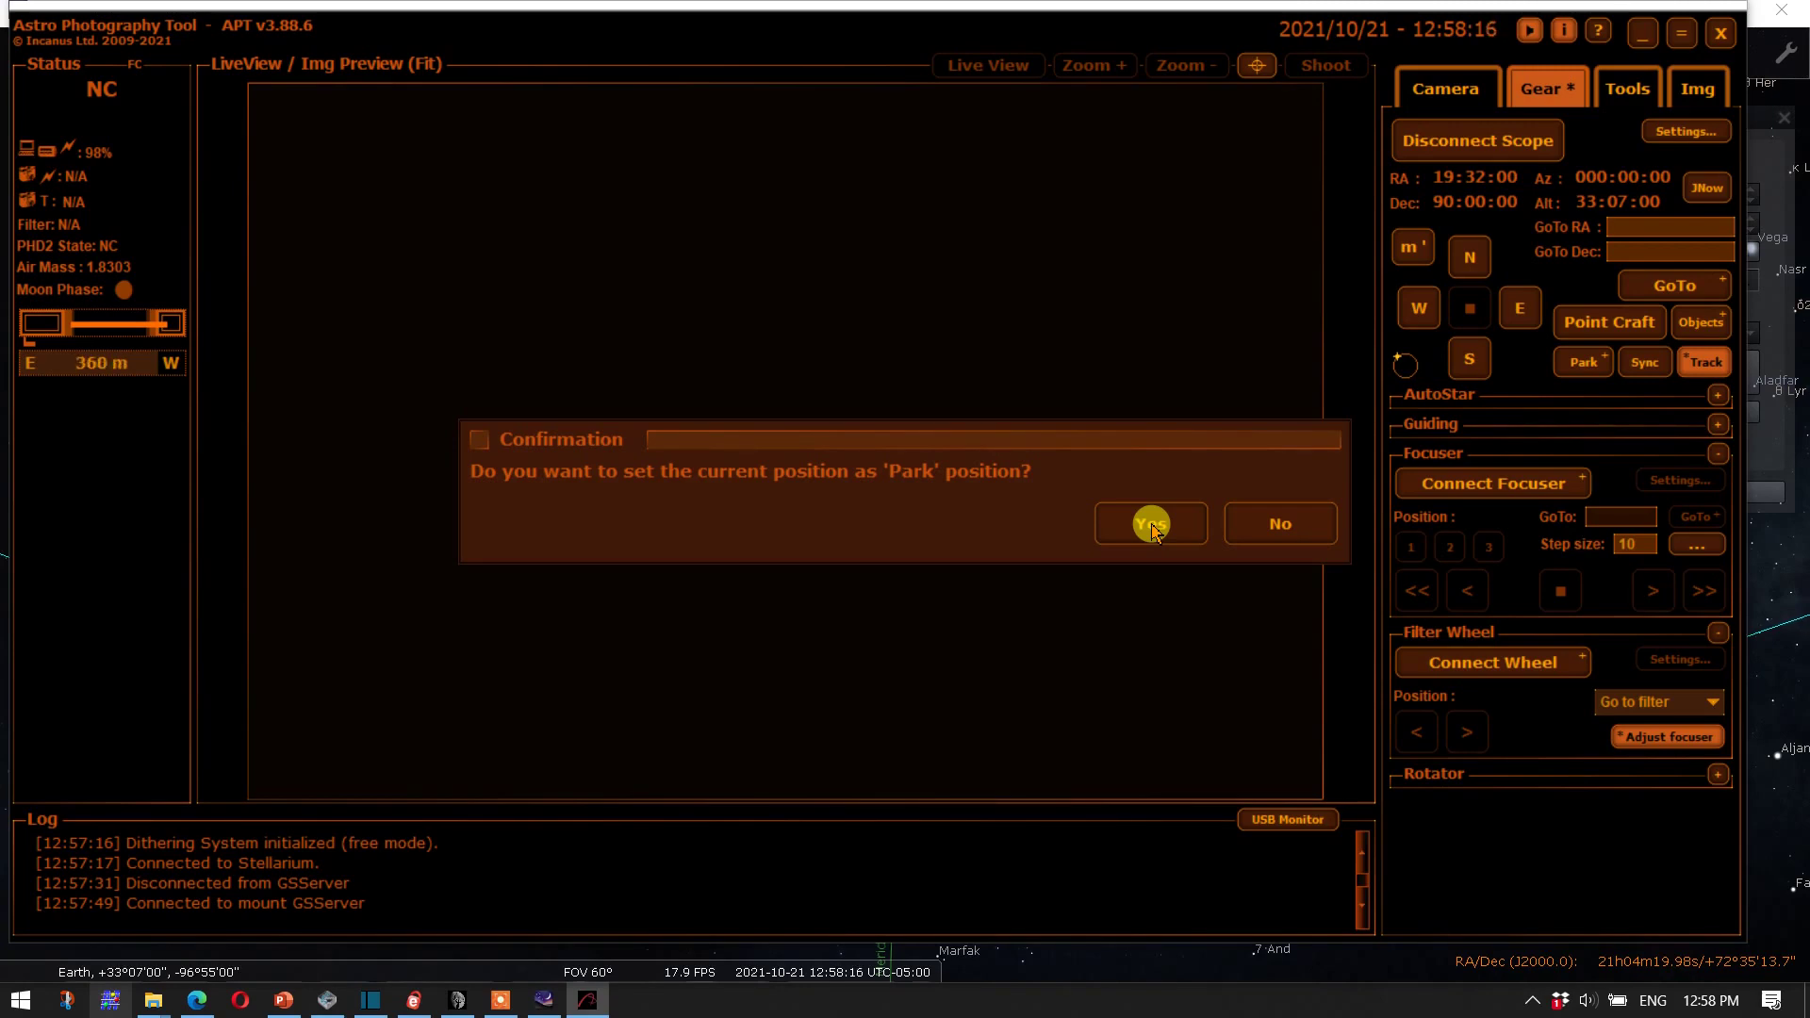
pyautogui.click(1152, 527)
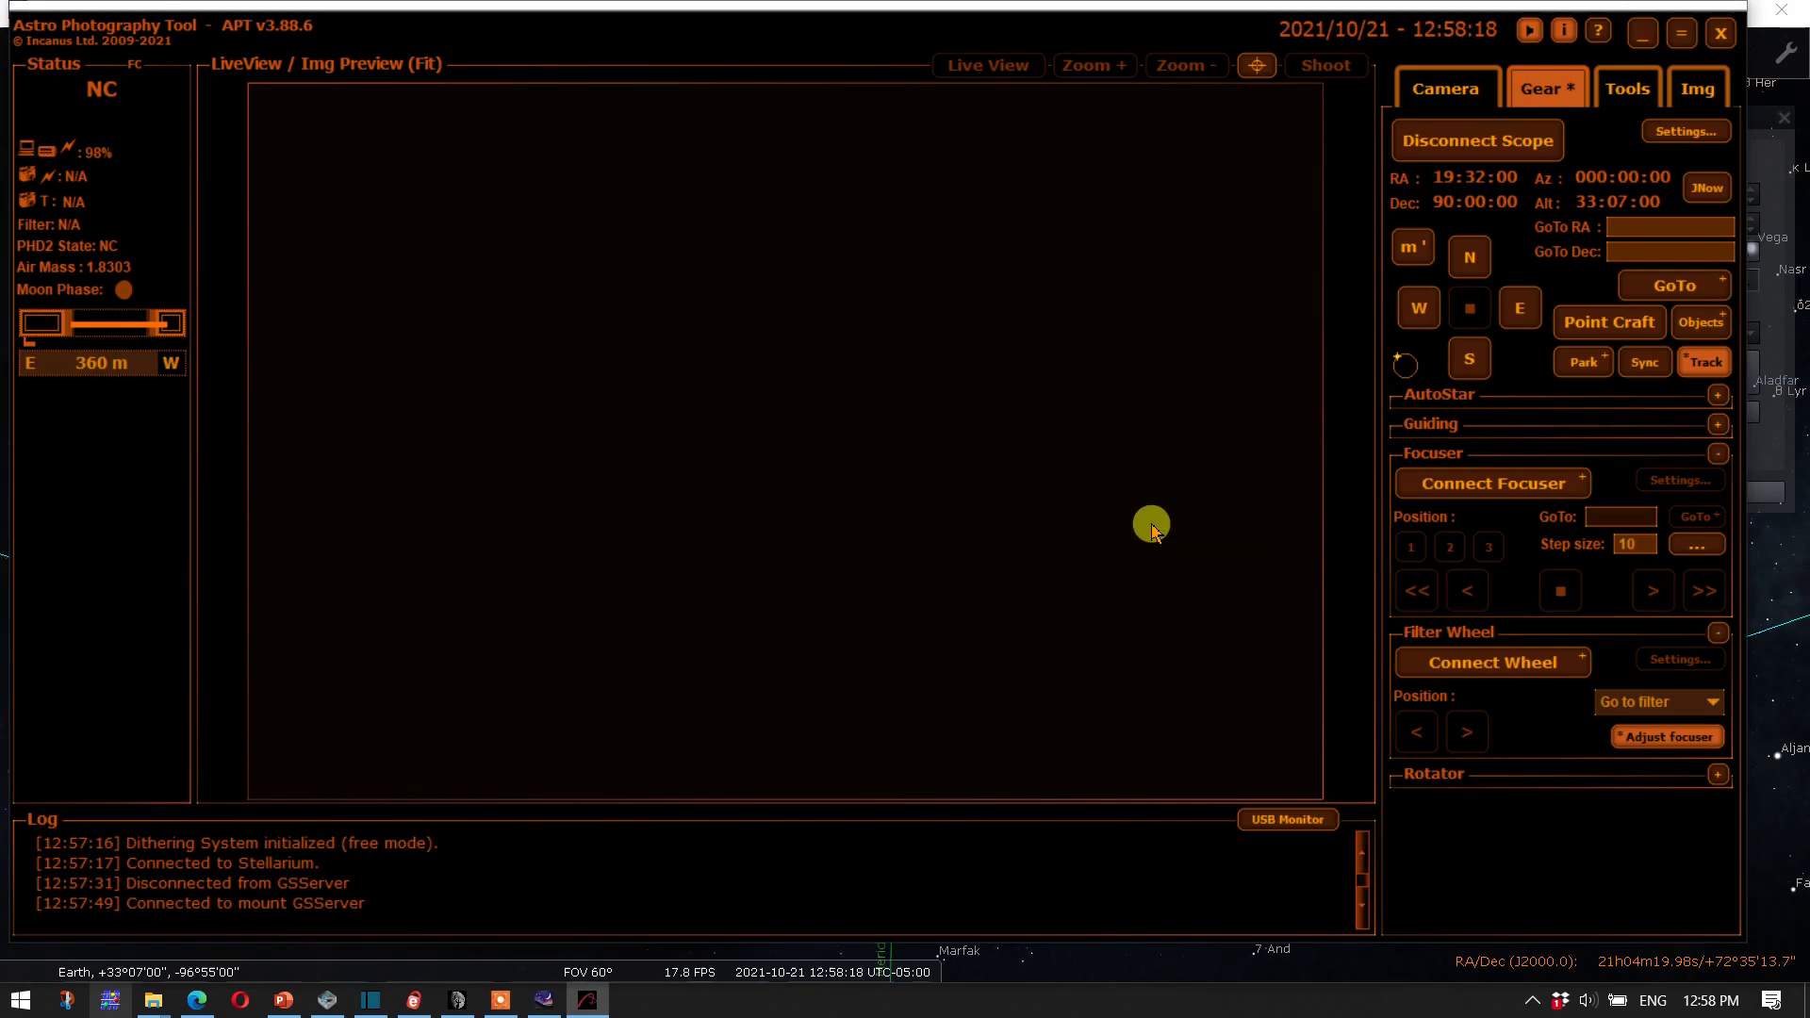
pyautogui.click(1707, 365)
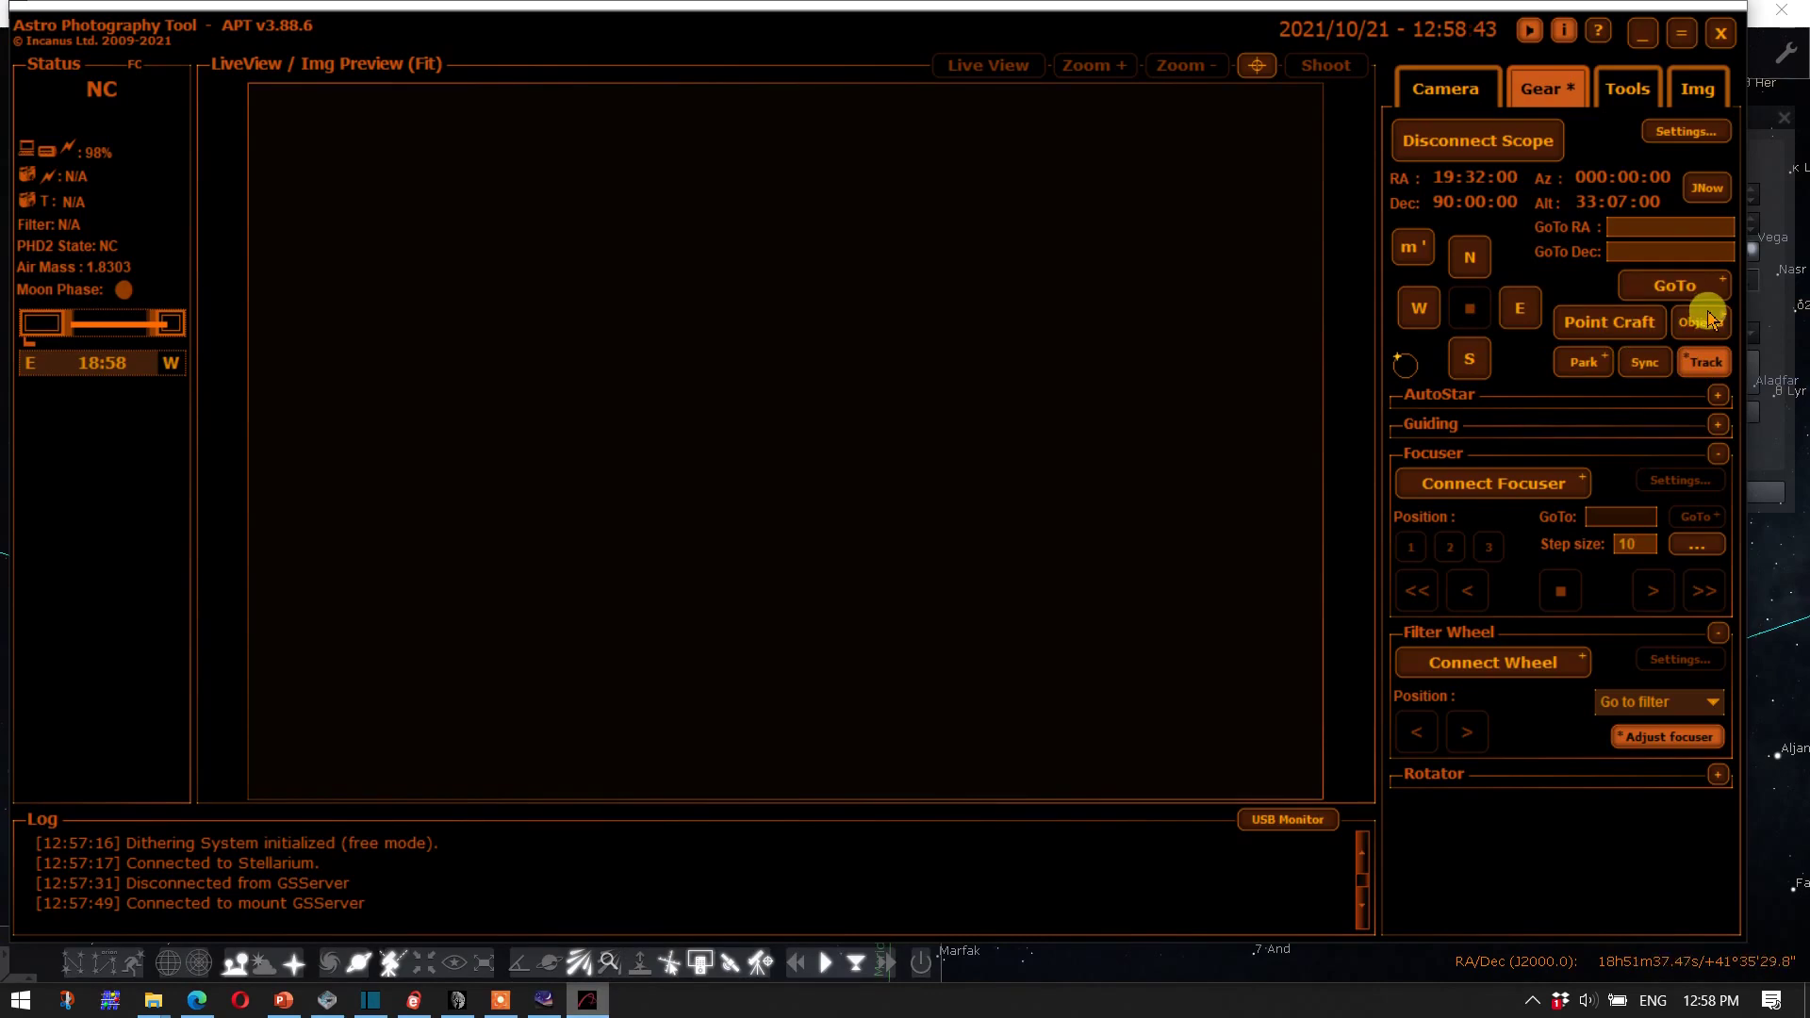
# Step: Pick Muscida from the custom objects list as the GoTo target, slew the mount to it, and check its position in Stellarium
pyautogui.click(1709, 323)
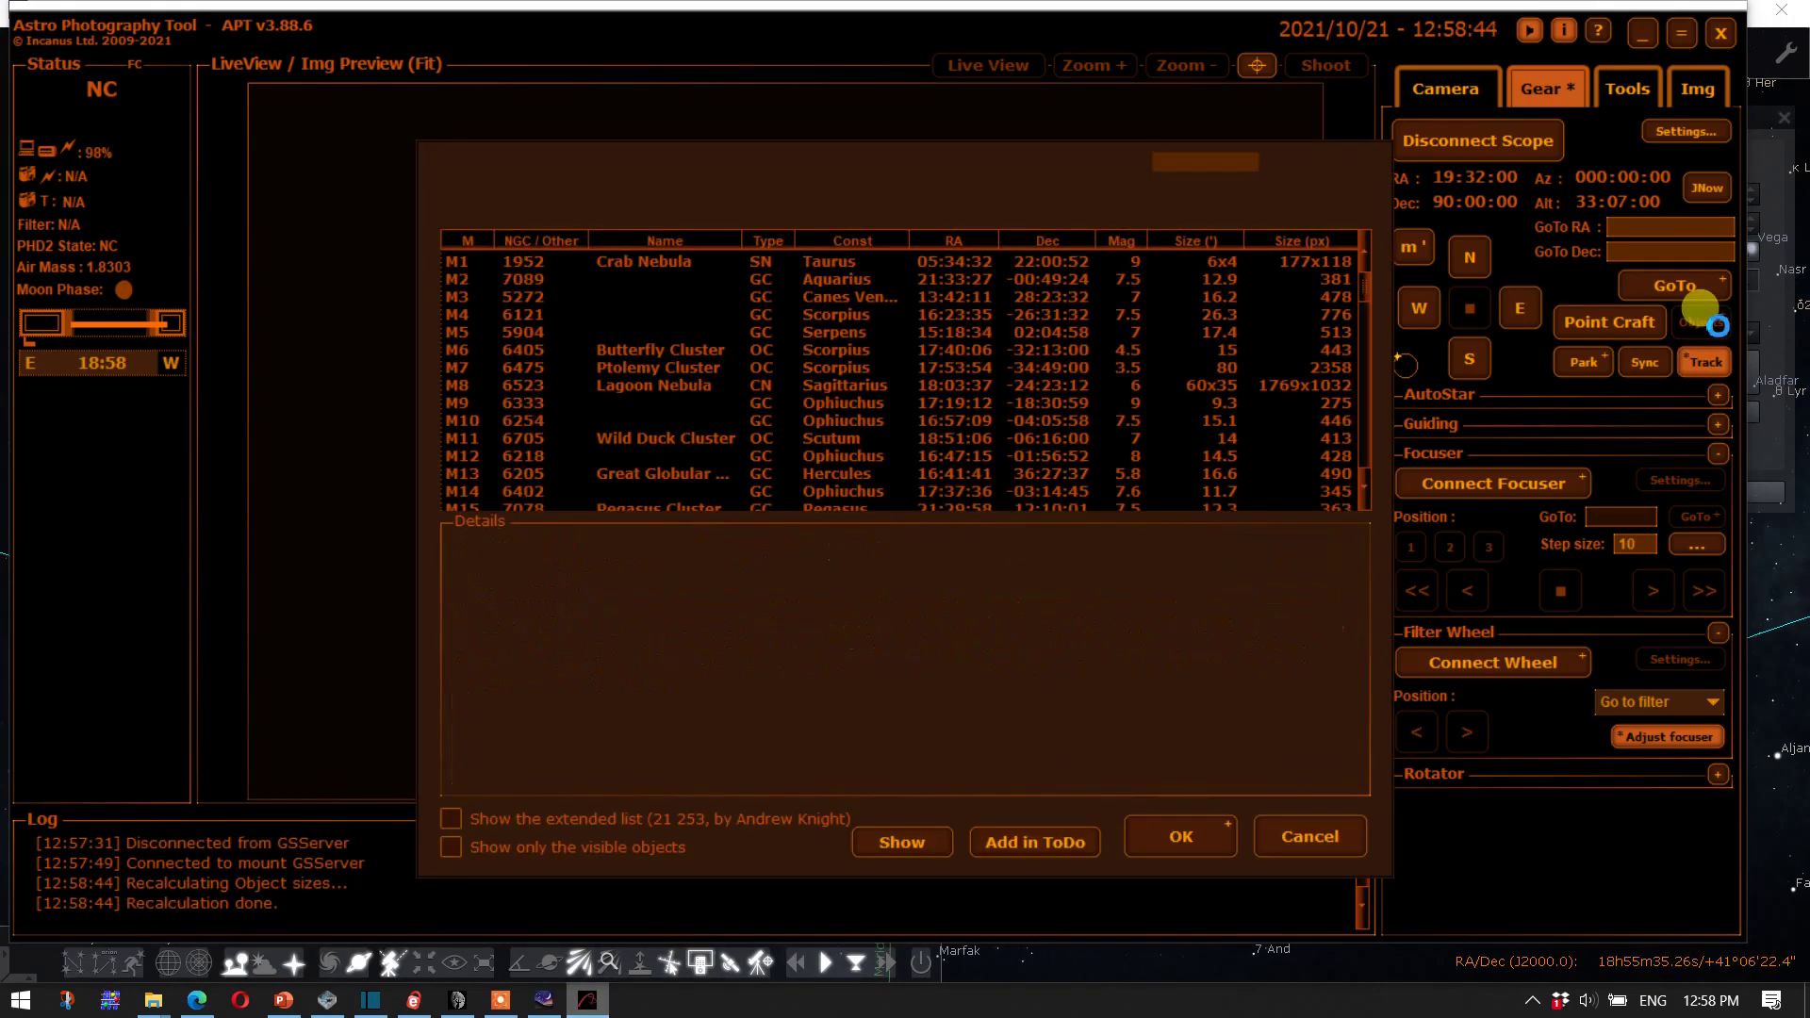
pyautogui.click(862, 205)
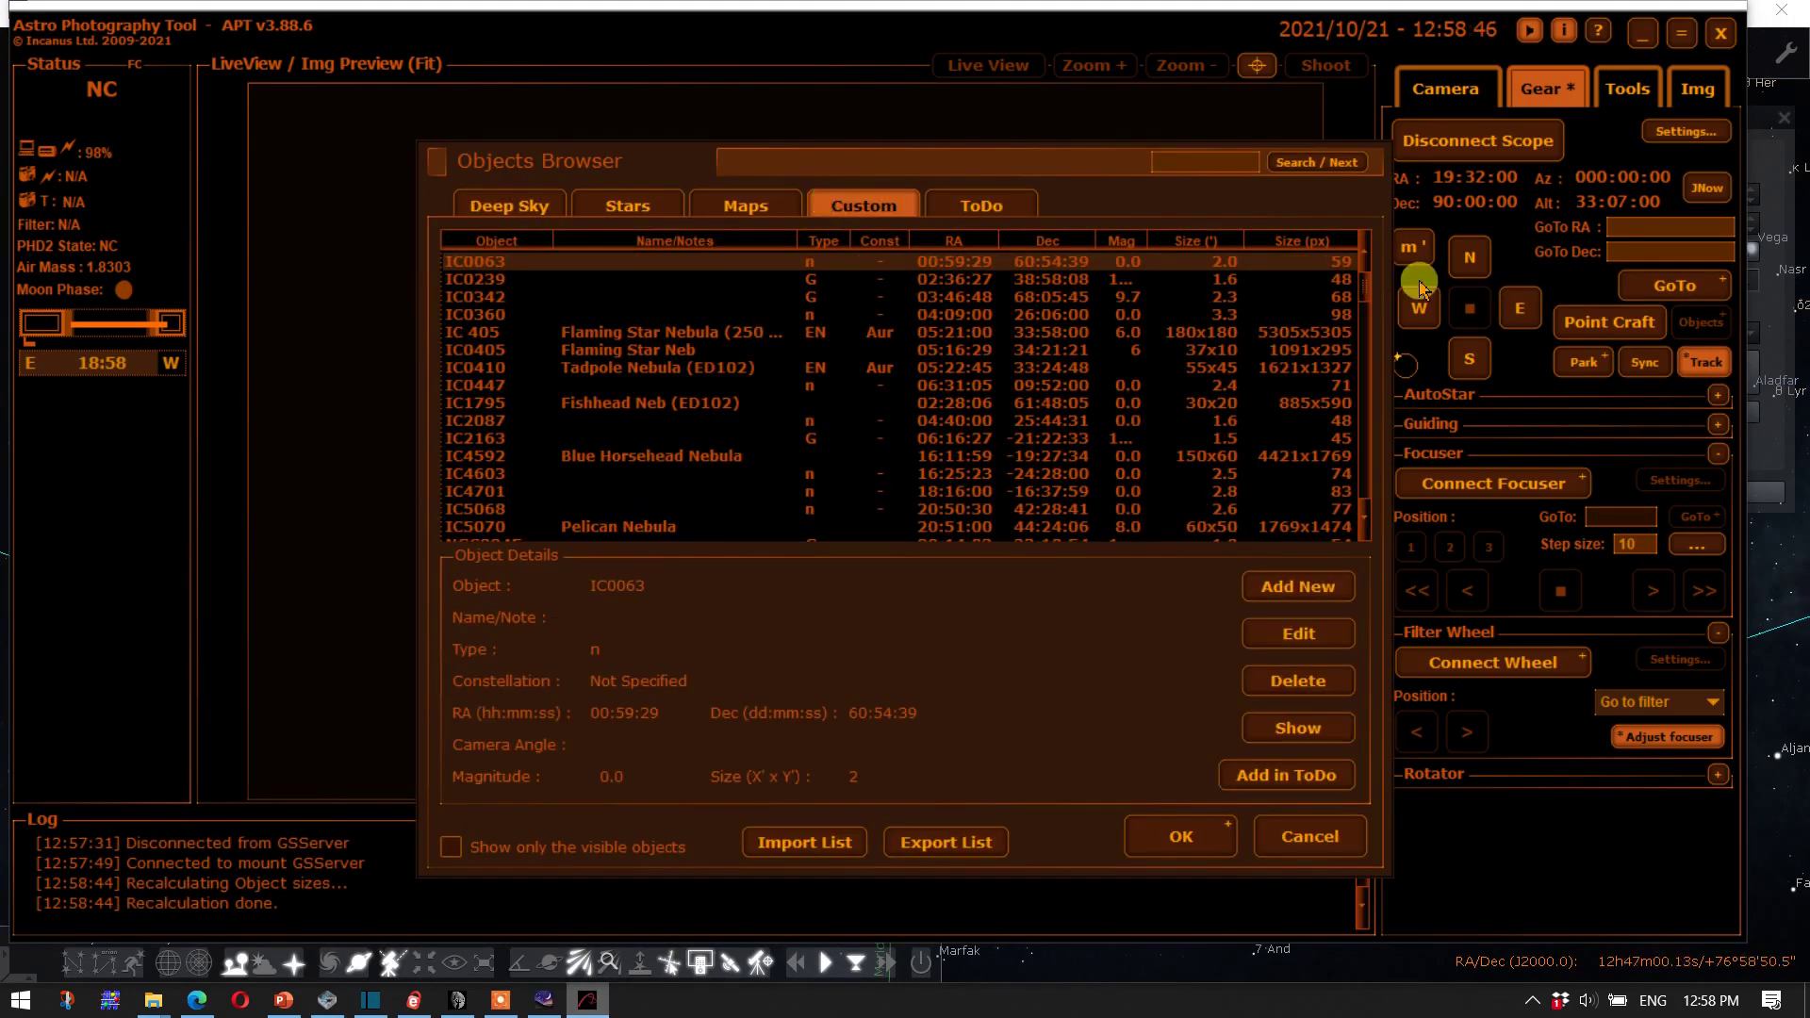
pyautogui.moveTo(1362, 283); pyautogui.dragTo(1339, 451)
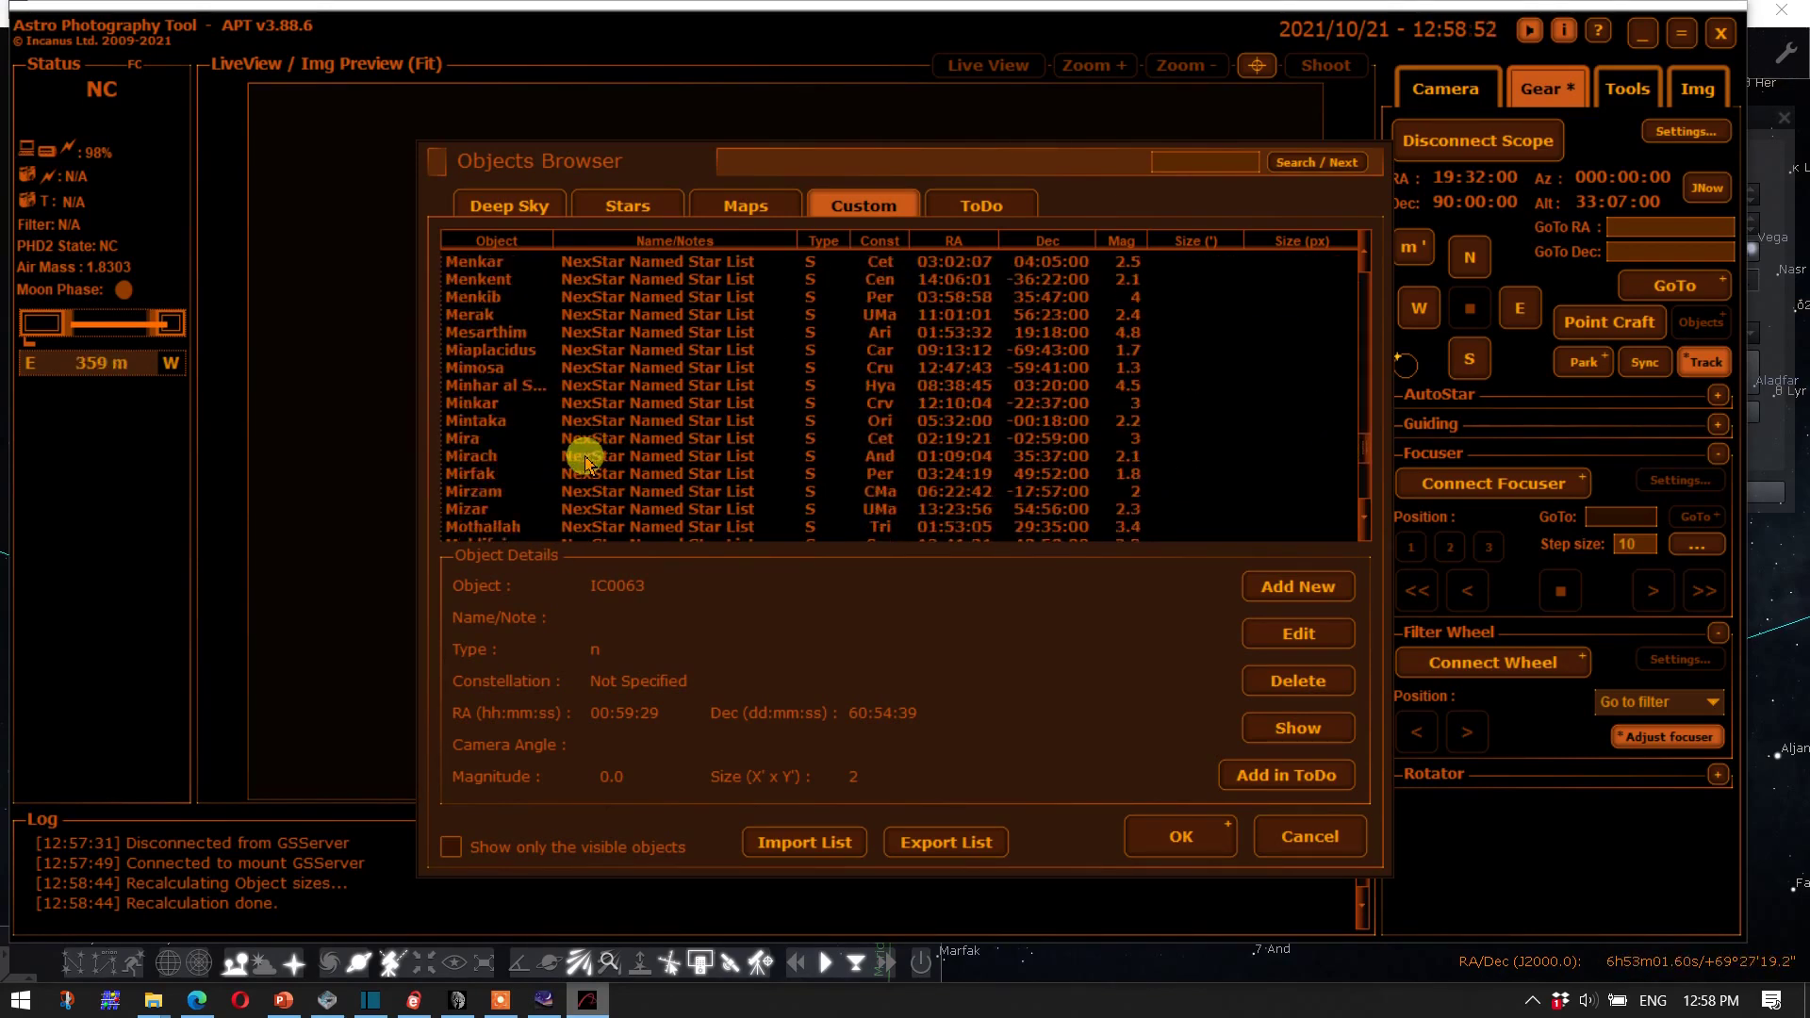
pyautogui.scroll(-2, 584, 462)
pyautogui.click(477, 508)
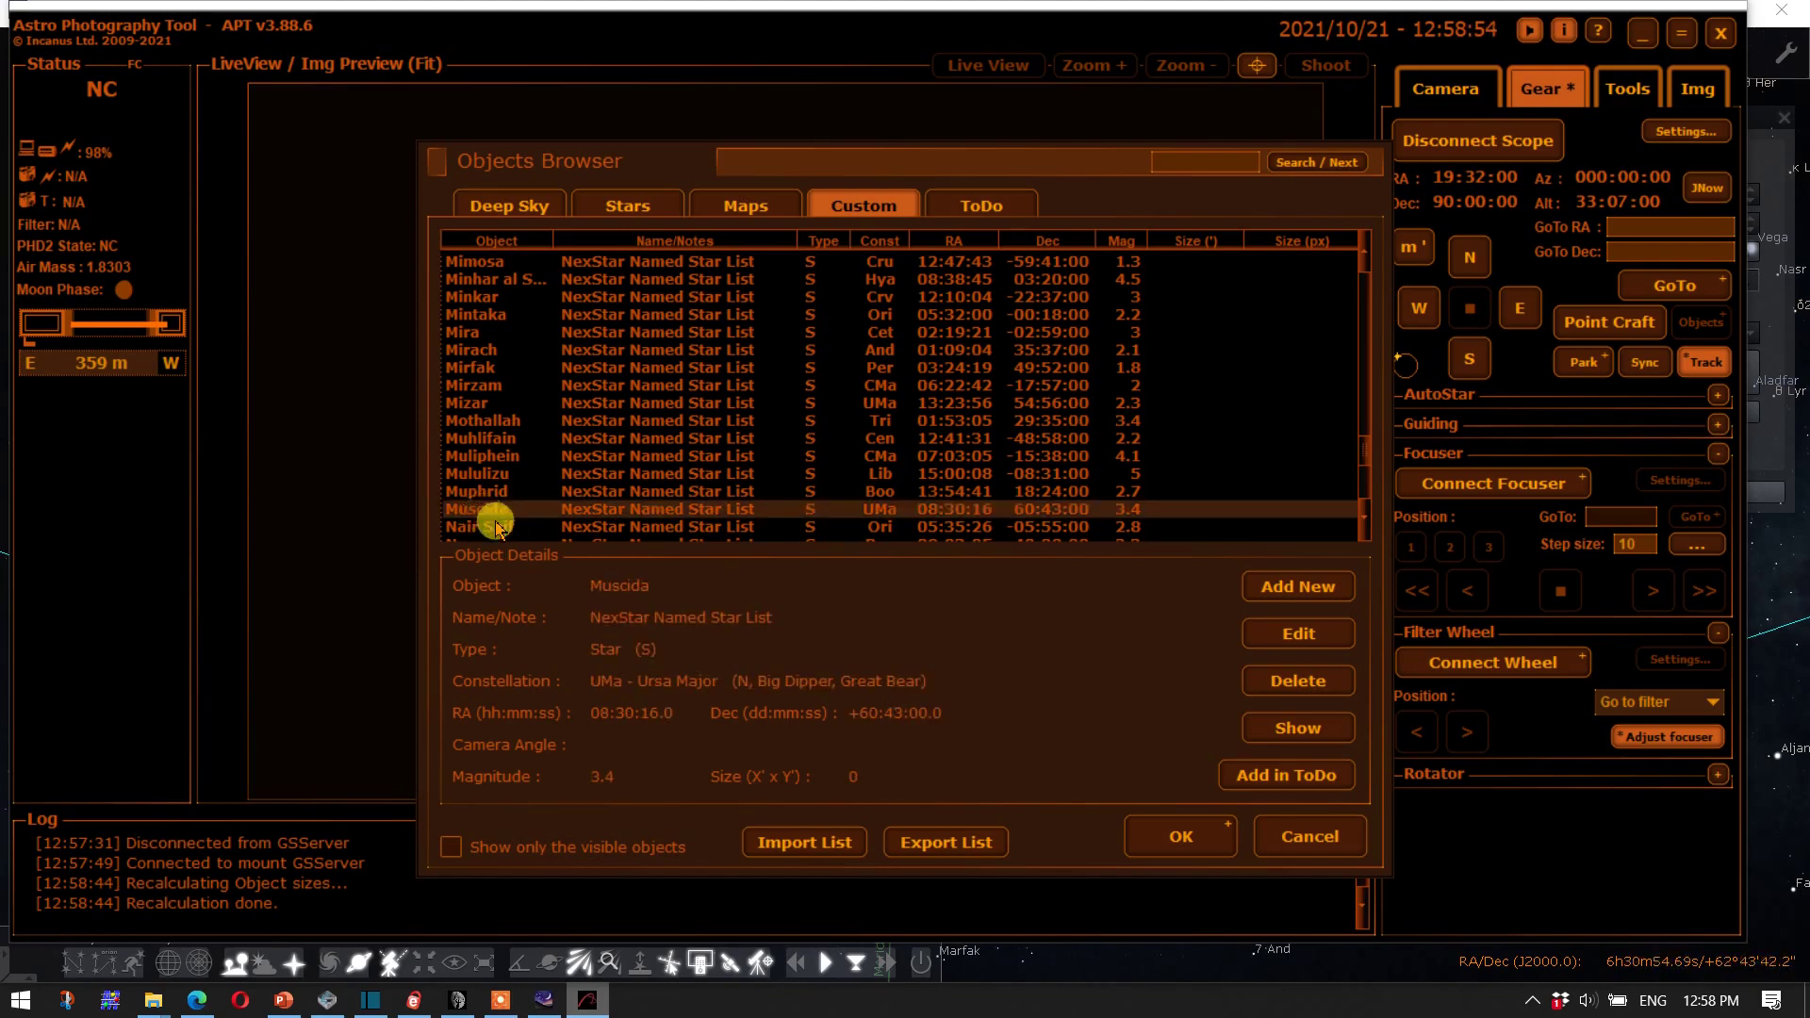
pyautogui.click(1168, 834)
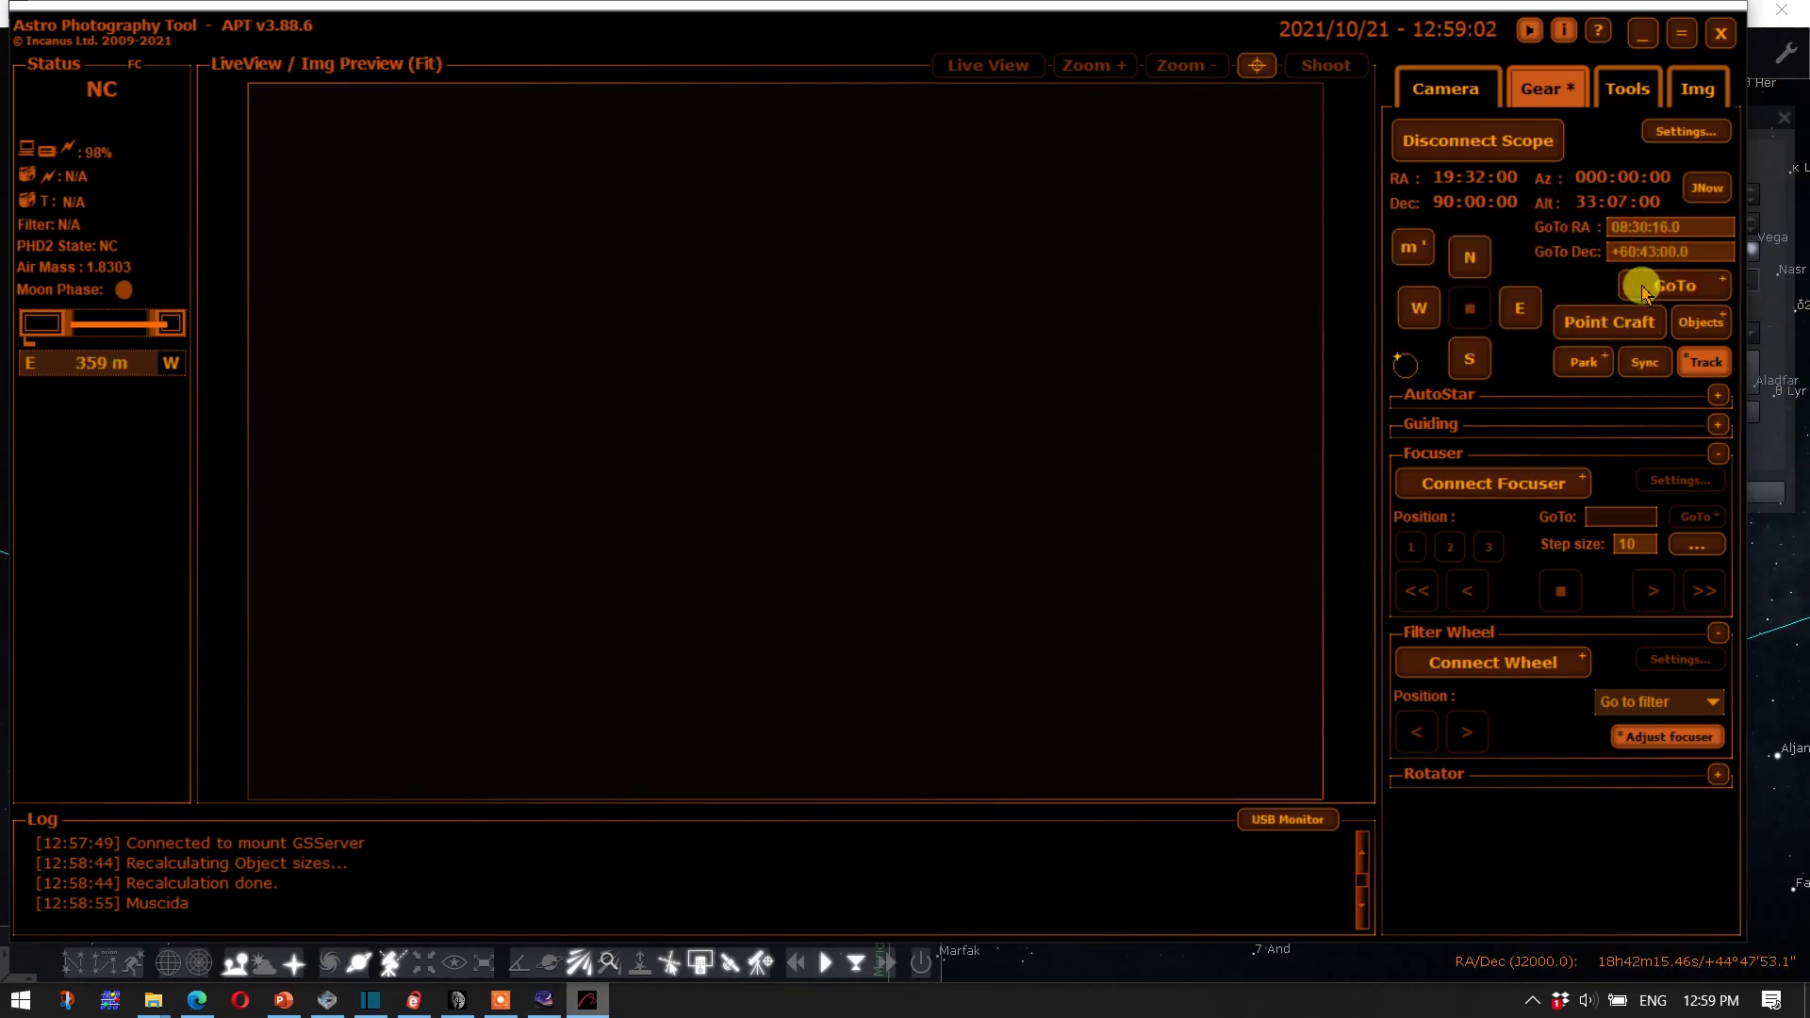
pyautogui.click(1771, 674)
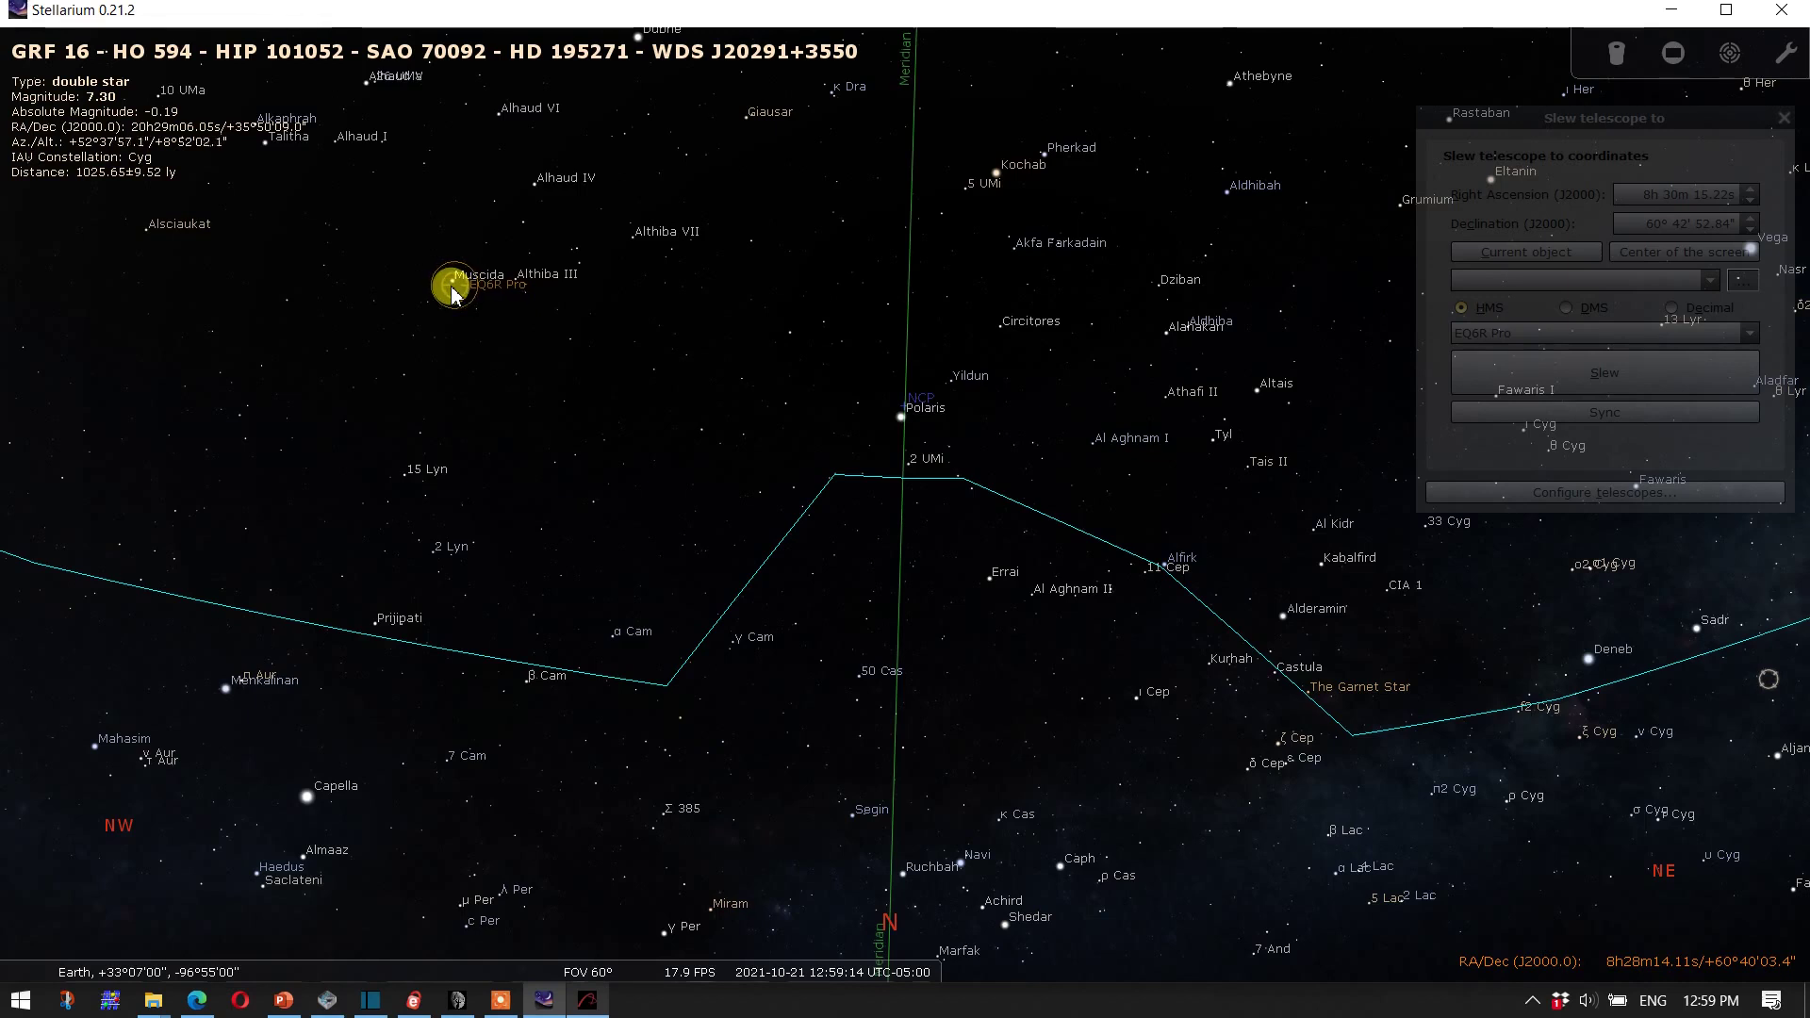
# Step: Return to Astro Photography Tool and park the telescope
pyautogui.click(586, 999)
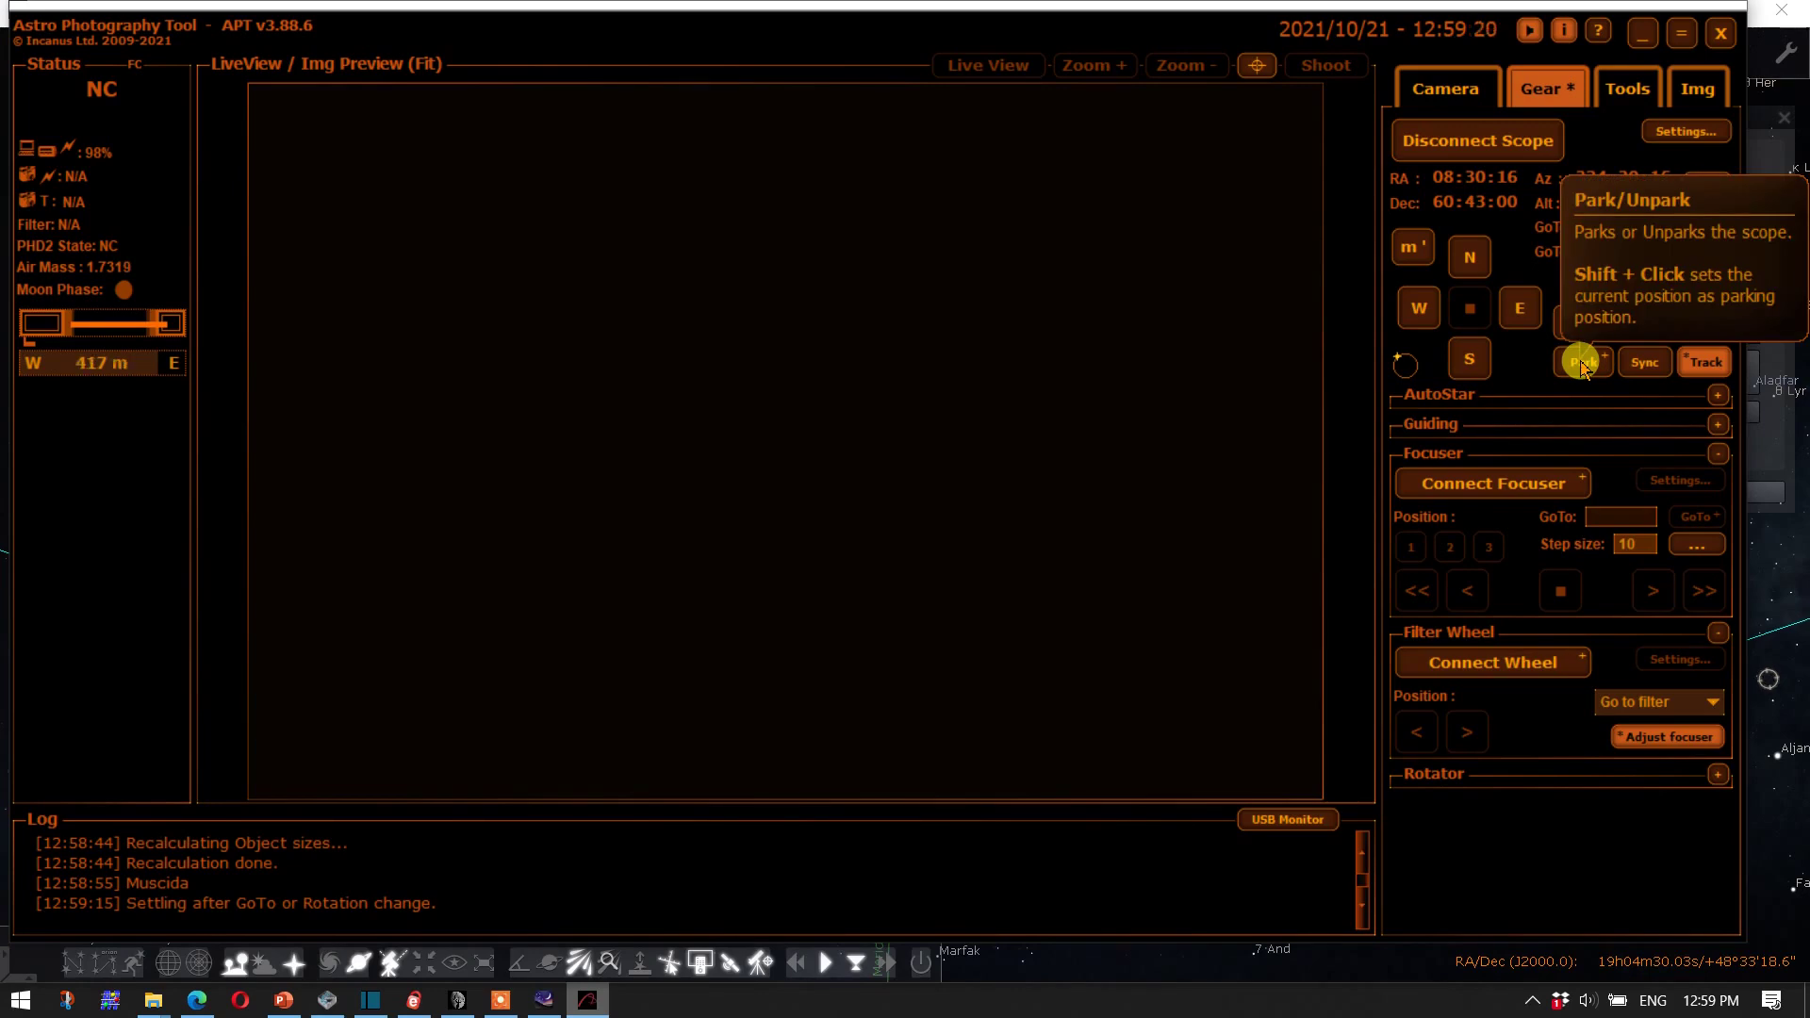
pyautogui.click(1582, 364)
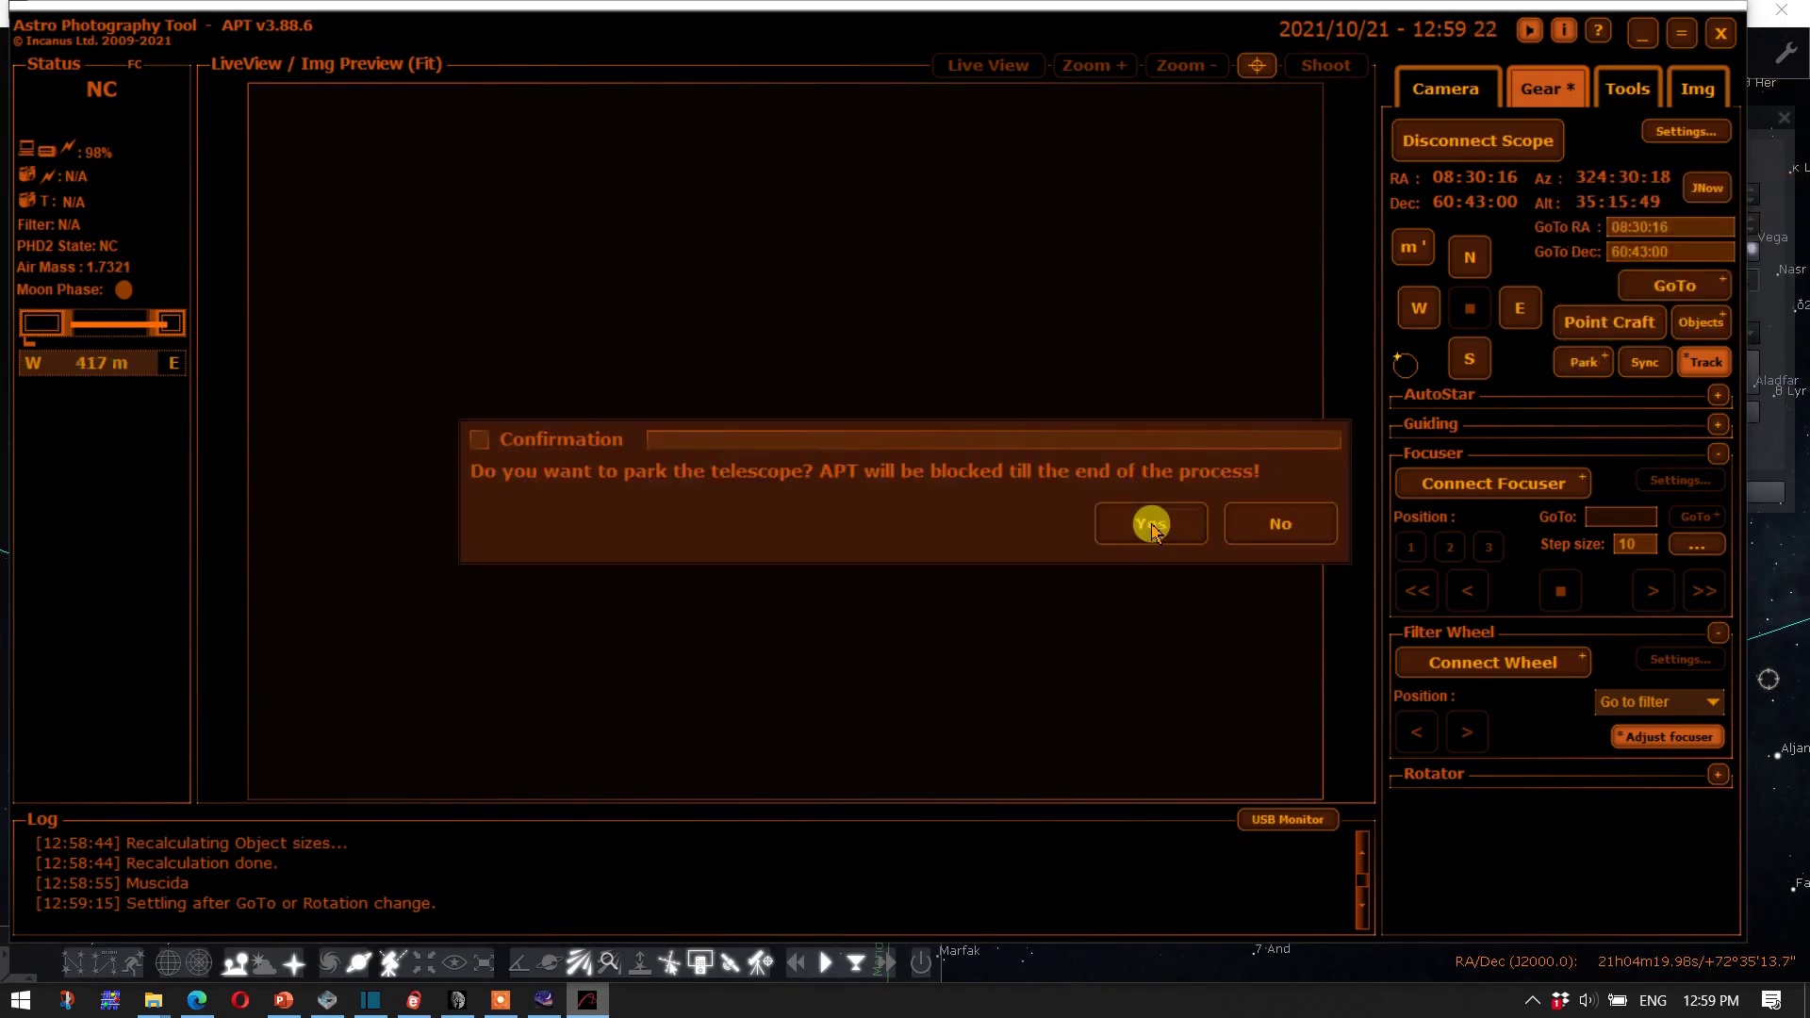
pyautogui.click(1152, 526)
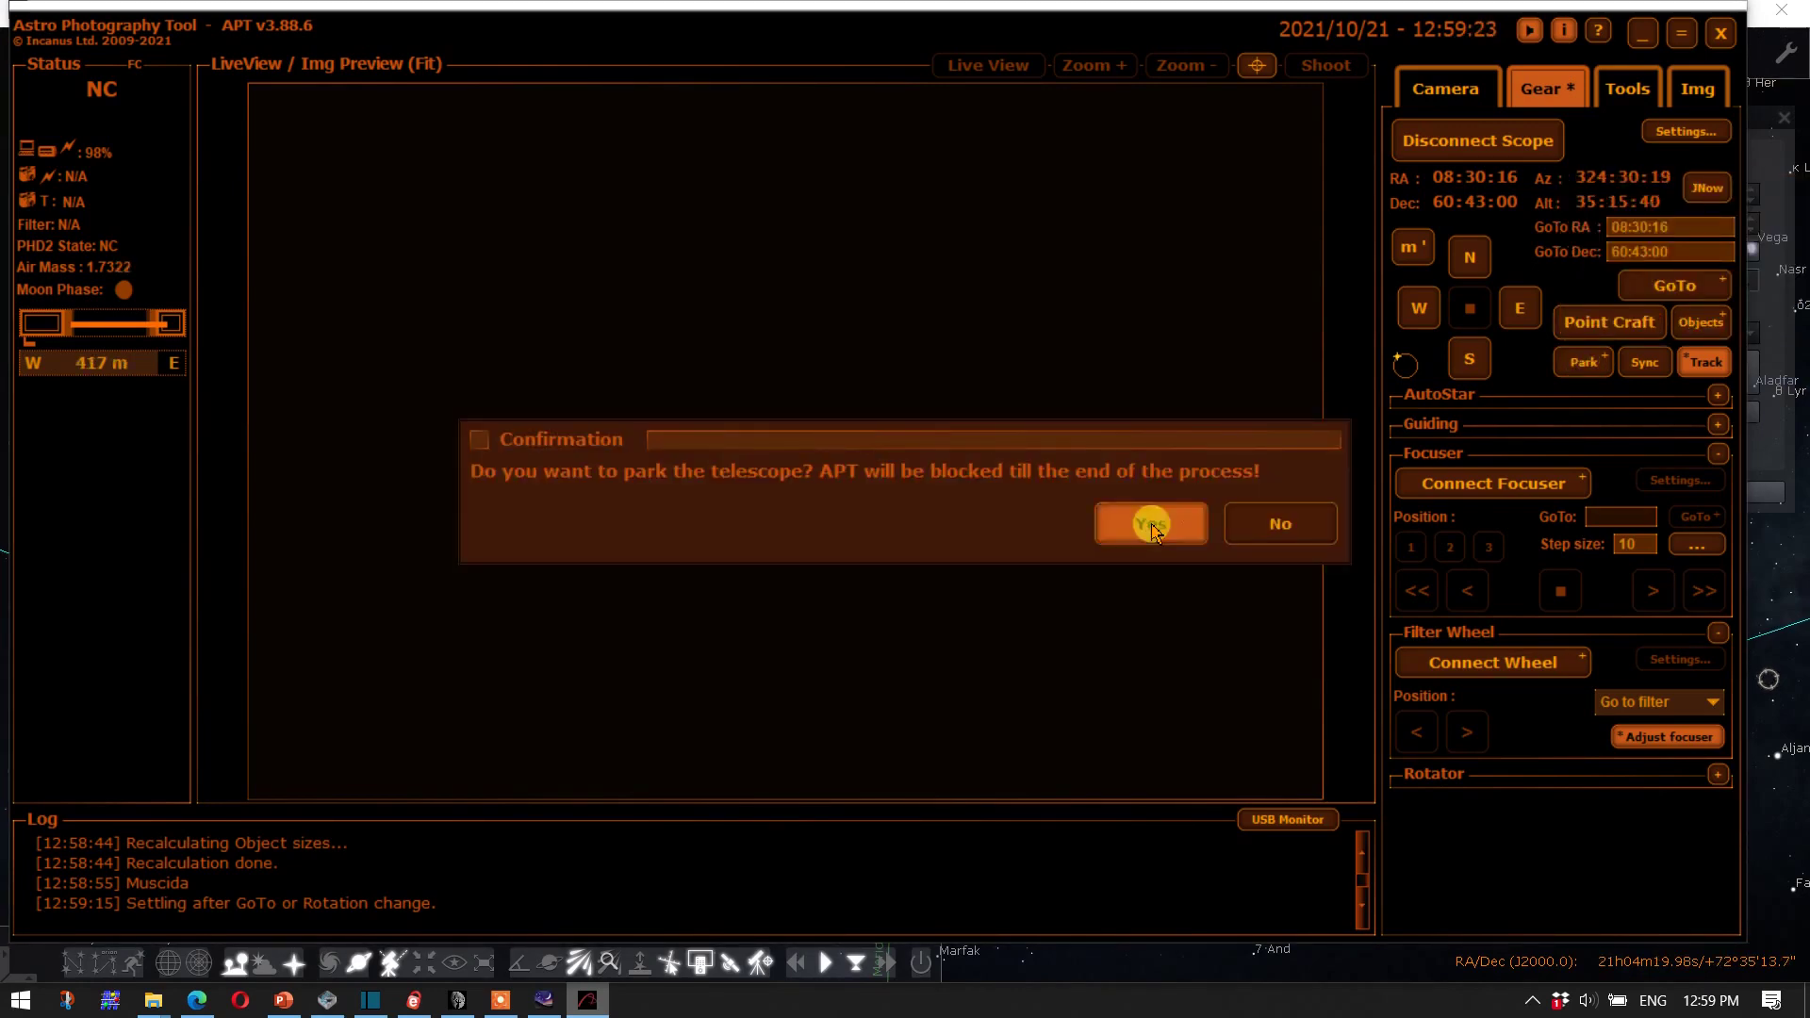
# Step: Check the parked mount's position in Stellarium and return to the gear controls in Astro Photography Tool
pyautogui.click(1758, 590)
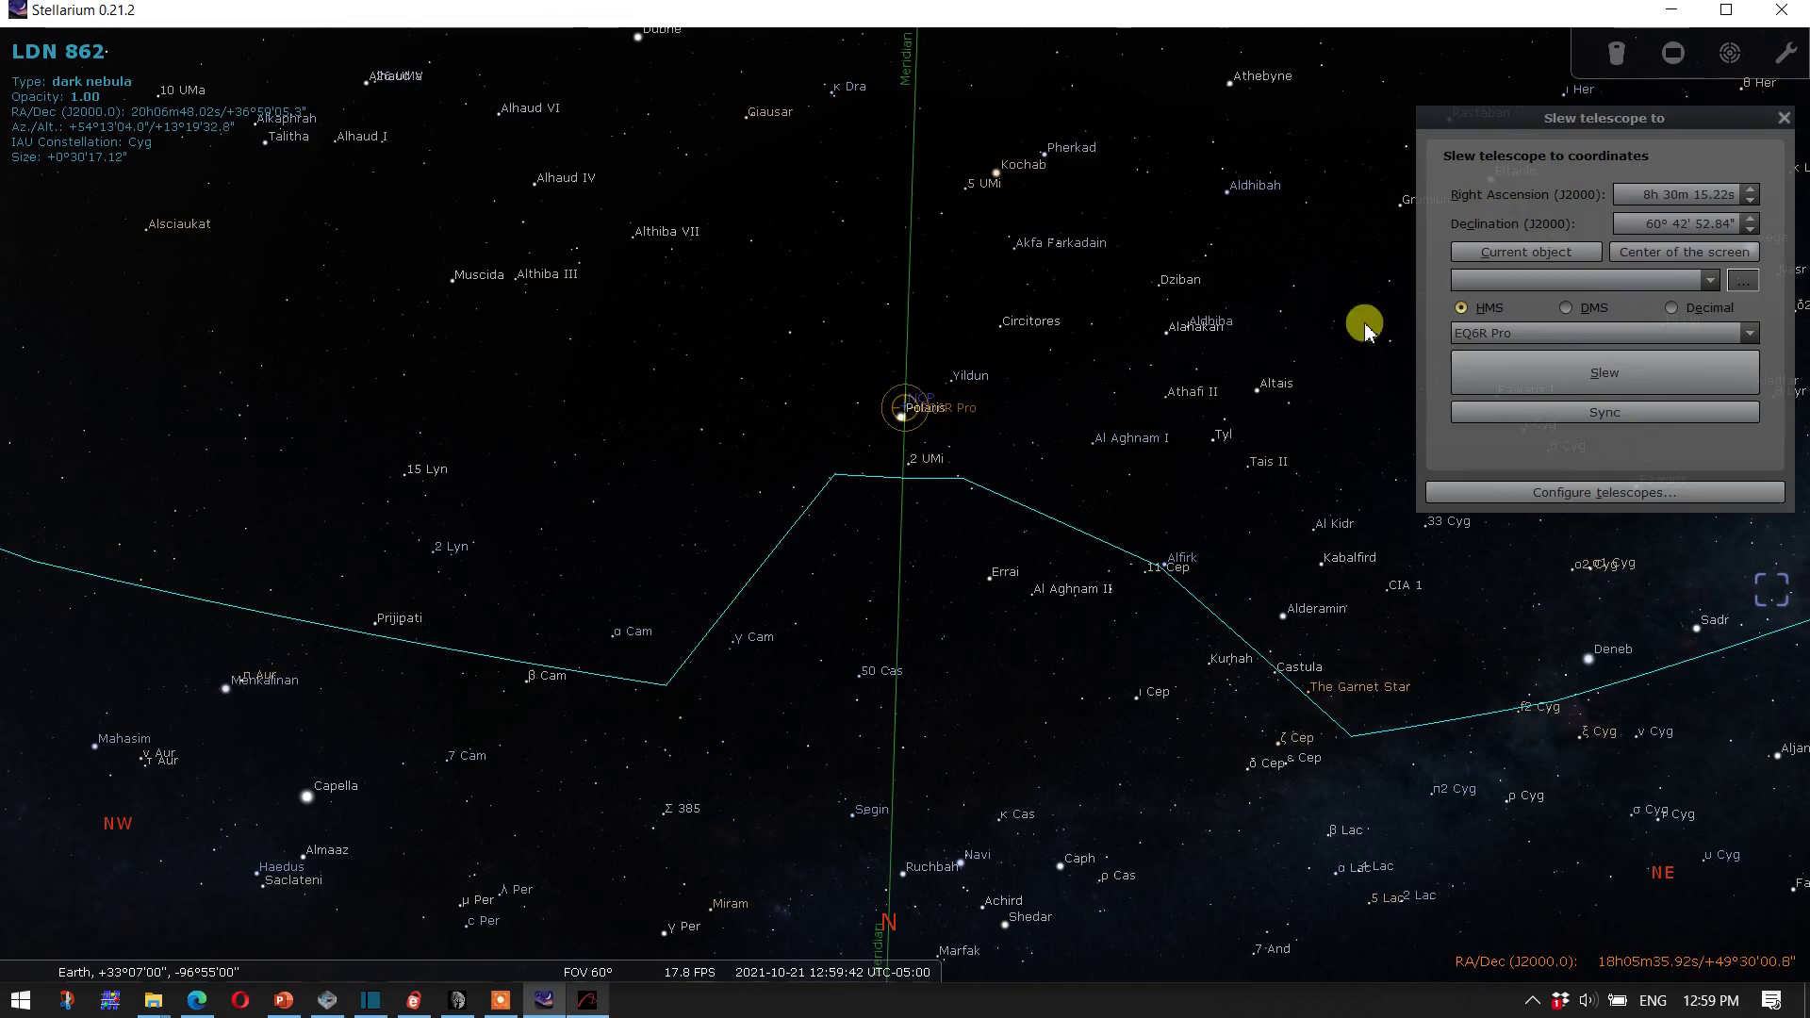
pyautogui.click(586, 1002)
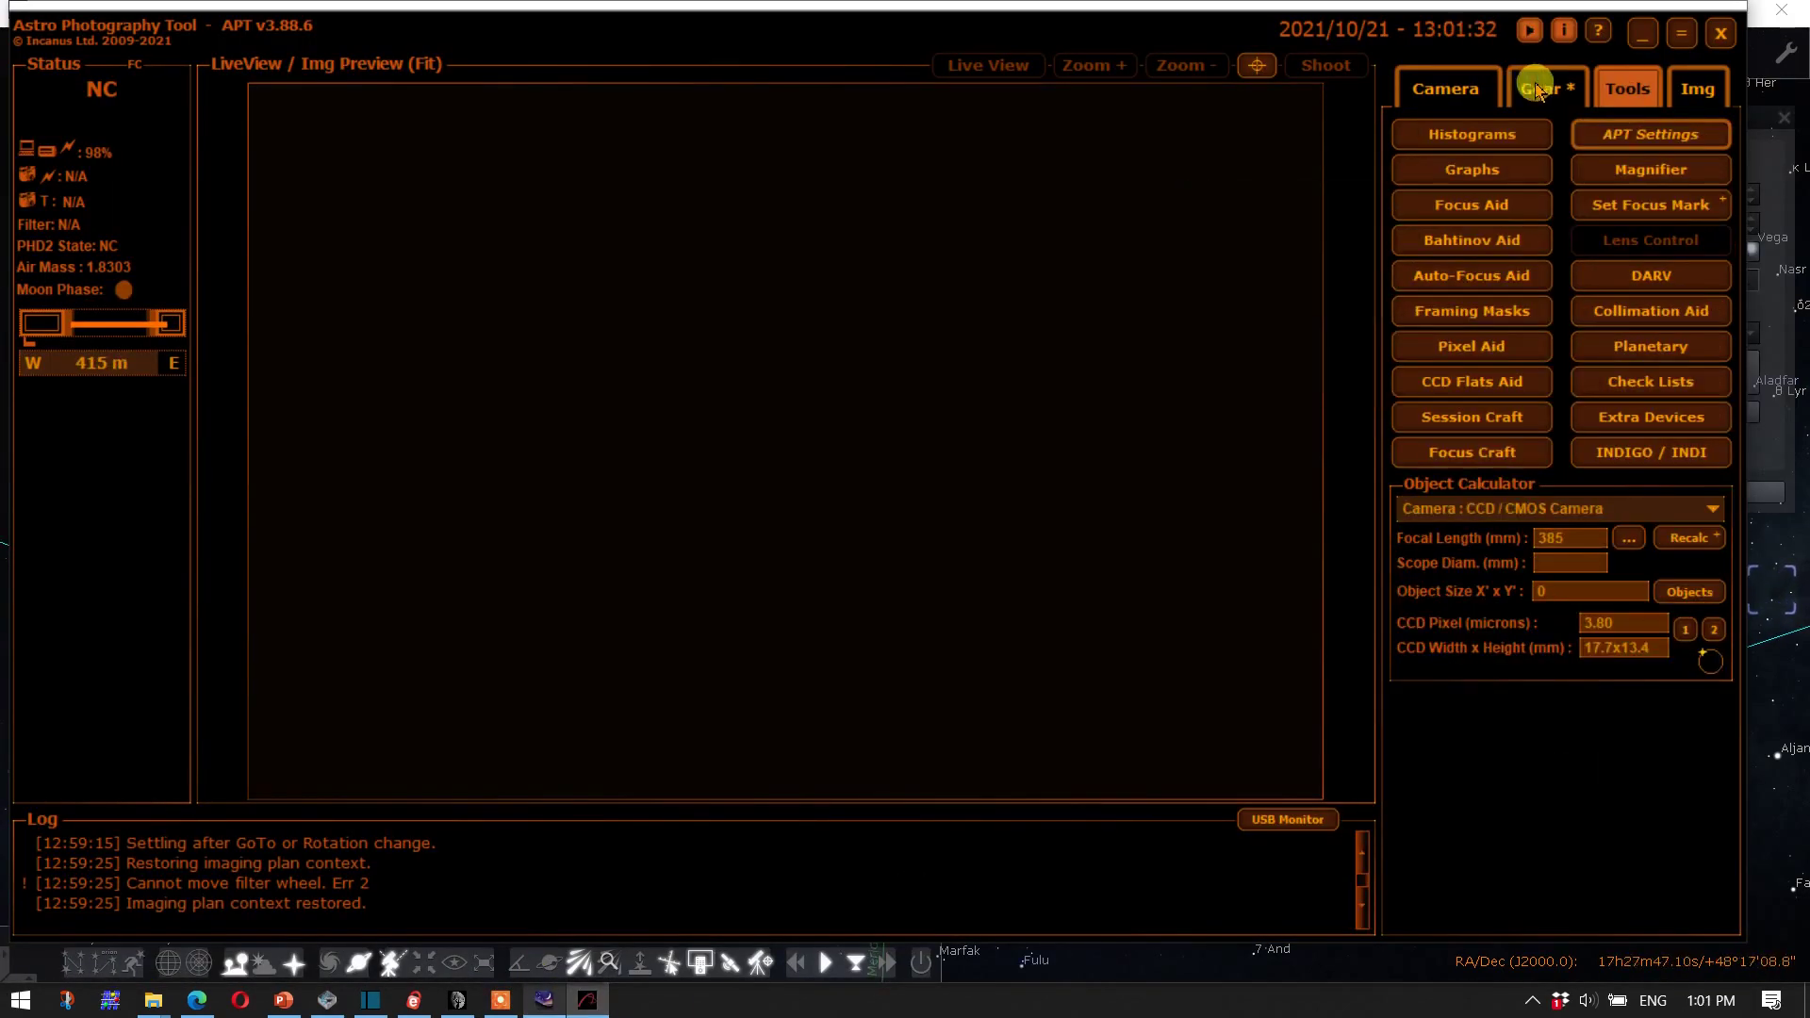
pyautogui.click(1544, 86)
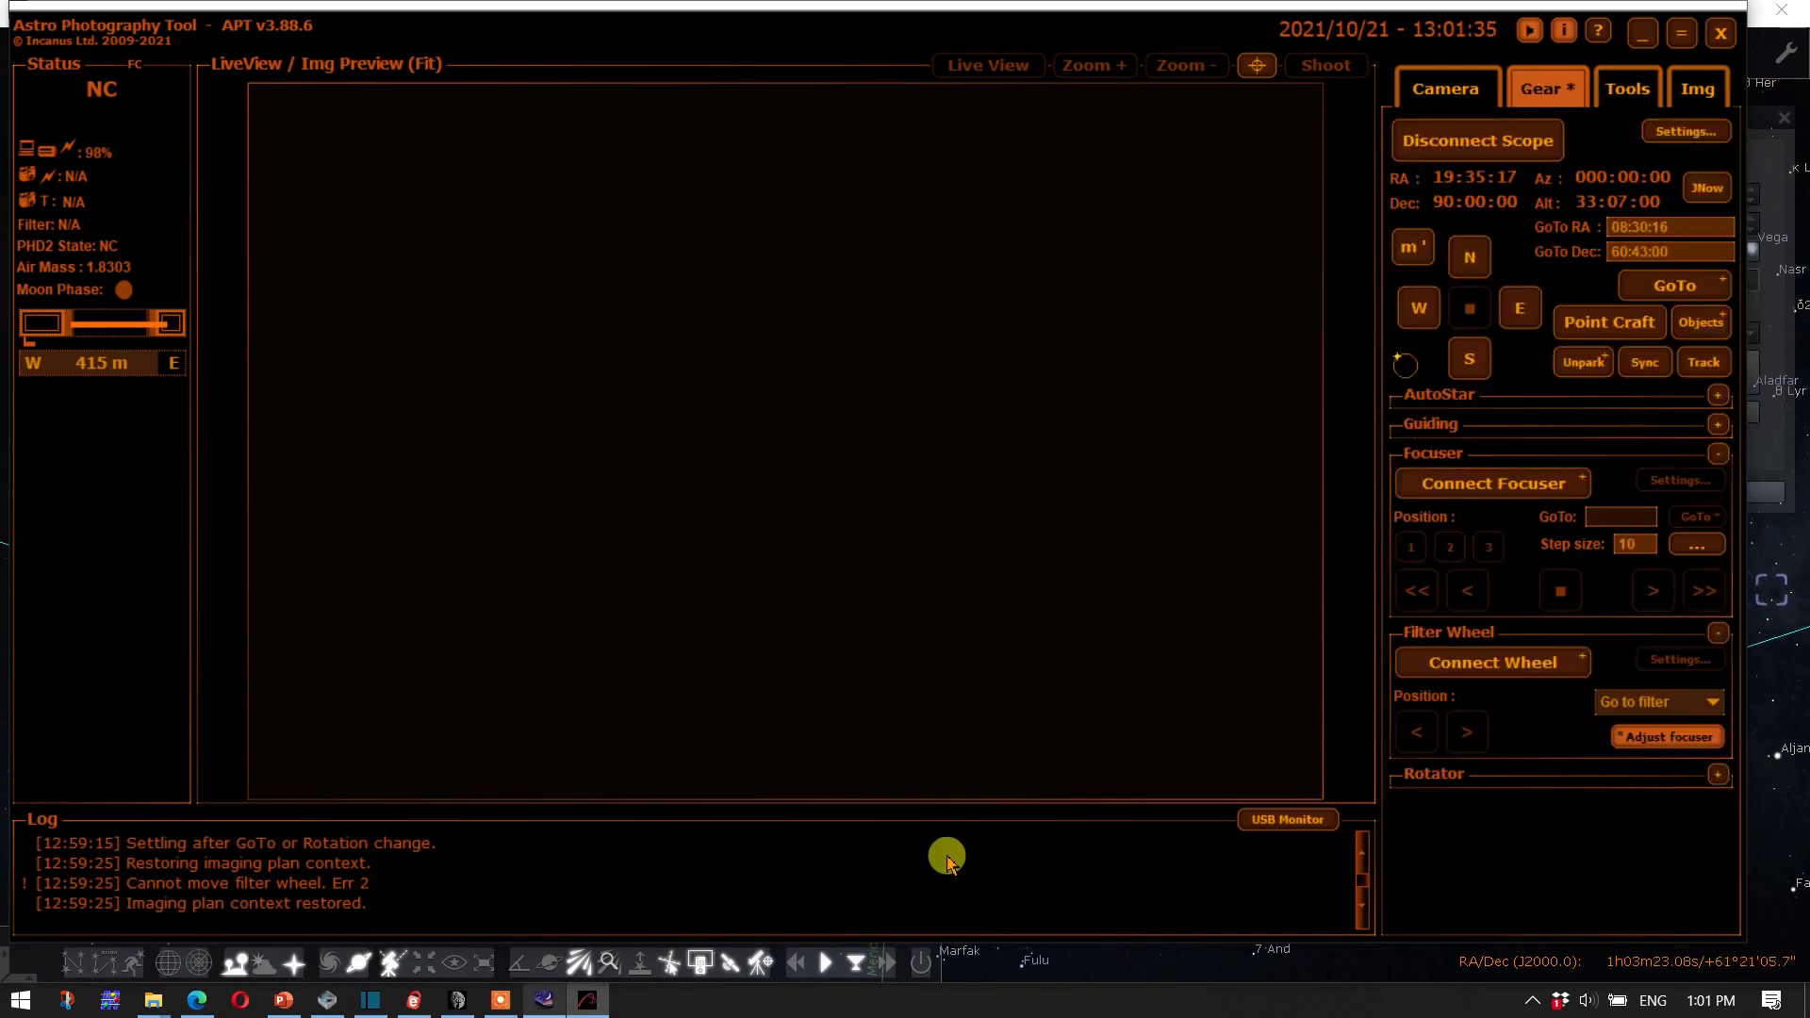
# Step: Disconnect the scope and close Astro Photography Tool, confirming the exit
pyautogui.click(1424, 148)
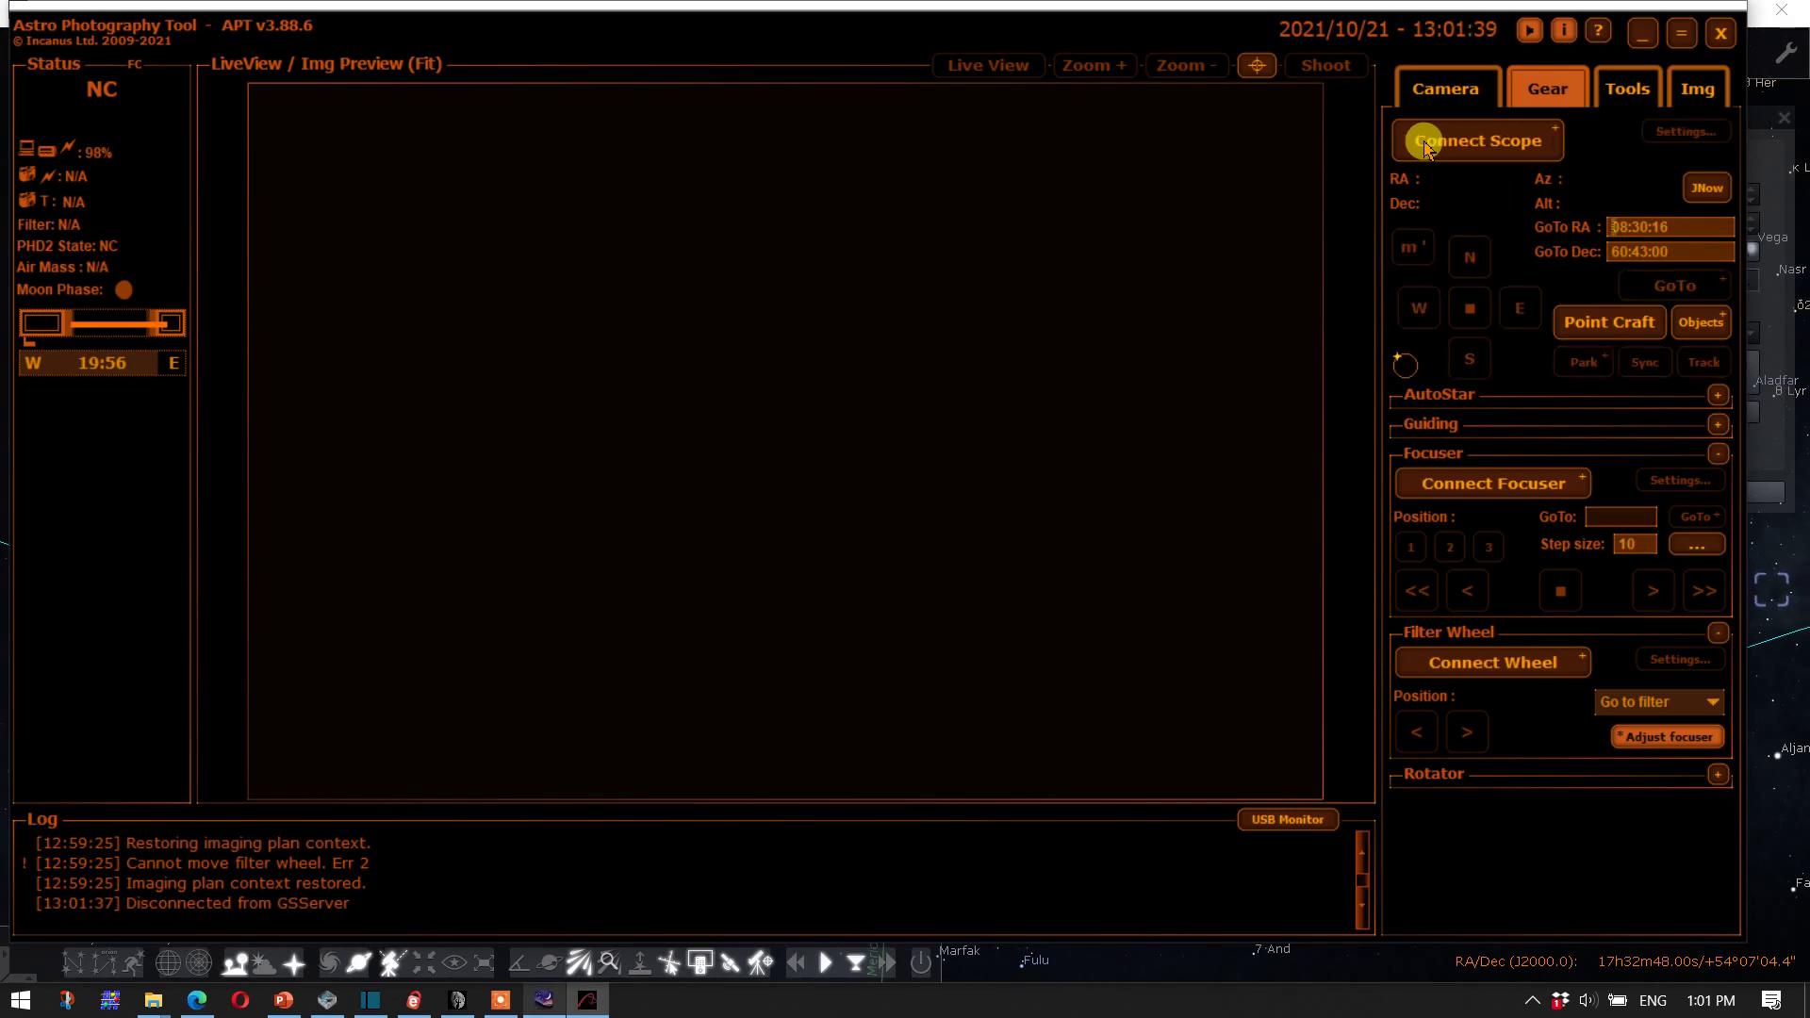
pyautogui.click(1721, 33)
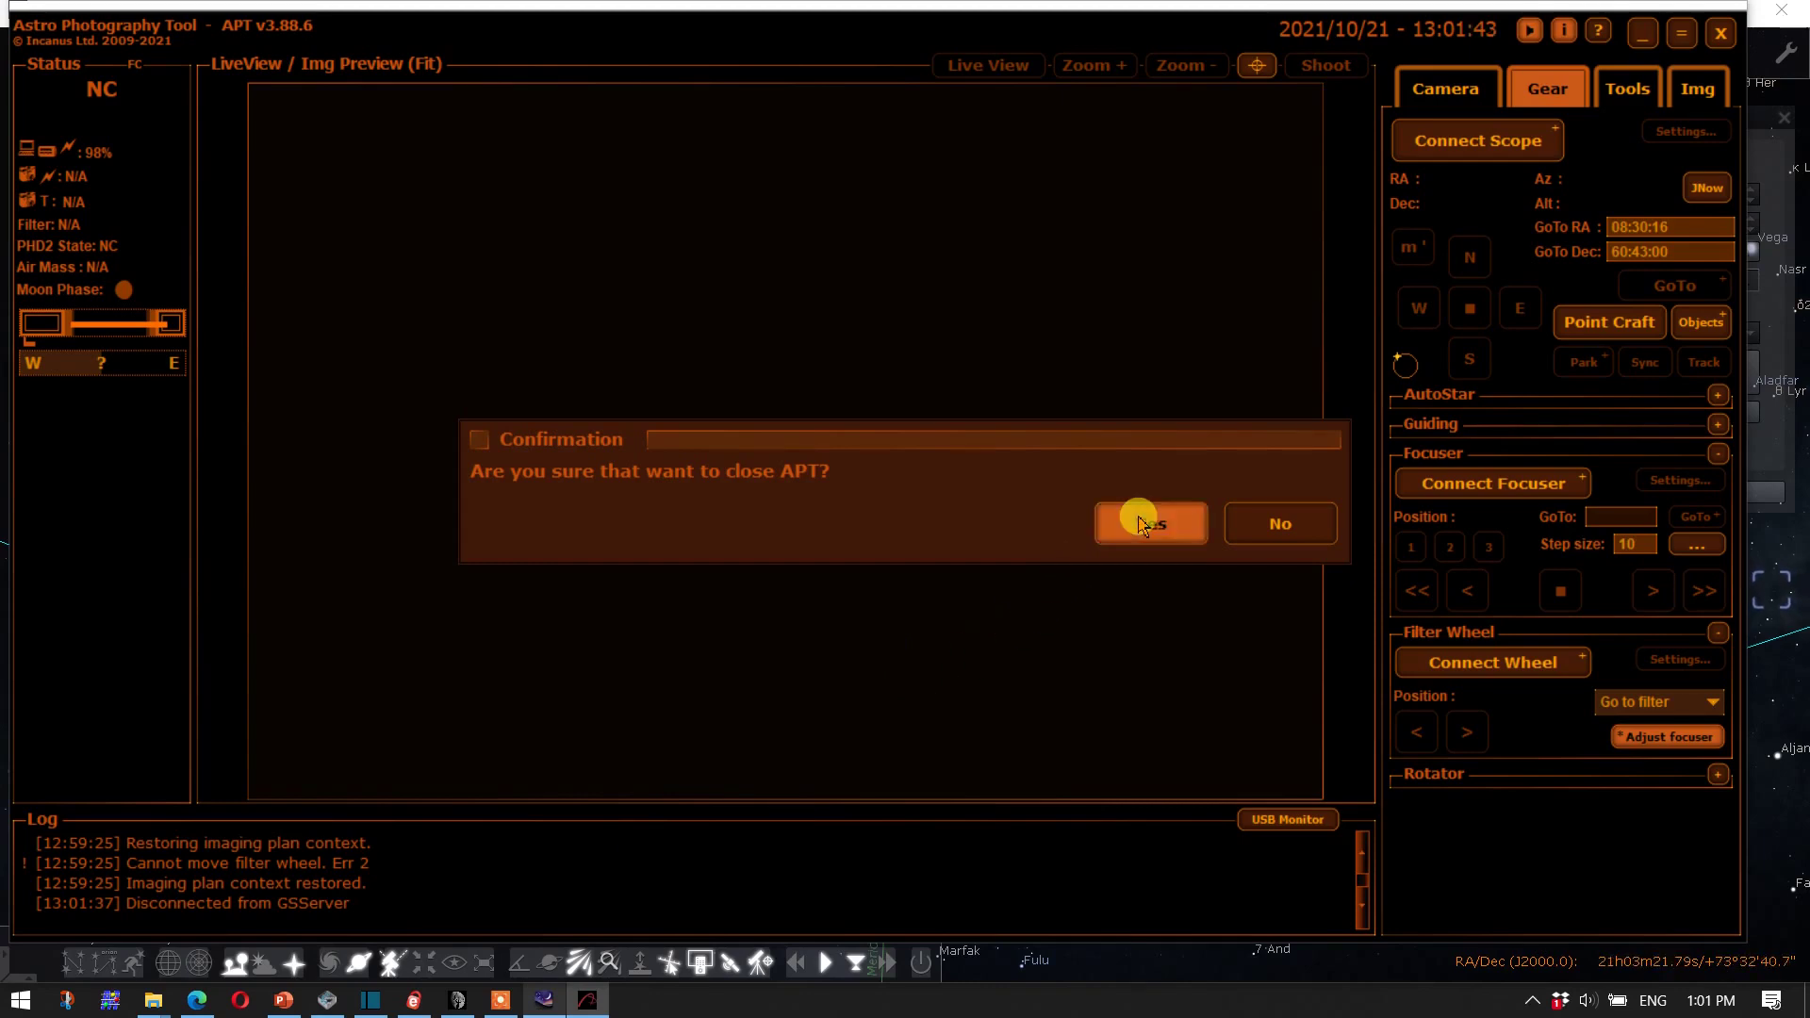
pyautogui.click(1146, 521)
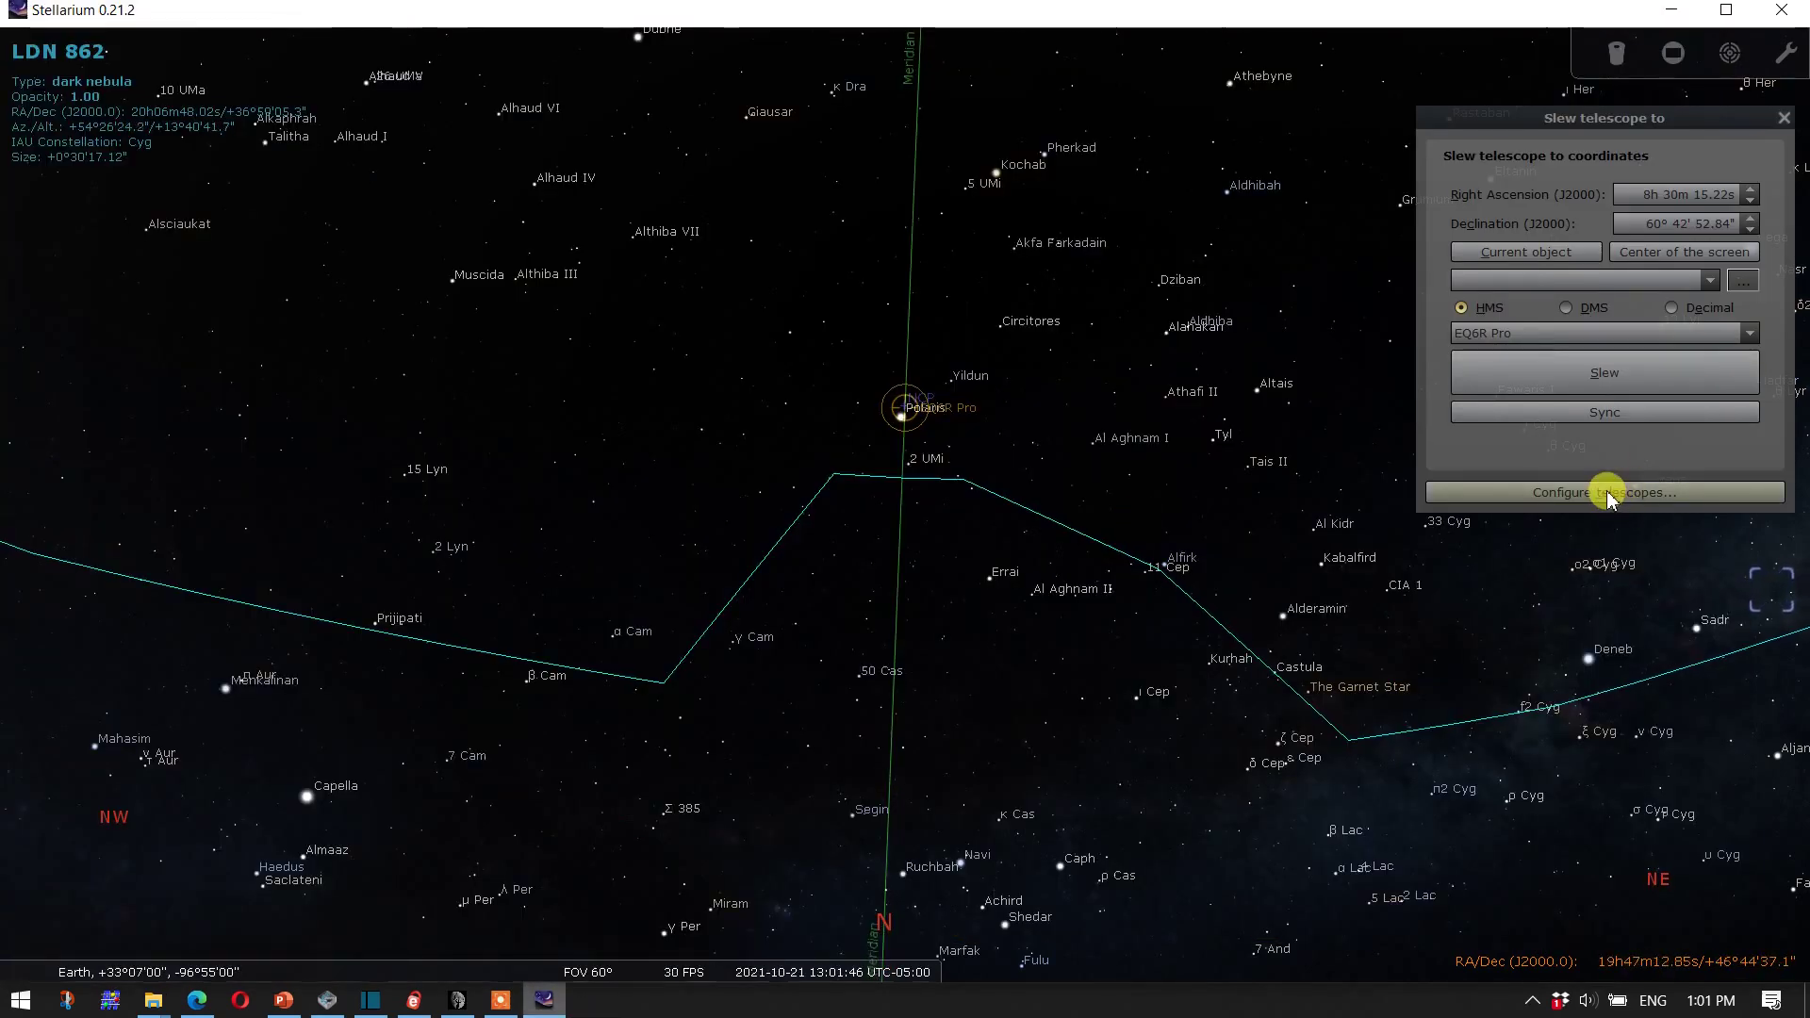
# Step: In Stellarium, disconnect the EQ6R Pro telescope and close the telescope configuration and slew windows
pyautogui.click(1609, 495)
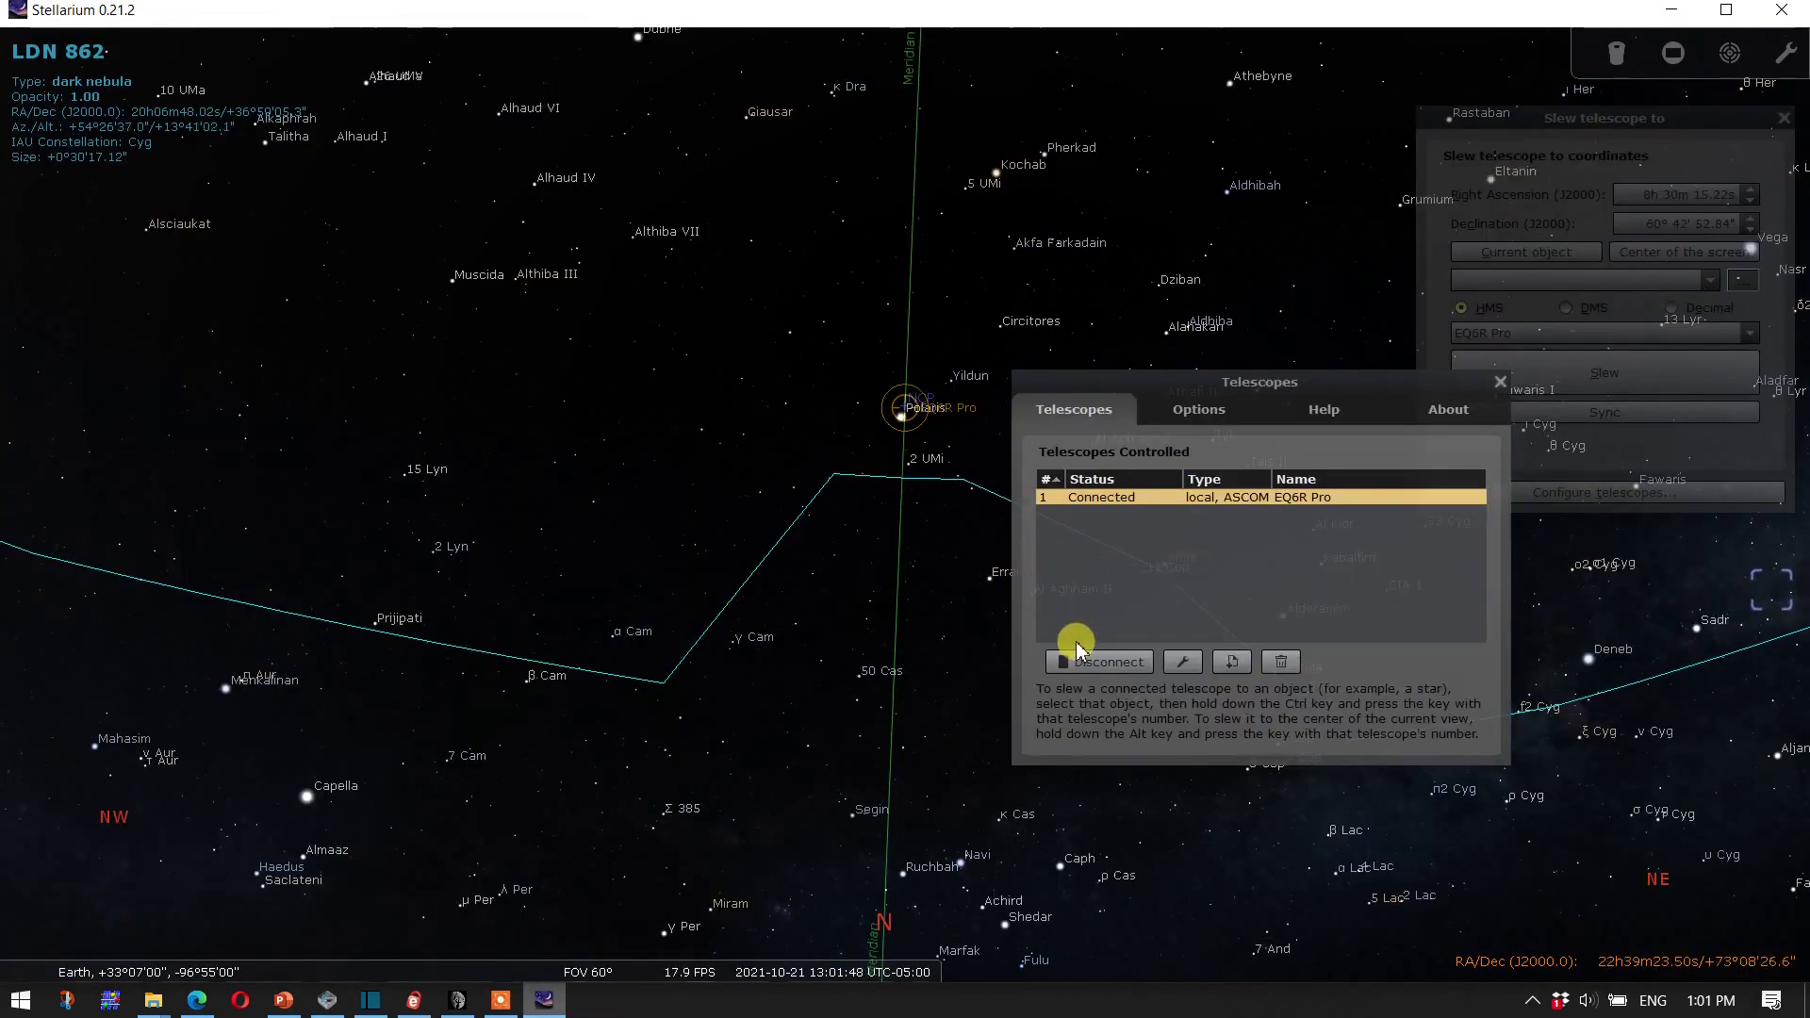
pyautogui.click(1099, 662)
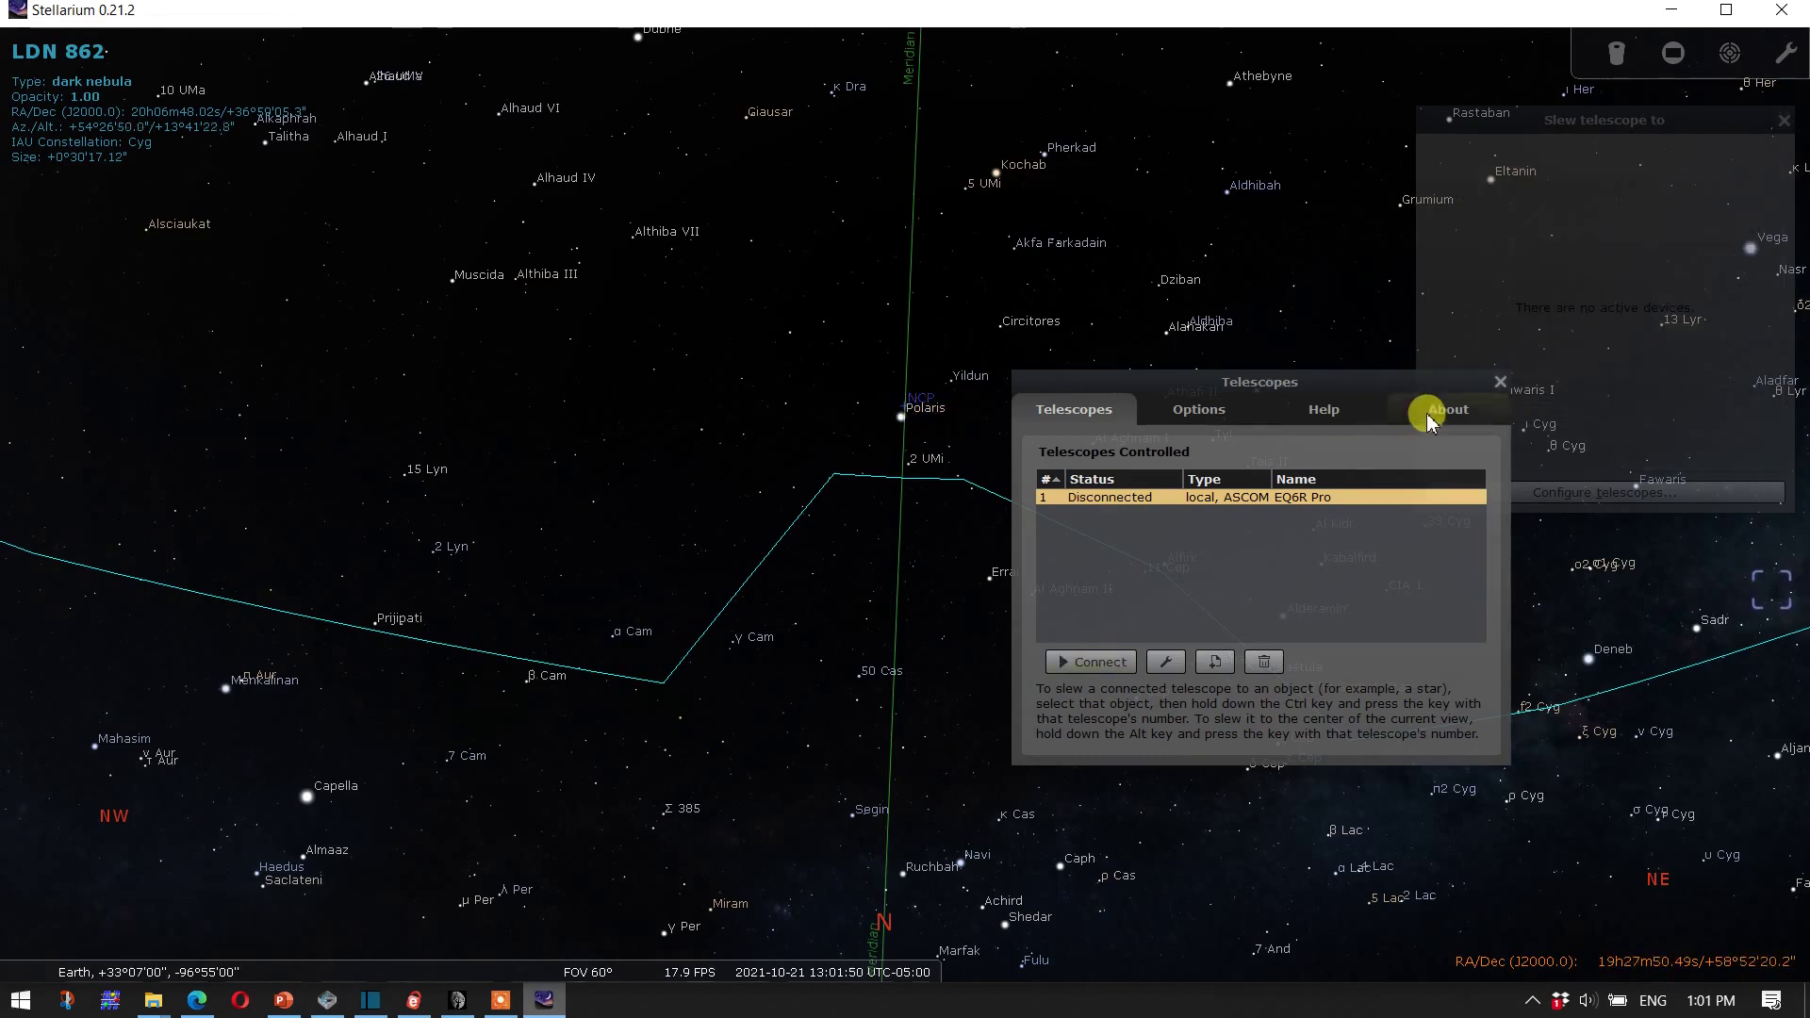
pyautogui.click(1500, 382)
pyautogui.click(1782, 121)
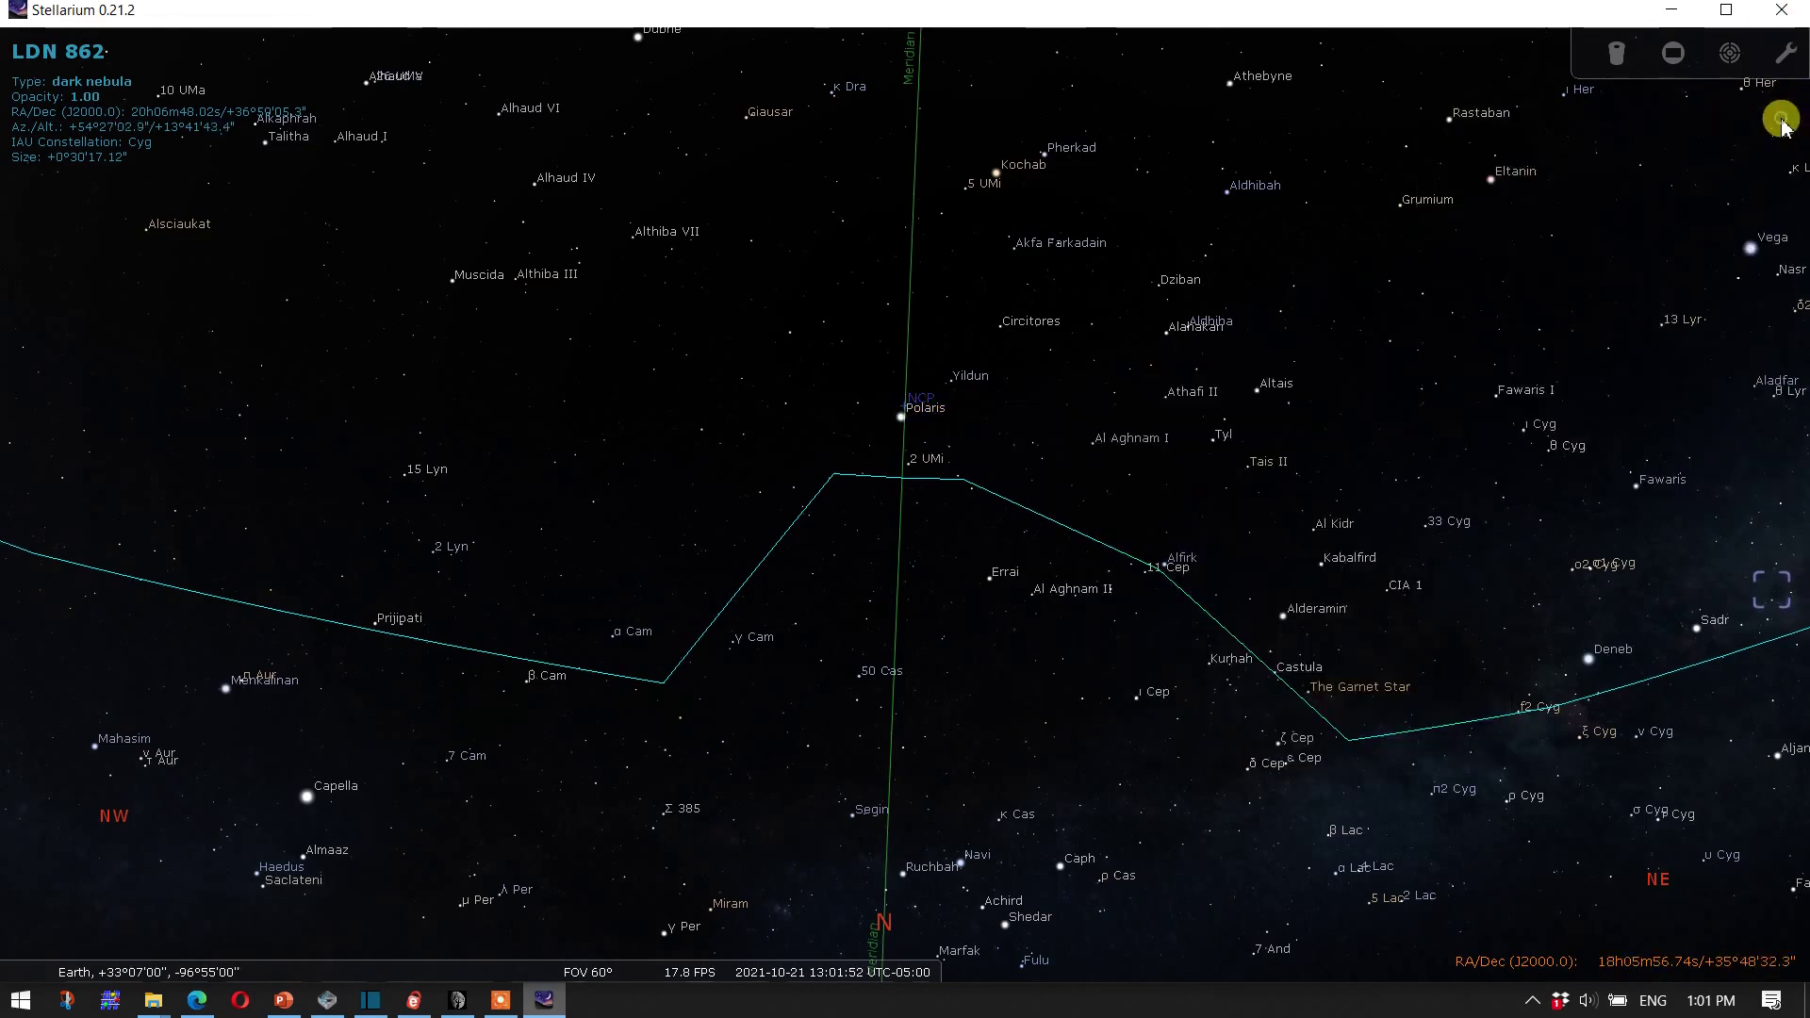